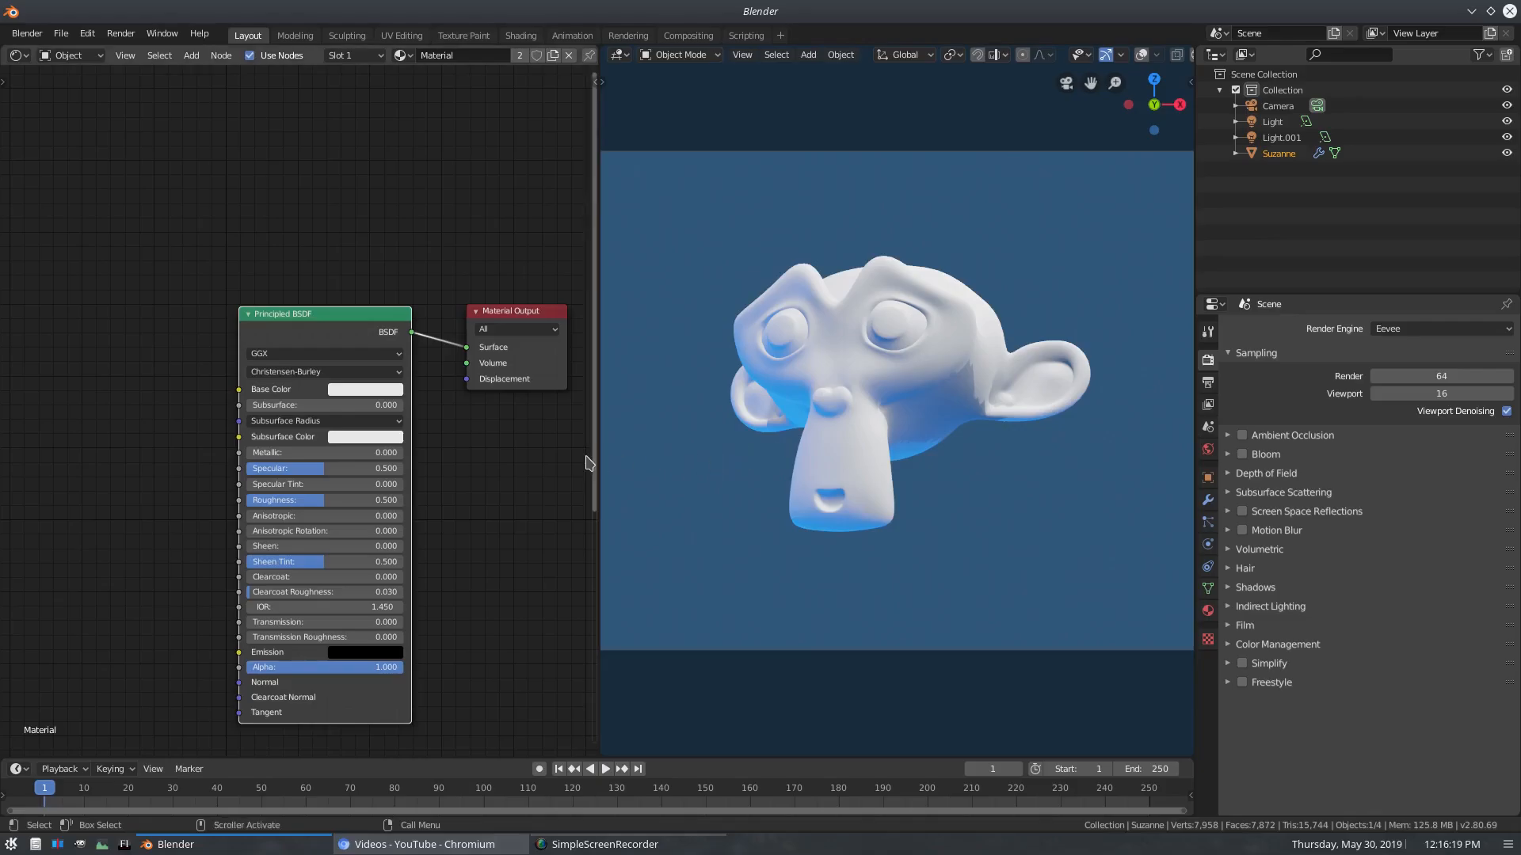
- Widen the shader node area slightly and delete the Principled BSDF node from Suzanne's material
scroll(564, 465, up, 1)
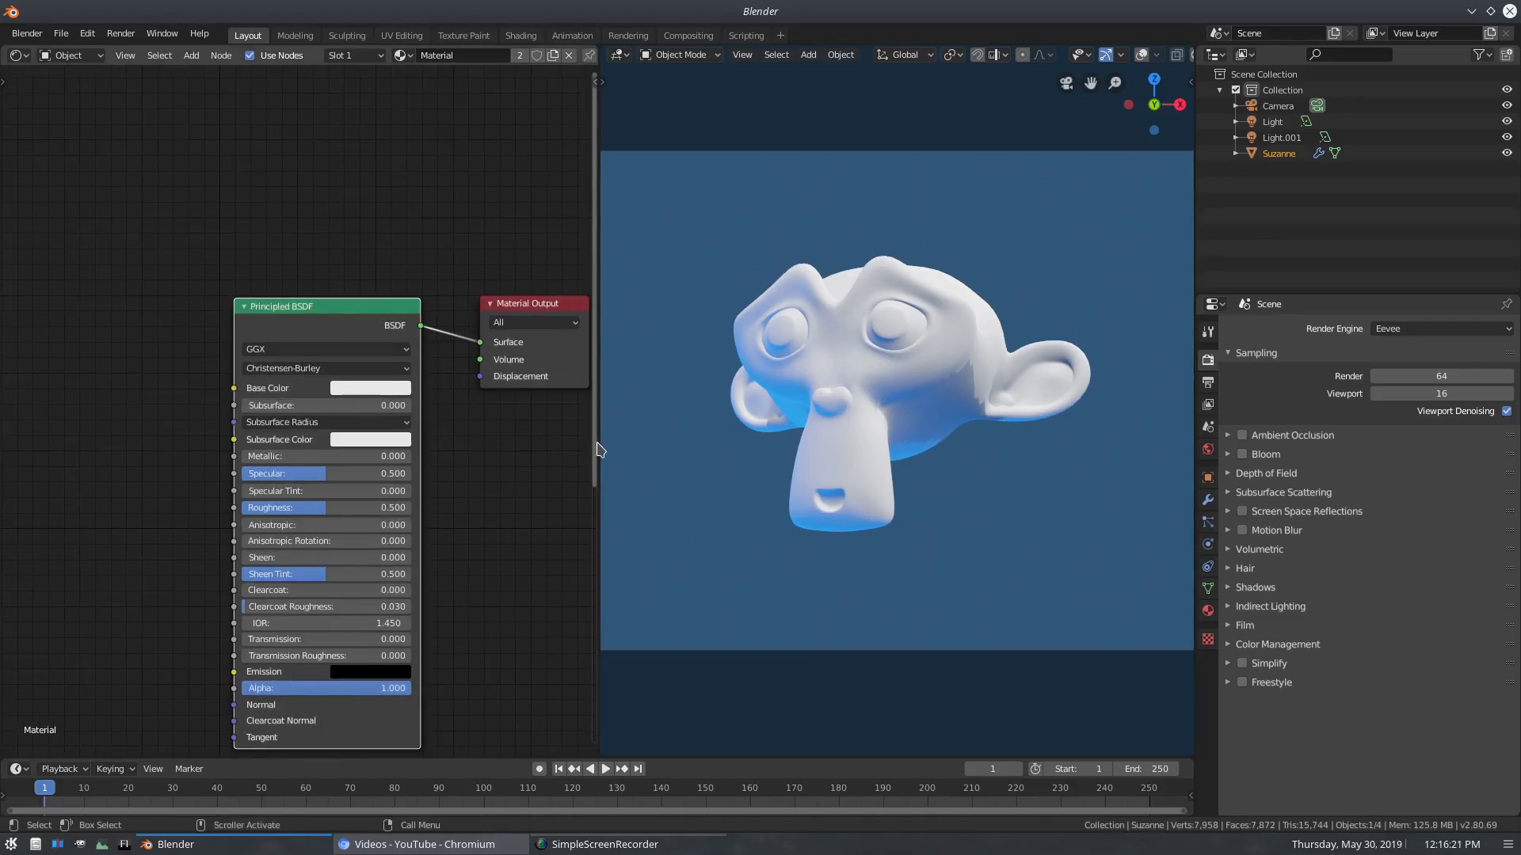
drag(600, 442, 630, 442)
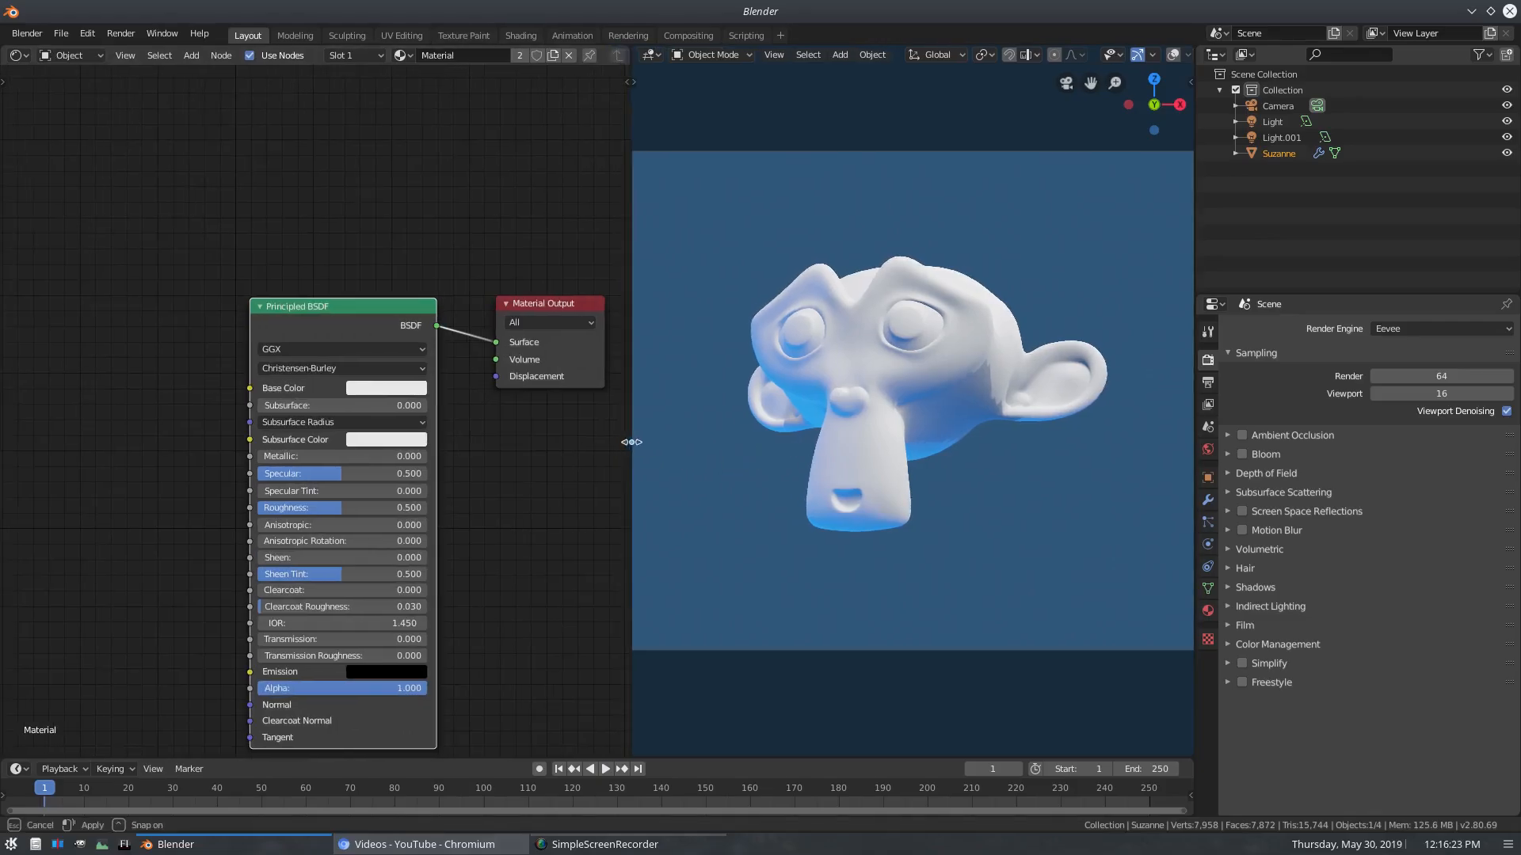
scroll(453, 539, up, 2)
middle_drag(456, 517, 441, 519)
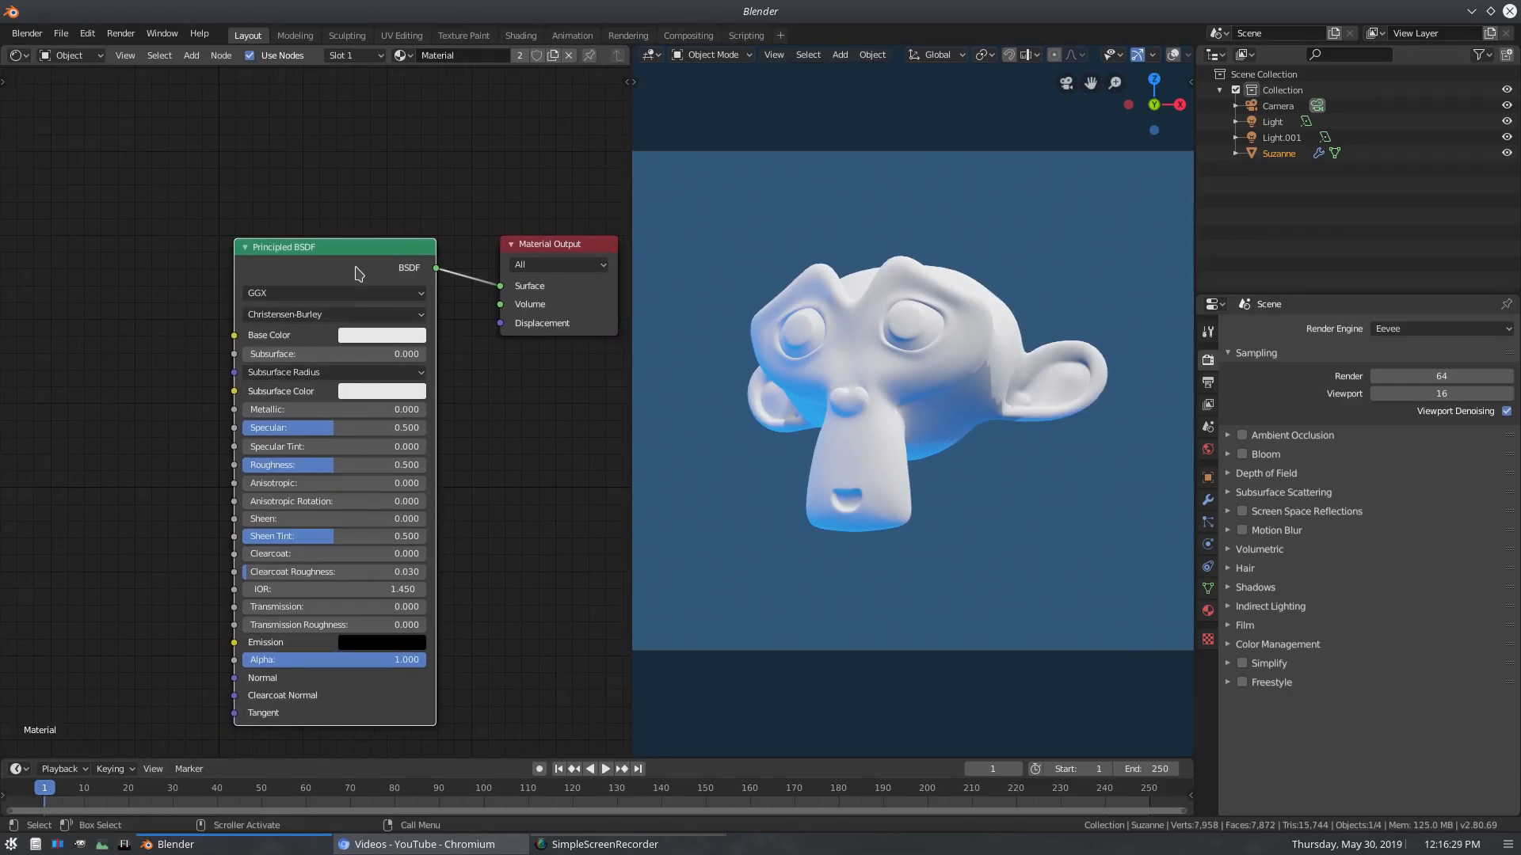
key(x)
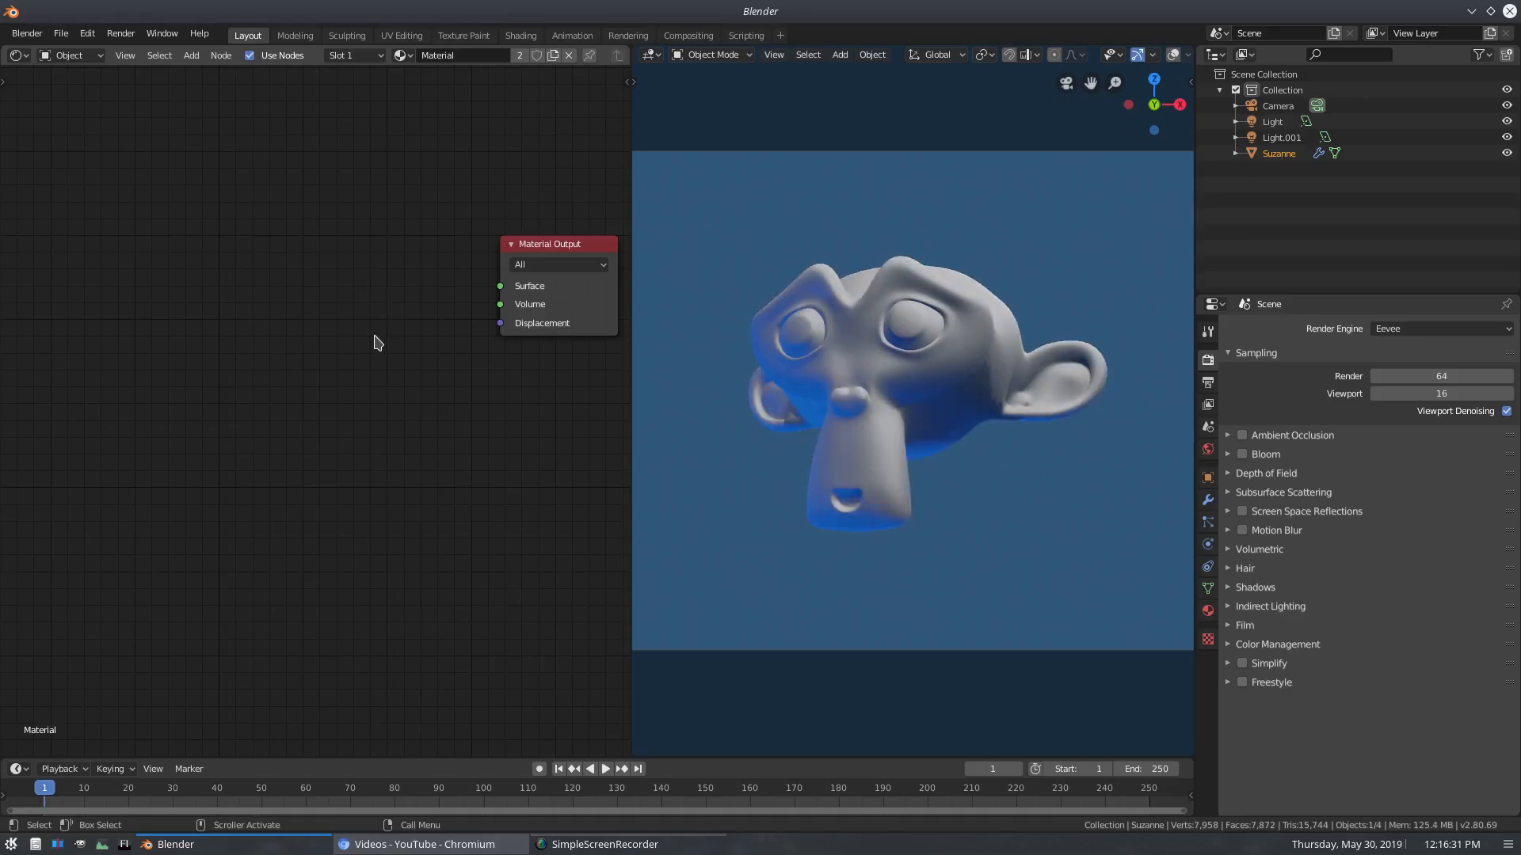
- Add a Shader to RGB node well before the Material Output, leaving room for another node between them
middle_drag(366, 402, 380, 446)
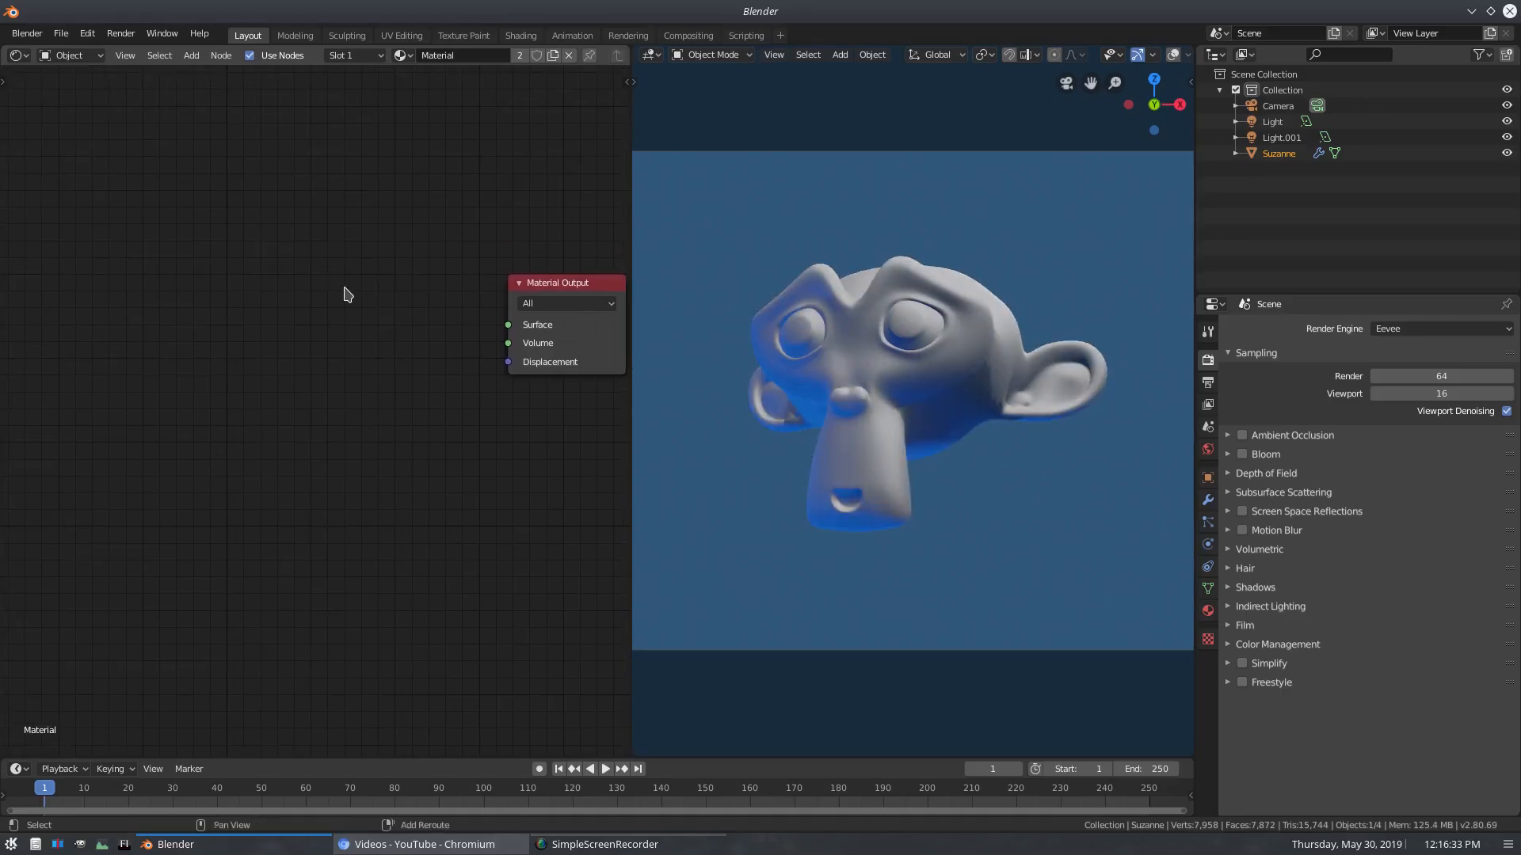
key(shift+a)
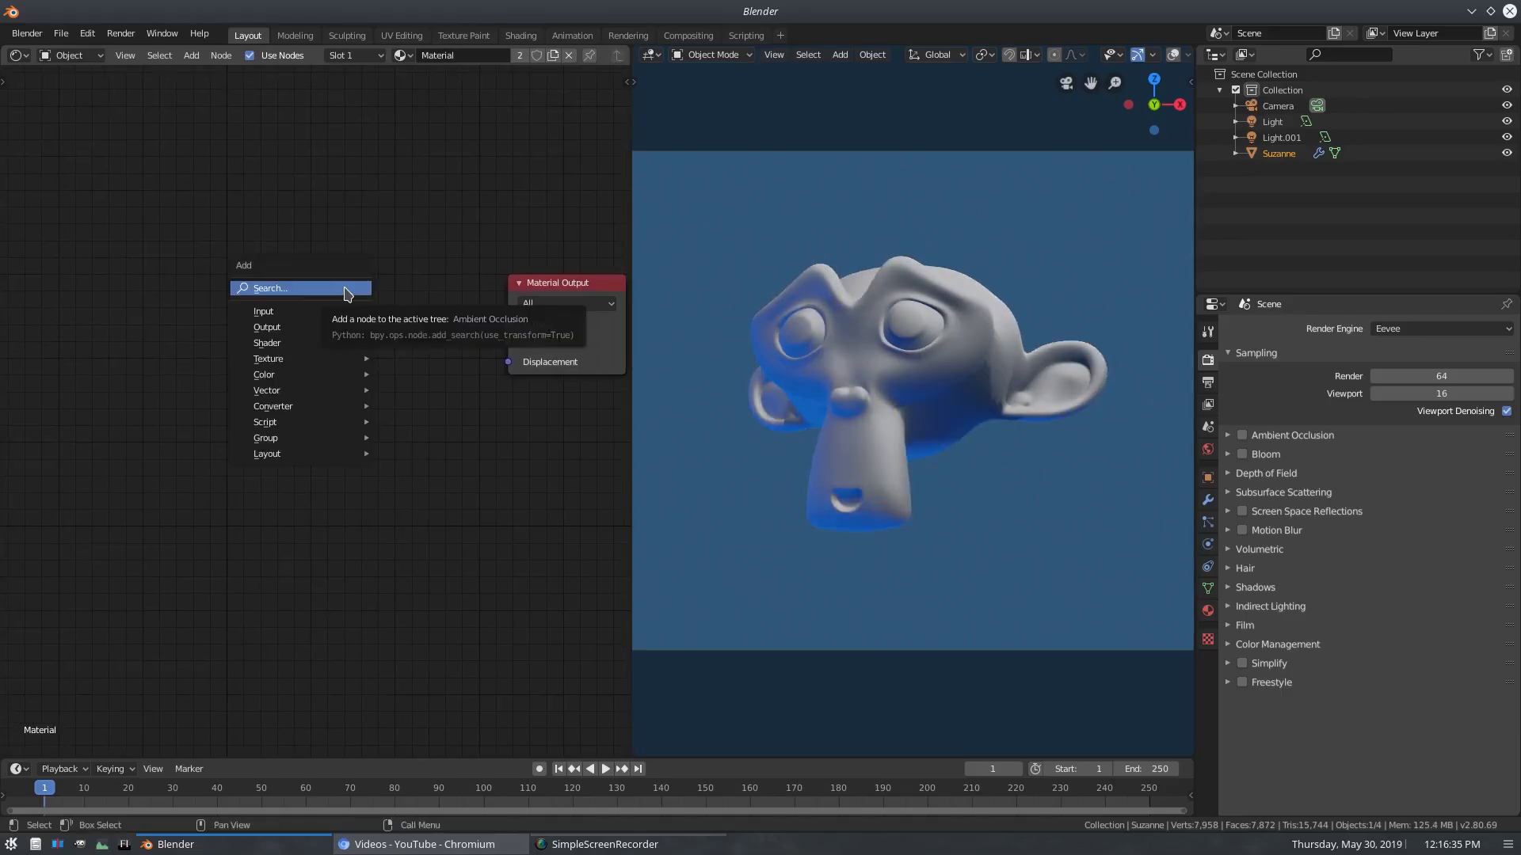
click(347, 290)
text(shade)
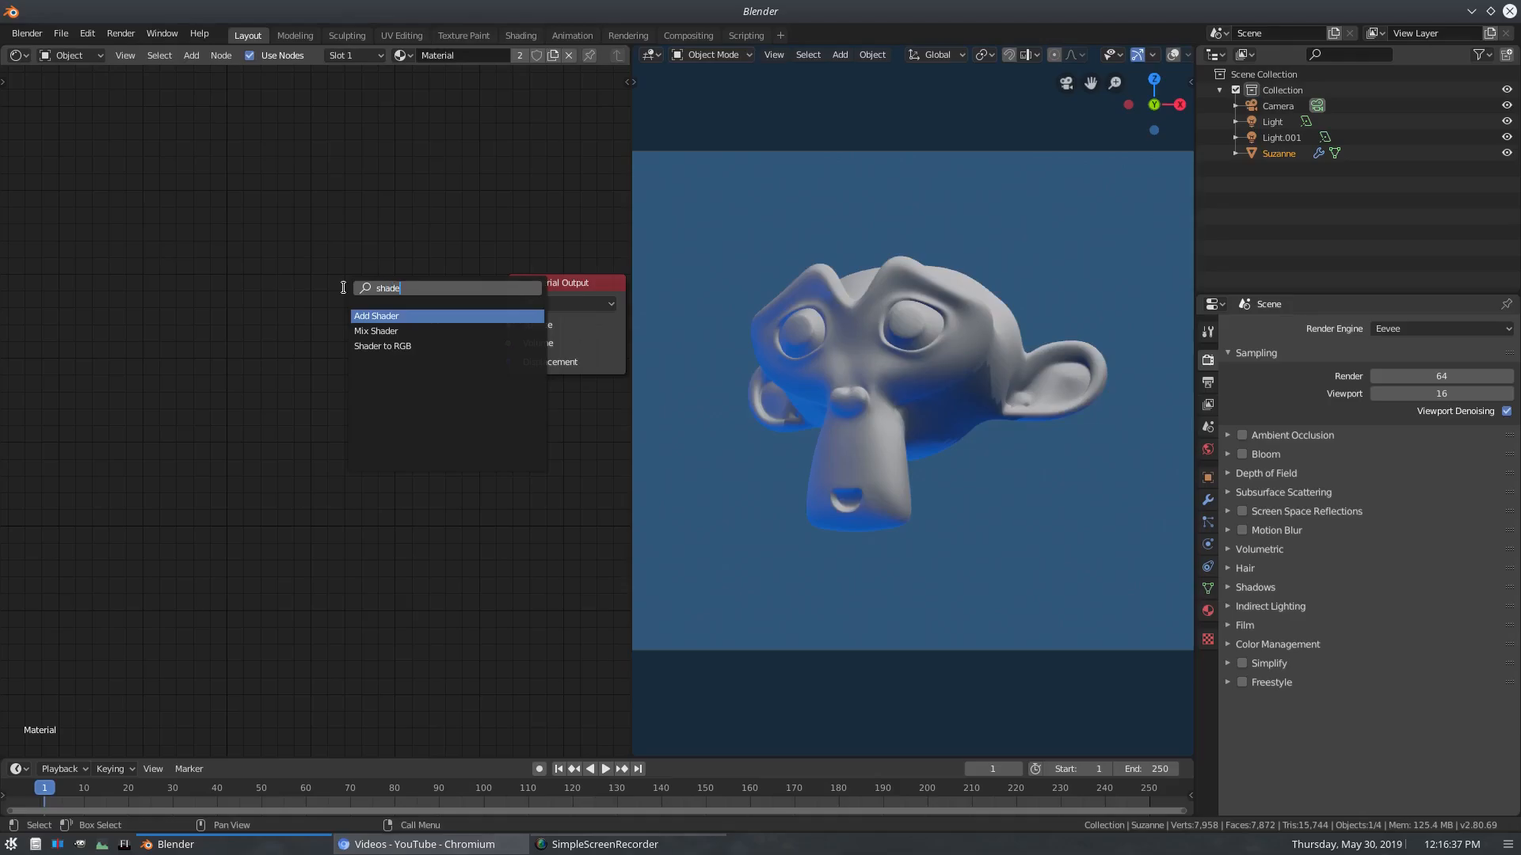
key(Down)
key(Down)
key(Return)
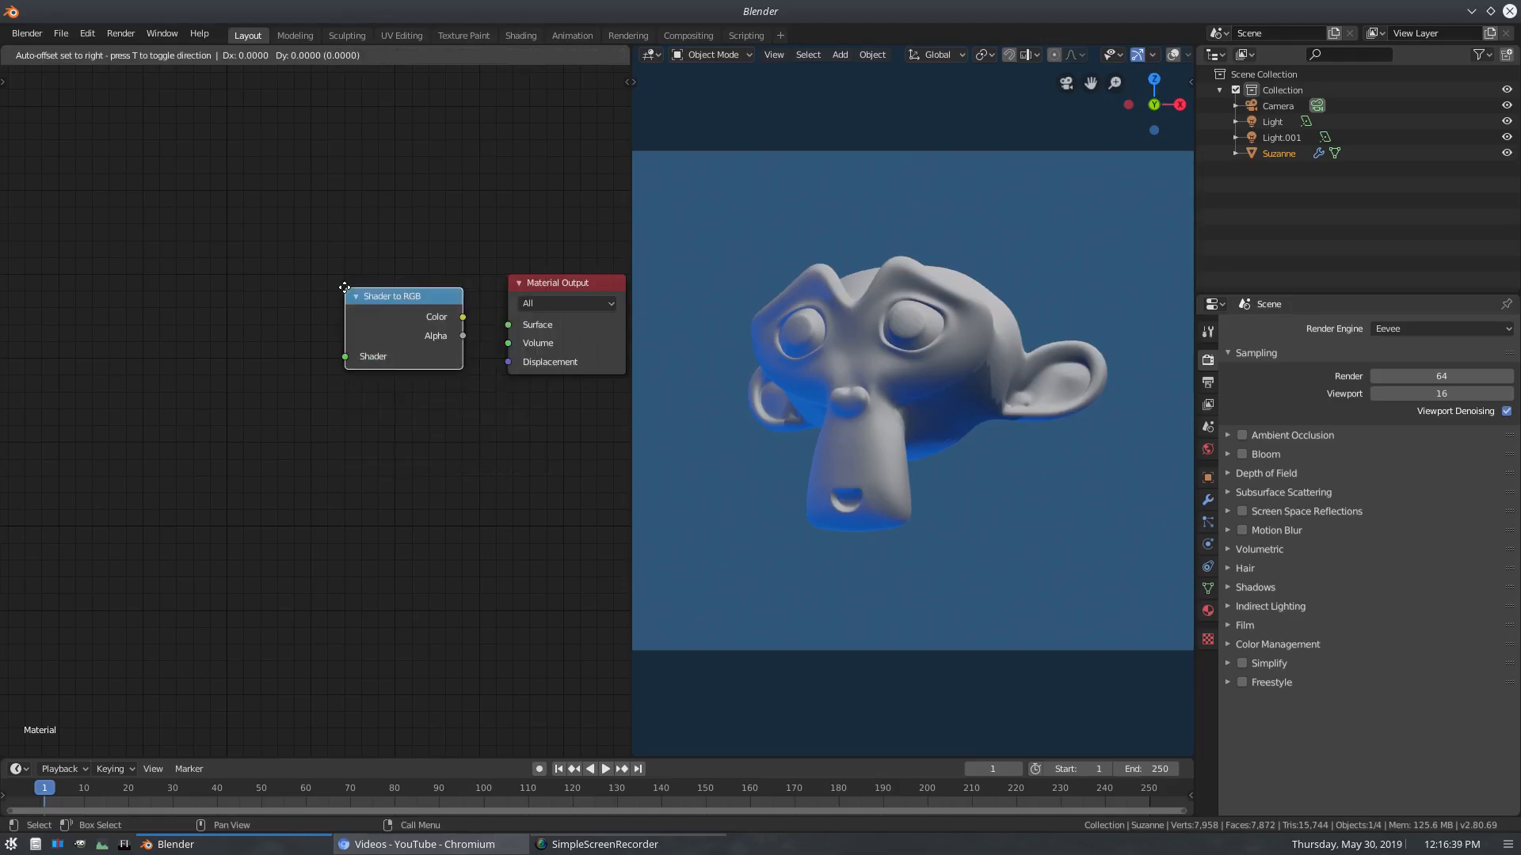
click(191, 278)
drag(234, 288, 143, 289)
key(shift+a)
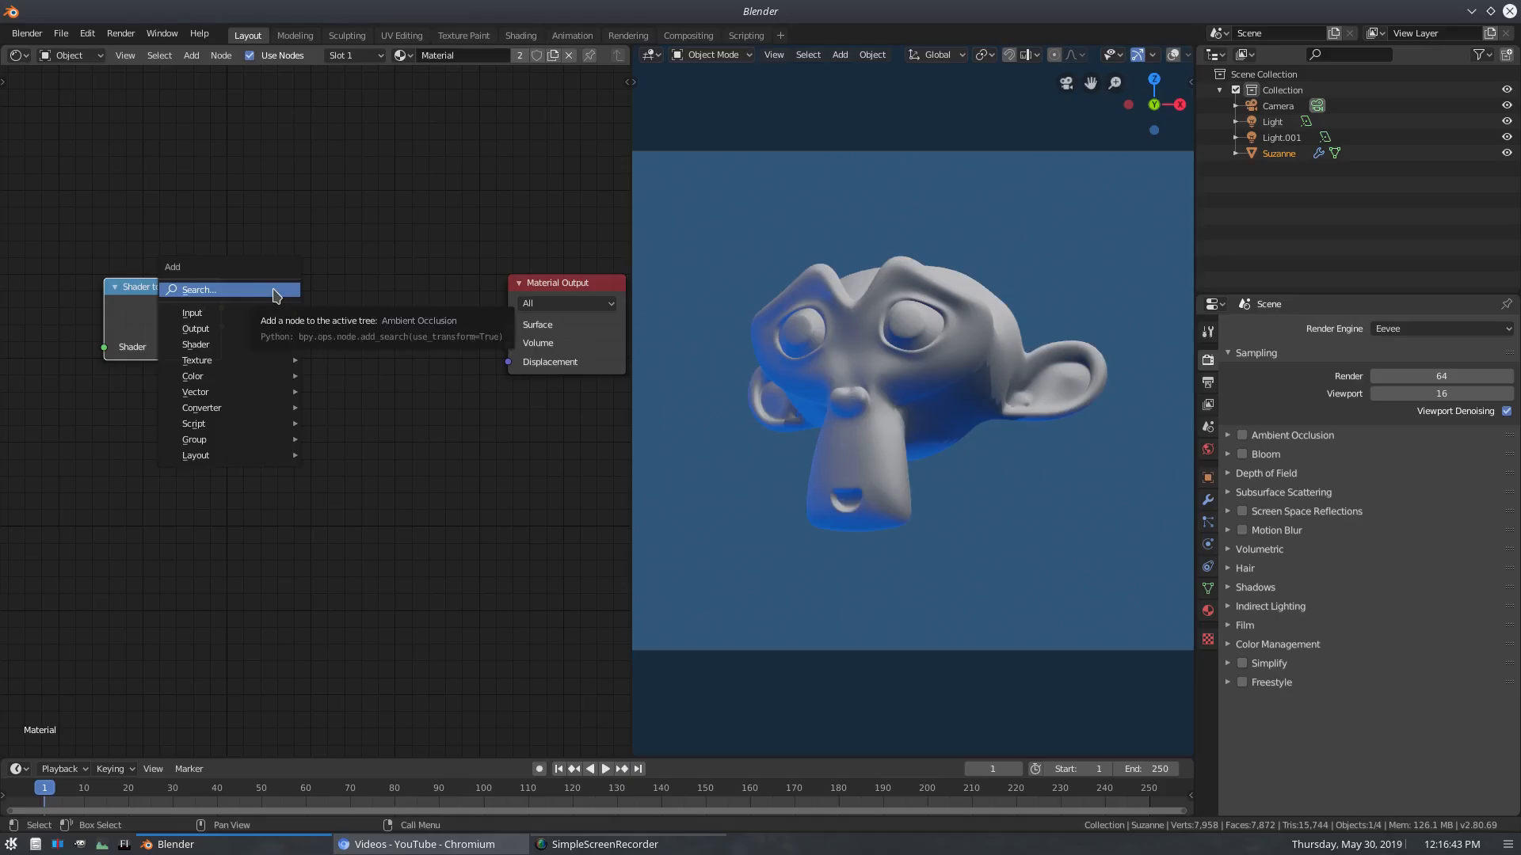
click(277, 290)
text(color)
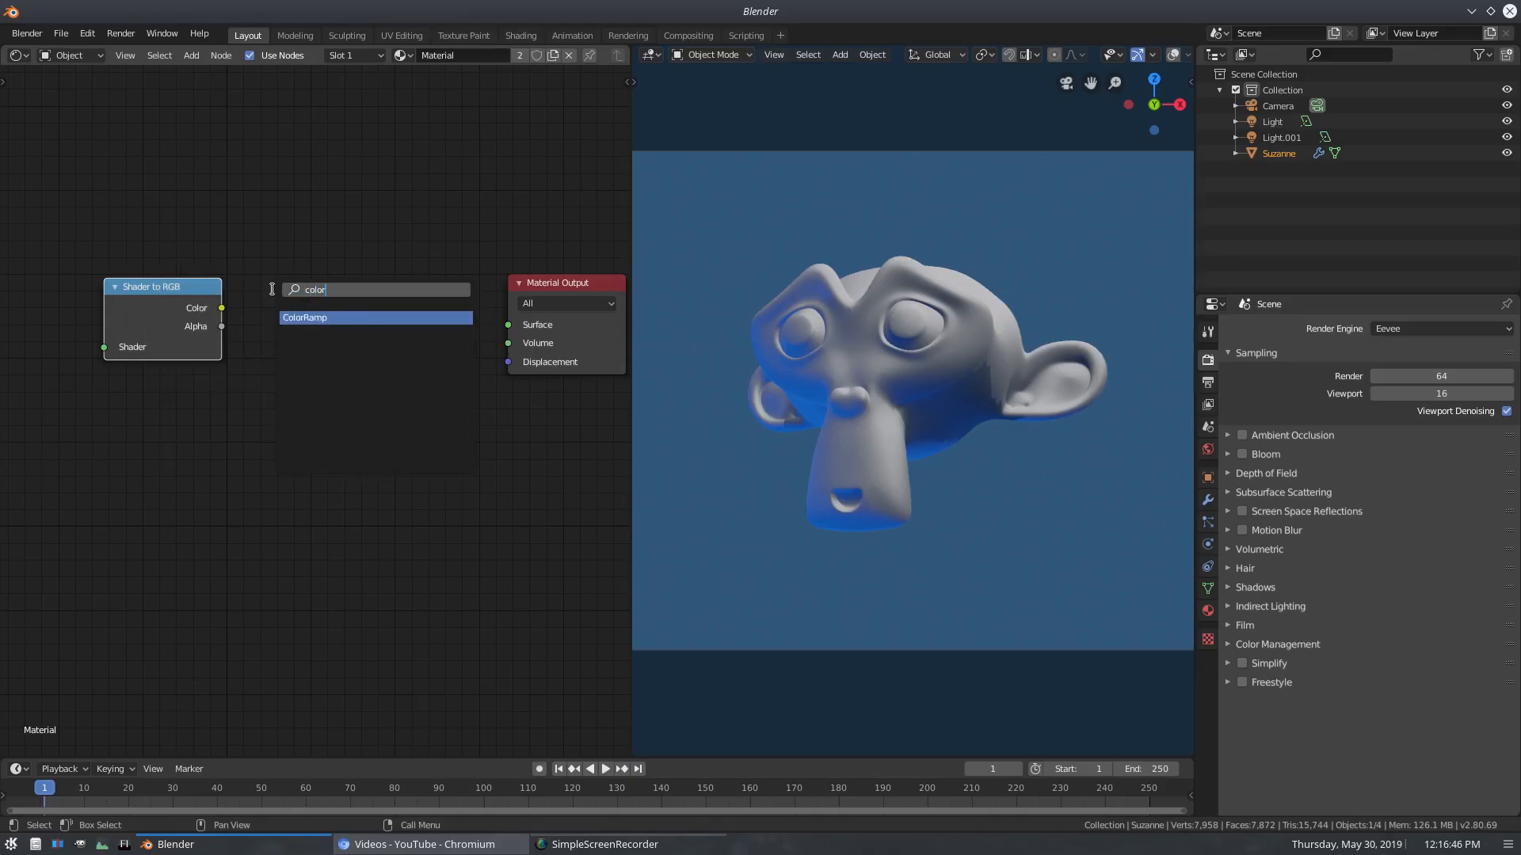
key(Return)
click(273, 290)
scroll(319, 406, down, 5)
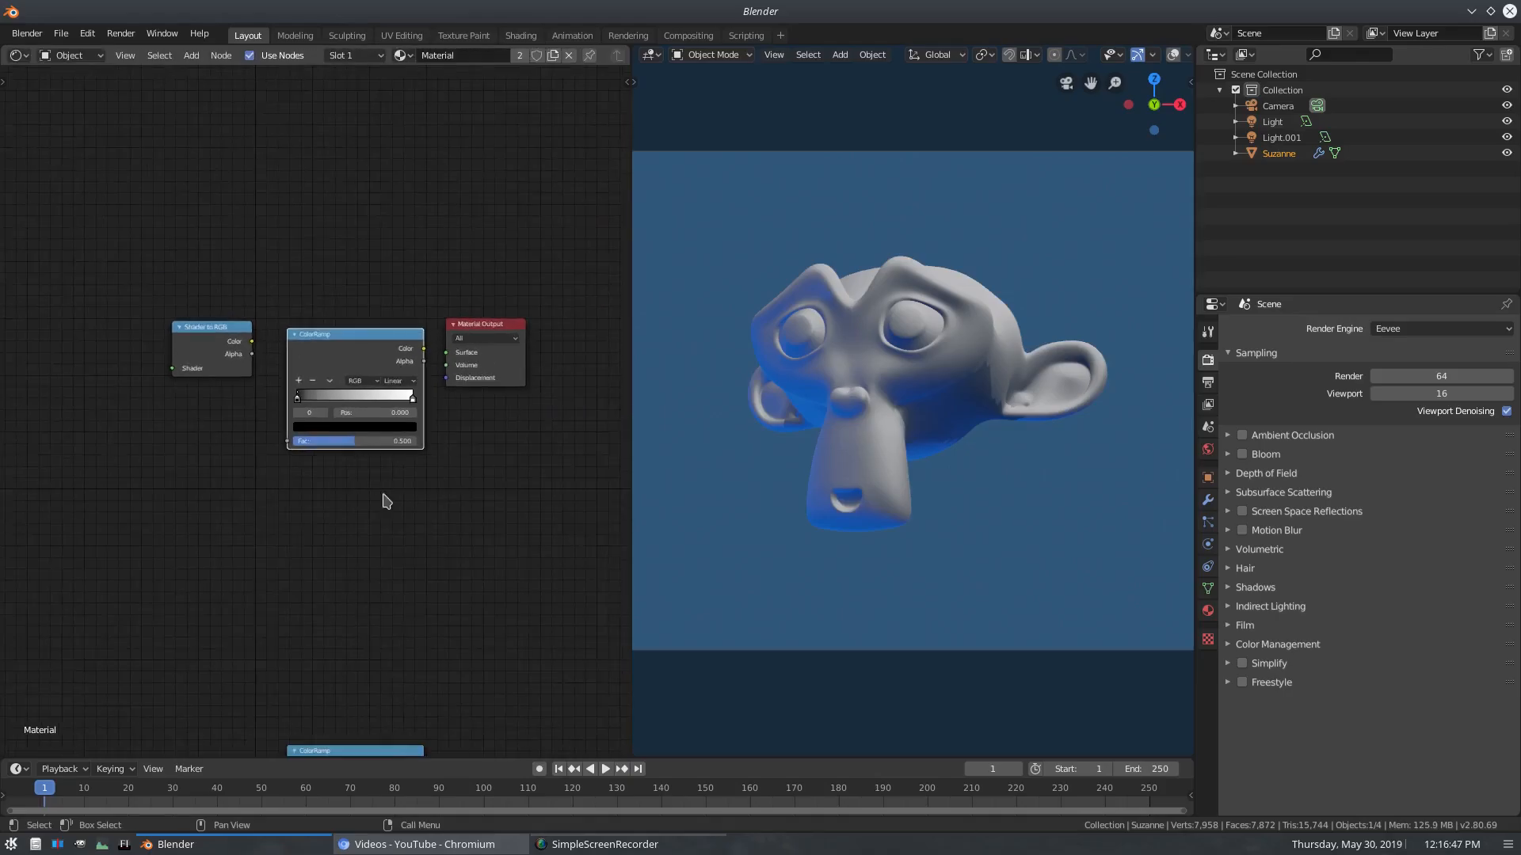
mouse_move(402, 546)
middle_down()
mouse_move(381, 230)
mouse_move(394, 543)
middle_up()
key(x)
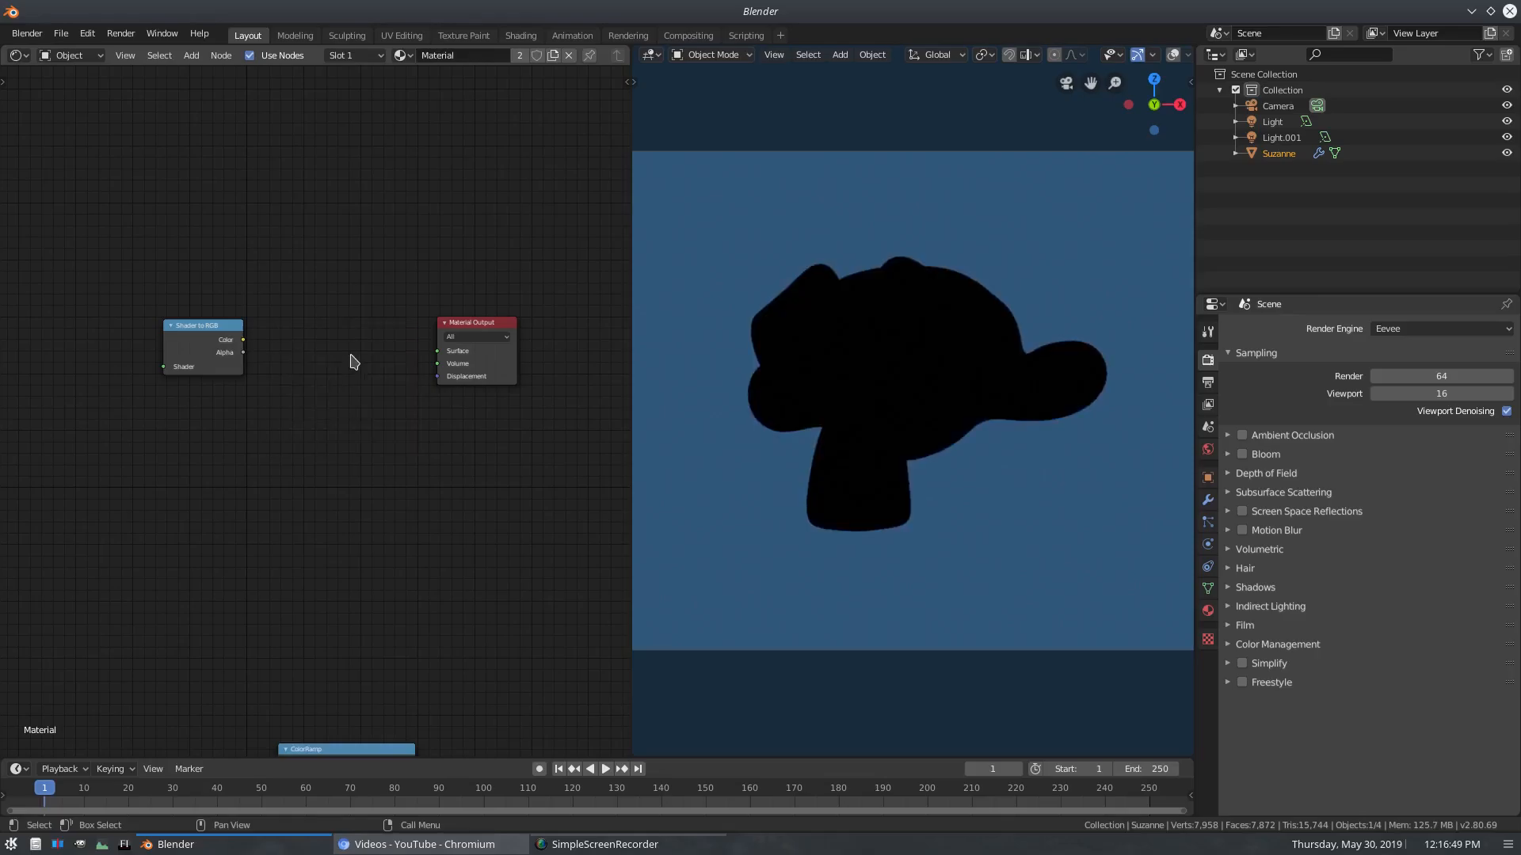
- Move the existing blue-toned Constant ColorRamp node up between Shader to RGB and Material Output
middle_drag(357, 733, 367, 676)
drag(371, 718, 362, 279)
click(362, 279)
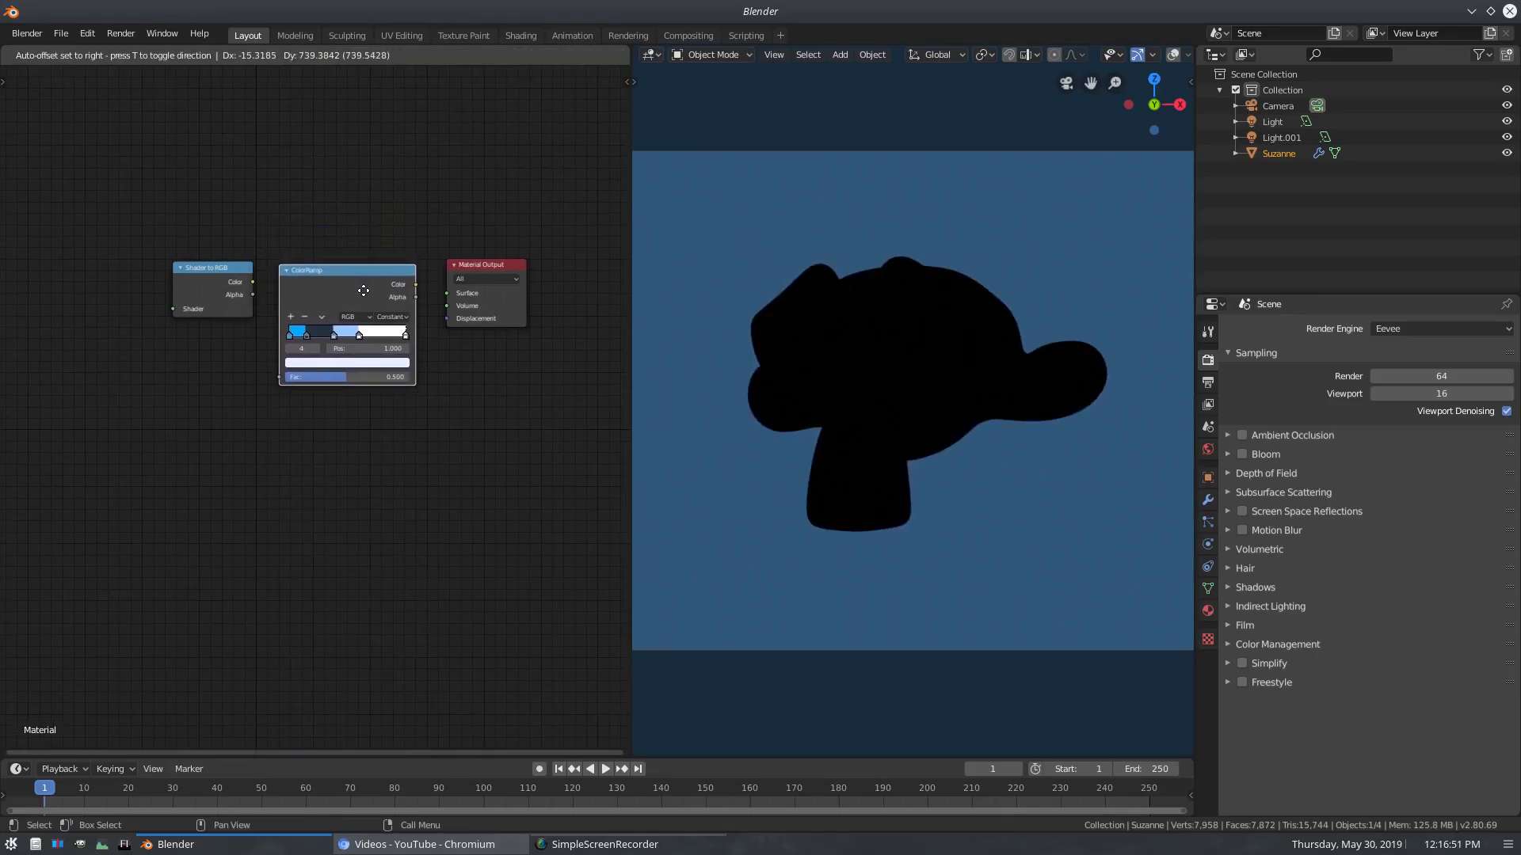
- Add a Diffuse BSDF node before Shader to RGB and connect its BSDF output to the Shader input
scroll(412, 372, up, 2)
middle_drag(434, 393, 518, 425)
key(shift+a)
click(306, 376)
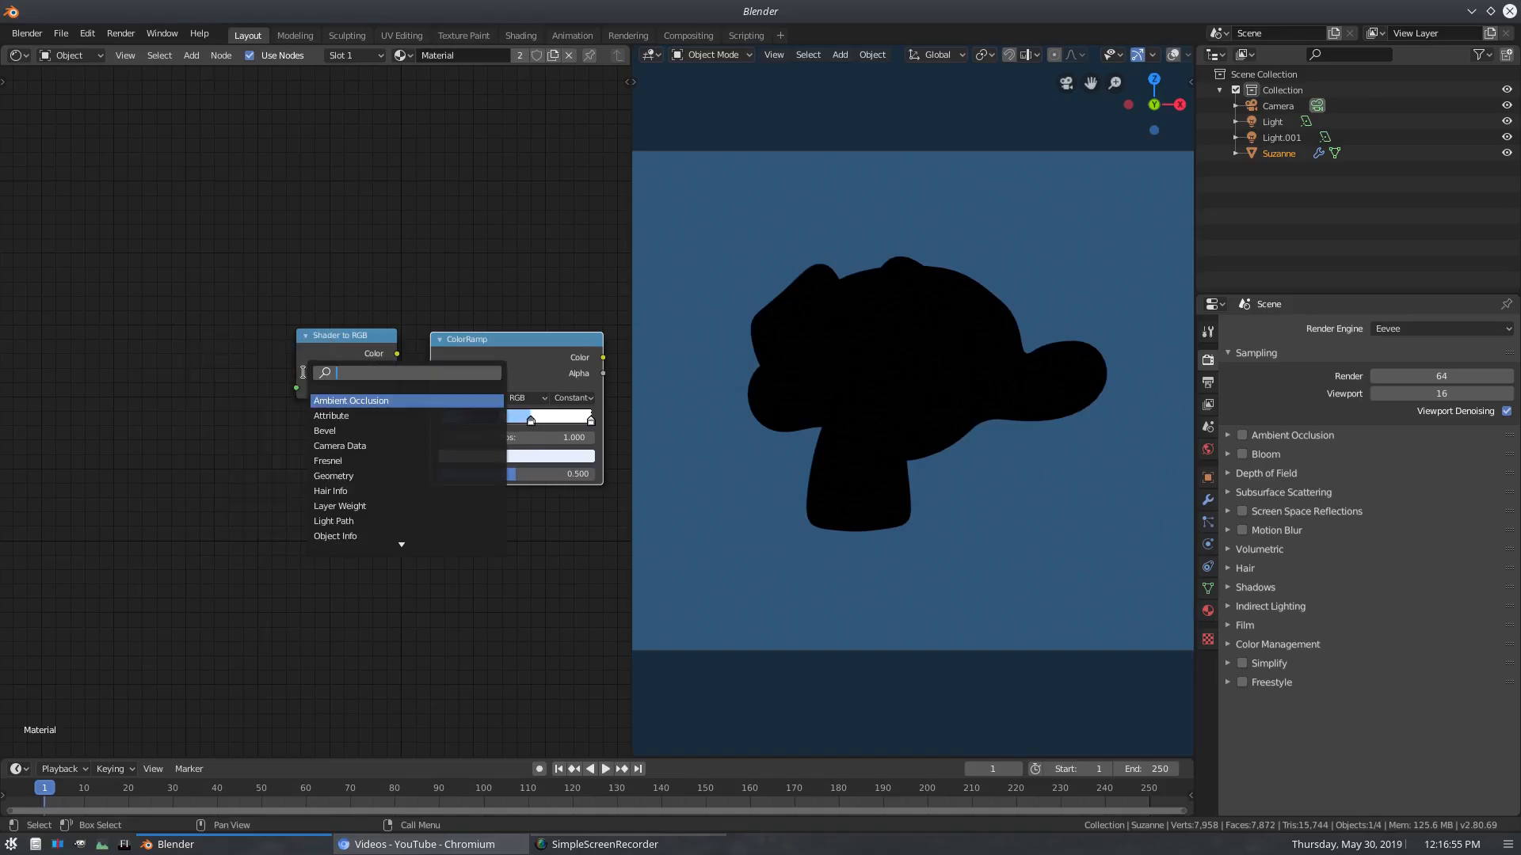
text(di)
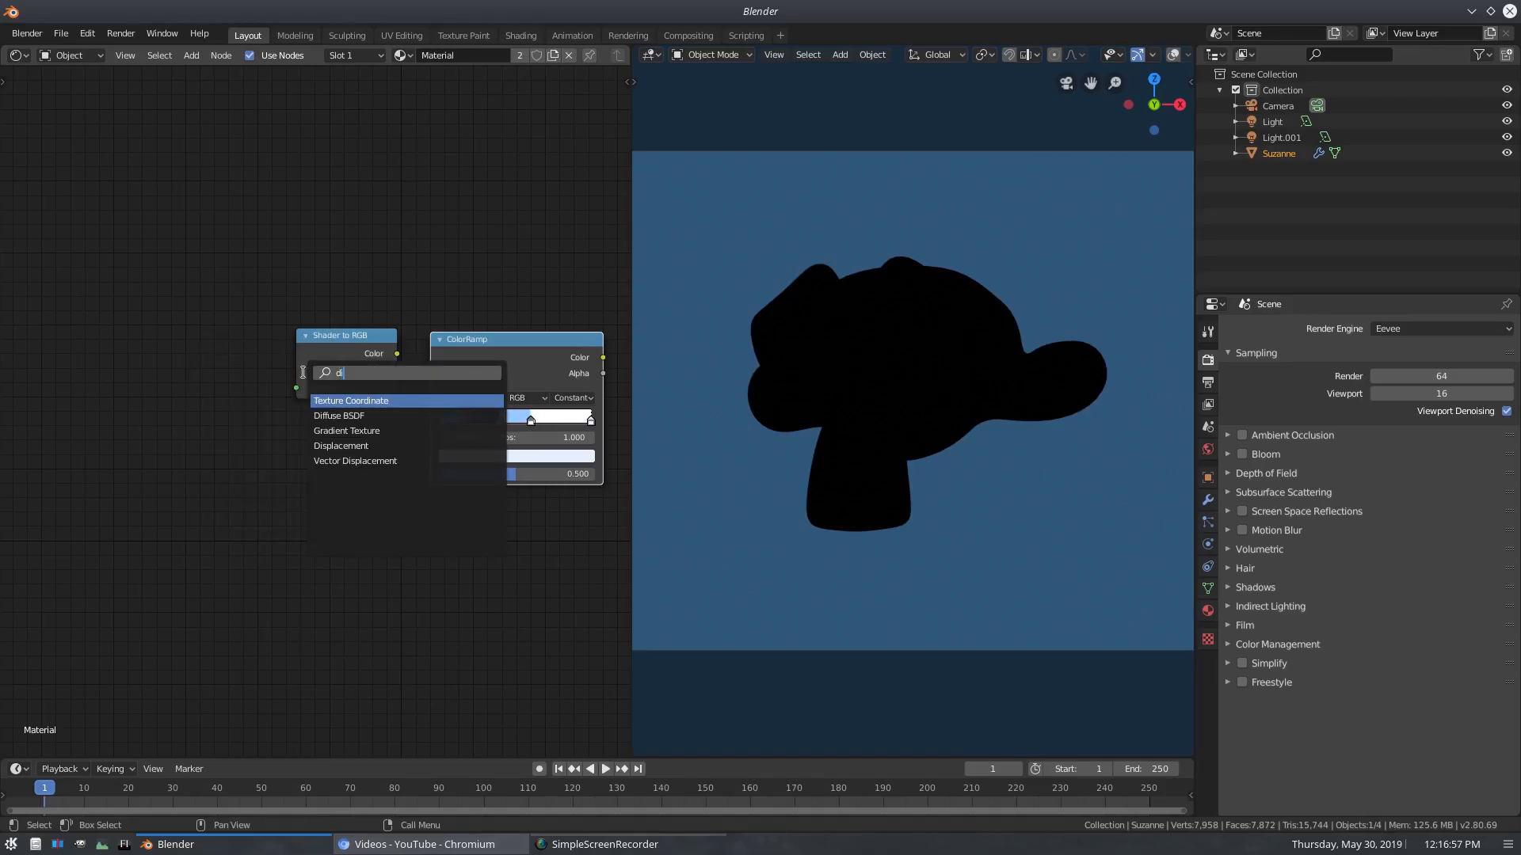
text(ff)
click(401, 401)
click(190, 372)
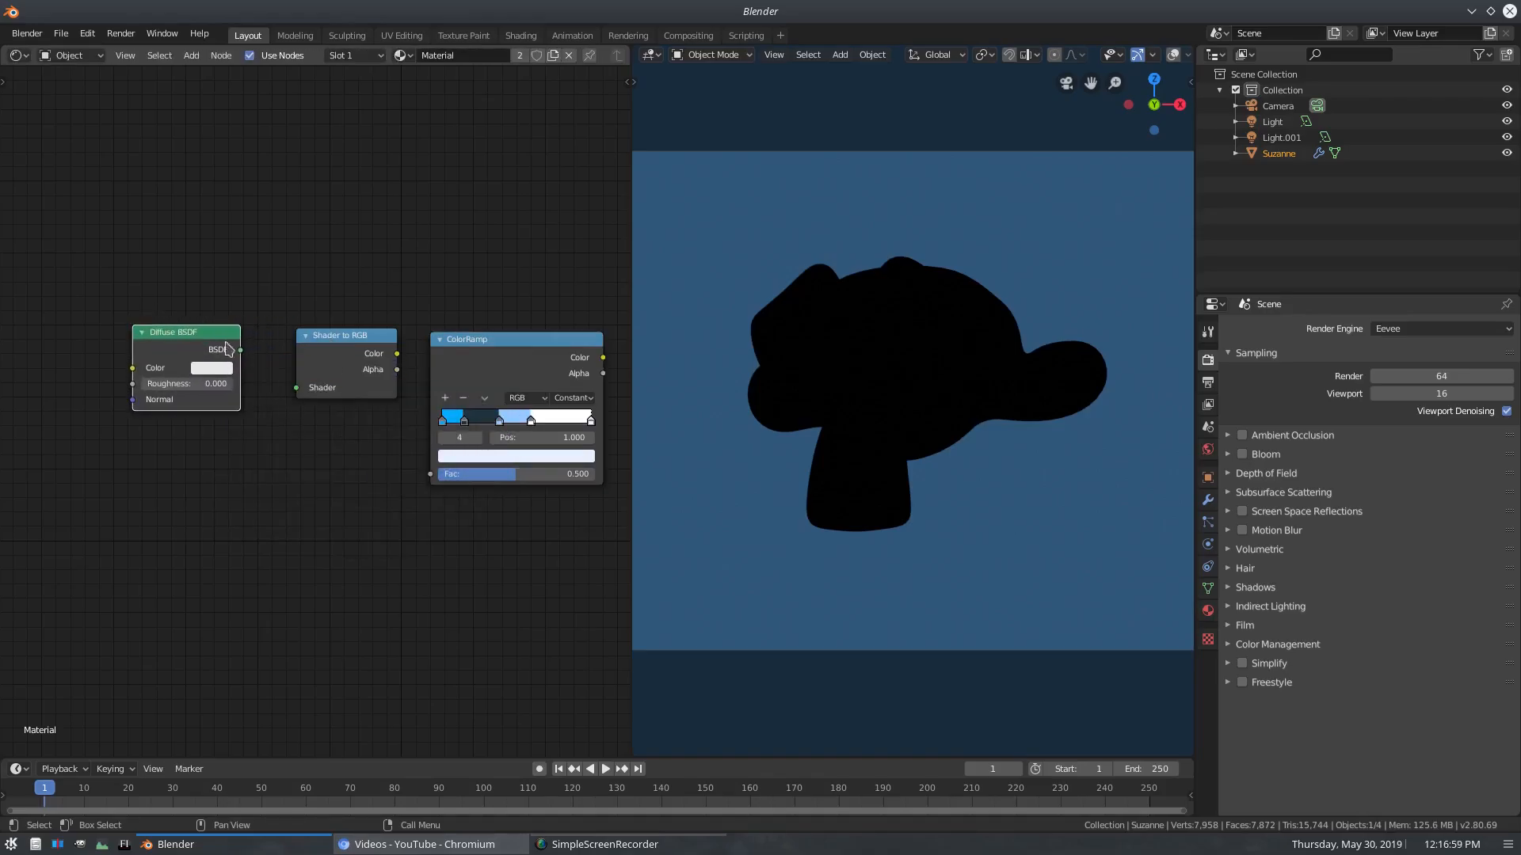
drag(240, 349, 300, 392)
middle_drag(365, 363, 283, 356)
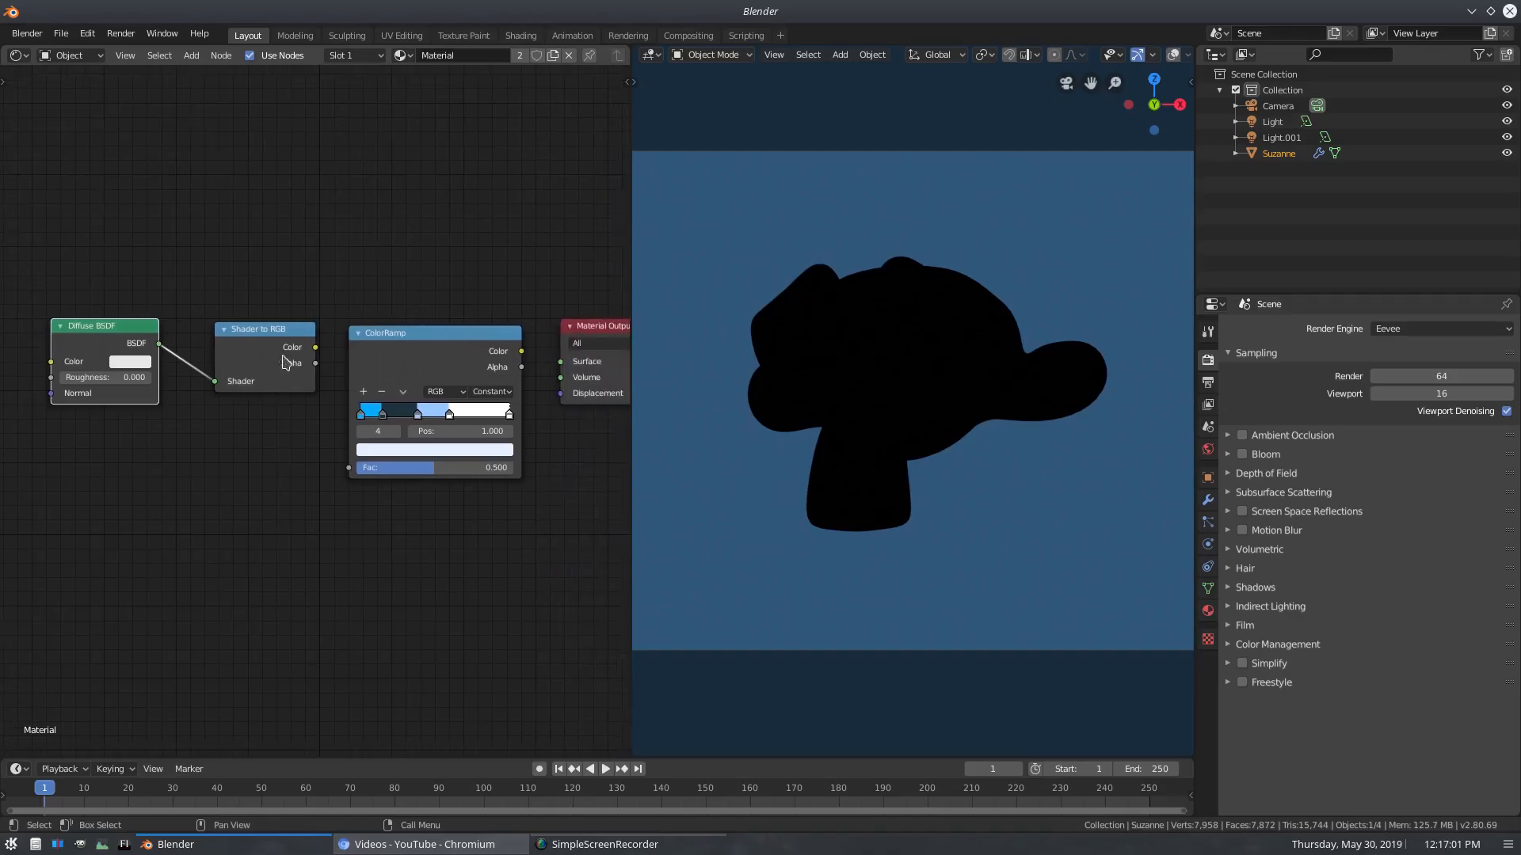
drag(127, 337, 156, 336)
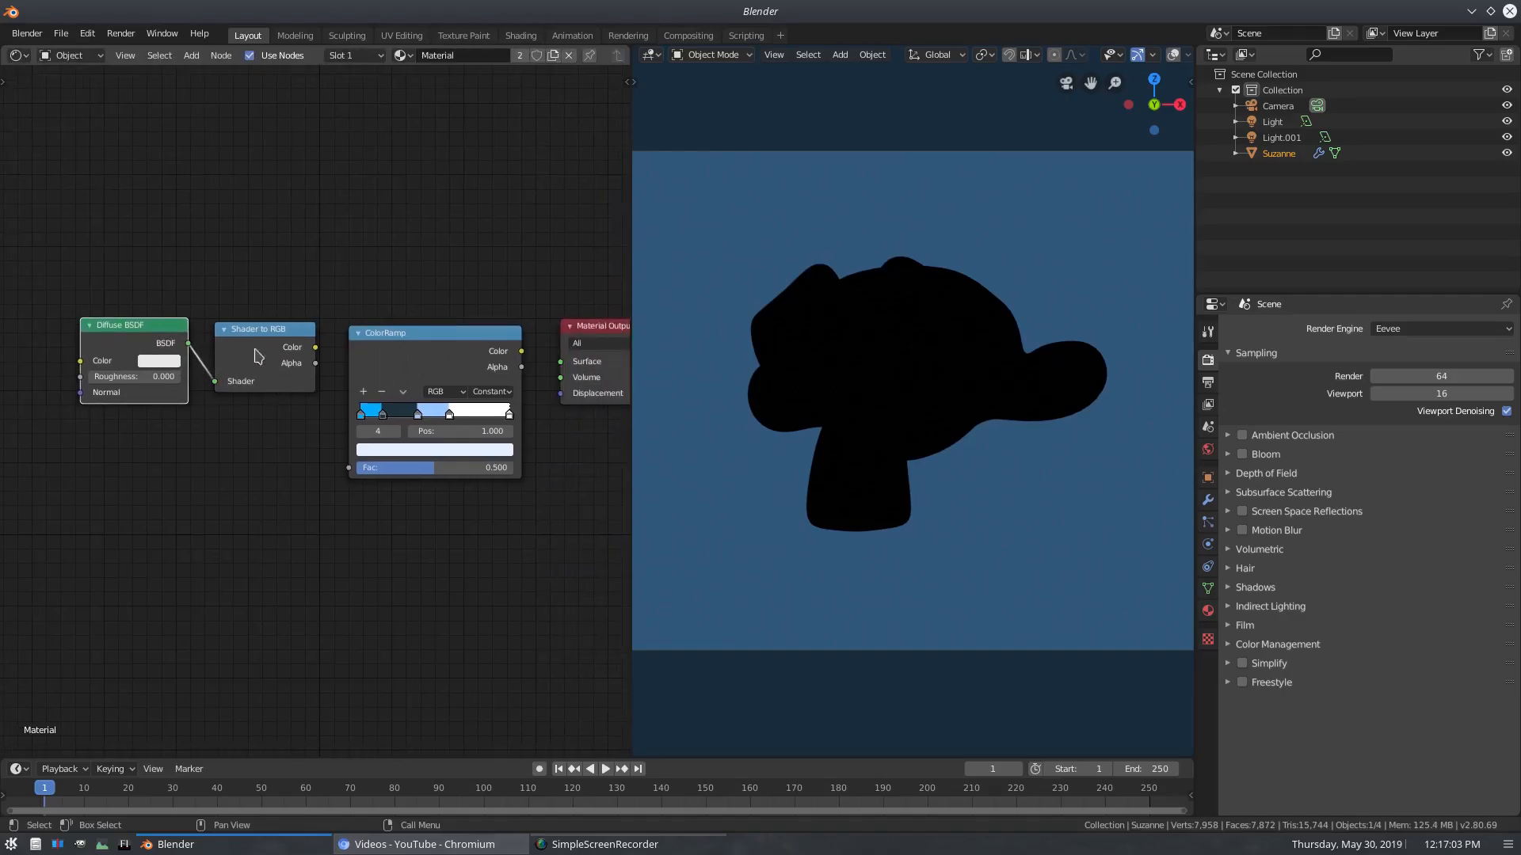
- Connect Shader to RGB's Color to the ColorRamp's Fac, and the ColorRamp's Color to the Material Output's Surface
drag(277, 334, 349, 467)
drag(410, 391, 391, 383)
mouse_move(502, 342)
mouse_down()
mouse_move(550, 373)
mouse_move(560, 361)
mouse_up()
middle_drag(603, 332, 530, 333)
drag(547, 328, 511, 320)
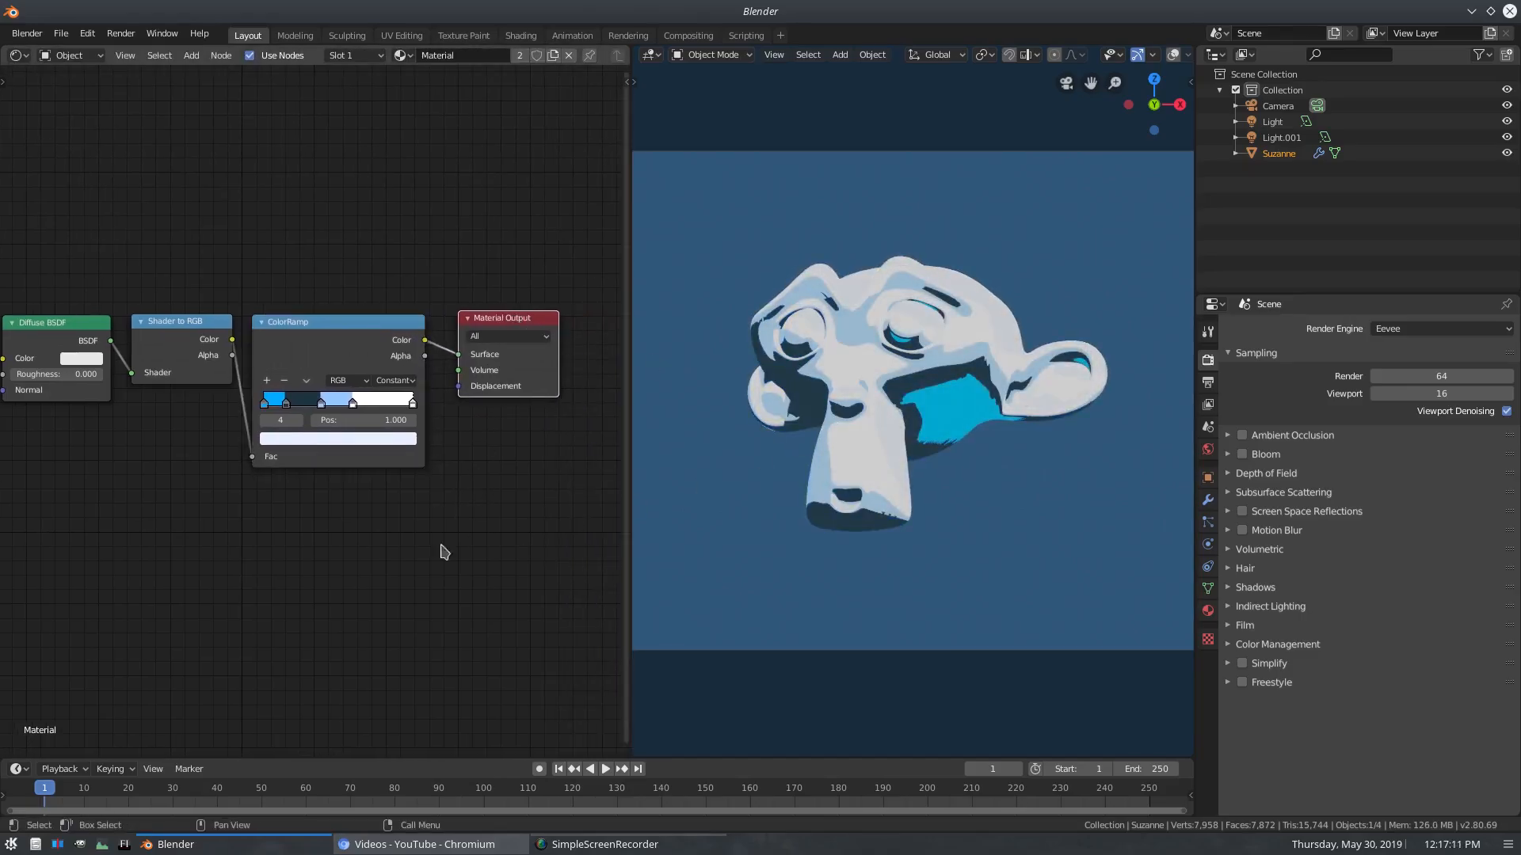
- Add a second ColorRamp below the first and route Shader to RGB through it to the Material Output's Surface
scroll(321, 404, up, 2)
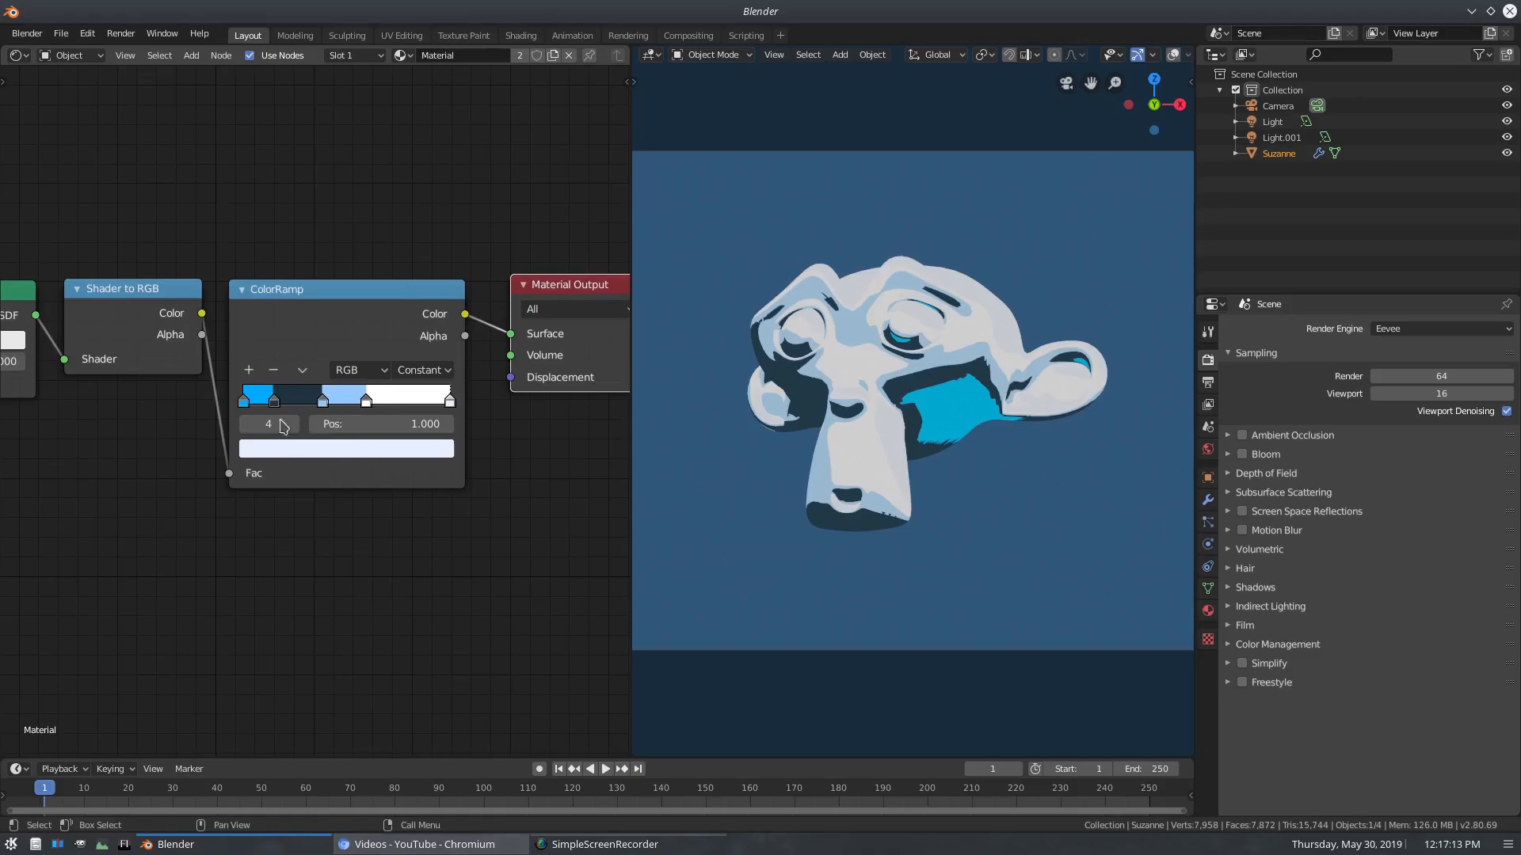
middle_drag(360, 574, 411, 390)
key(shift+a)
click(412, 390)
text(colo)
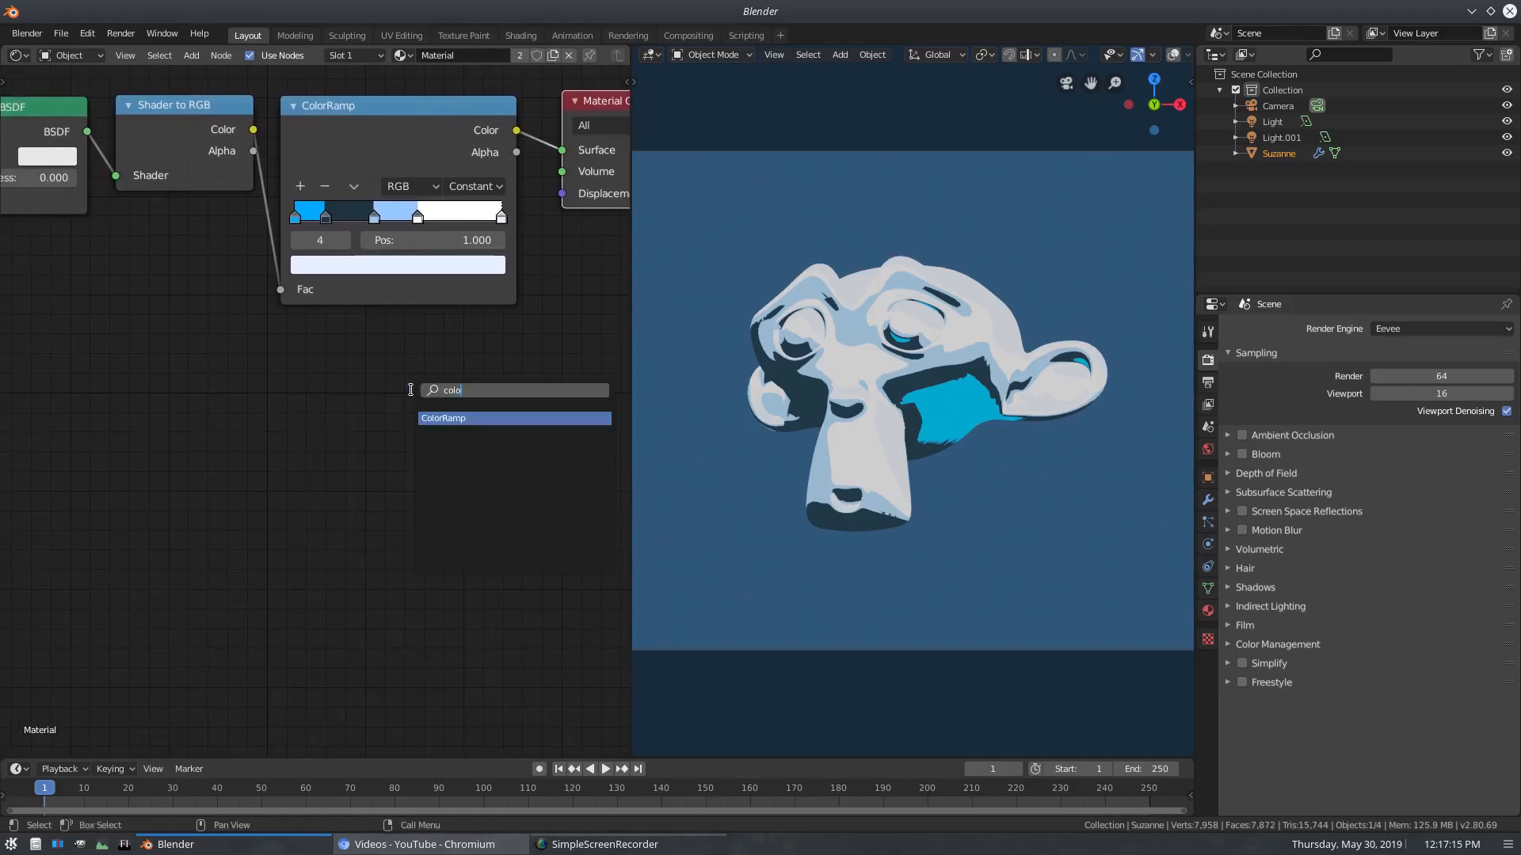
click(445, 417)
click(445, 412)
drag(281, 290, 283, 550)
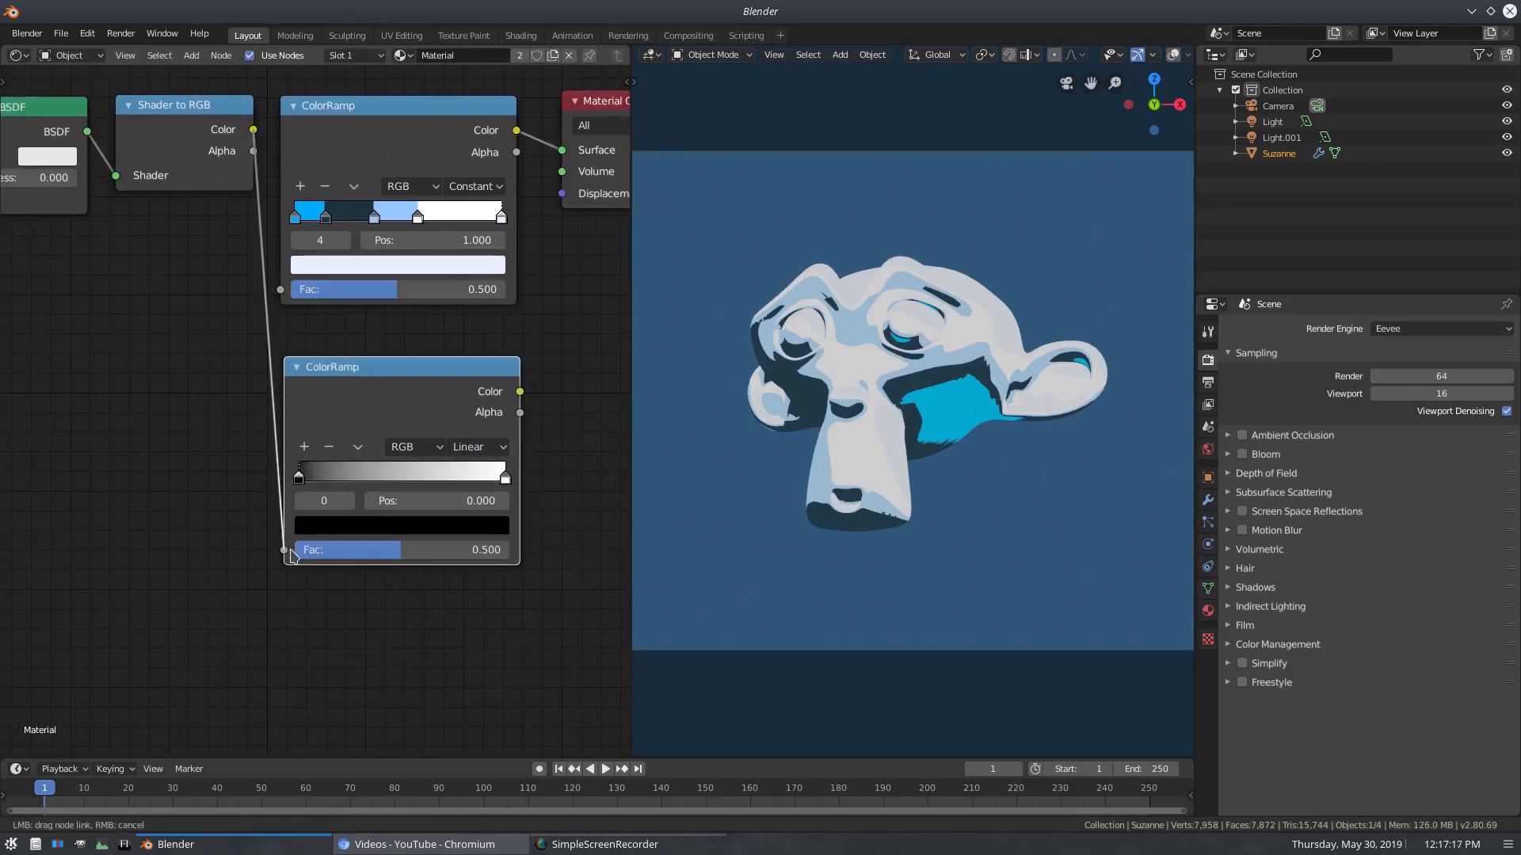
drag(520, 391, 562, 150)
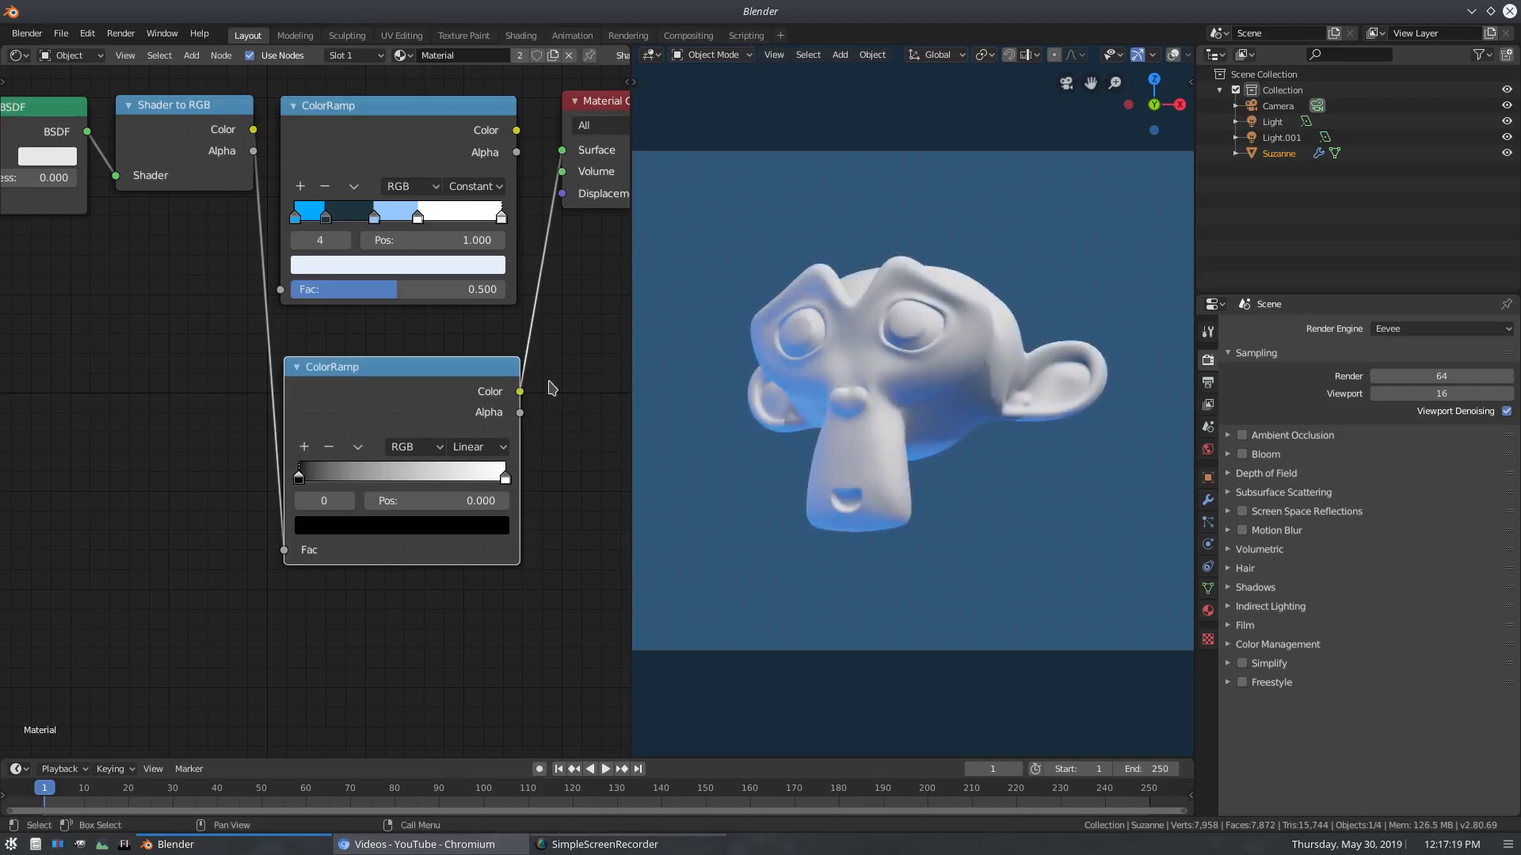
middle_drag(539, 387, 495, 396)
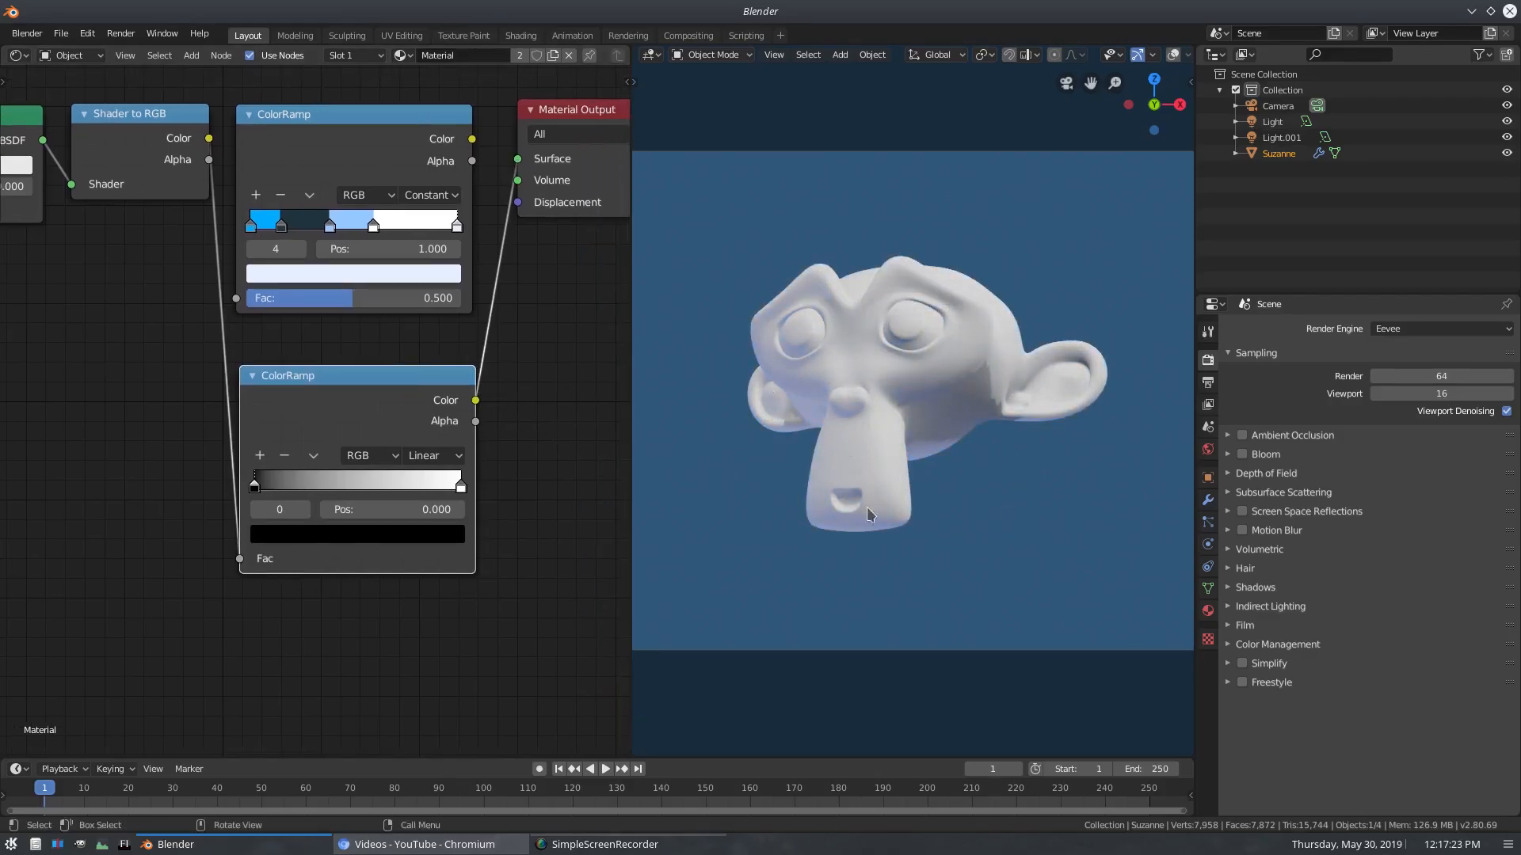
- Set the second ColorRamp's interpolation to Constant and shift its white stop towards the black one
middle_drag(435, 426, 444, 469)
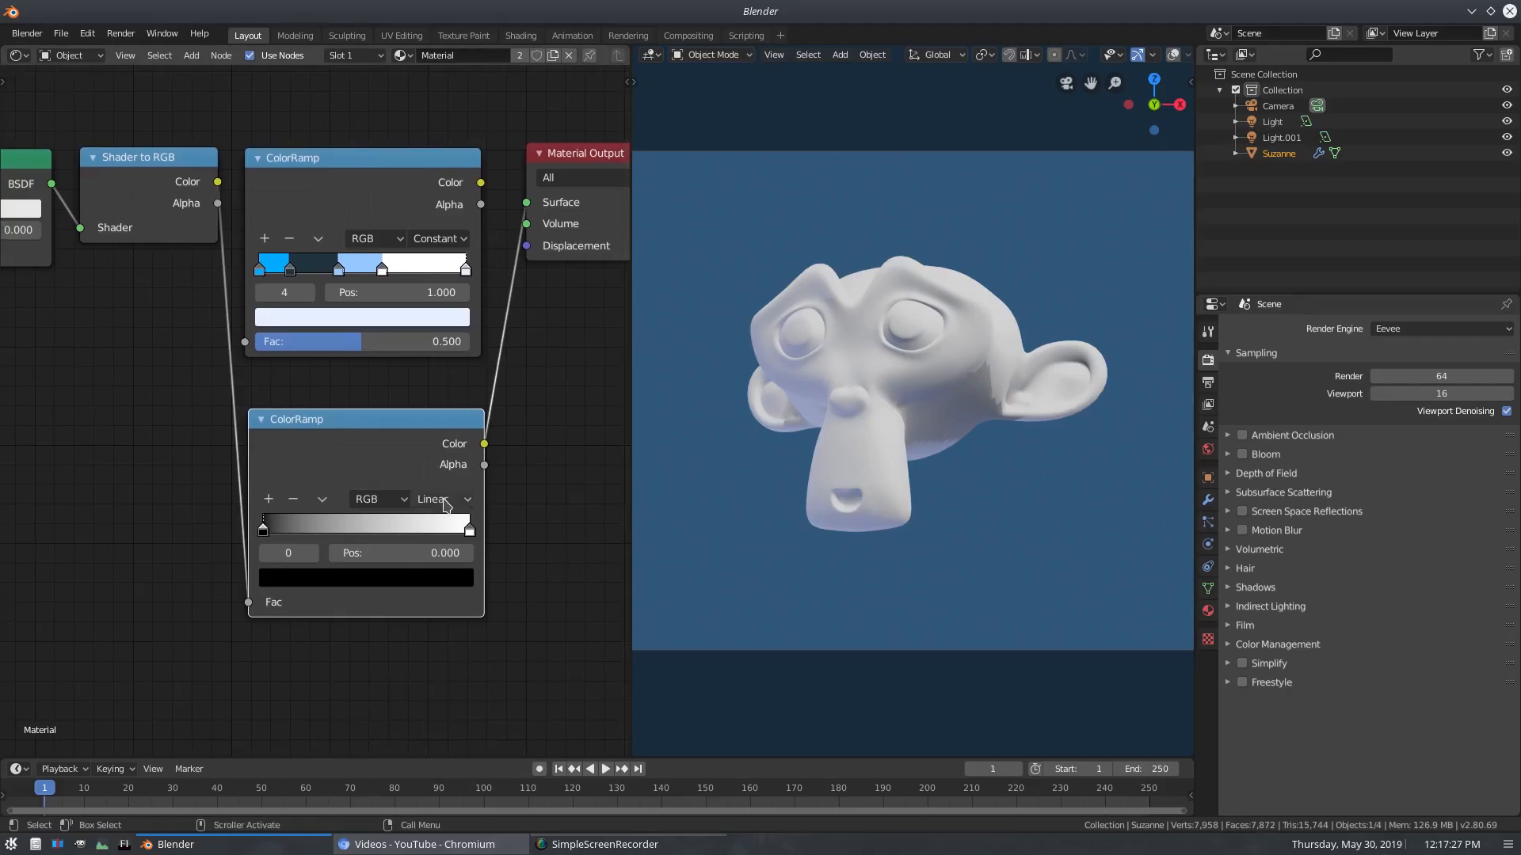
click(446, 501)
click(439, 608)
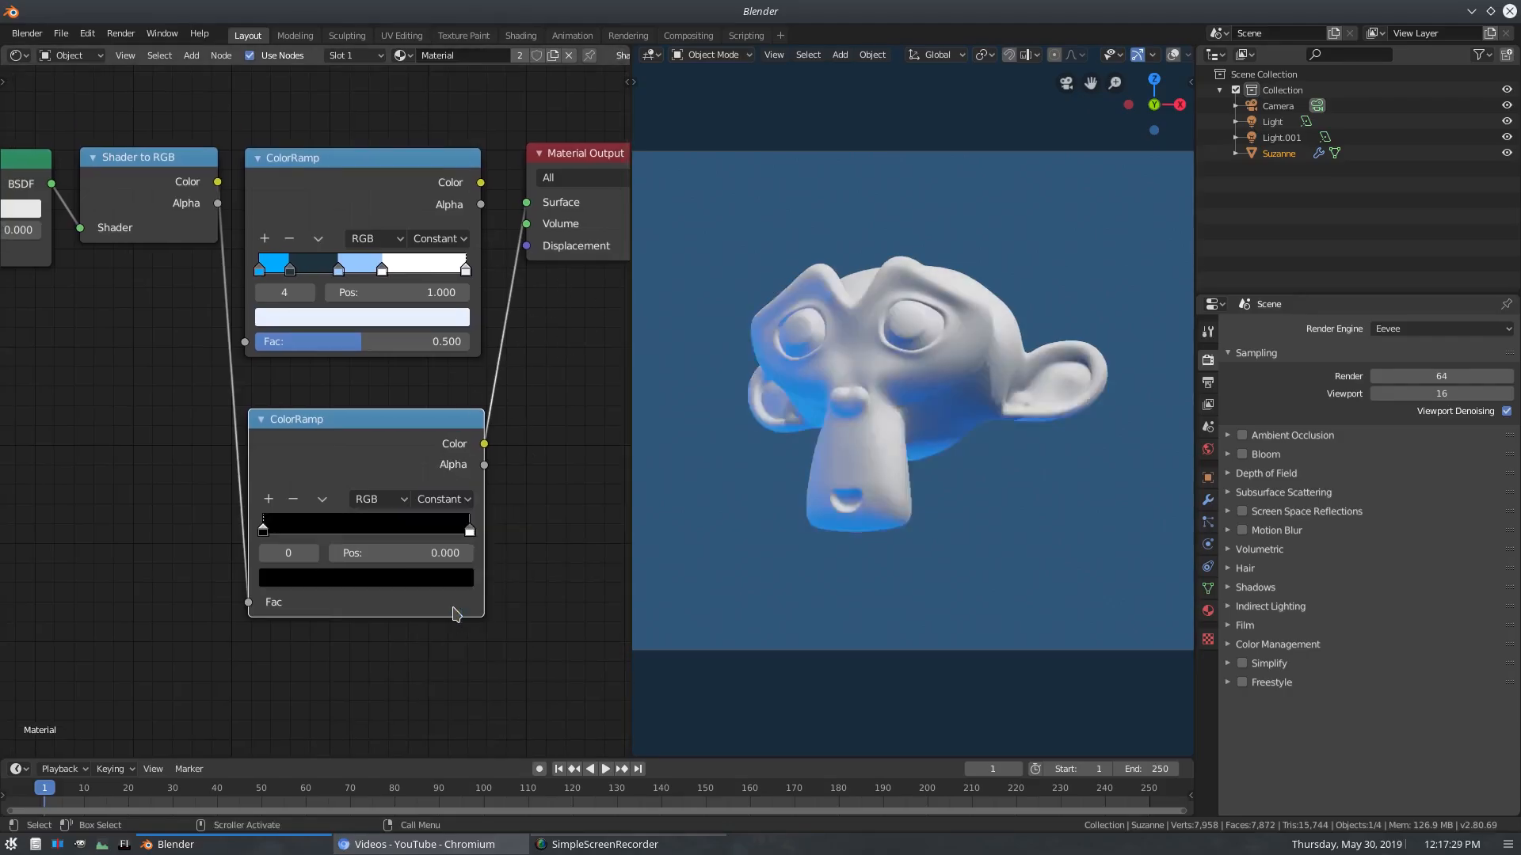
drag(470, 533, 329, 534)
- Add a stop to the second ColorRamp and colour it teal with H 0.542, S 0.613, V 0.650
click(269, 499)
click(363, 582)
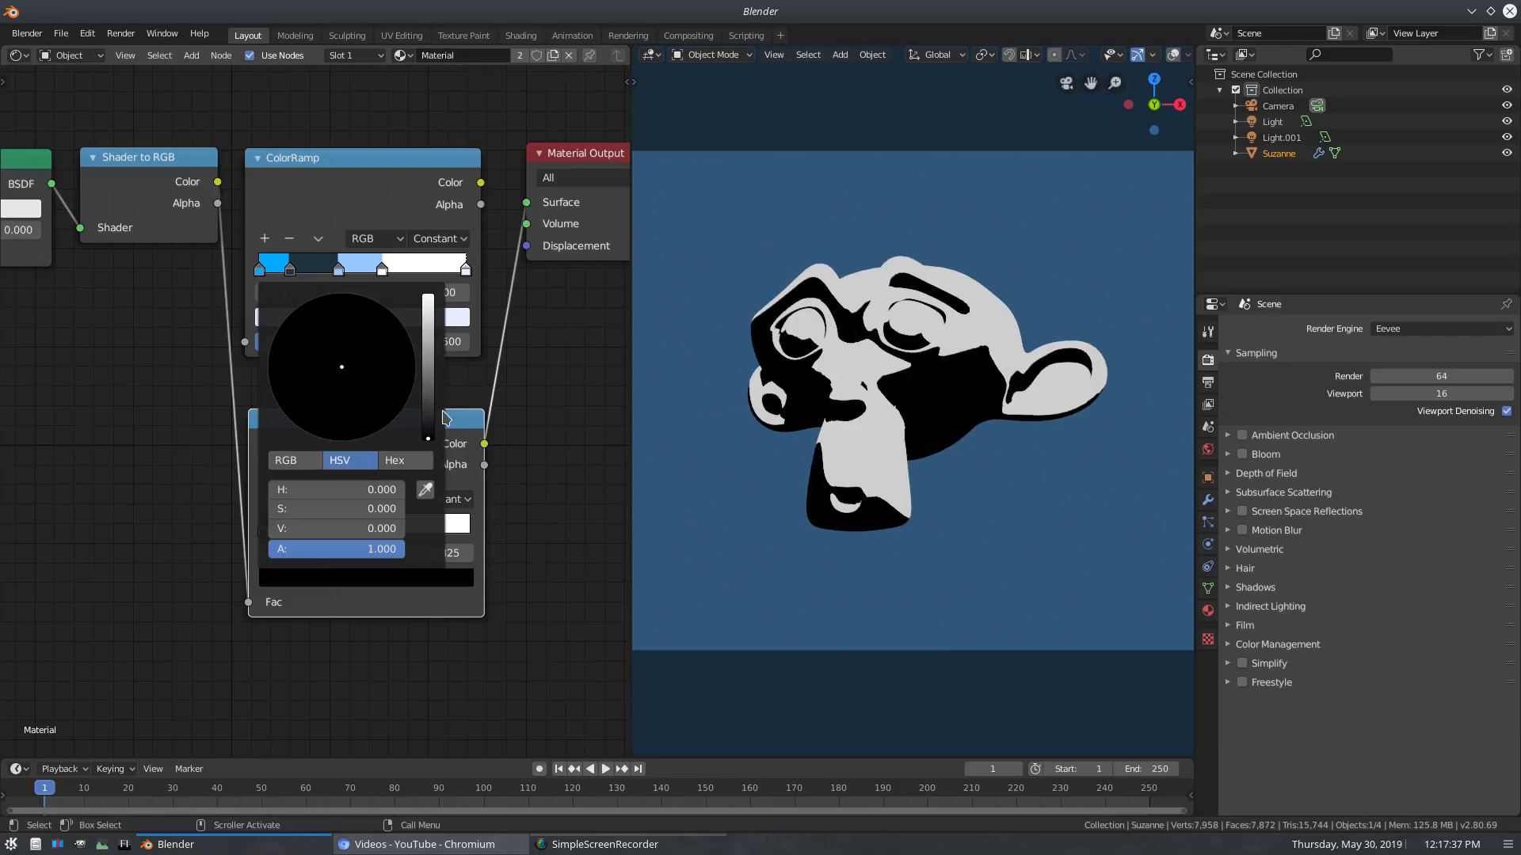
drag(427, 432, 430, 343)
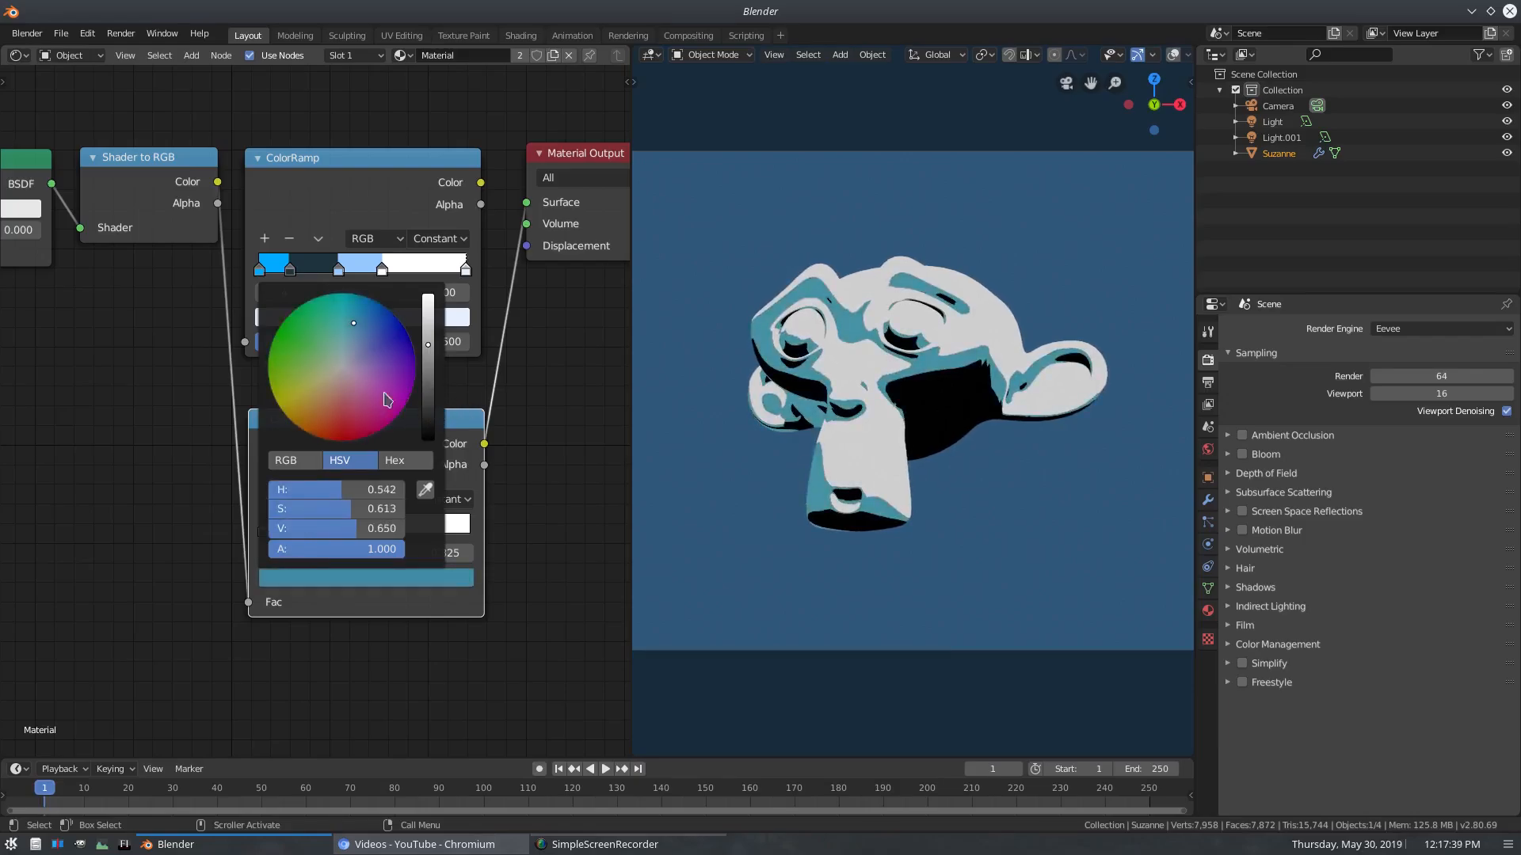
- Add another stop at position 0.163 in the second ColorRamp and colour it dark blue
click(270, 501)
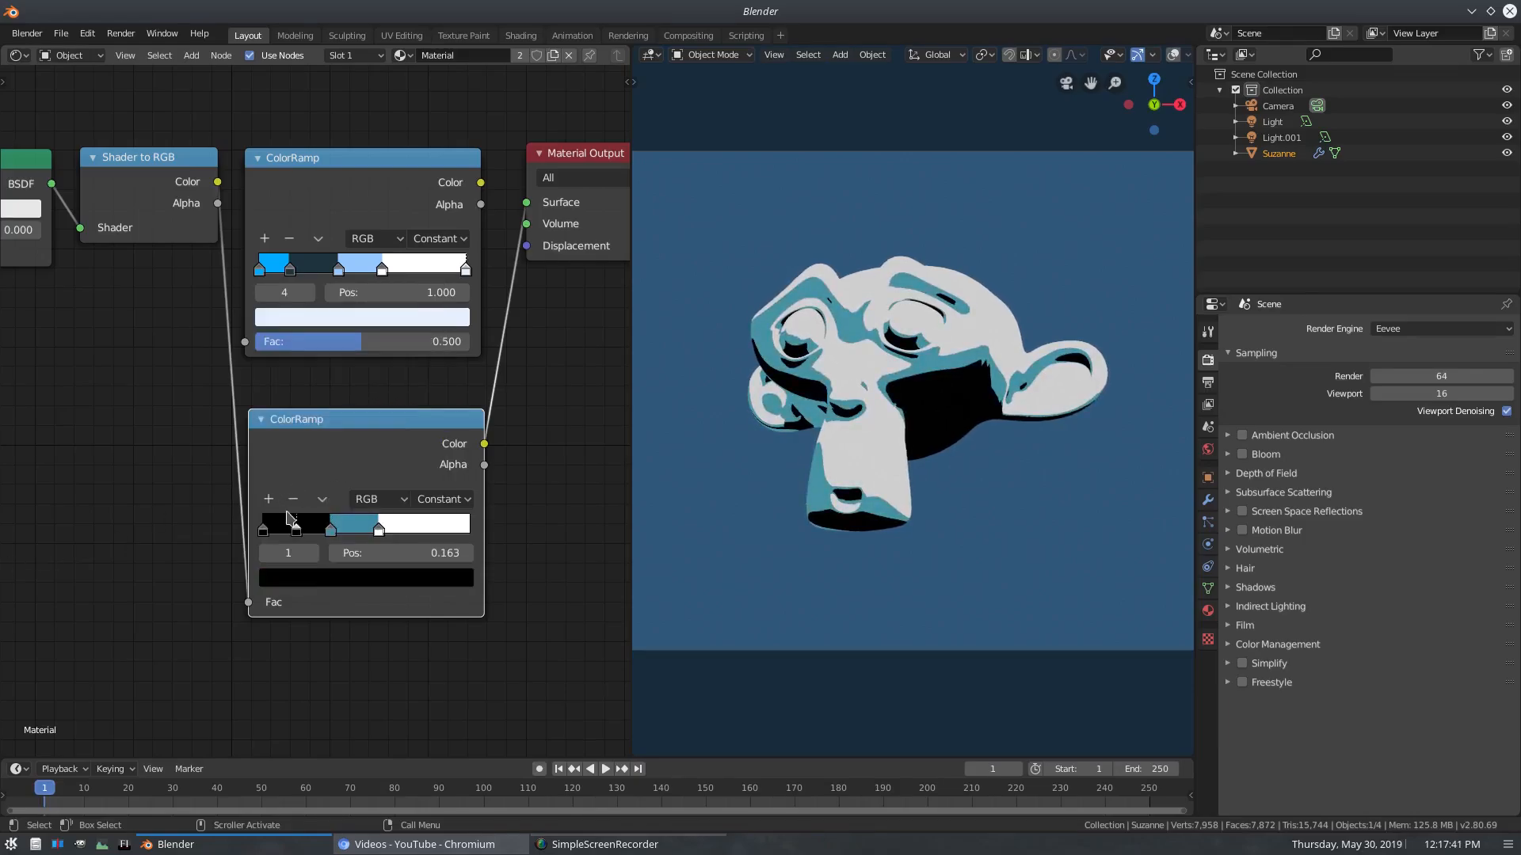
click(320, 584)
drag(430, 361, 429, 347)
drag(366, 341, 378, 335)
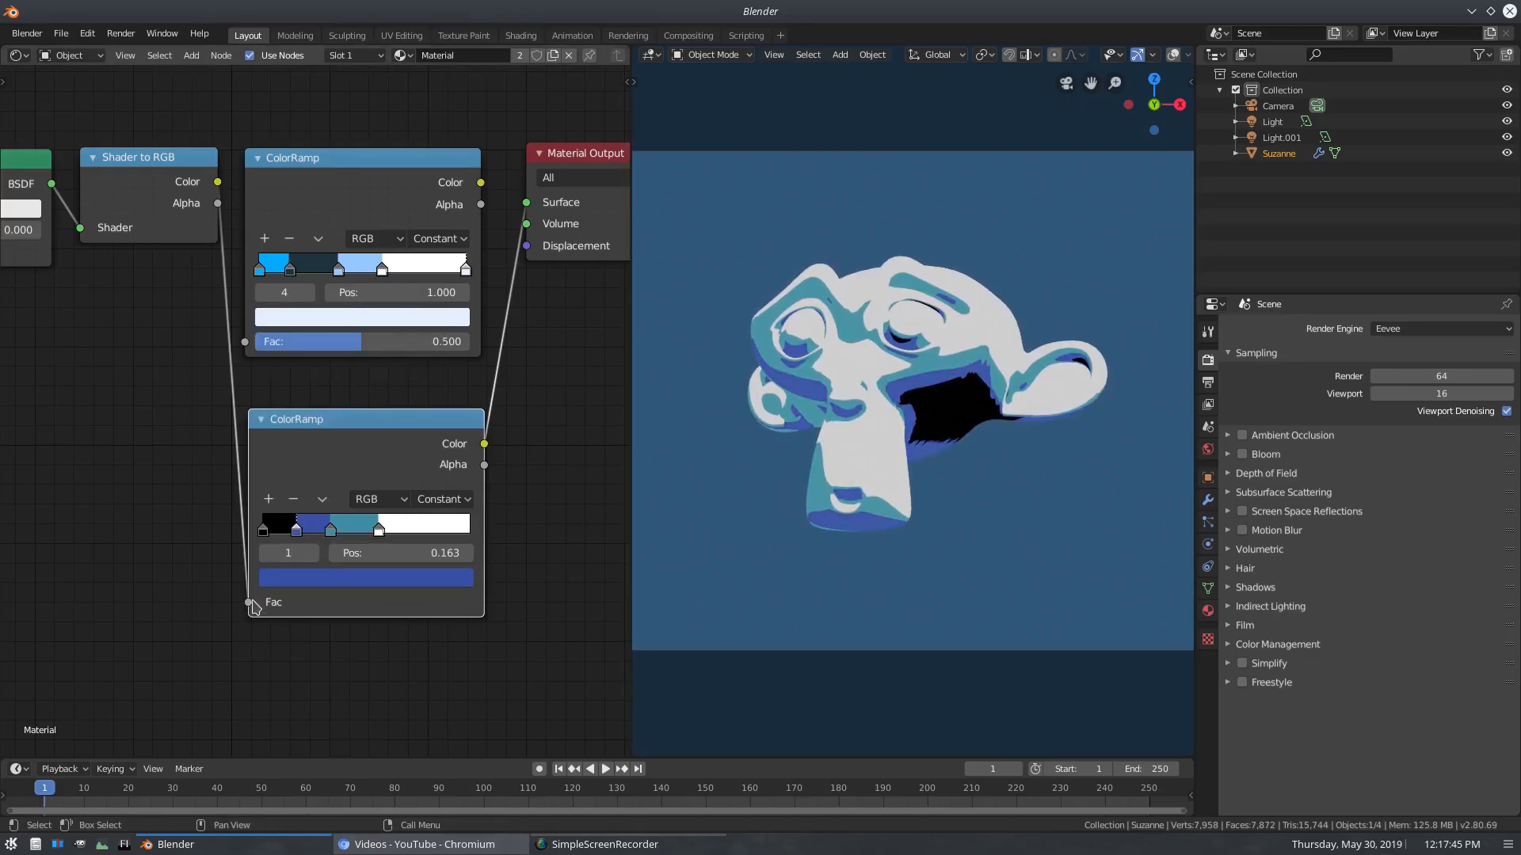
- Delete the second ColorRamp and reconnect the original one between Shader to RGB's Color and the Material Output's Surface
key(x)
drag(219, 183, 245, 344)
drag(480, 184, 526, 203)
- Examine the colour settings of every stop in the ColorRamp, from position 0.000 through 1.000
middle_drag(388, 224, 367, 282)
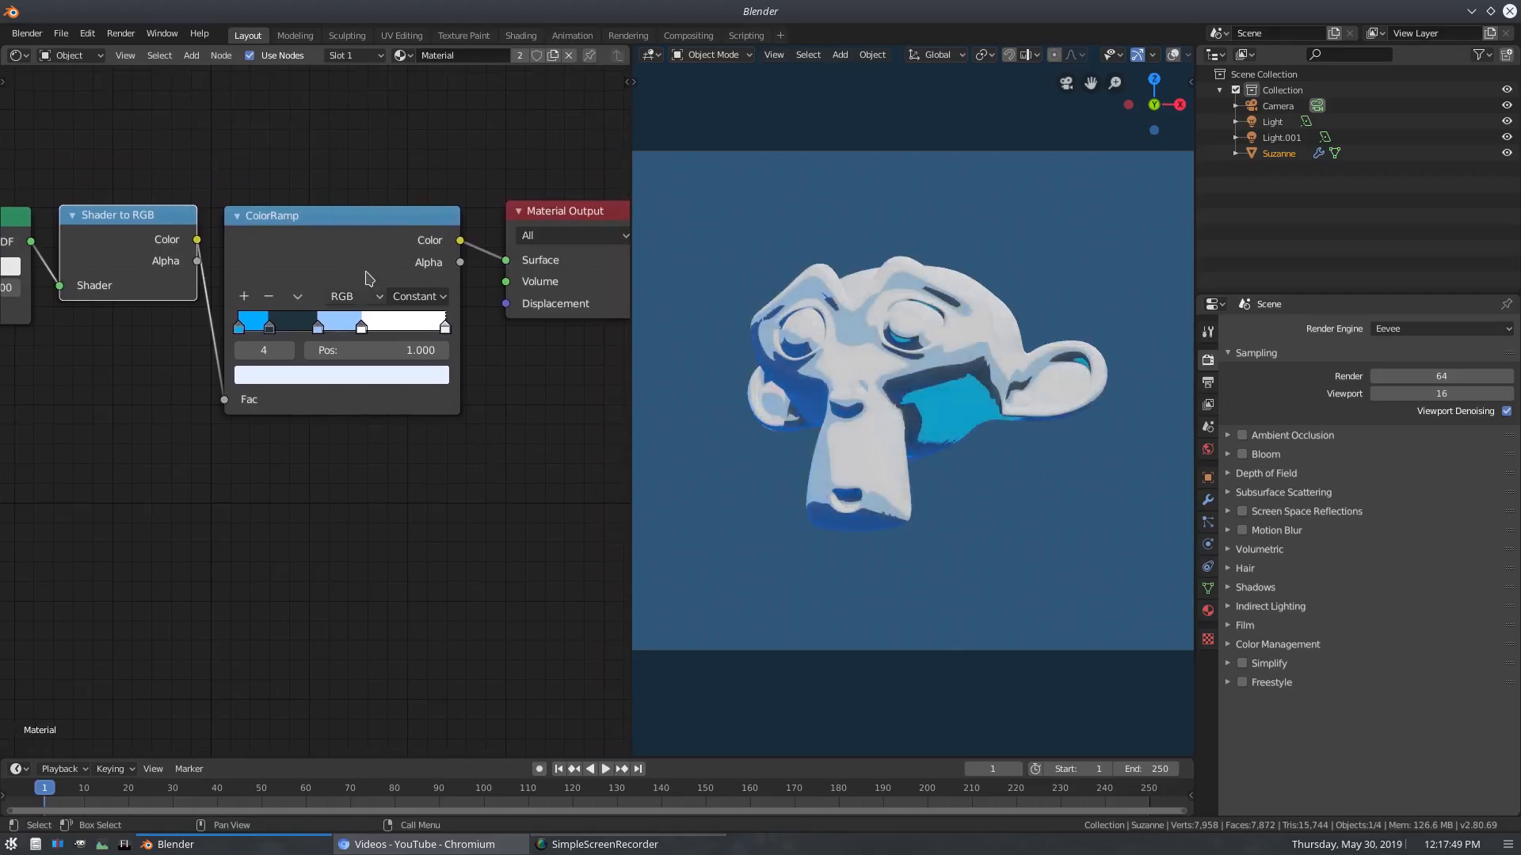
click(240, 323)
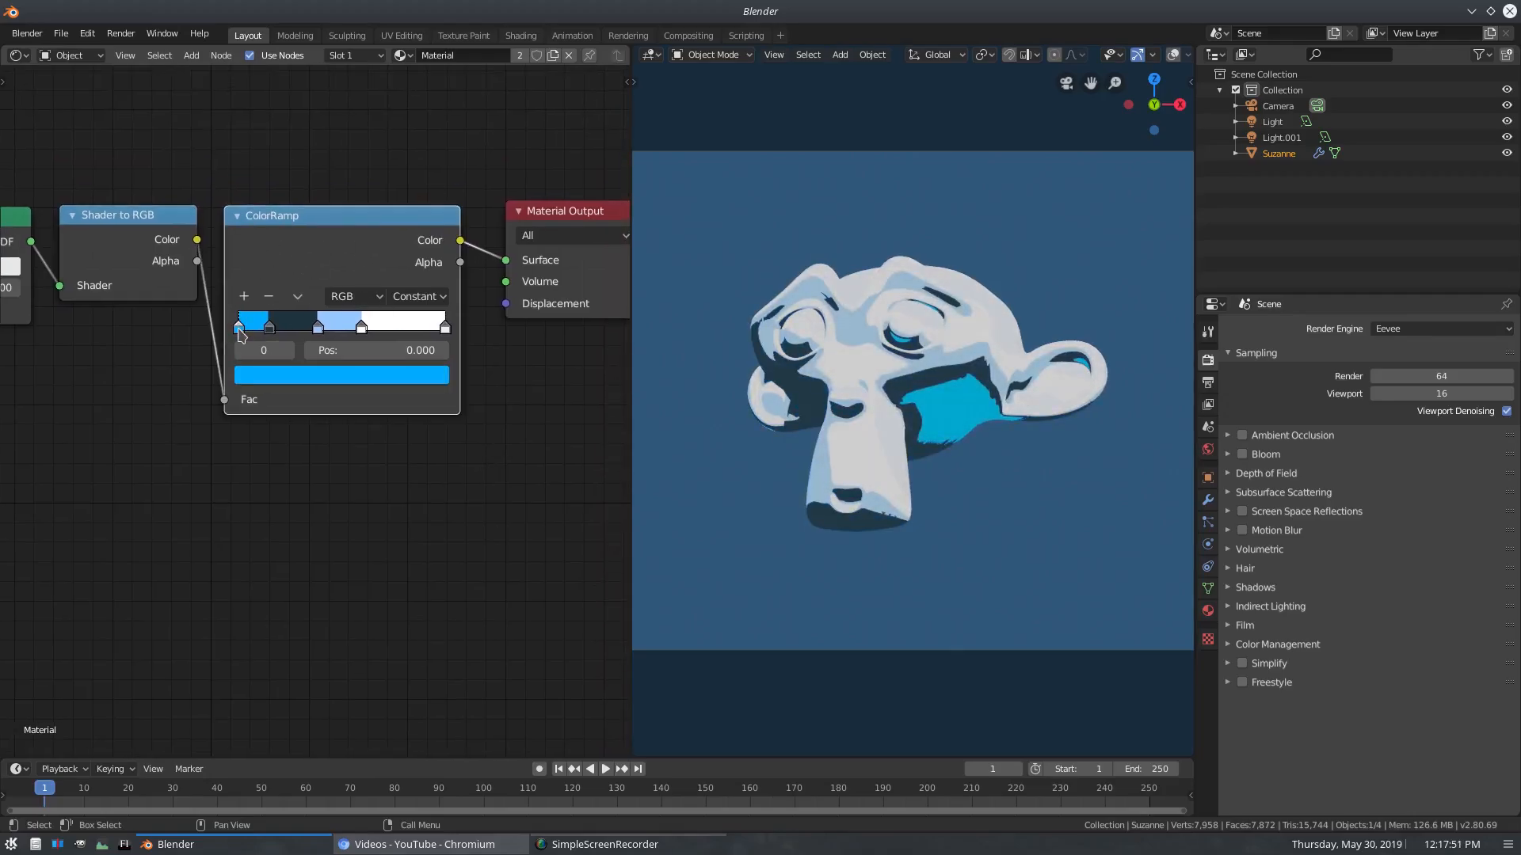
click(274, 376)
click(371, 258)
click(269, 325)
click(293, 378)
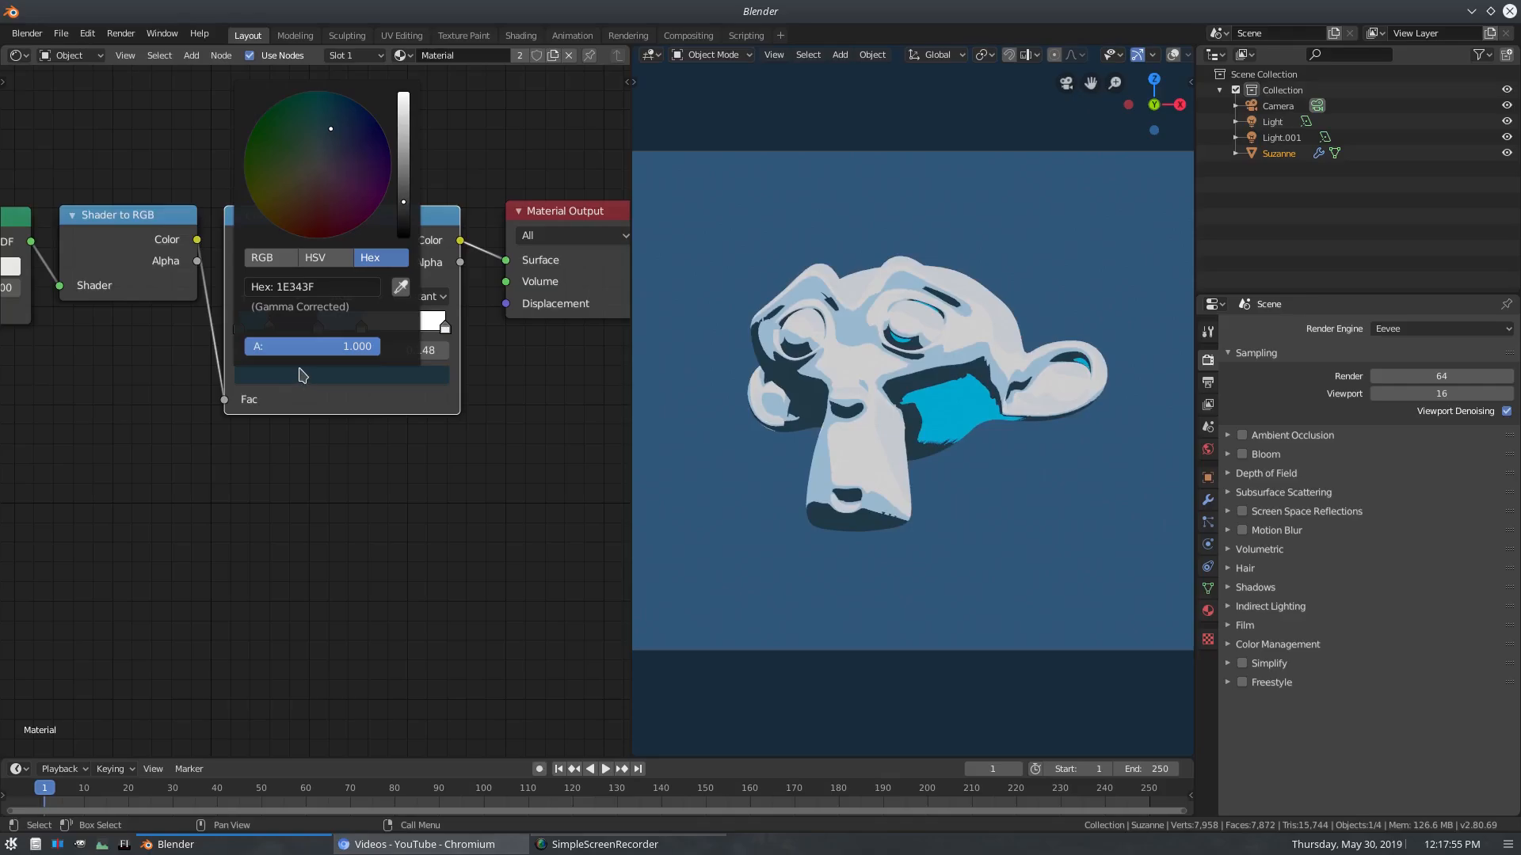
click(320, 327)
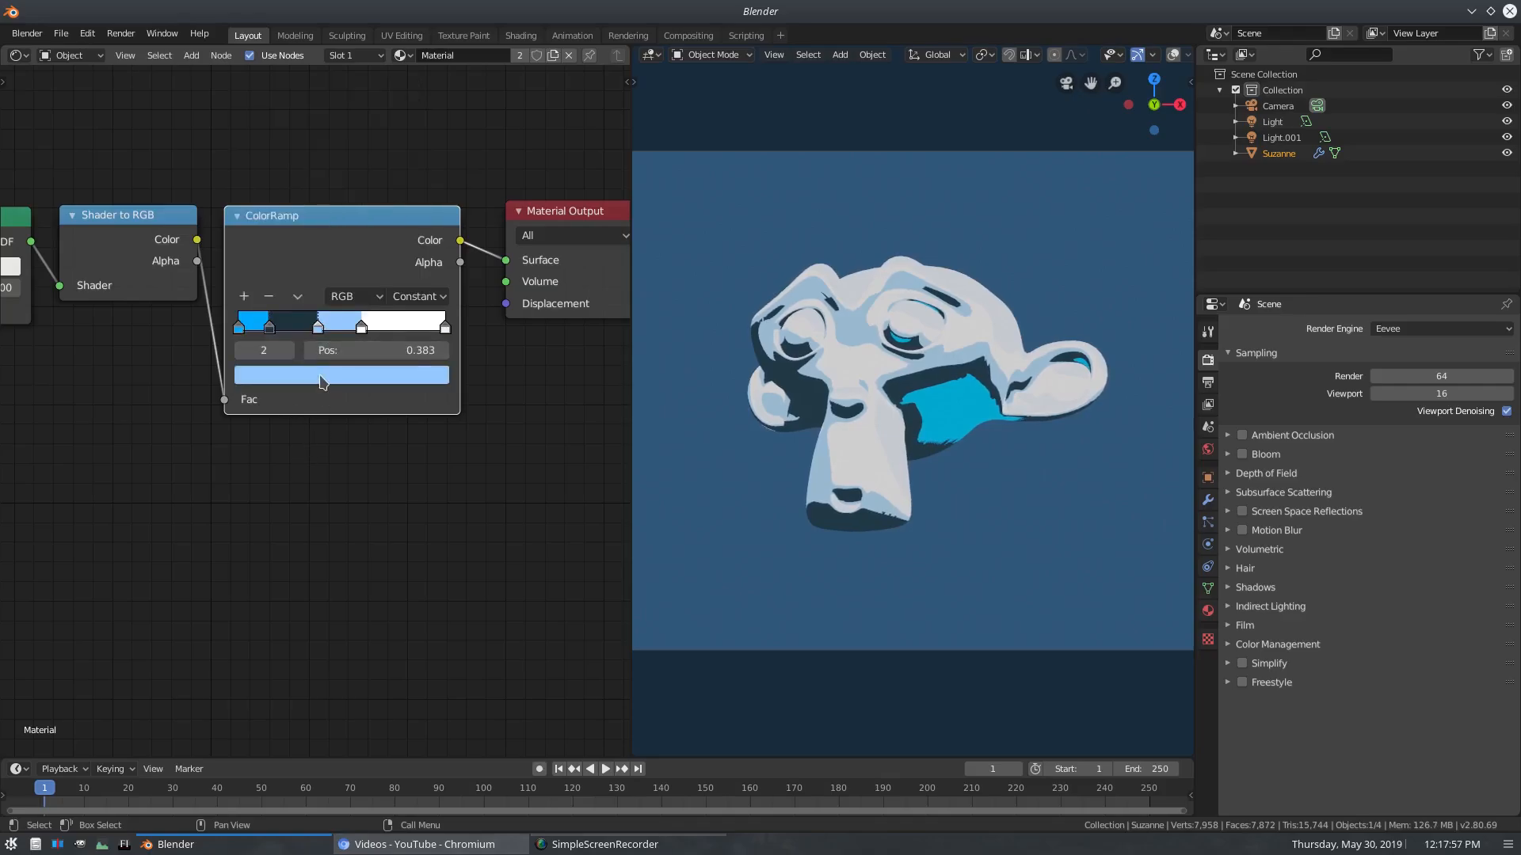
click(323, 377)
click(361, 326)
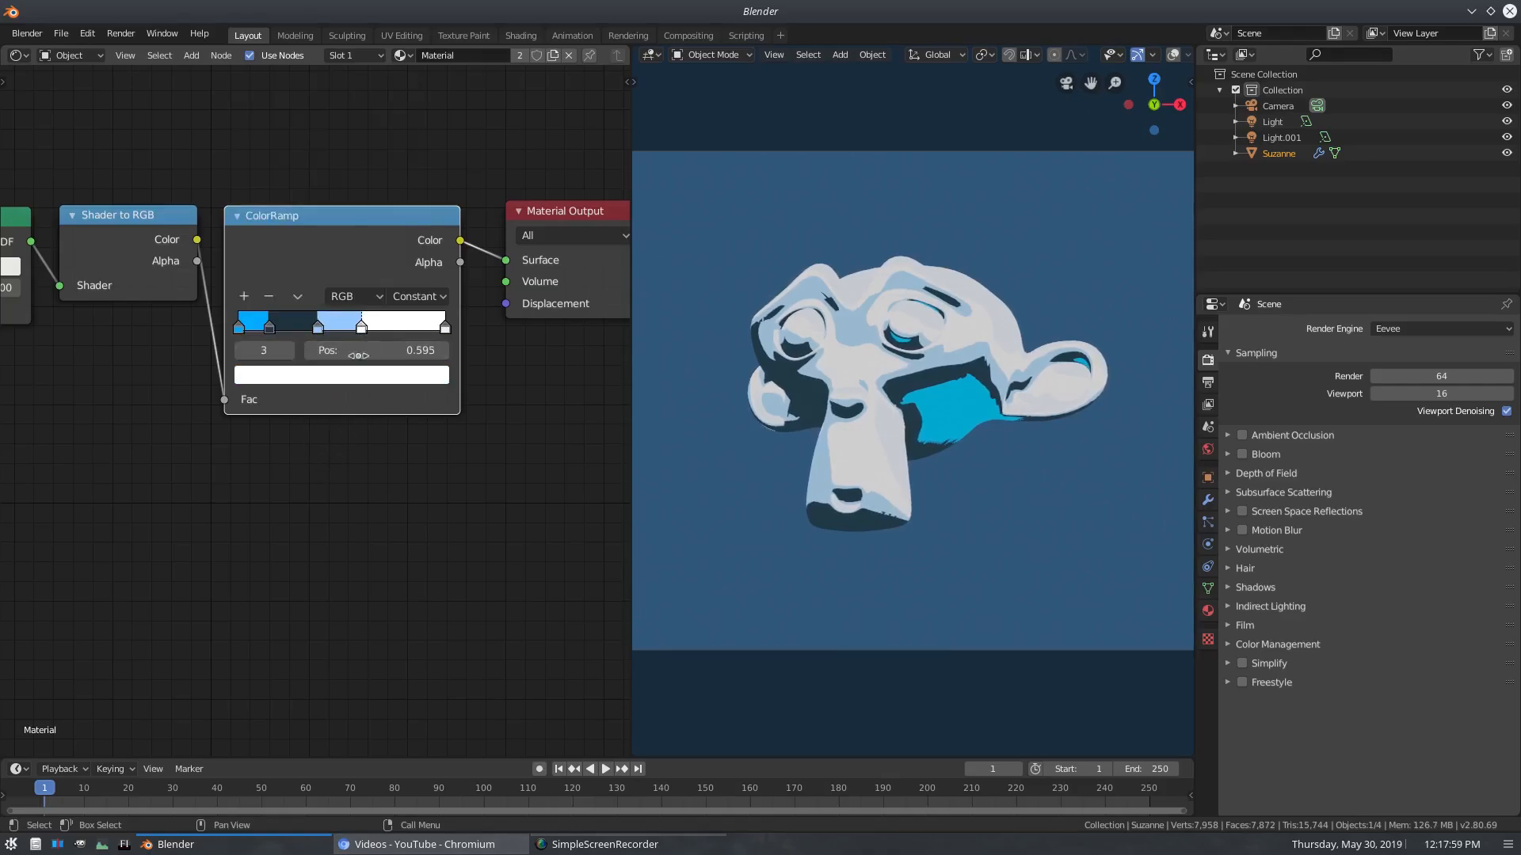
click(359, 378)
click(445, 327)
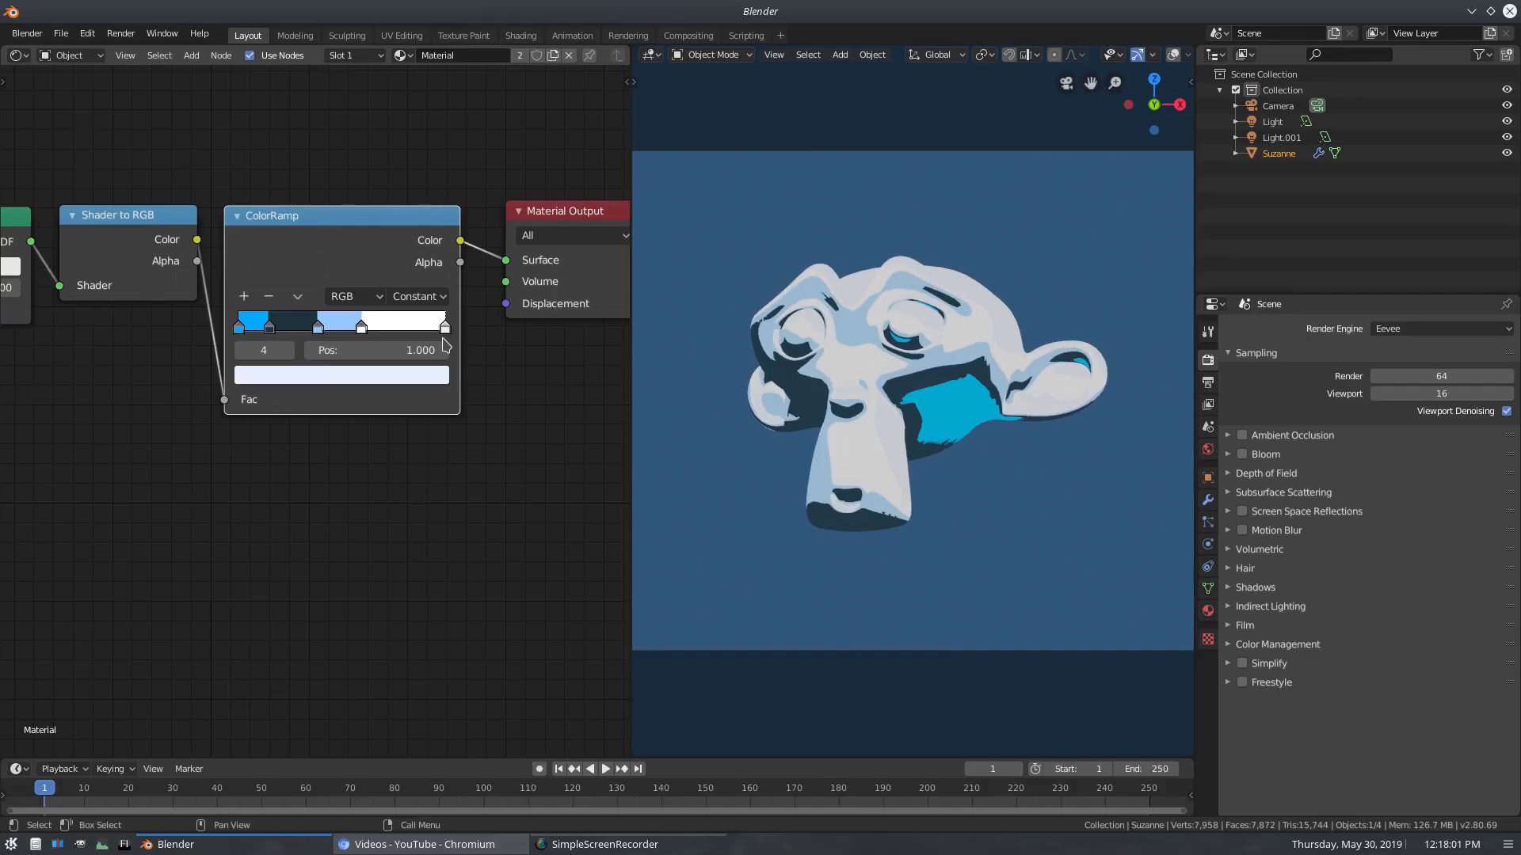
click(324, 377)
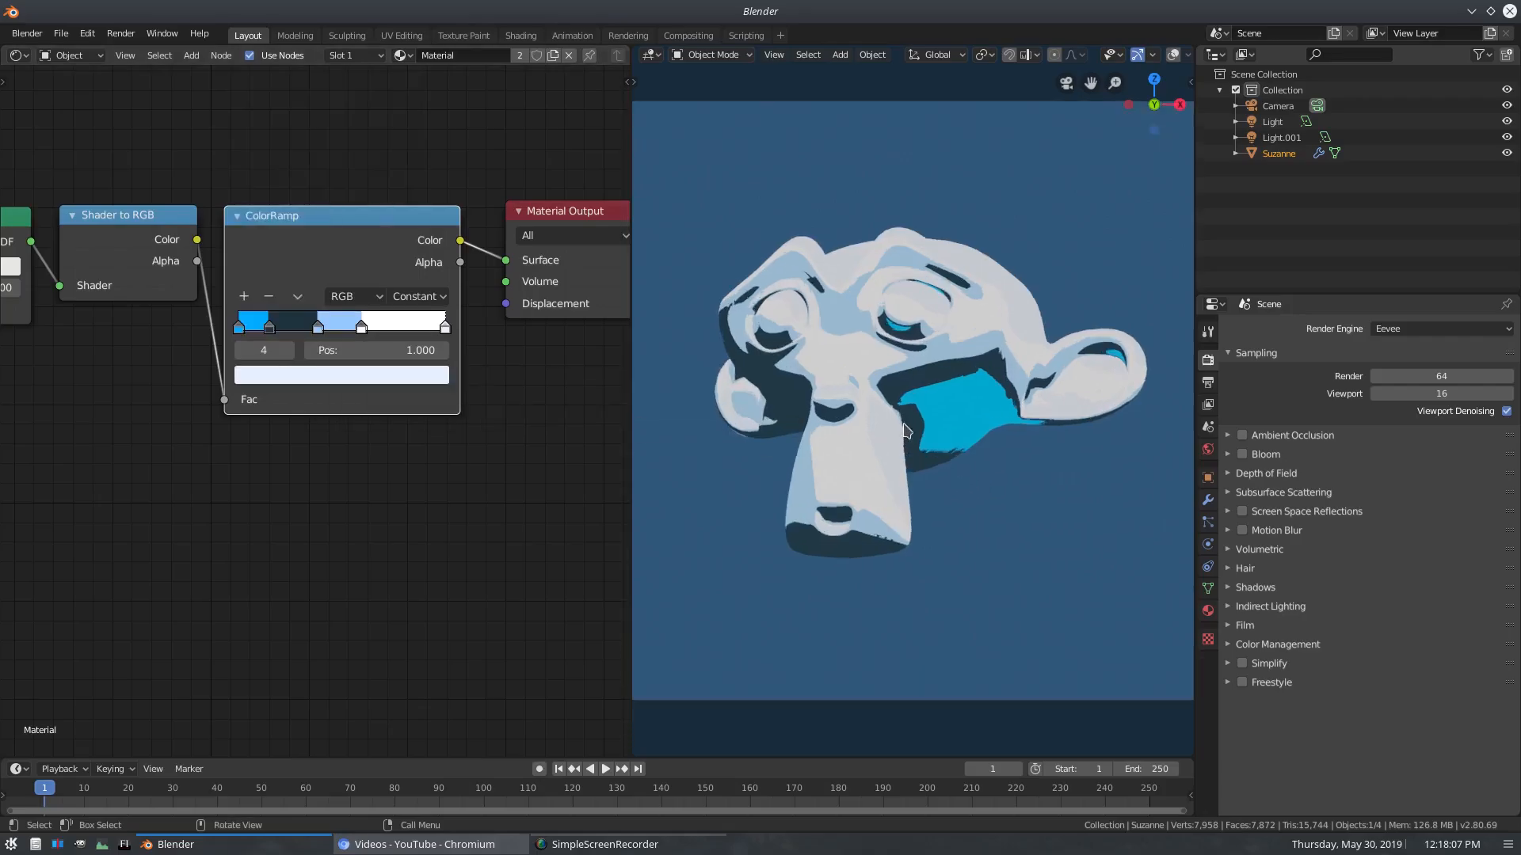
- Nudge the Material Output node slightly closer to the ColorRamp in the shader node tree
scroll(766, 463, up, 6)
scroll(862, 510, down, 6)
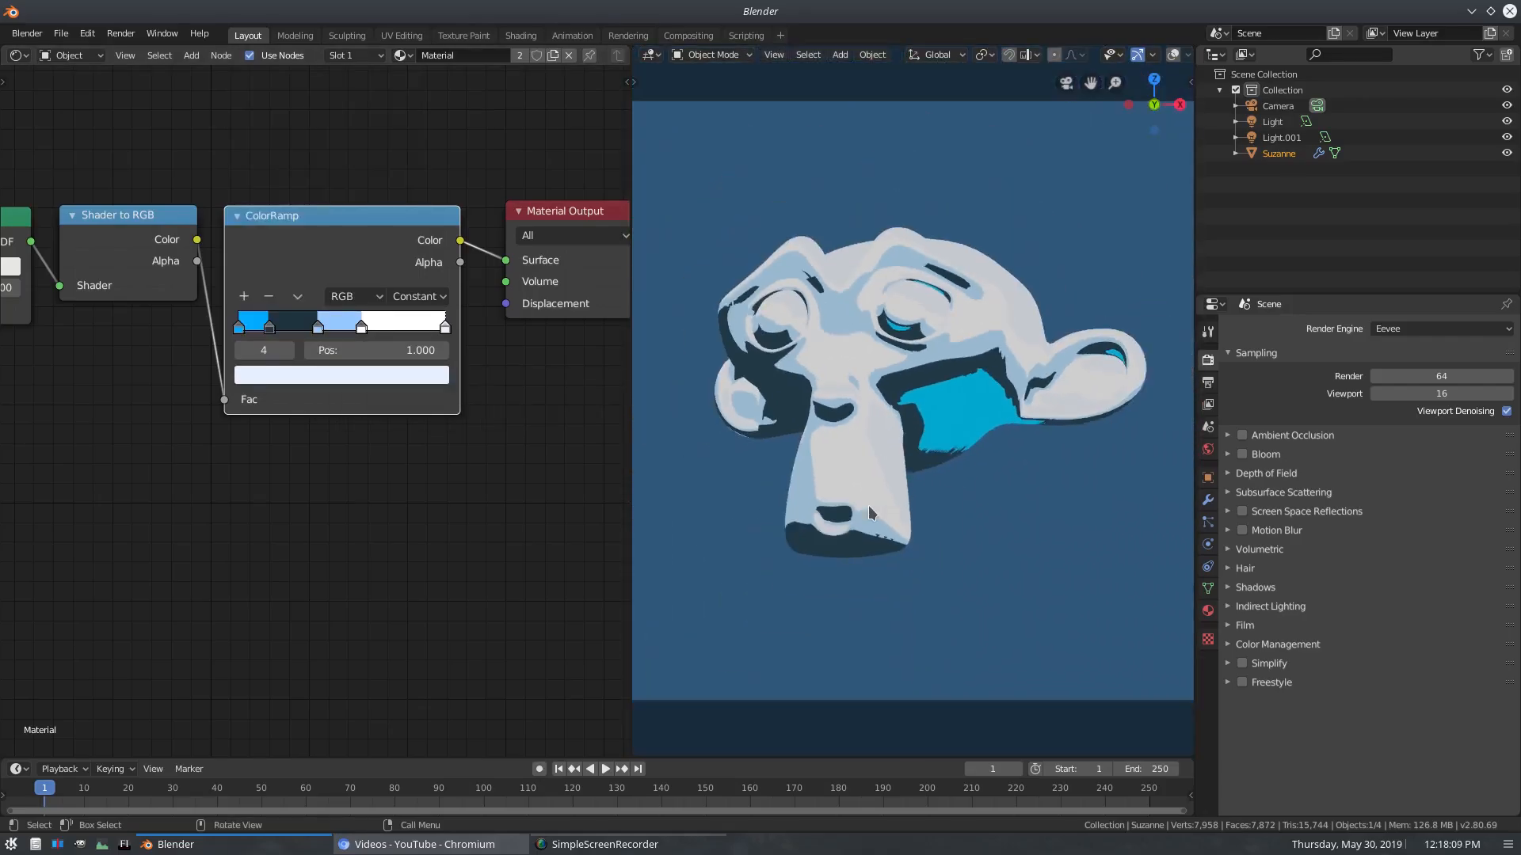
scroll(881, 485, down, 1)
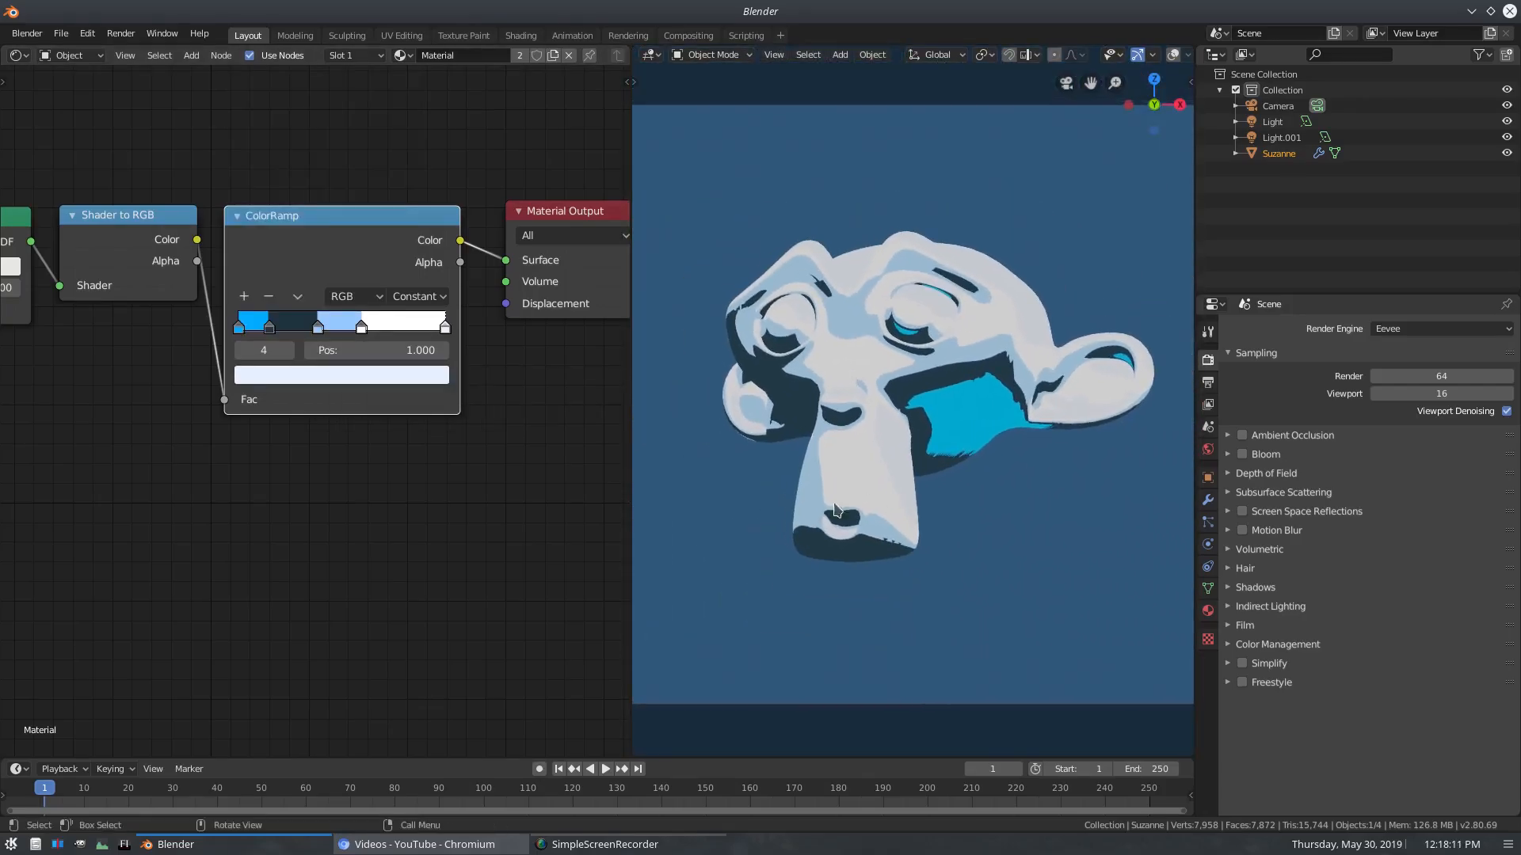
scroll(420, 547, down, 3)
drag(504, 311, 492, 314)
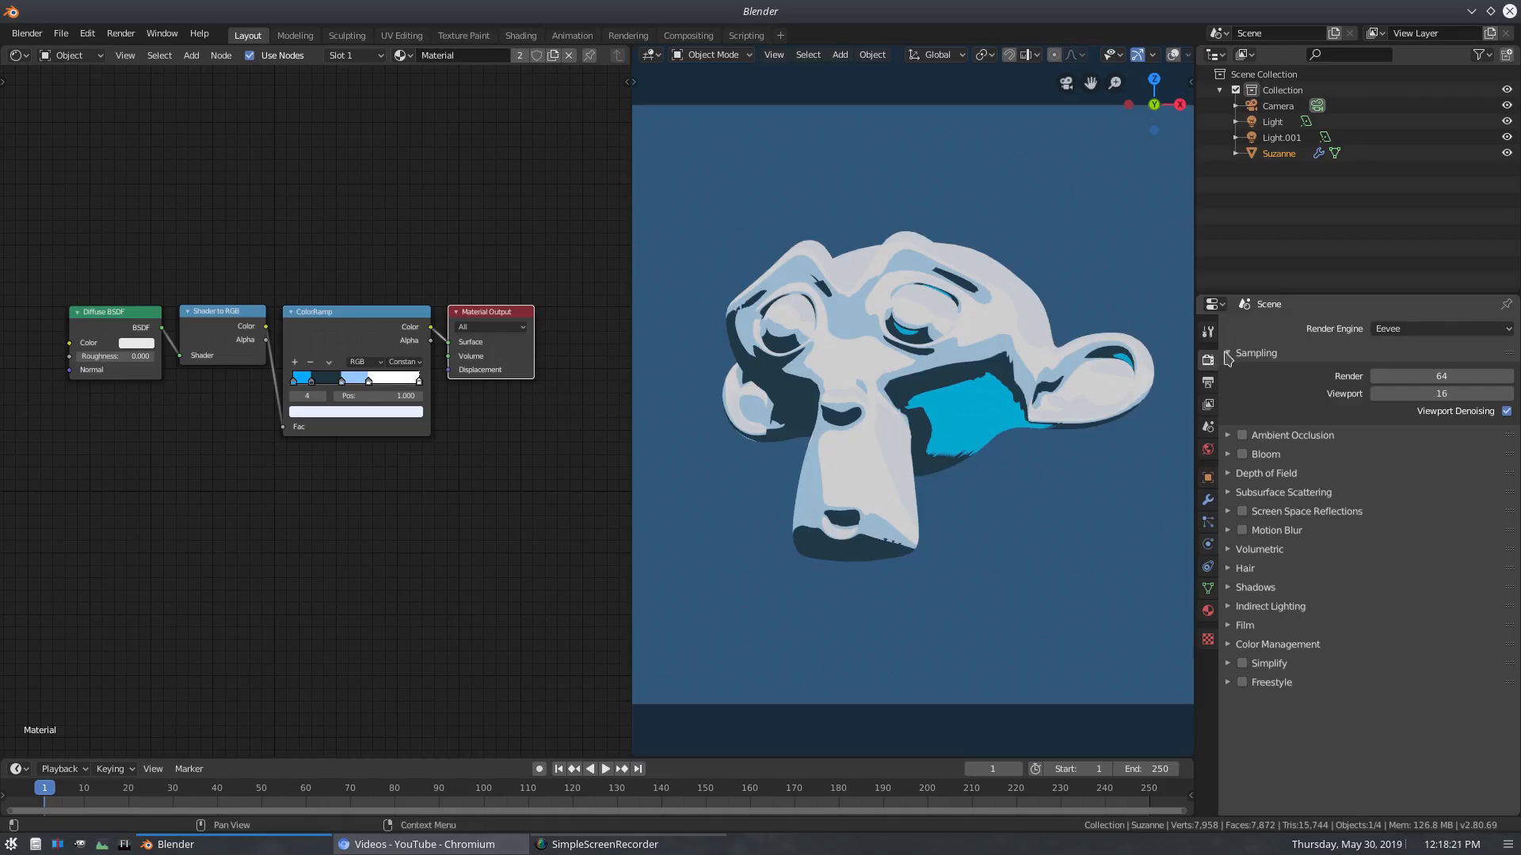
- Enable Freestyle line rendering in the scene's render settings
click(1242, 683)
click(1227, 683)
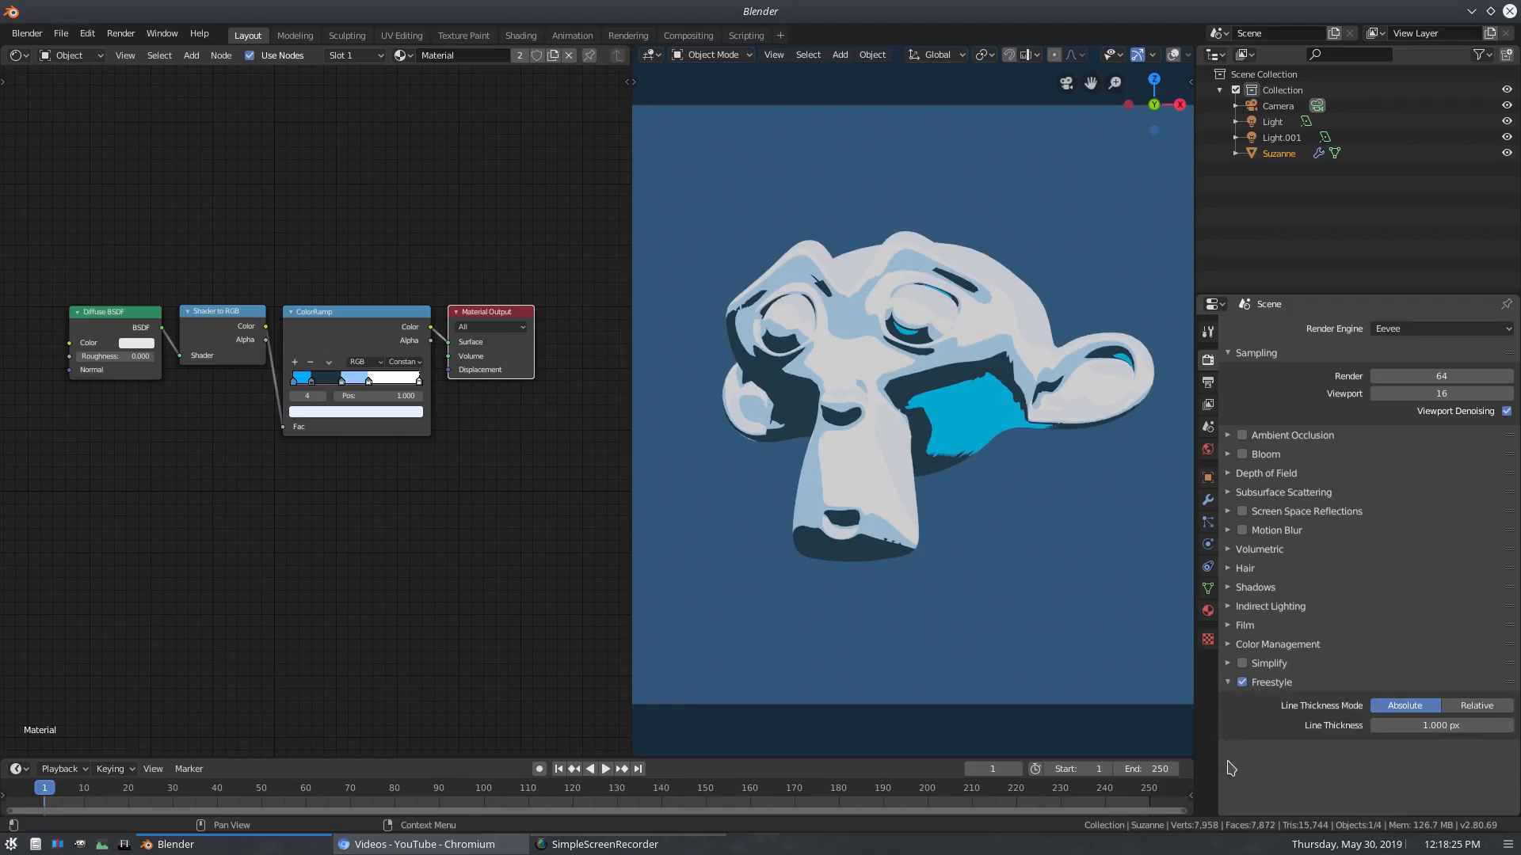
click(1228, 683)
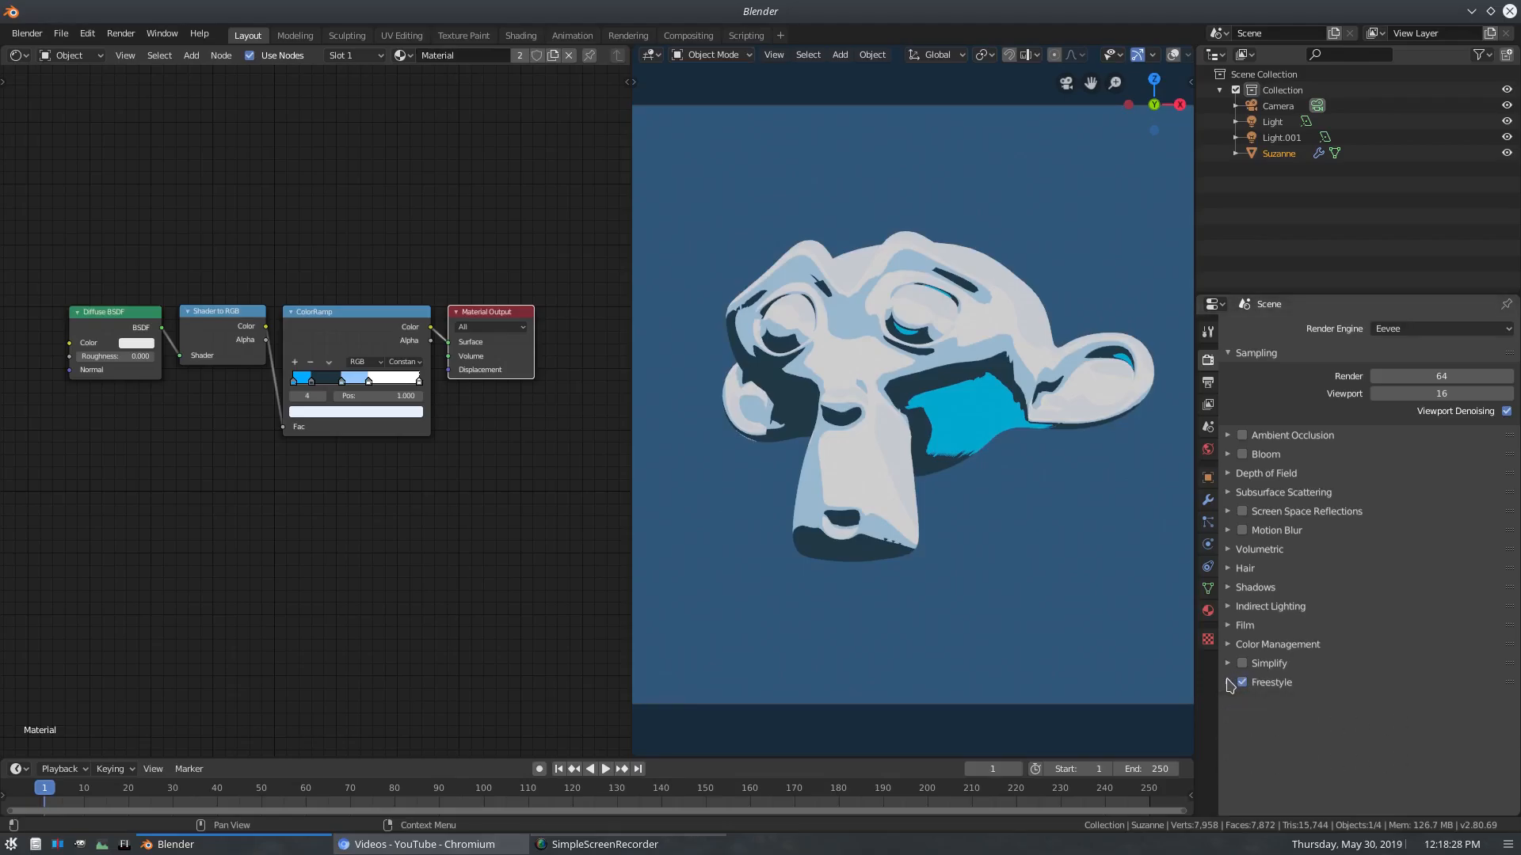
- Add a Freestyle line set to the view layer and name it "line"
click(1208, 405)
click(1208, 382)
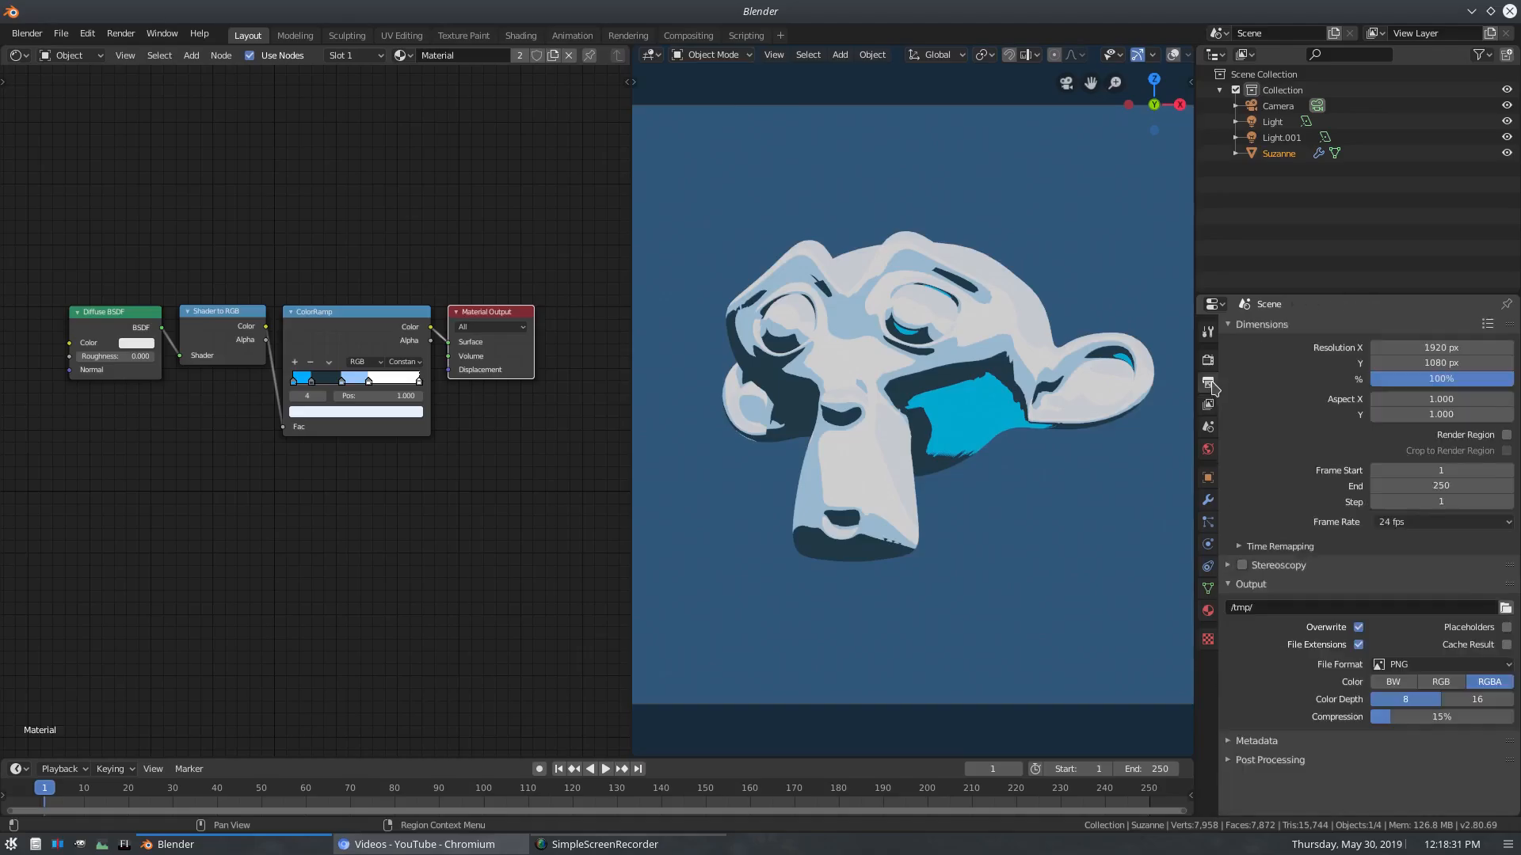
click(1208, 405)
scroll(1439, 659, down, 4)
scroll(1438, 659, up, 4)
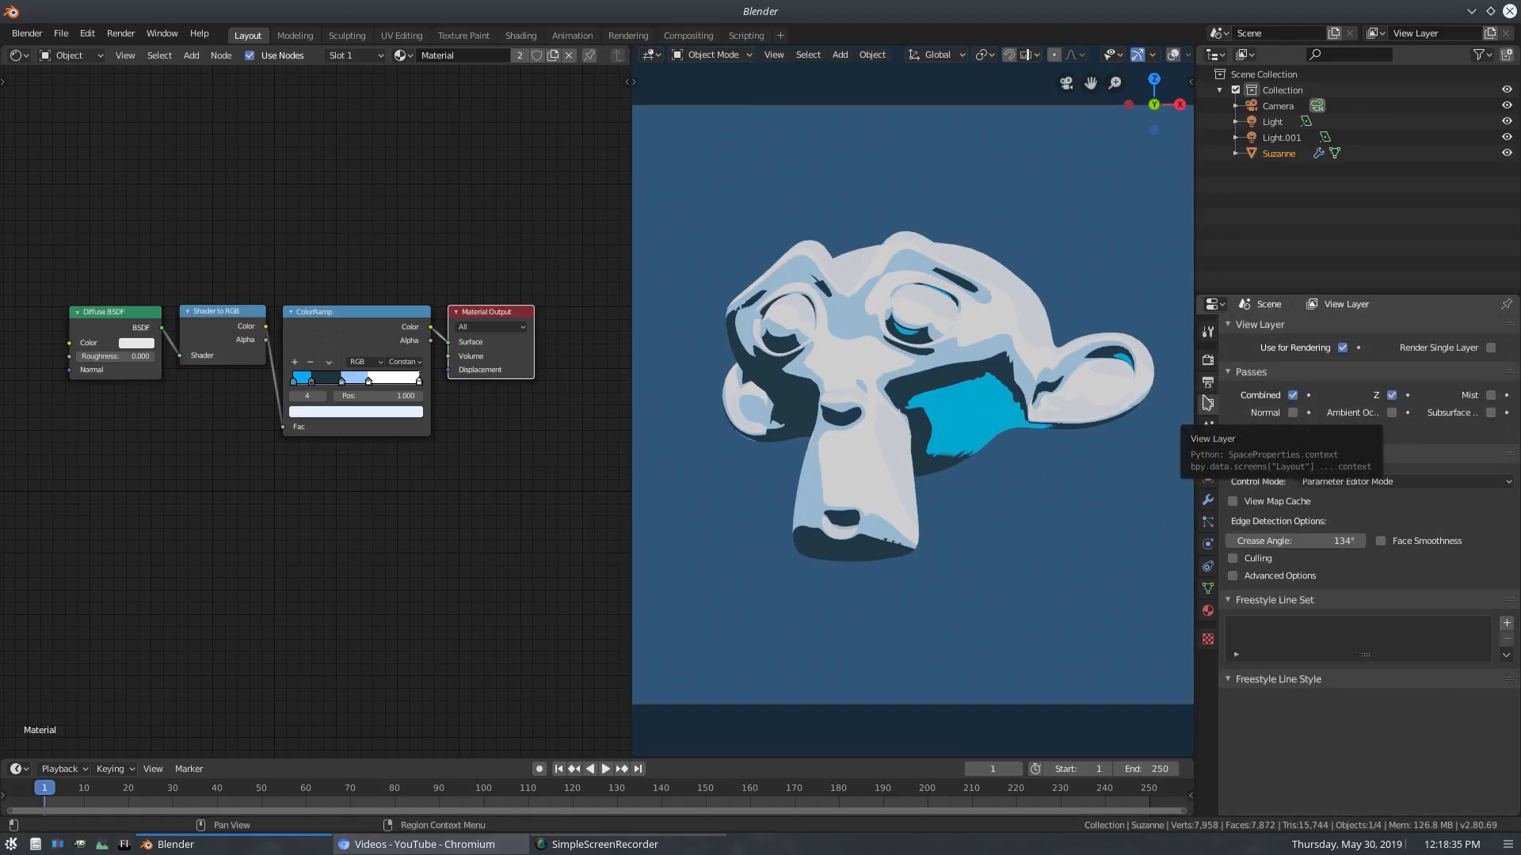
scroll(1258, 606, down, 3)
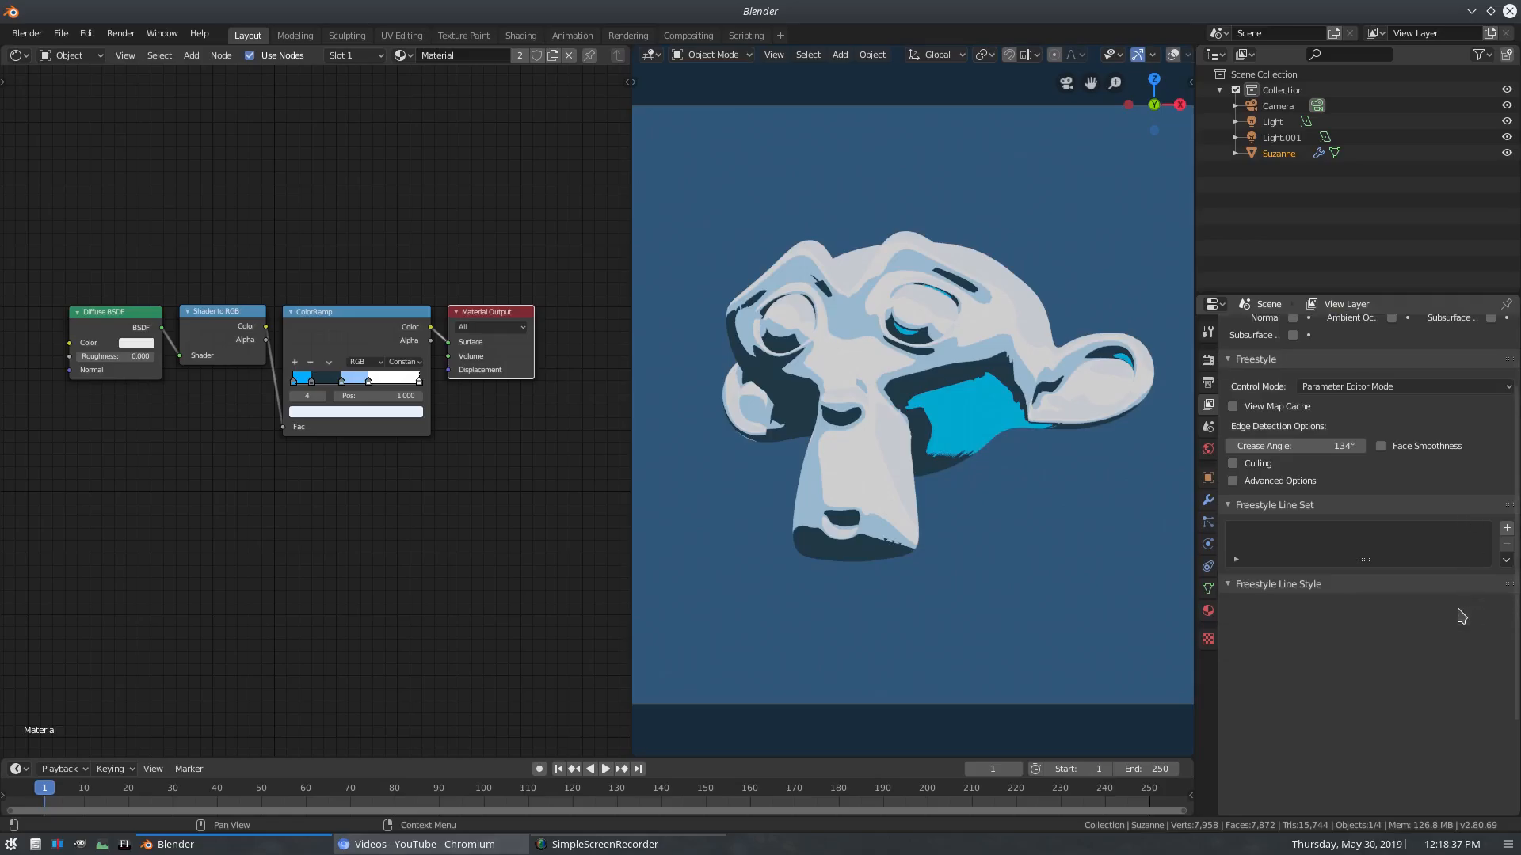
click(1267, 585)
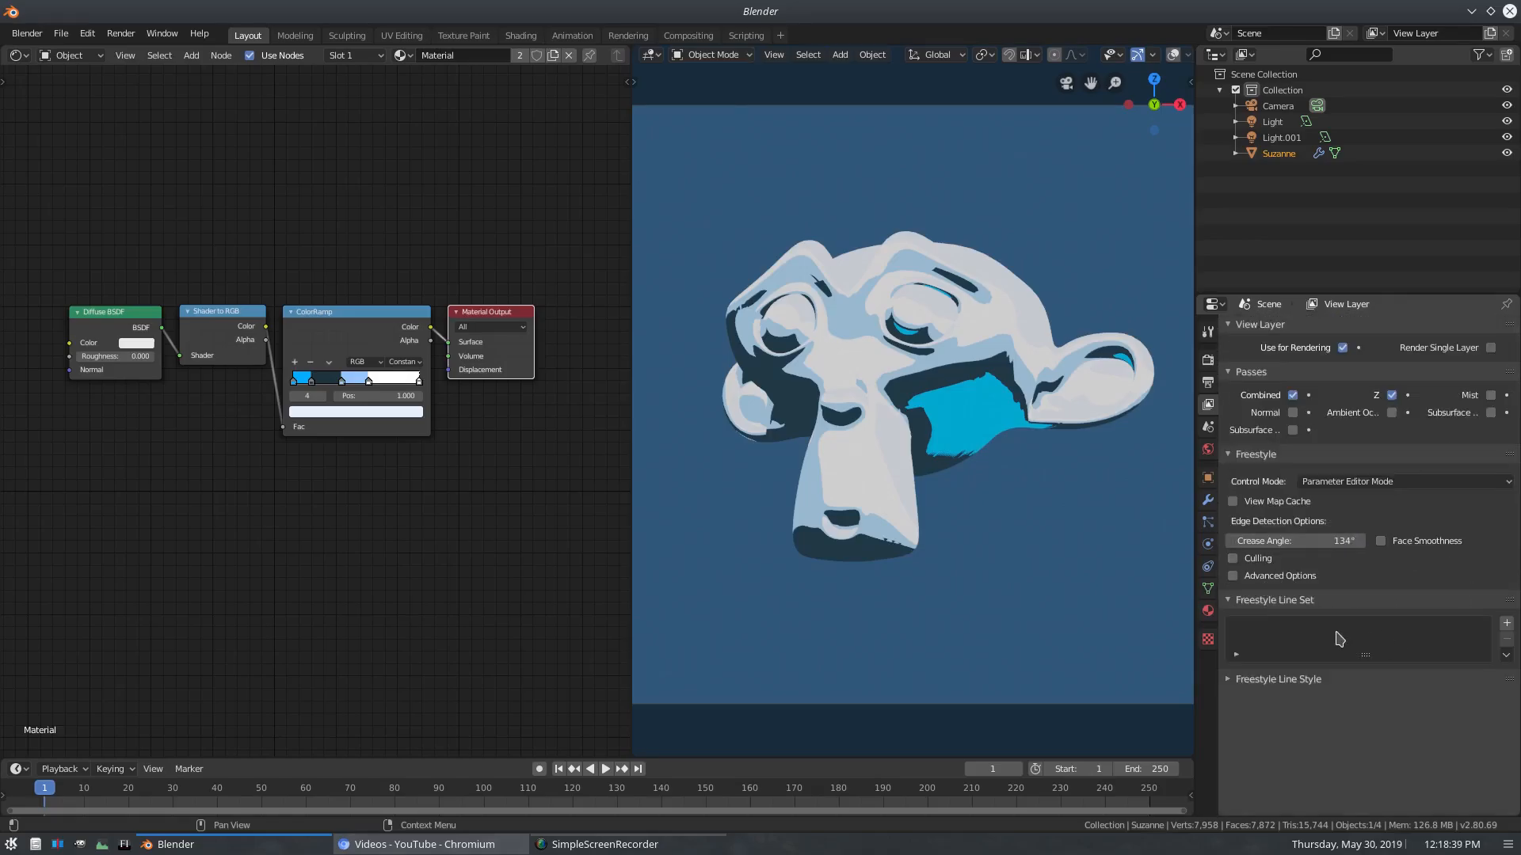
click(1506, 624)
scroll(1407, 683, down, 3)
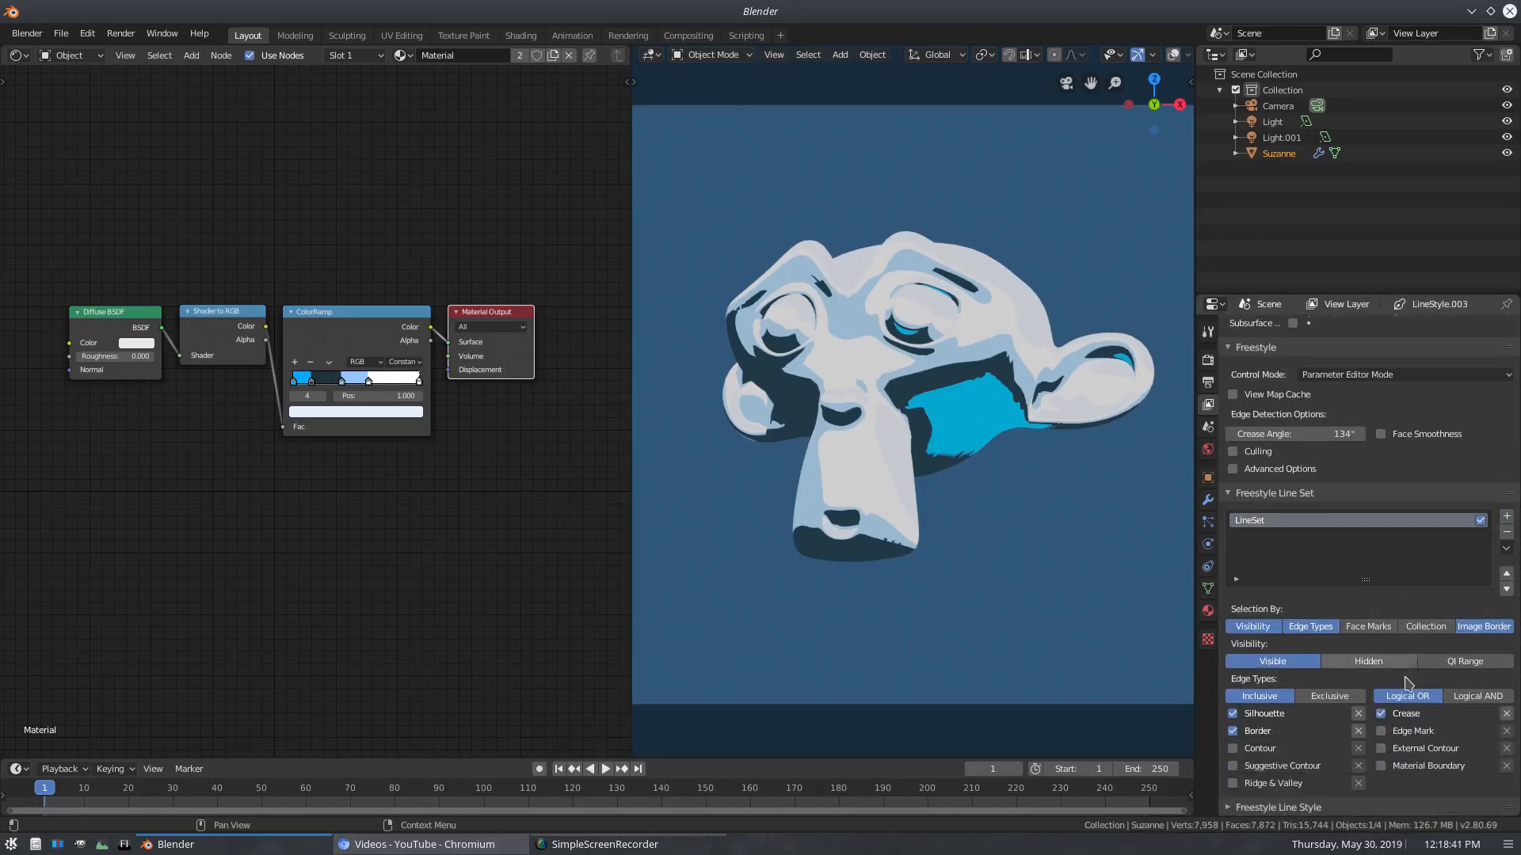
double_click(1270, 523)
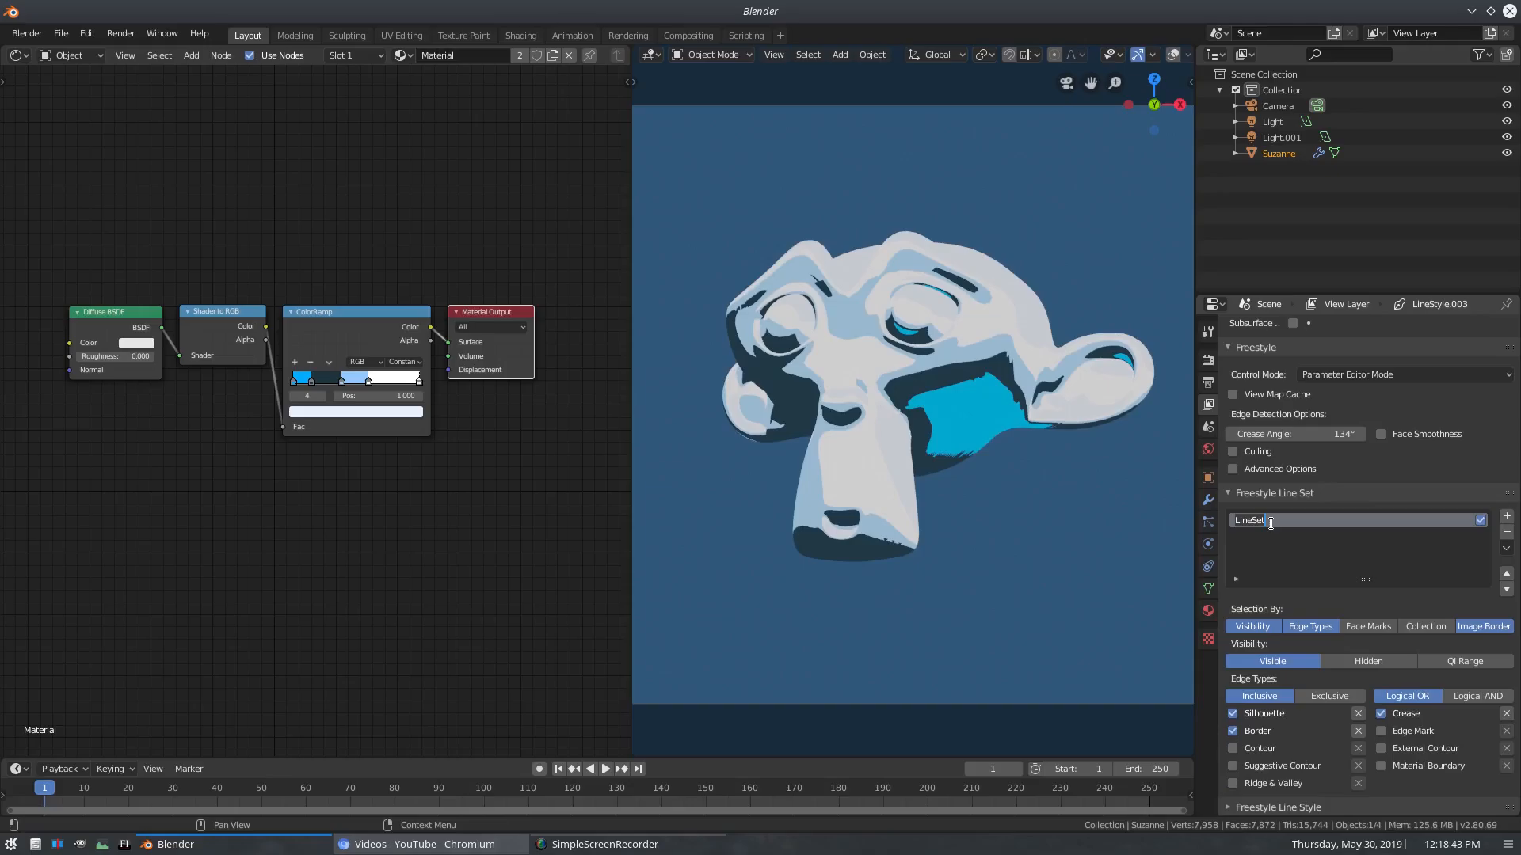
text(line)
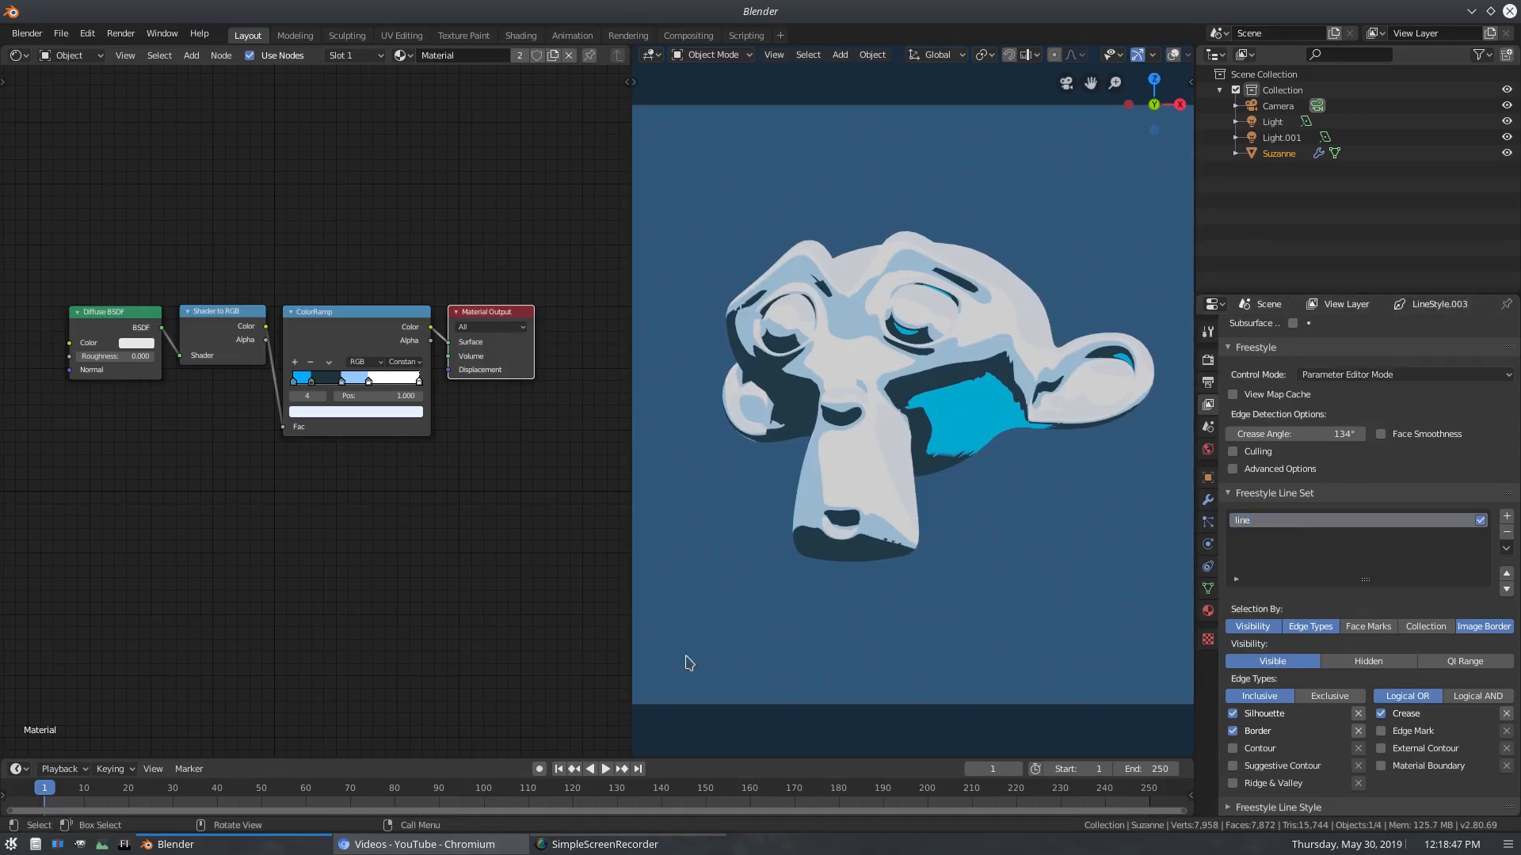
- Widen the 3D viewport and compare its Solid, LookDev and Rendered shading, ending on Rendered
drag(631, 639, 464, 639)
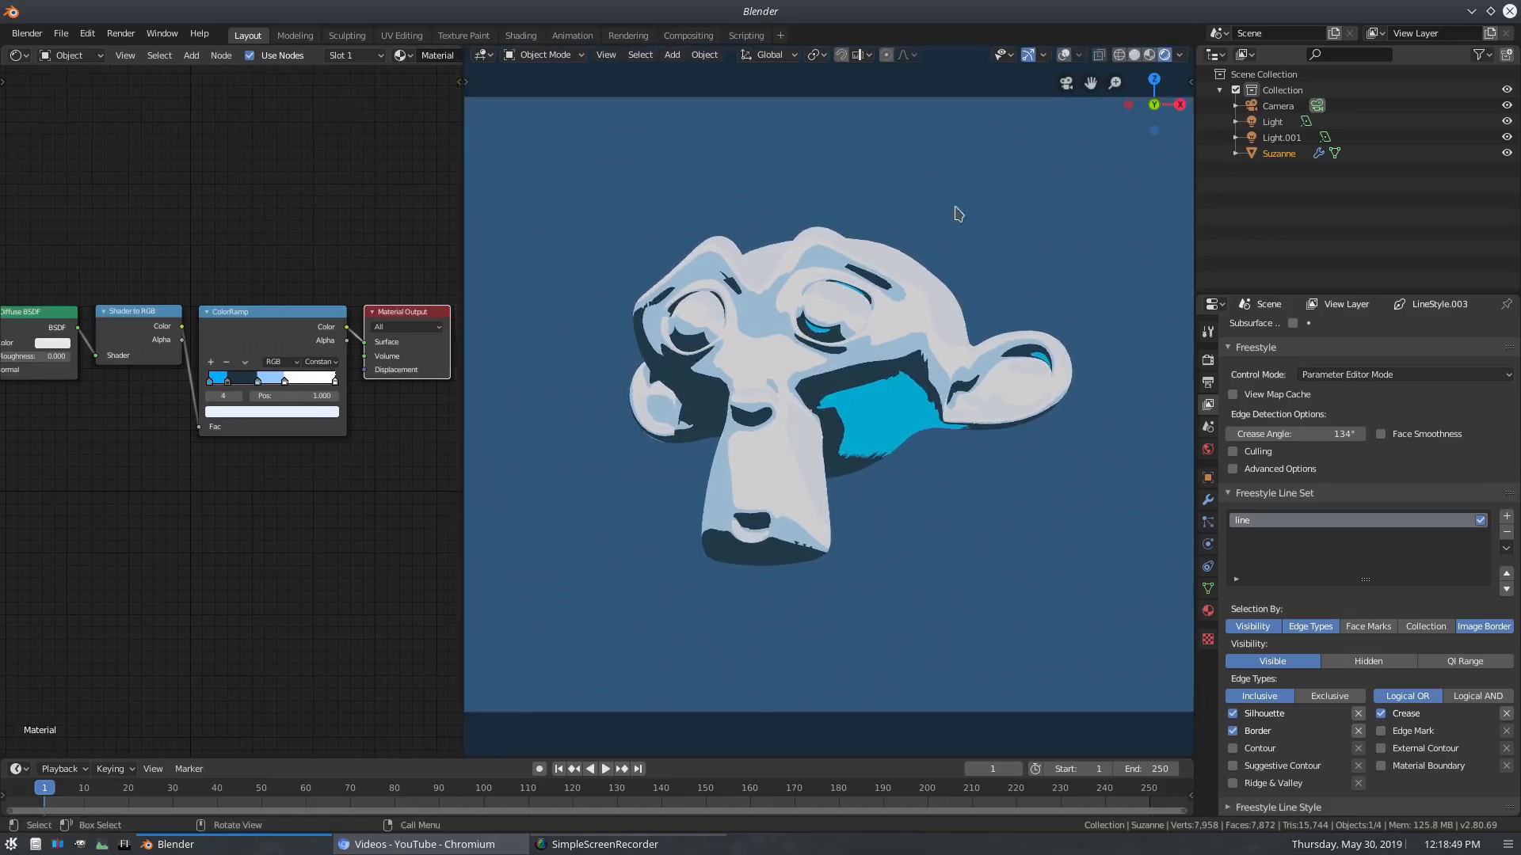
click(1135, 55)
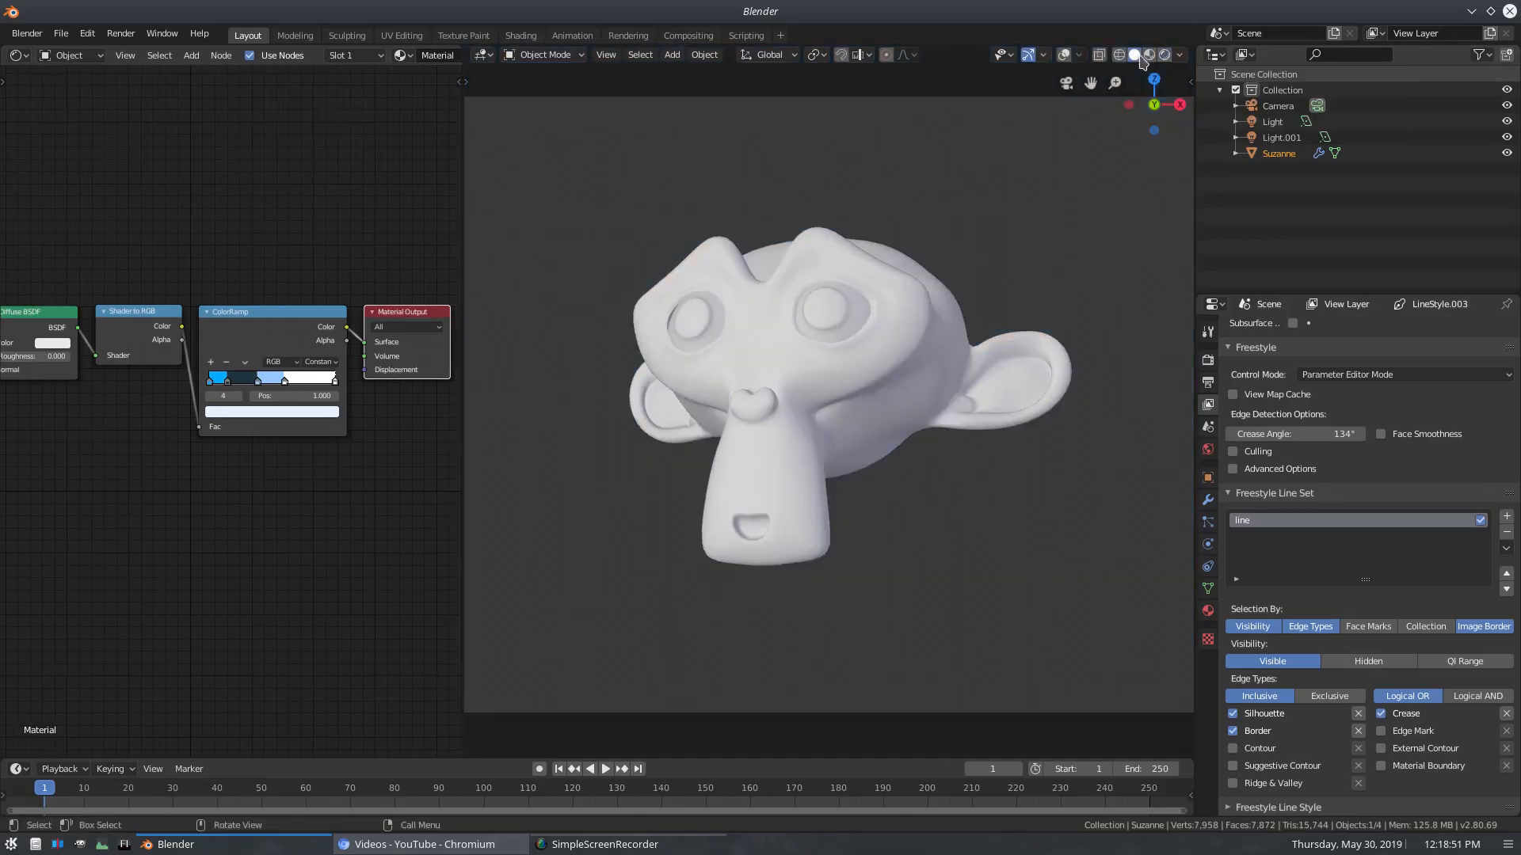
click(1149, 55)
click(1165, 55)
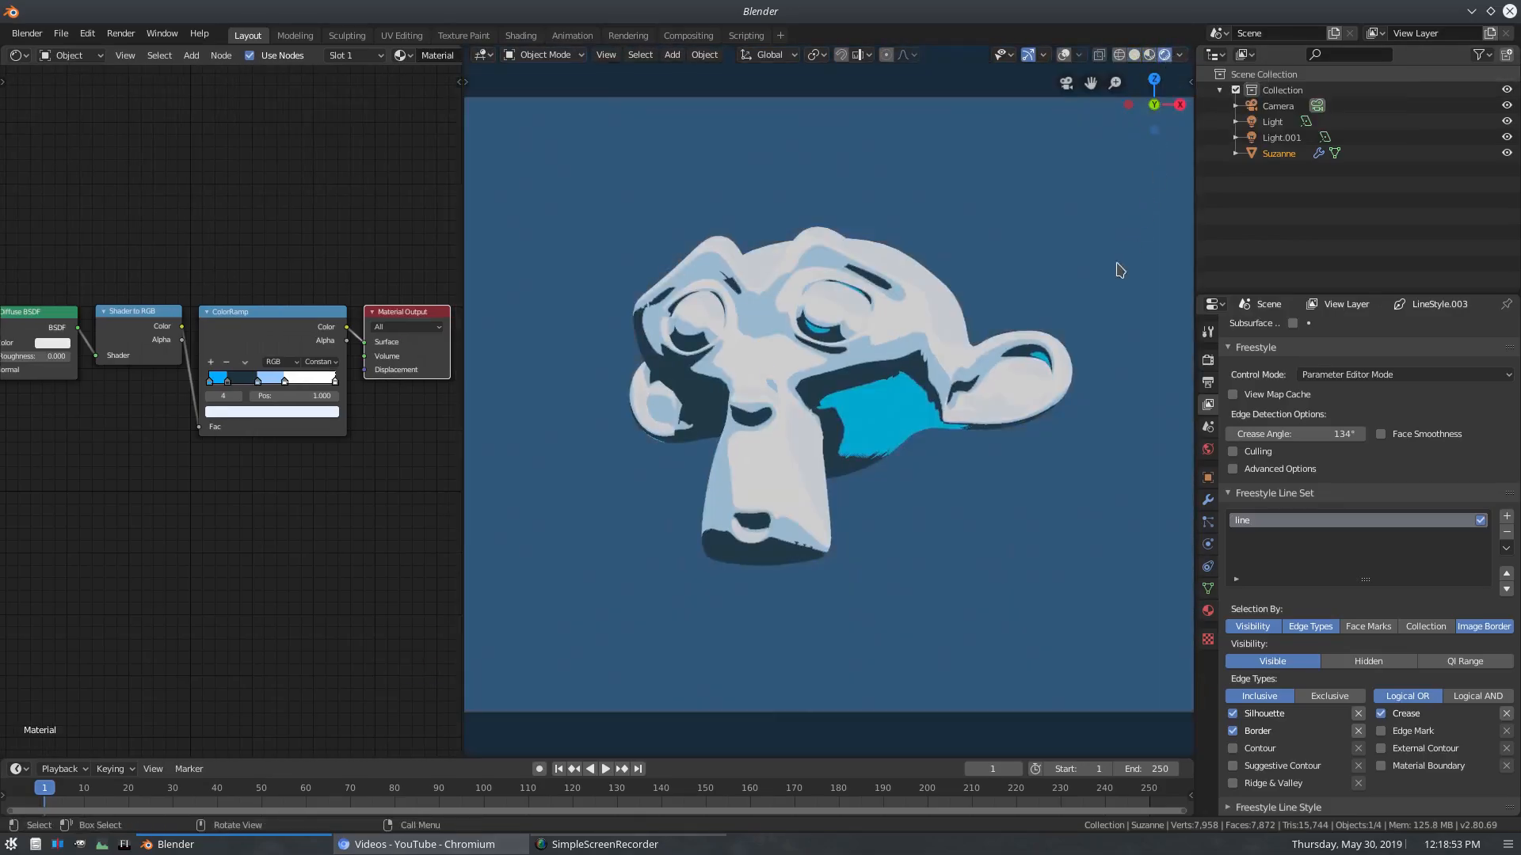
- Check the World background's colour setting and return to the view layer's Freestyle settings
click(1207, 449)
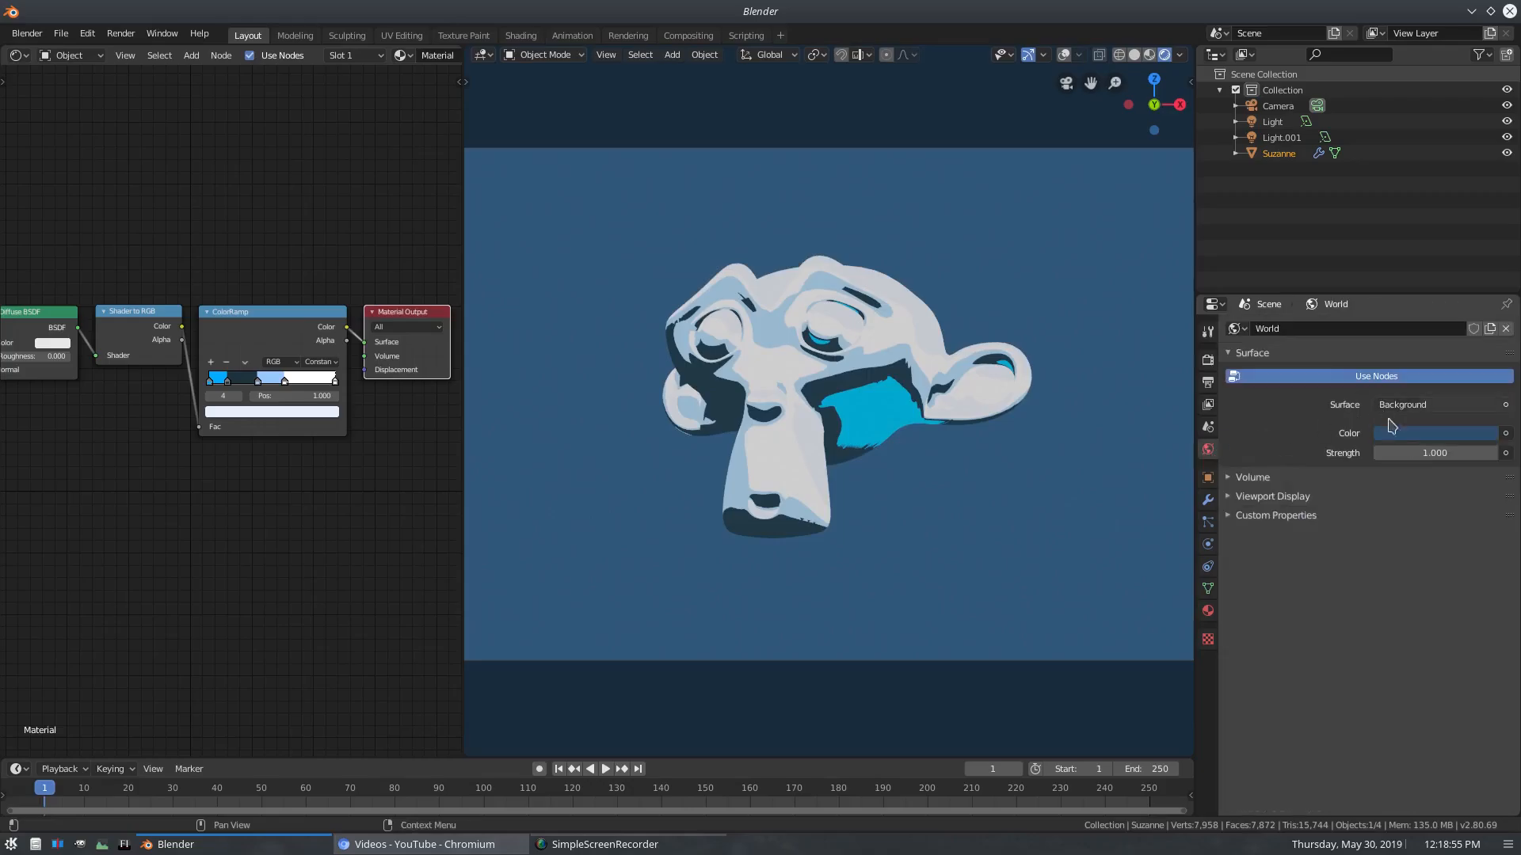
click(1410, 434)
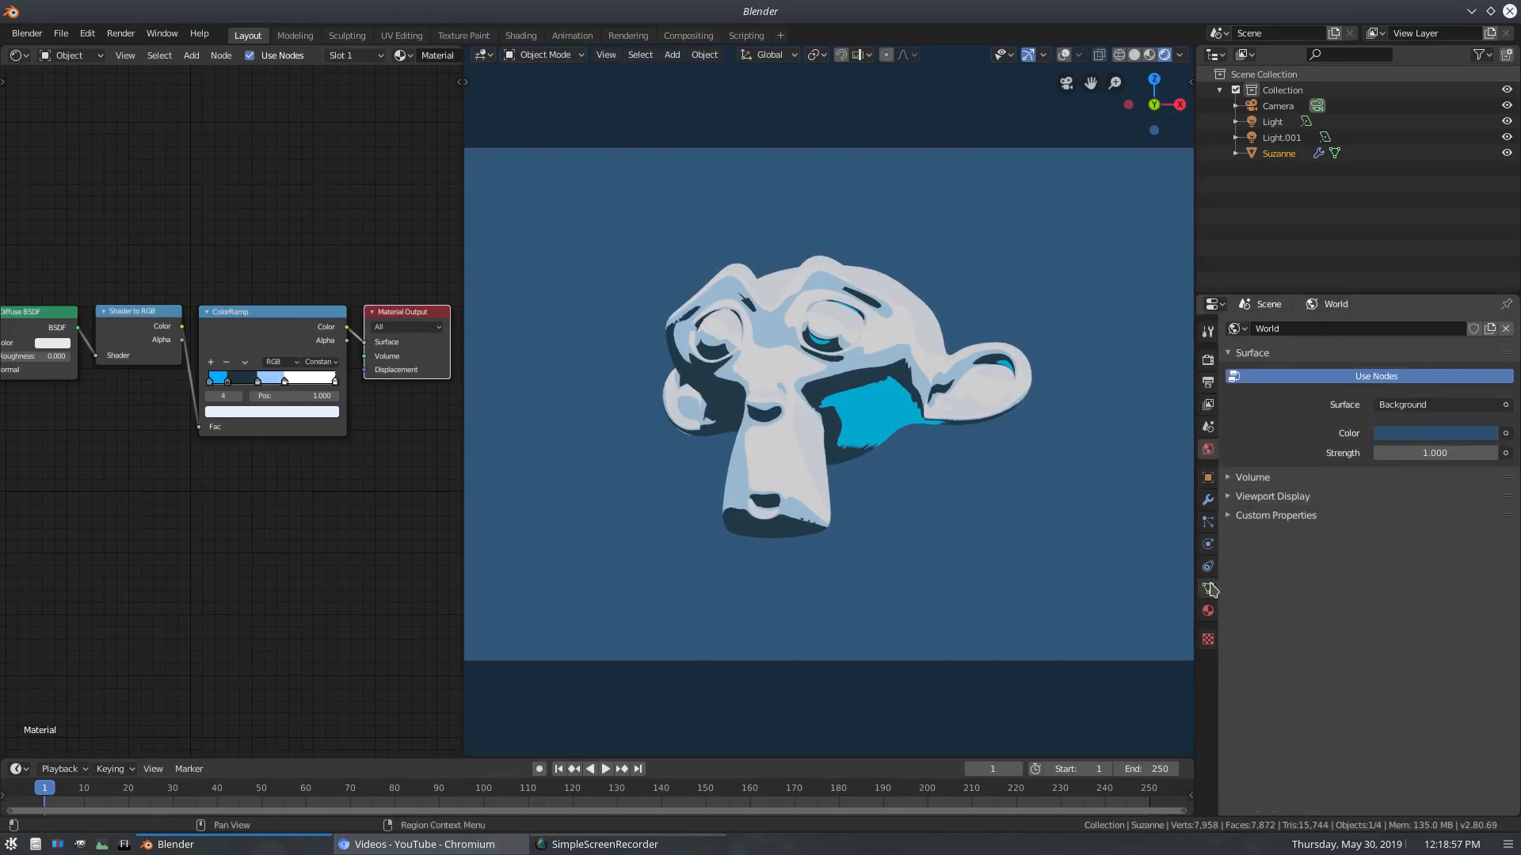
click(1208, 405)
scroll(1230, 437, down, 5)
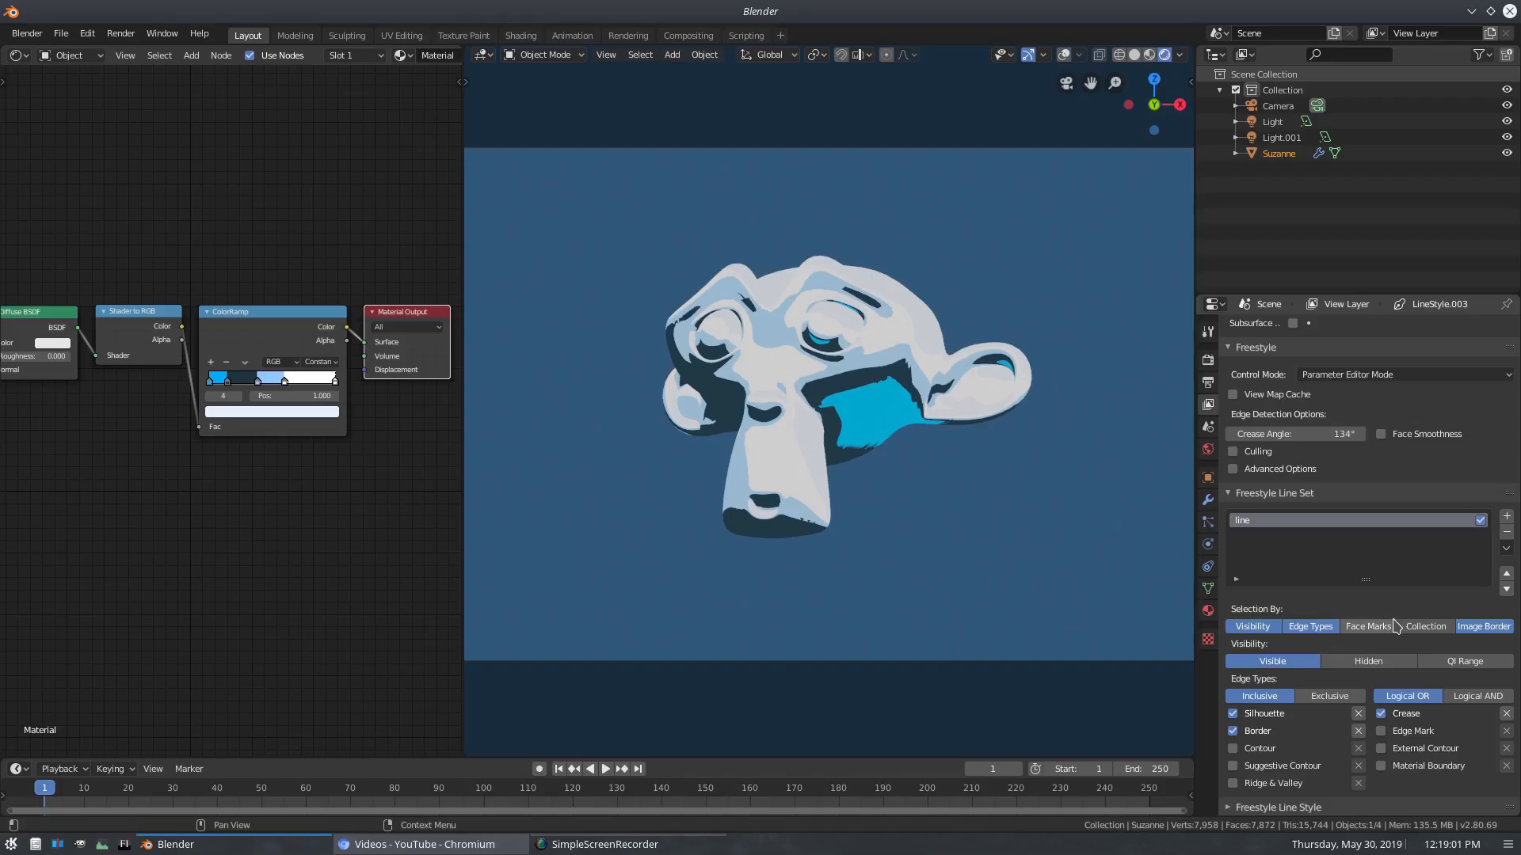
- Render the current frame, examine Suzanne's toon shading and Freestyle outlines up close, and close the render result
click(120, 34)
click(131, 52)
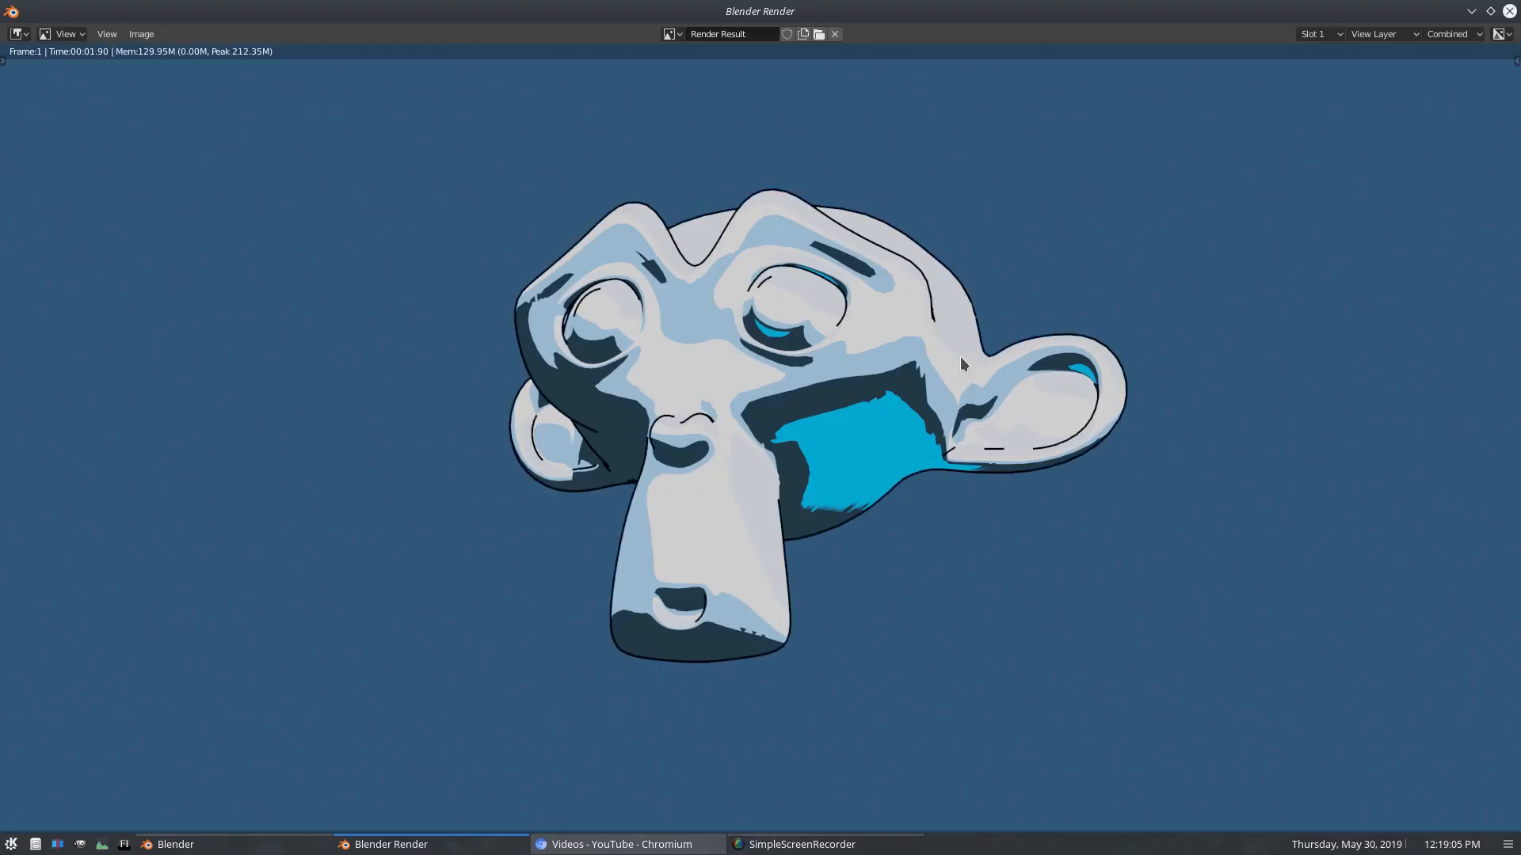
scroll(795, 574, up, 1)
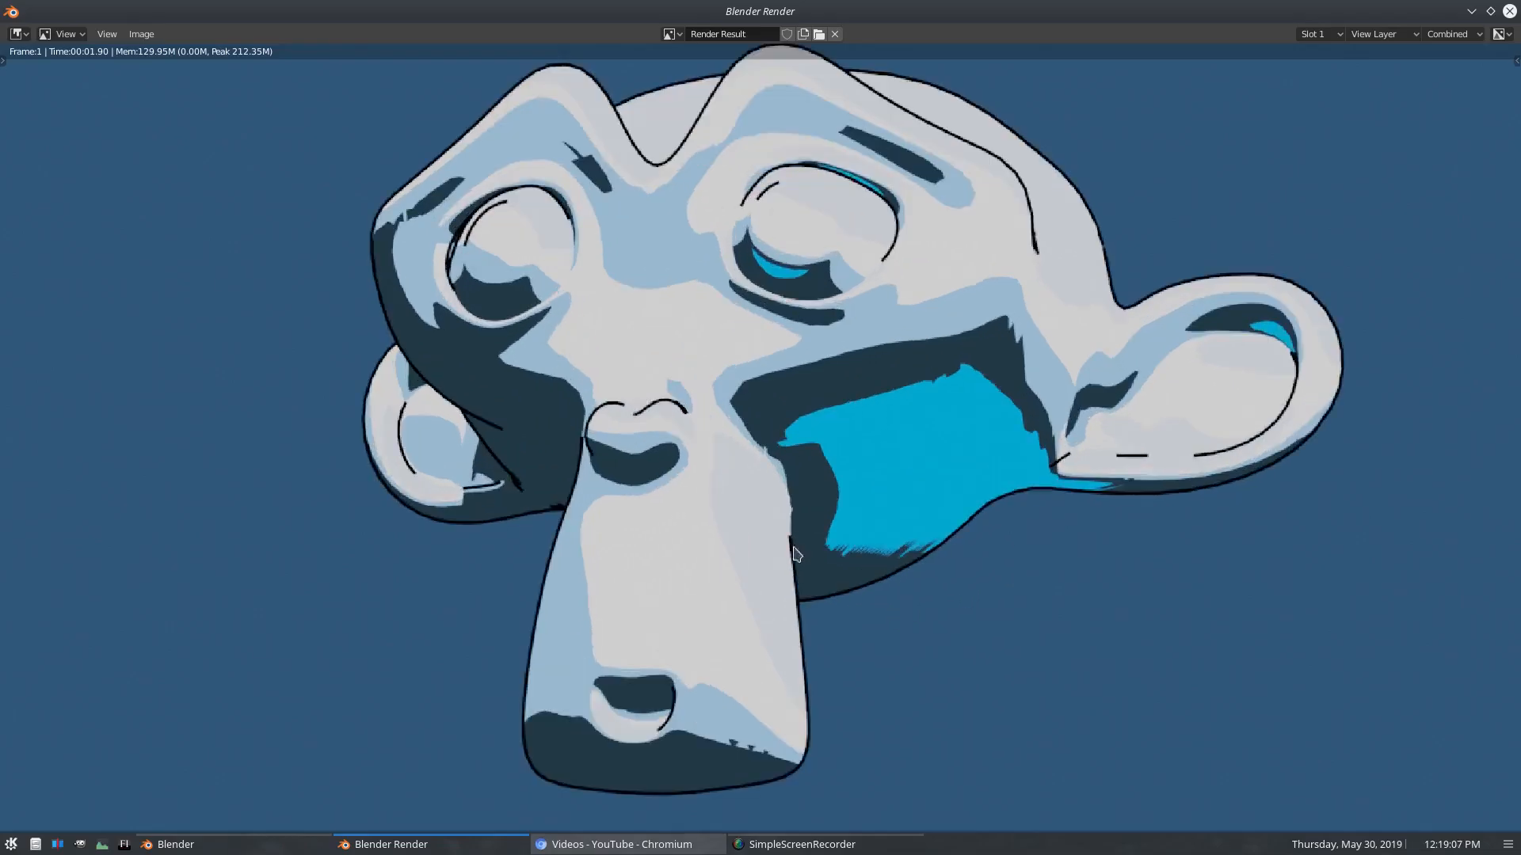
scroll(804, 571, down, 4)
scroll(855, 560, up, 4)
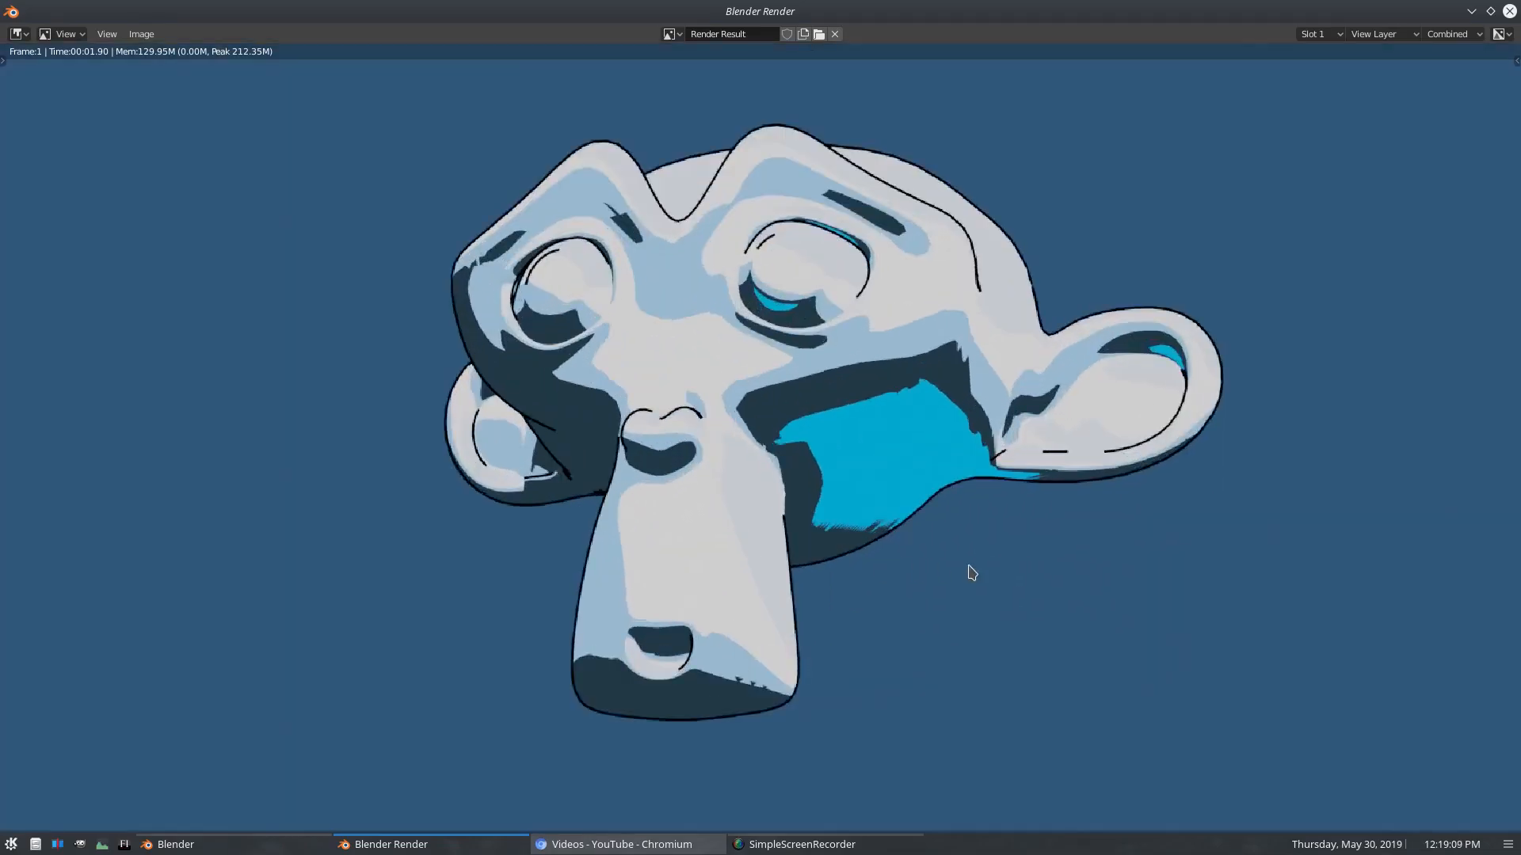
scroll(972, 572, down, 1)
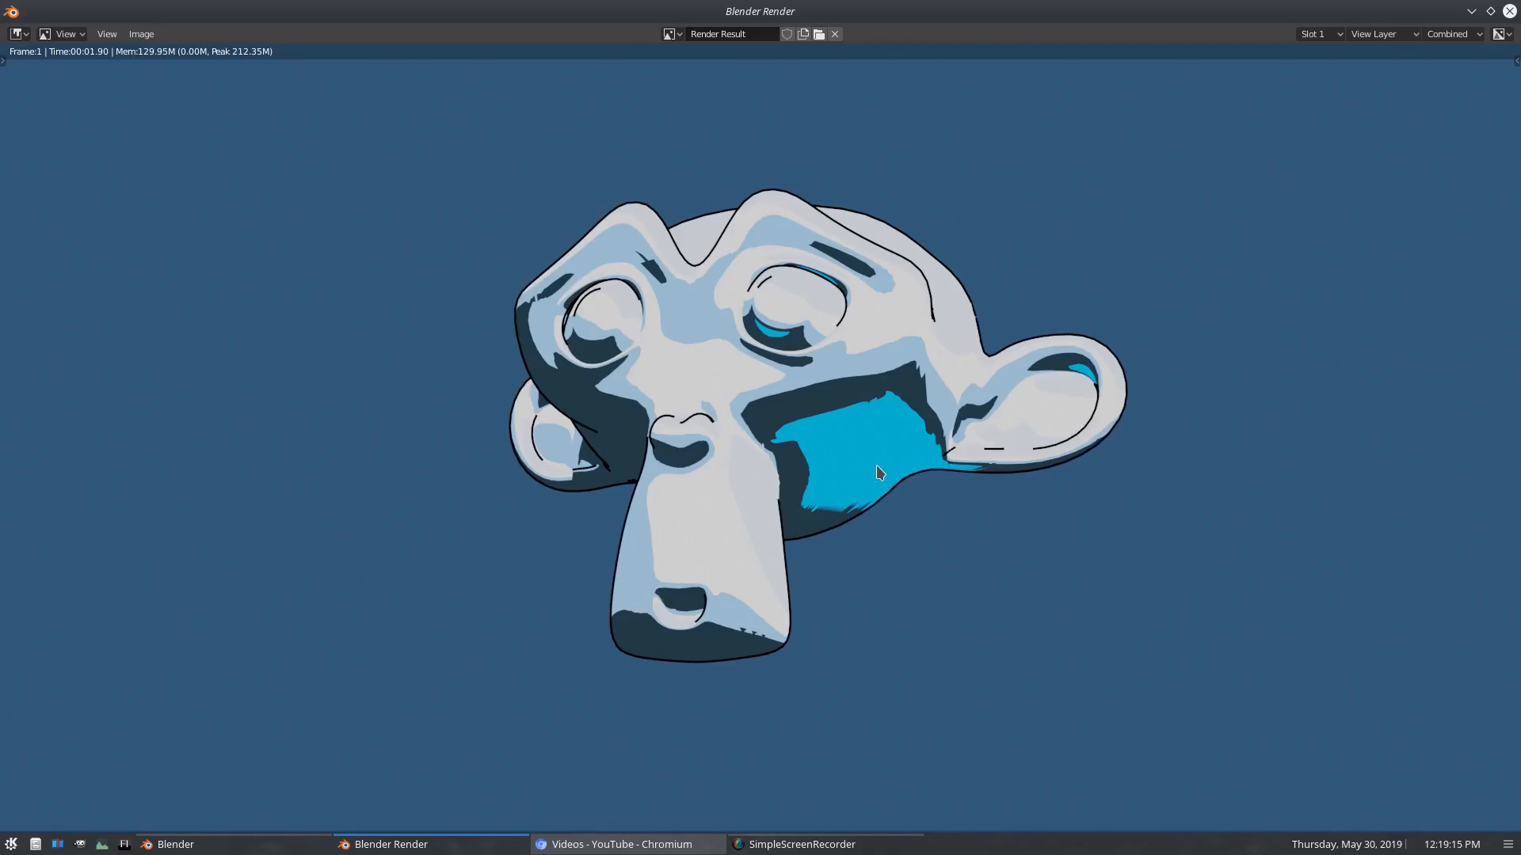
scroll(602, 475, up, 7)
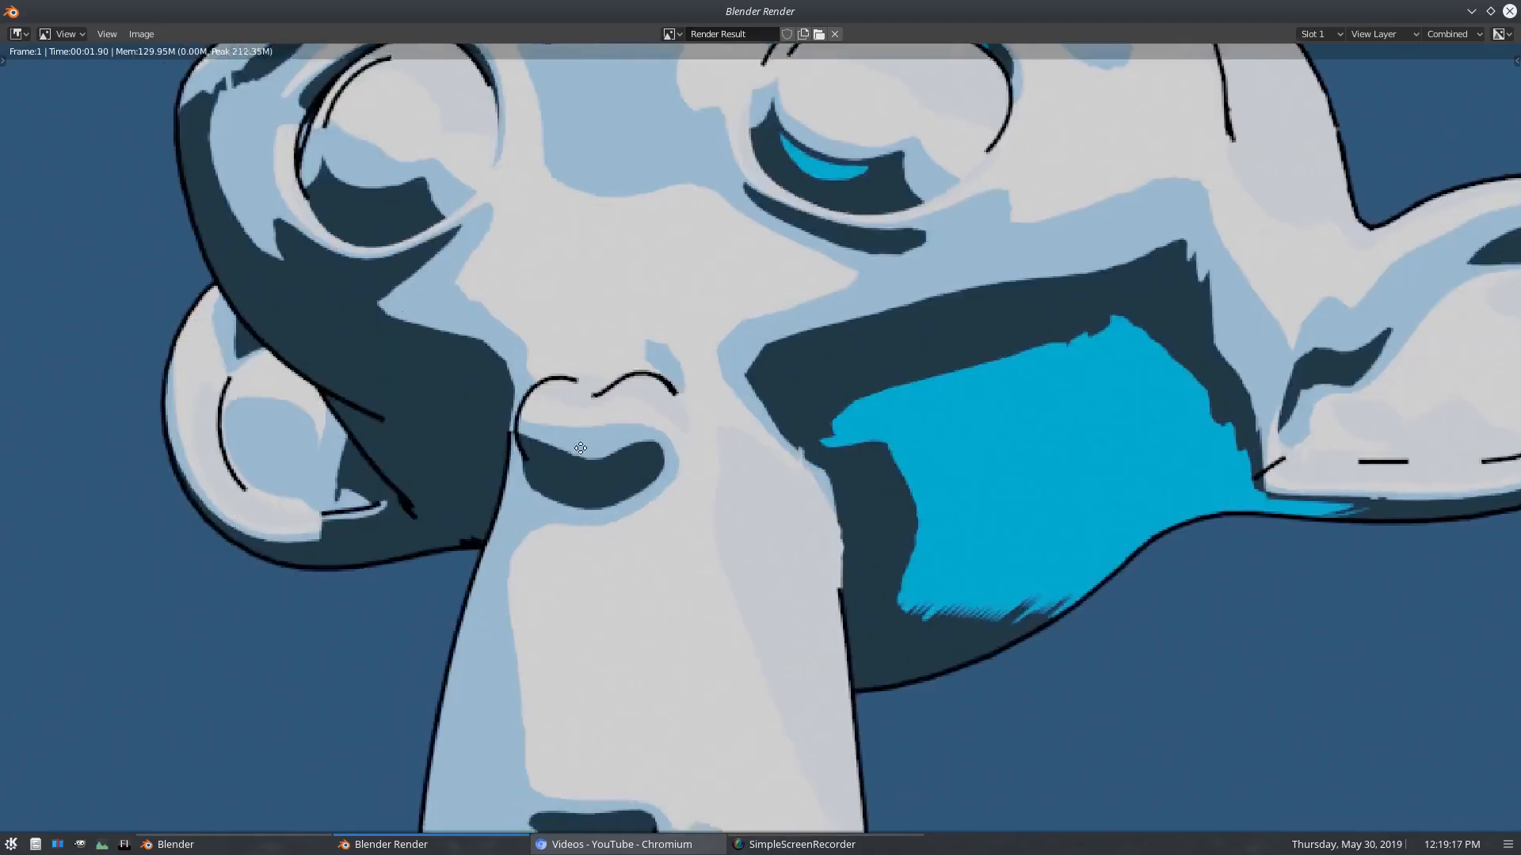
scroll(824, 230, down, 7)
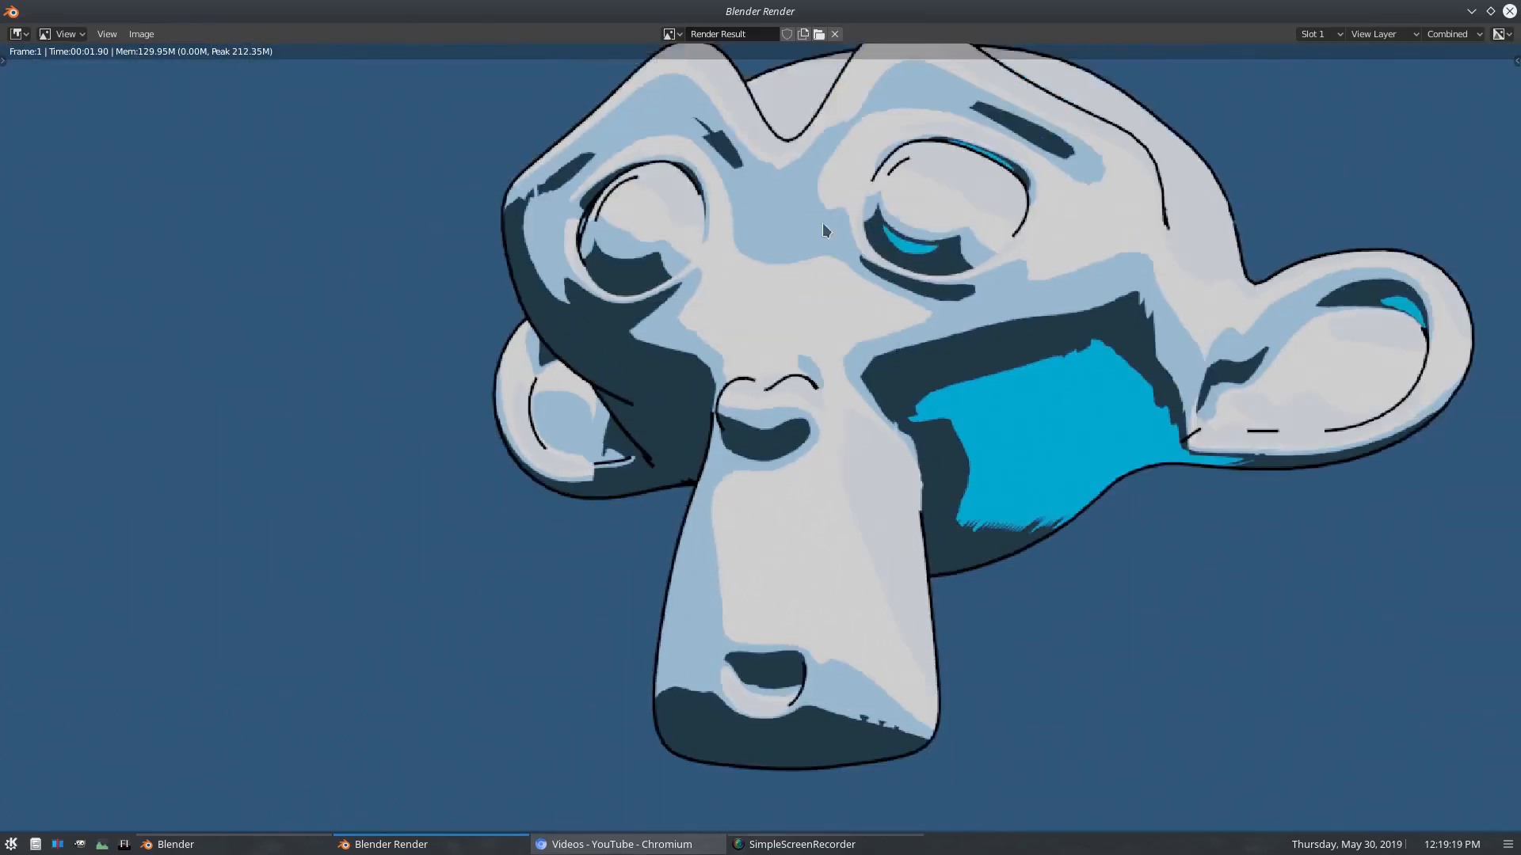
scroll(1141, 451, down, 3)
scroll(896, 483, up, 2)
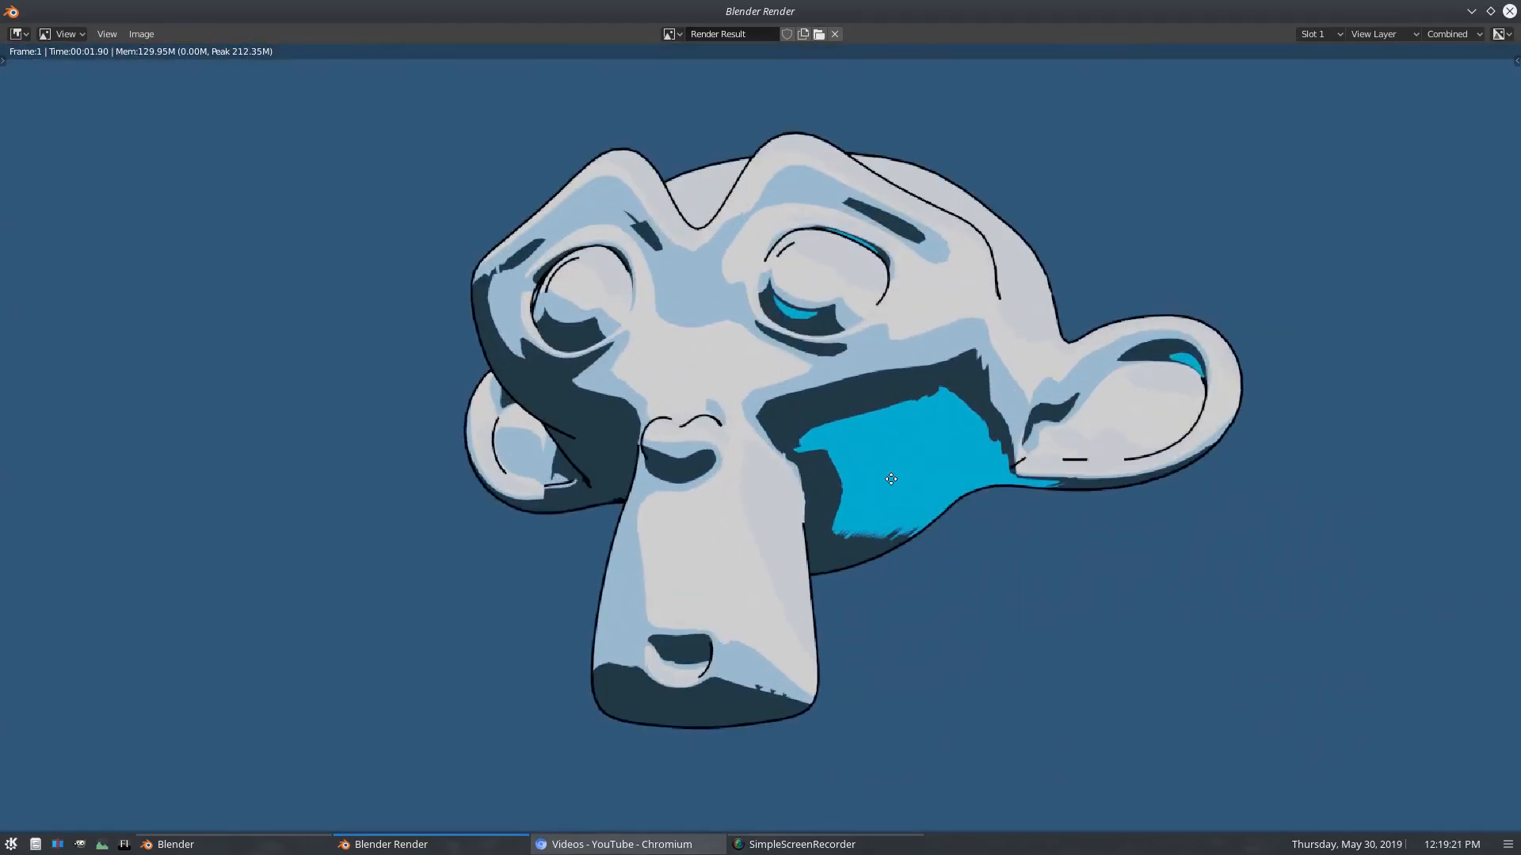
click(1508, 11)
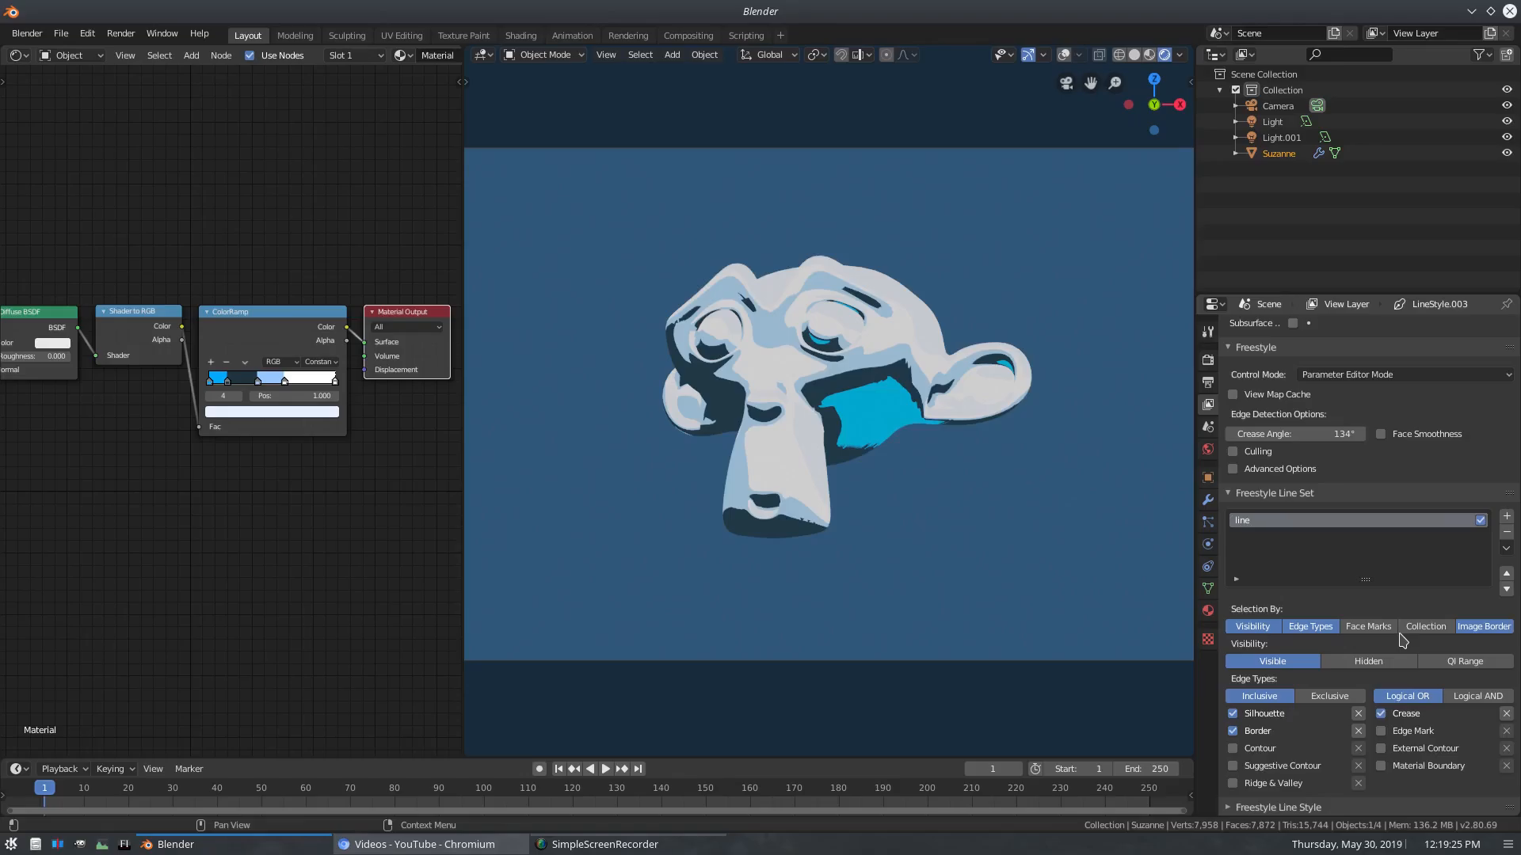
- Rename the Freestyle line style of the "line" set to "line"
scroll(1311, 749, down, 6)
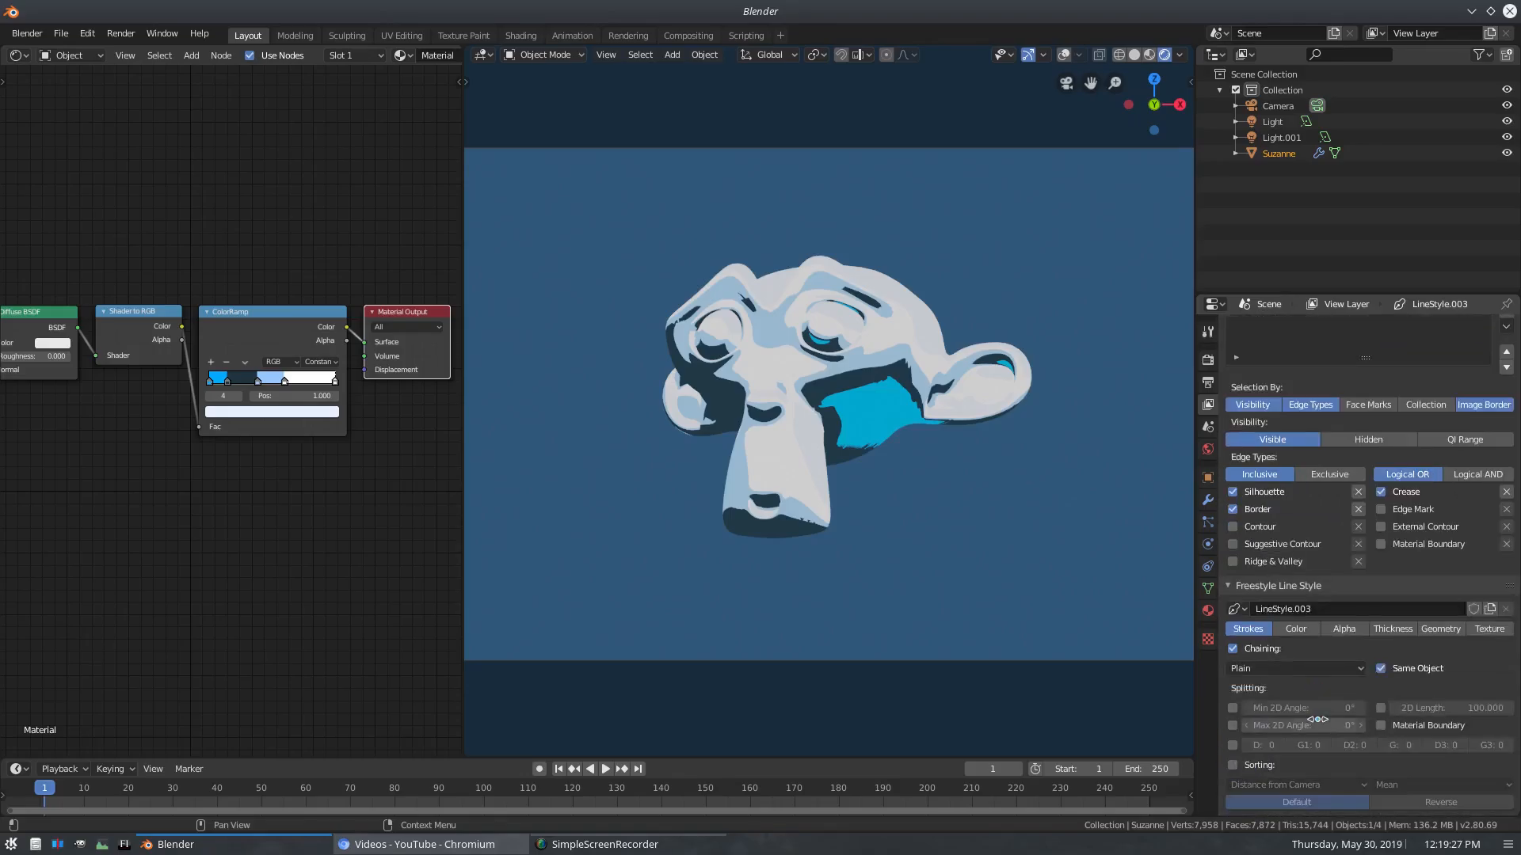
scroll(1317, 719, down, 4)
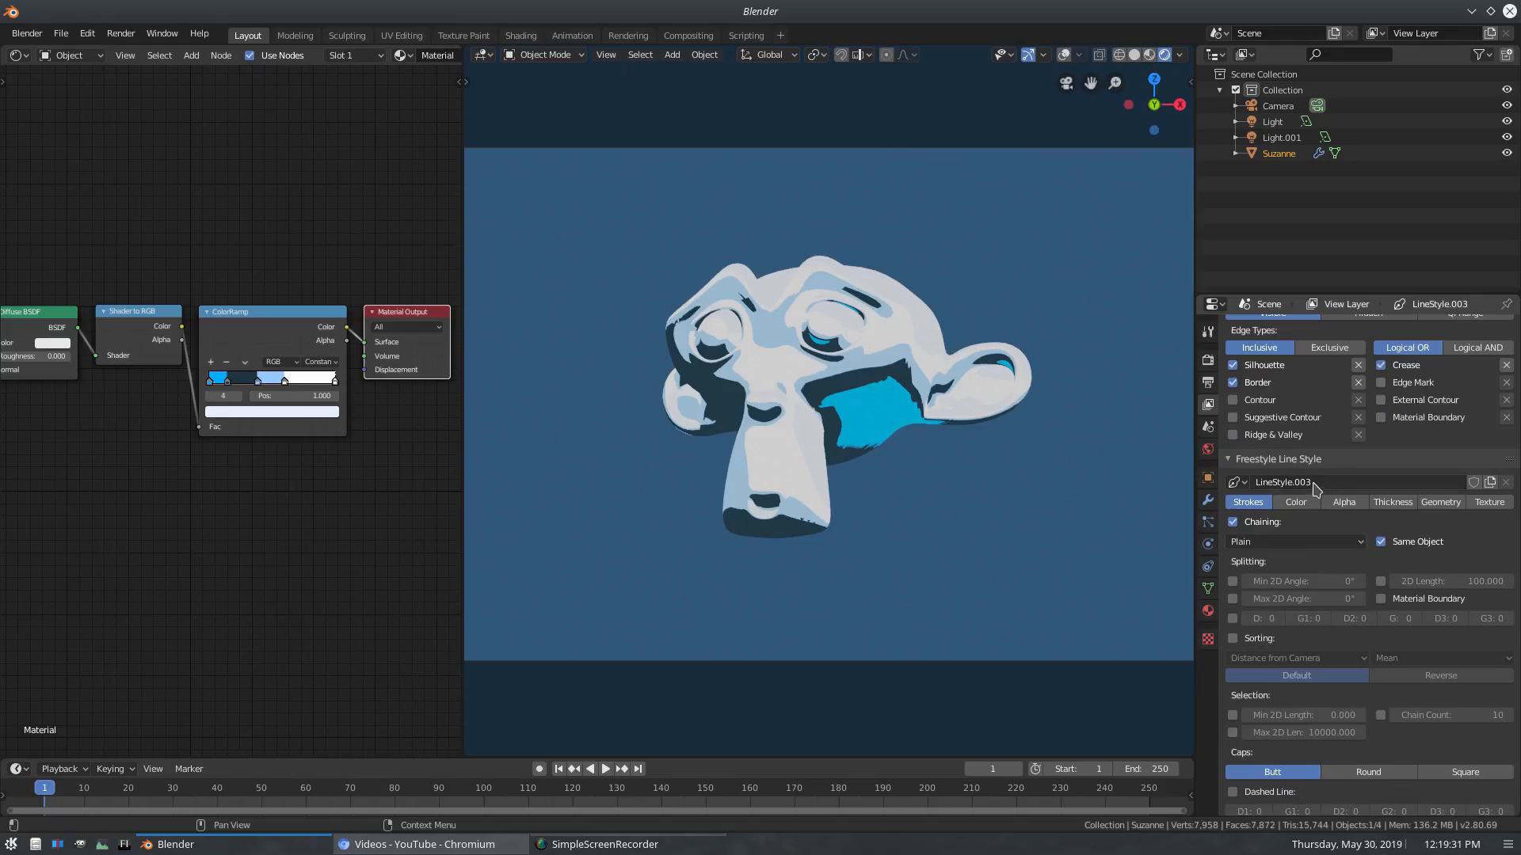
double_click(1312, 484)
text(ine)
key(Return)
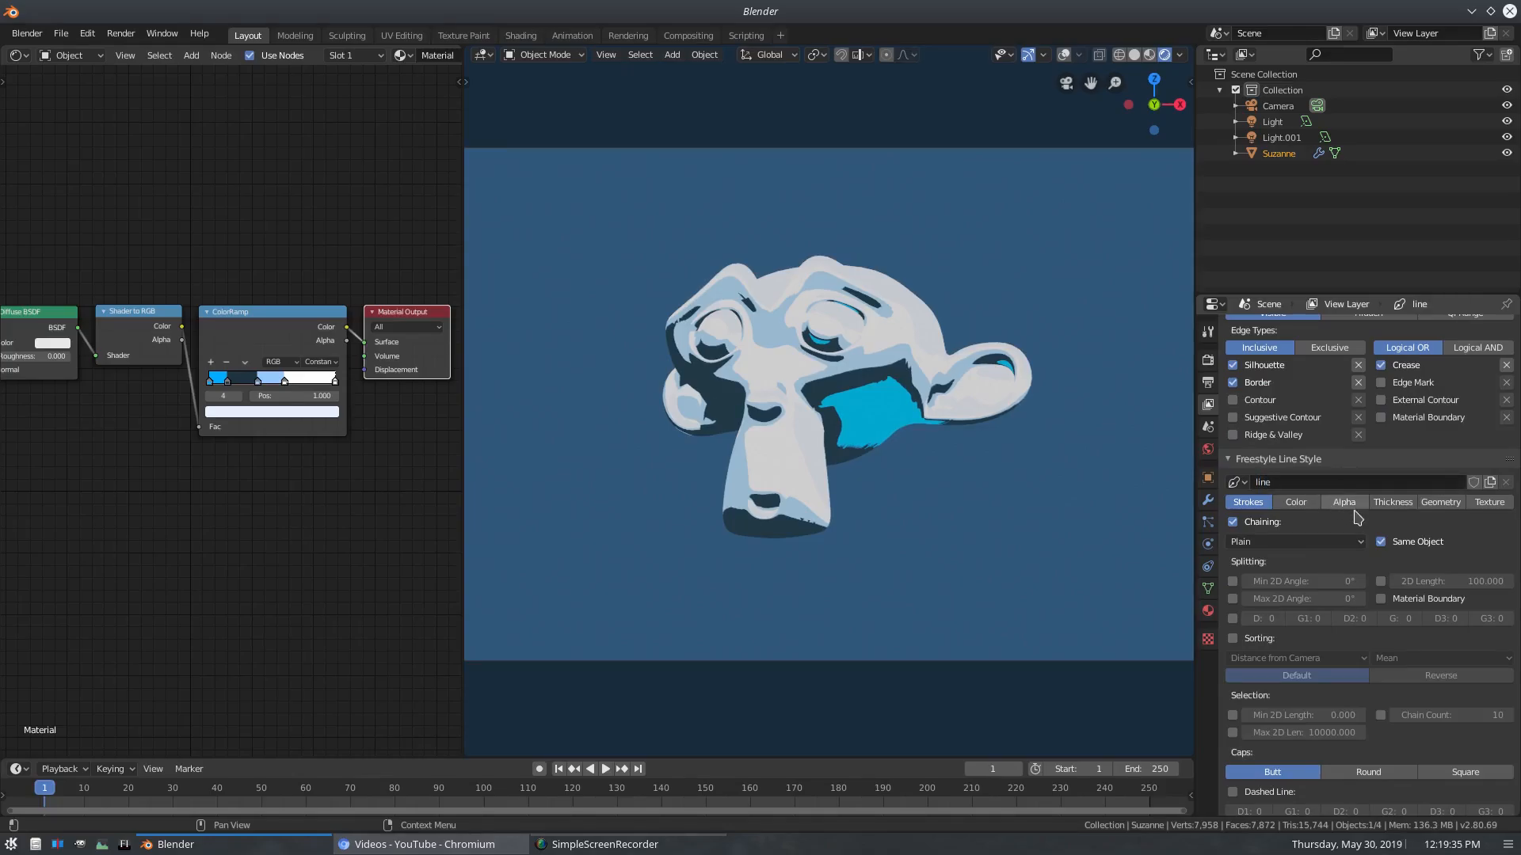
- Add an Along Stroke modifier to the line style's thickness and set its mapping to Curve
click(1393, 502)
scroll(1394, 507, up, 5)
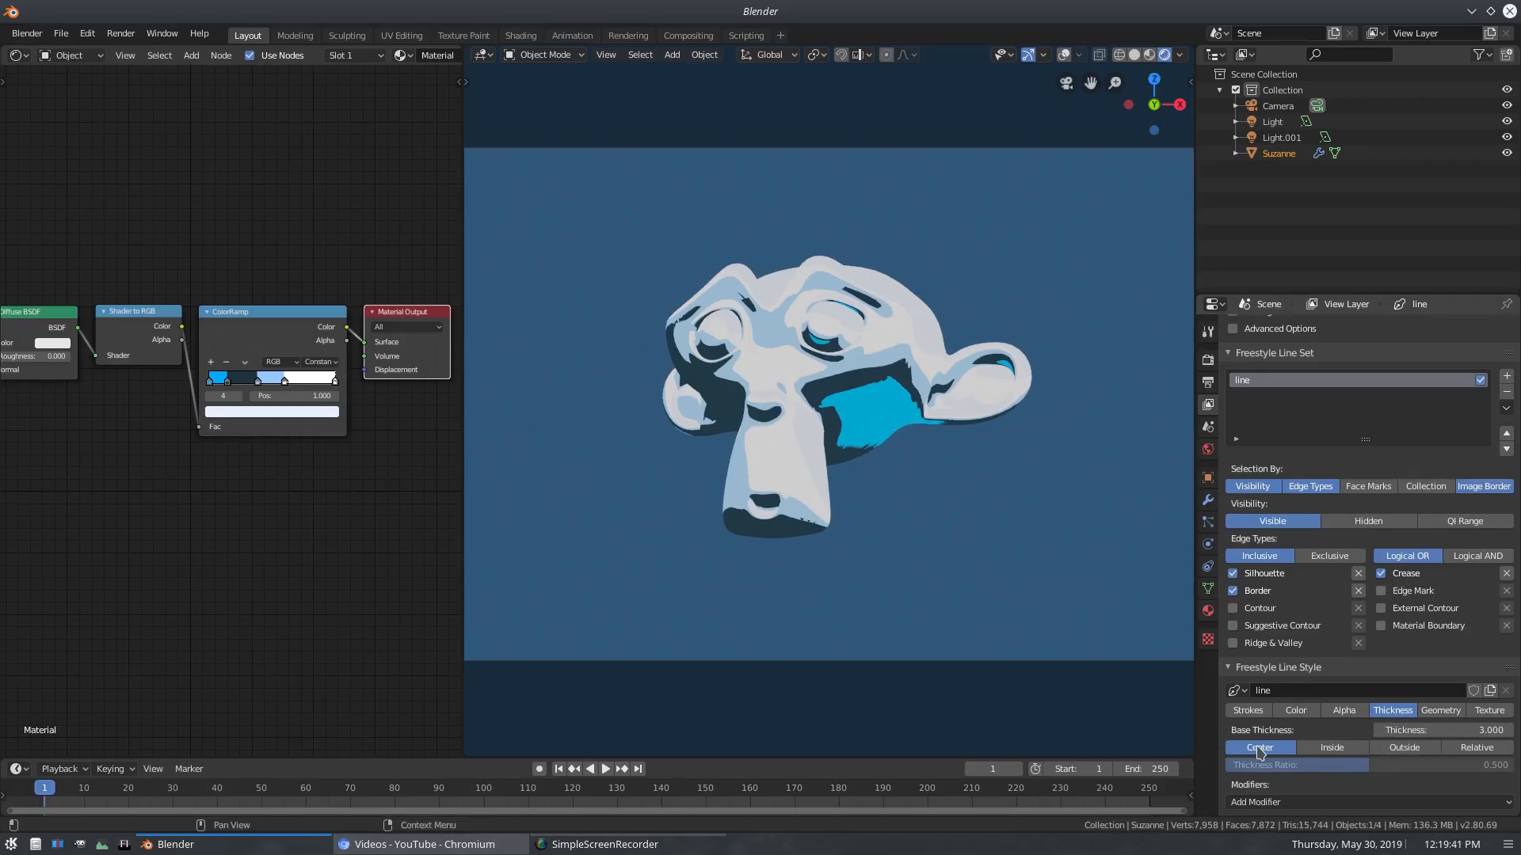
click(1406, 803)
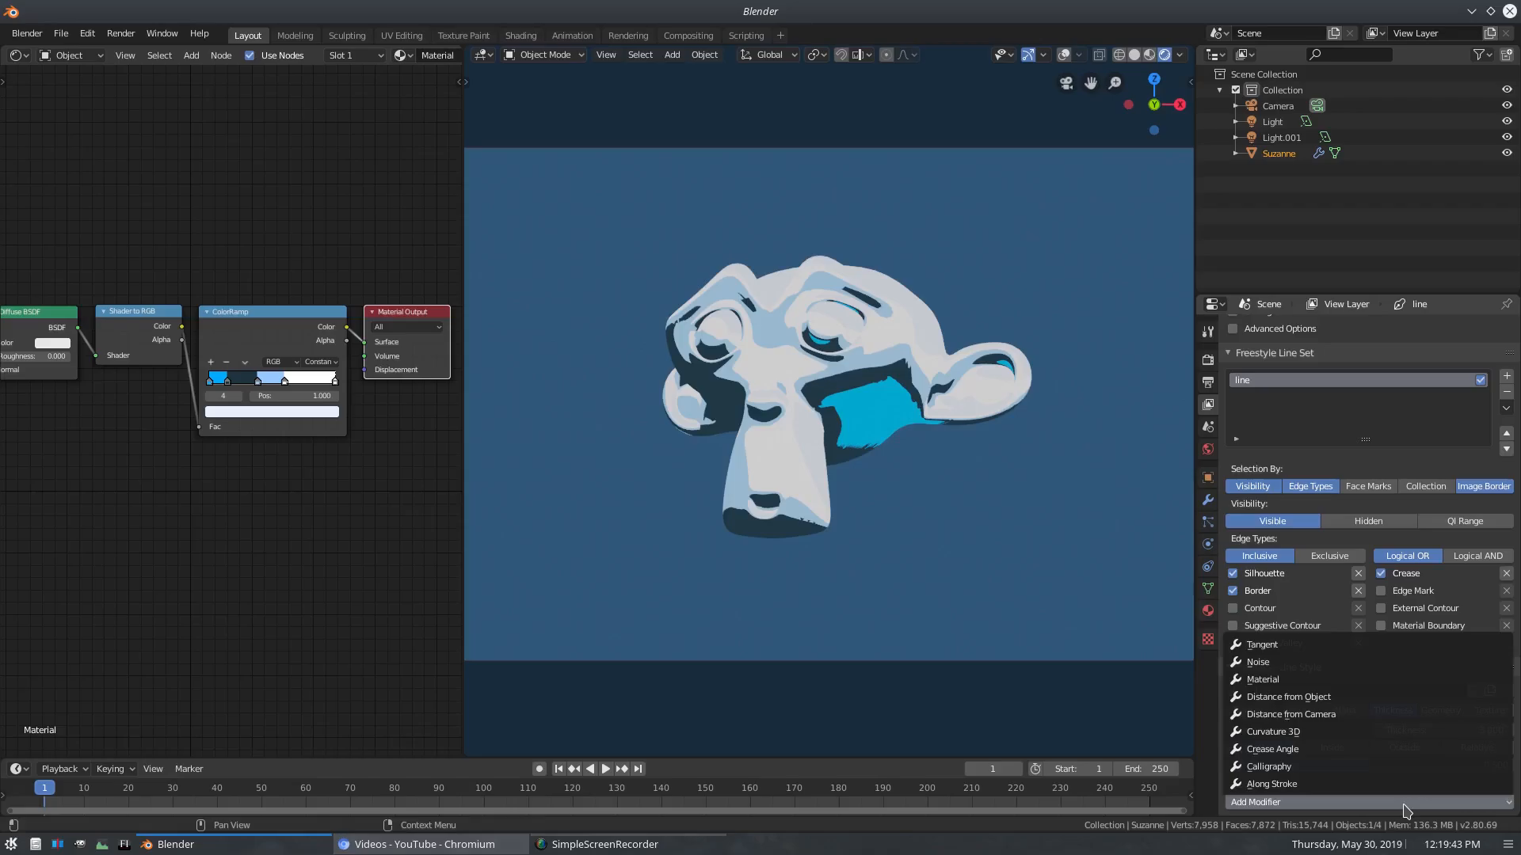
click(1407, 784)
scroll(1409, 791, down, 3)
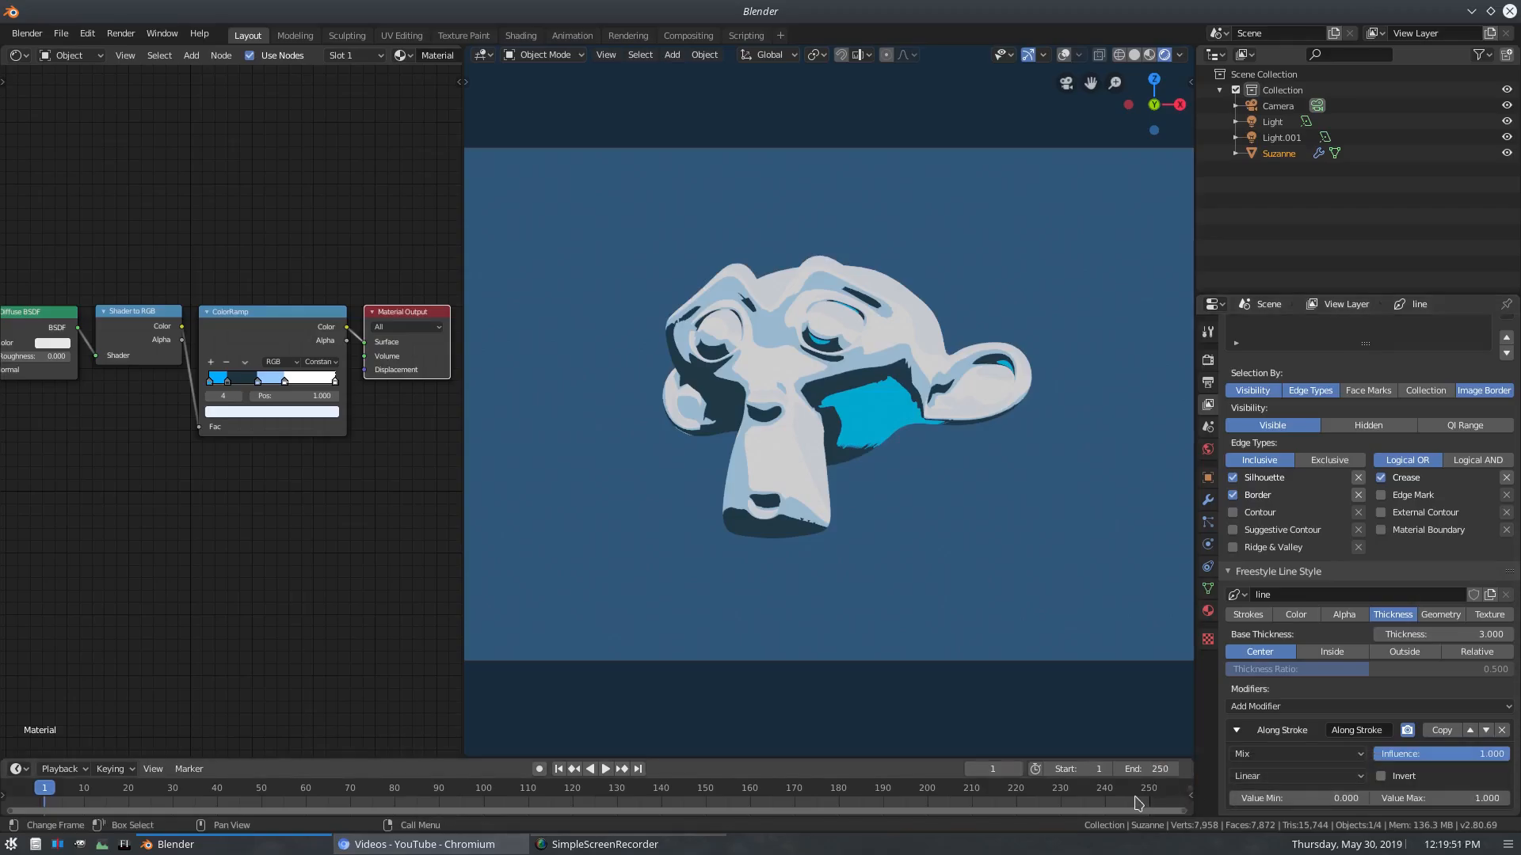
click(1293, 776)
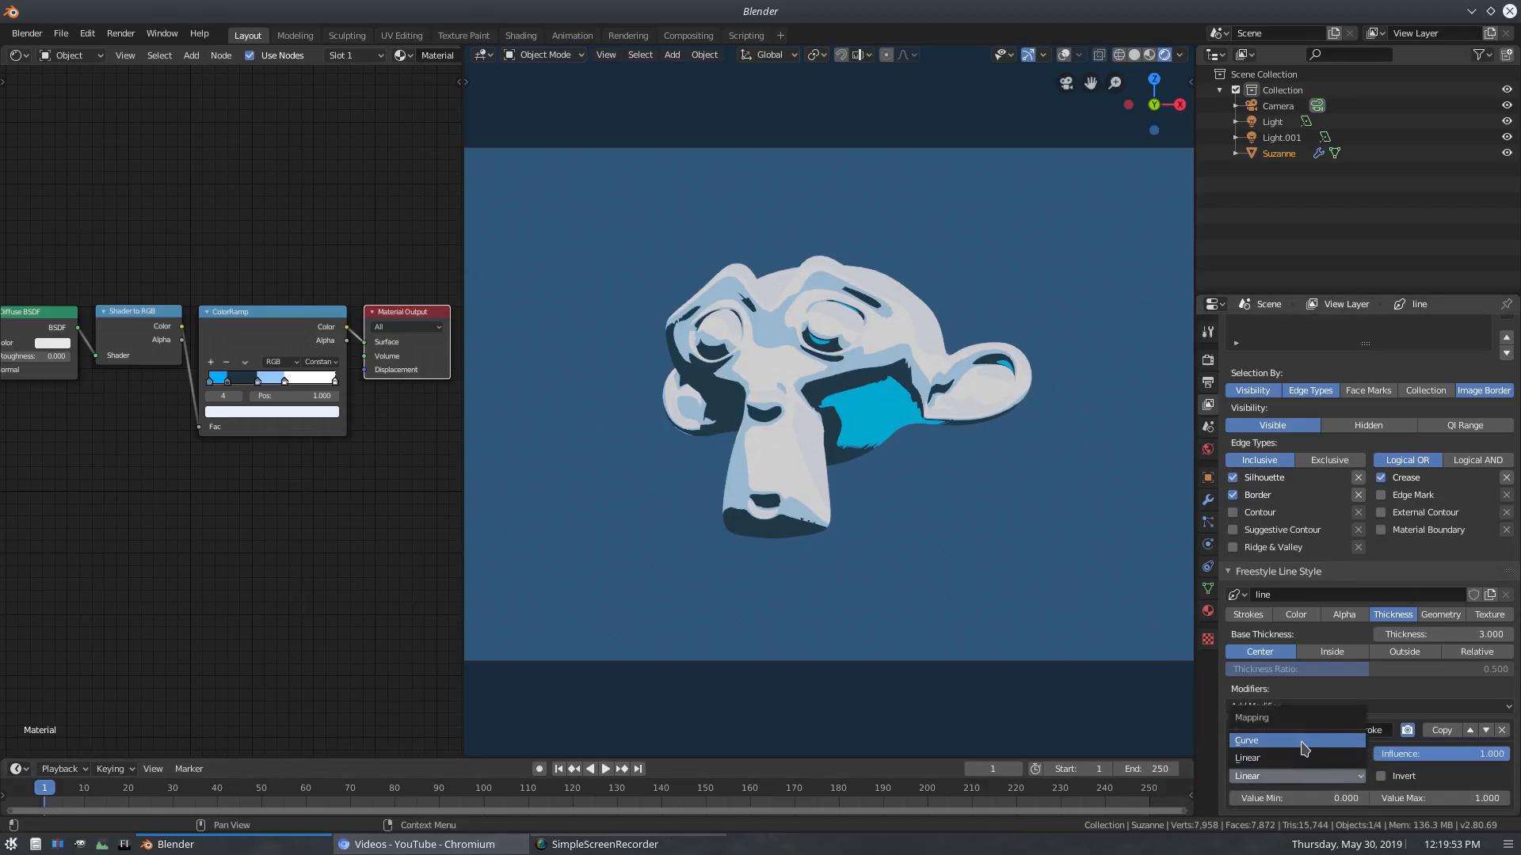
click(1296, 741)
scroll(1338, 697, down, 5)
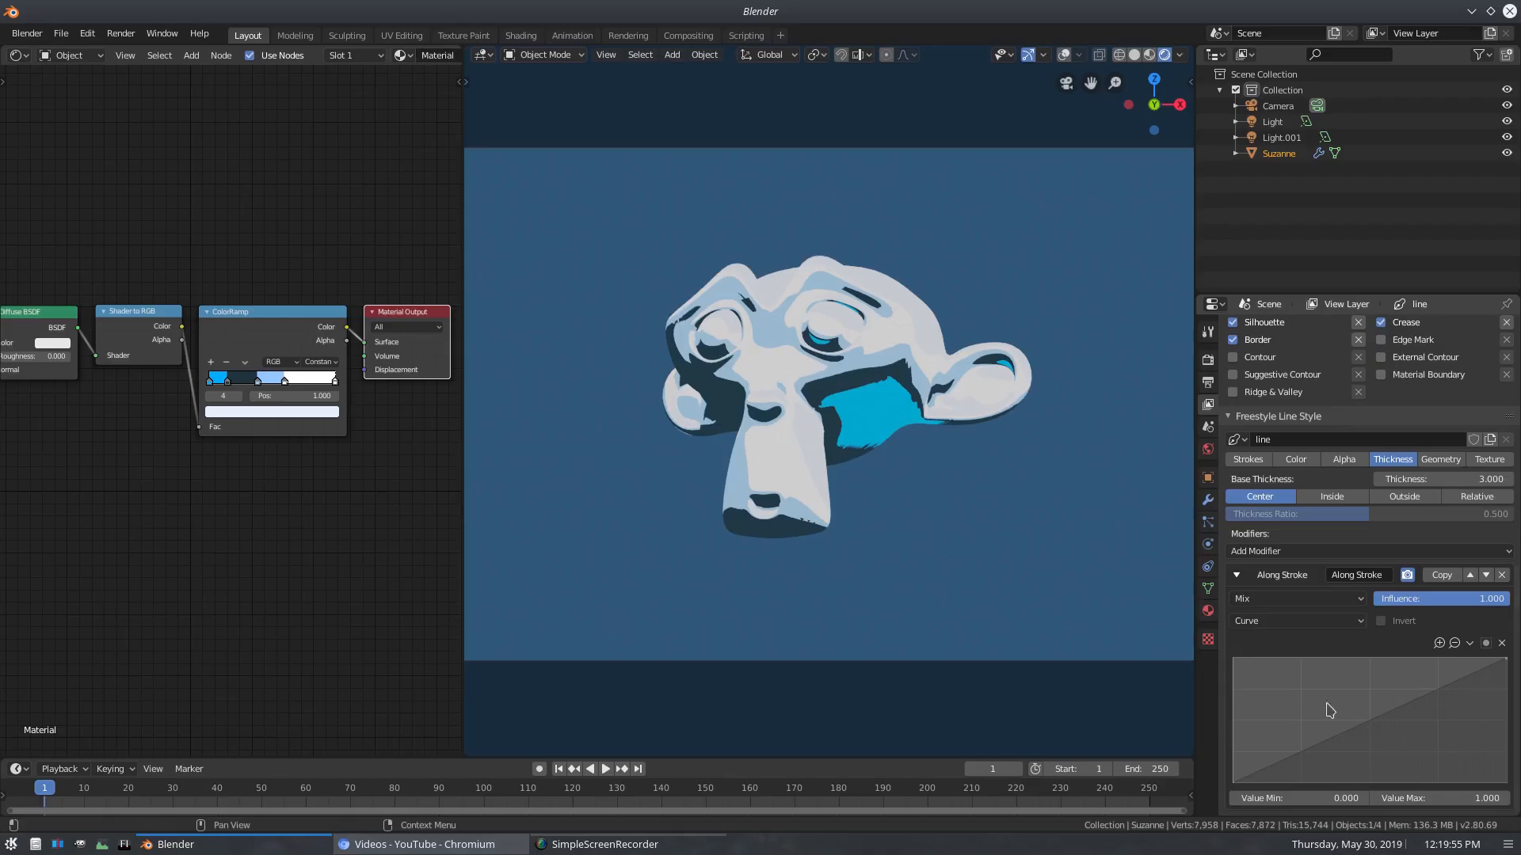
- Reset the Along Stroke curve and shape it into an arch, with the end point at Y 0 and a midpoint at X 0.5, Y about 0.66
drag(1368, 721, 1389, 727)
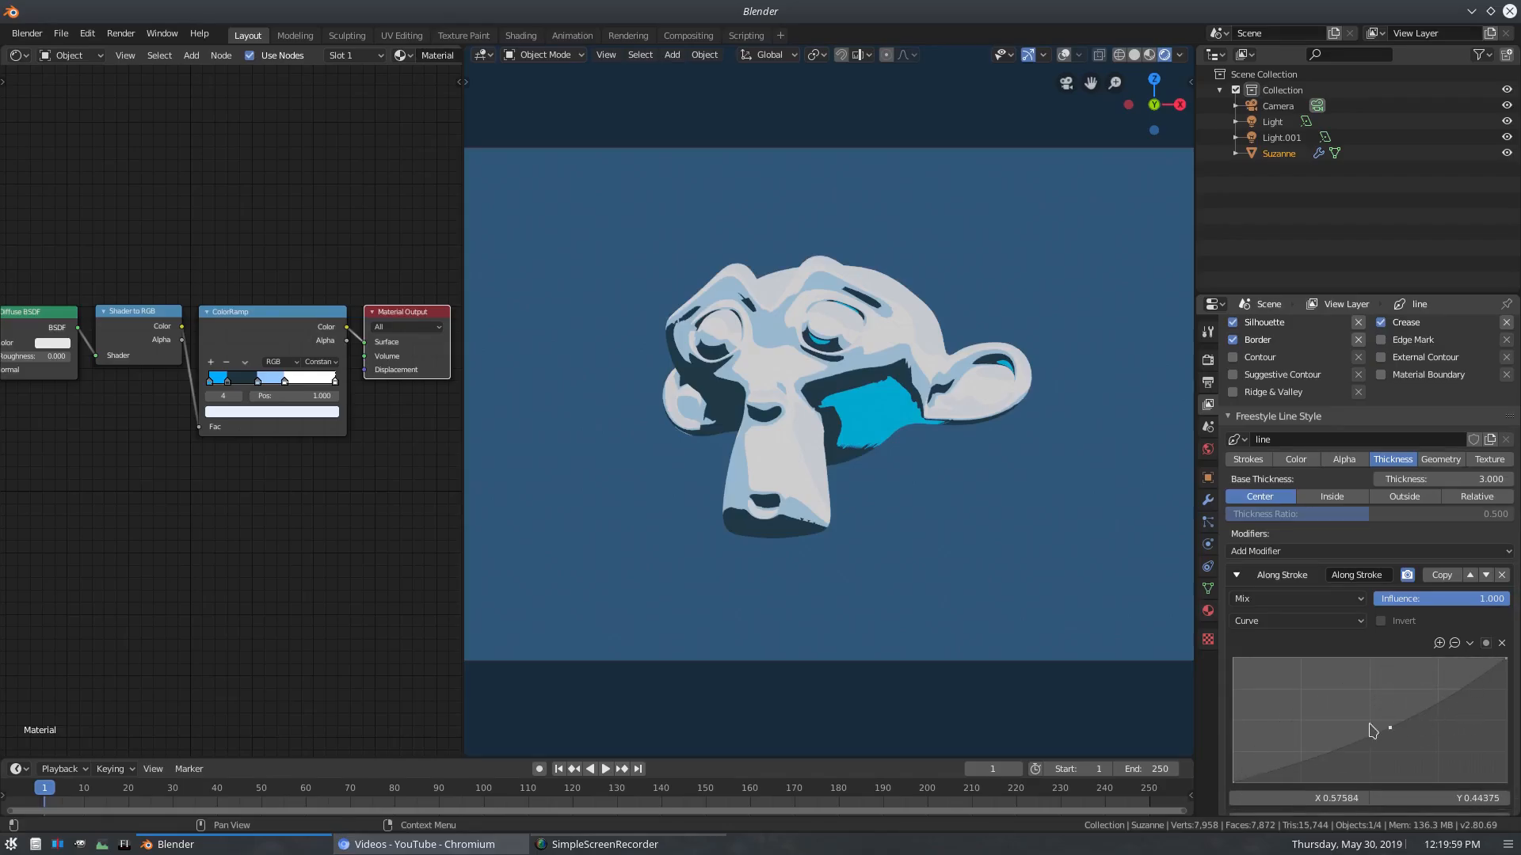
click(1502, 643)
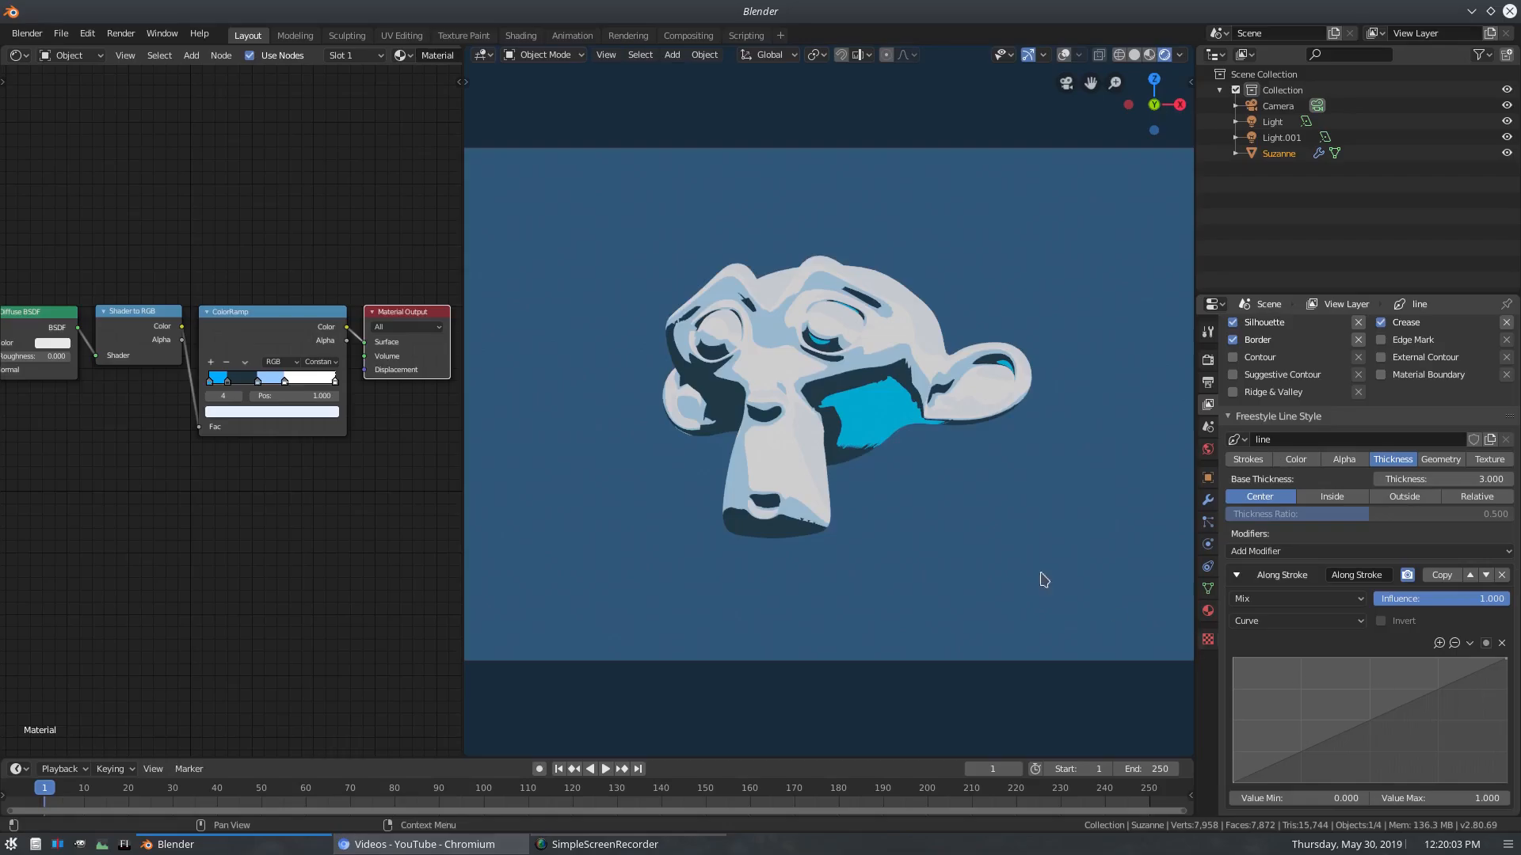
scroll(964, 545, up, 3)
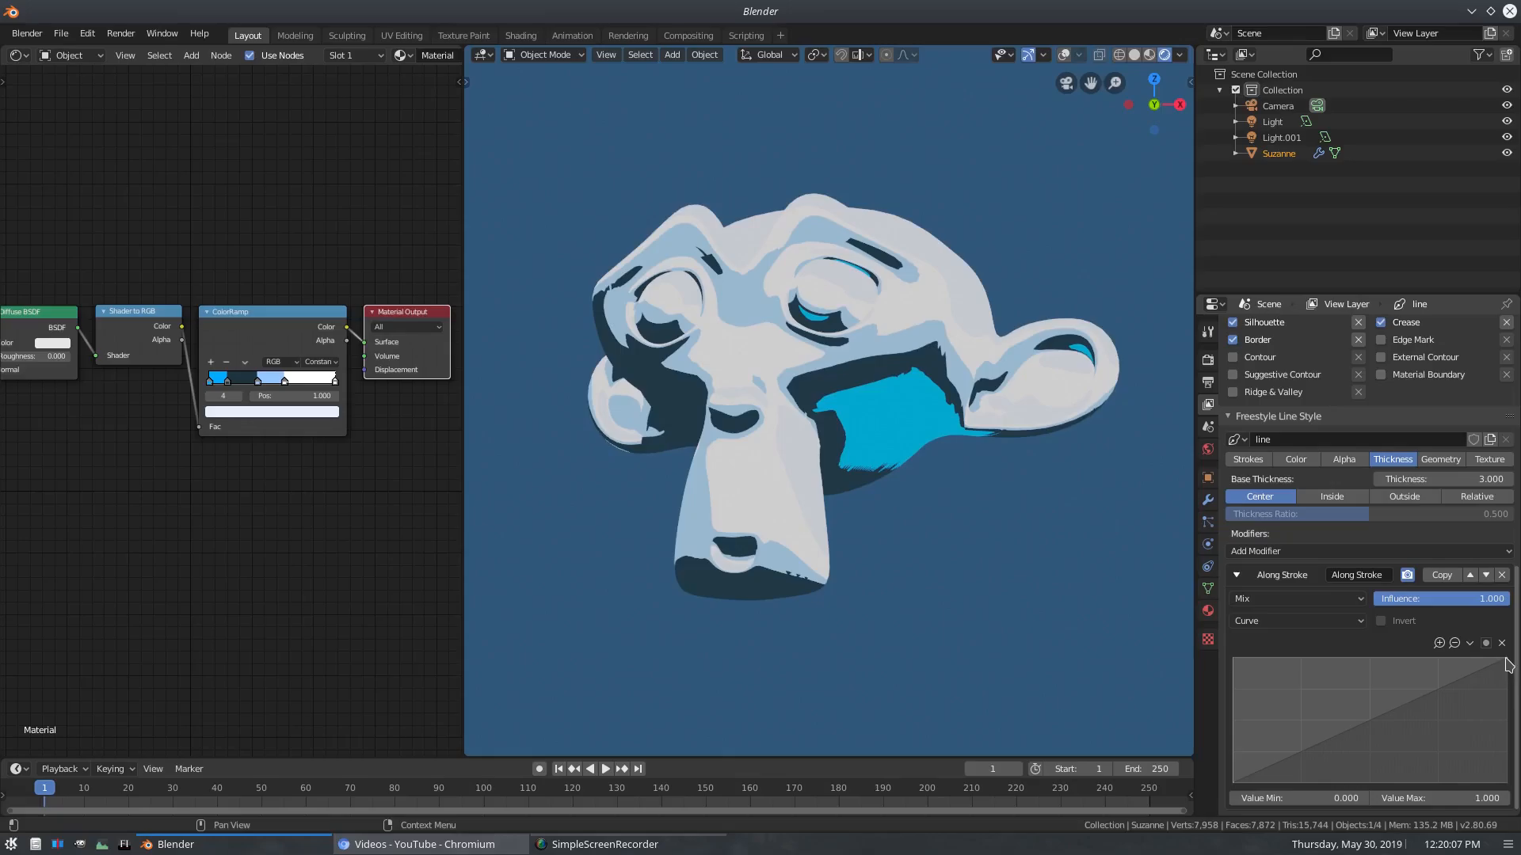
drag(1506, 660, 1507, 783)
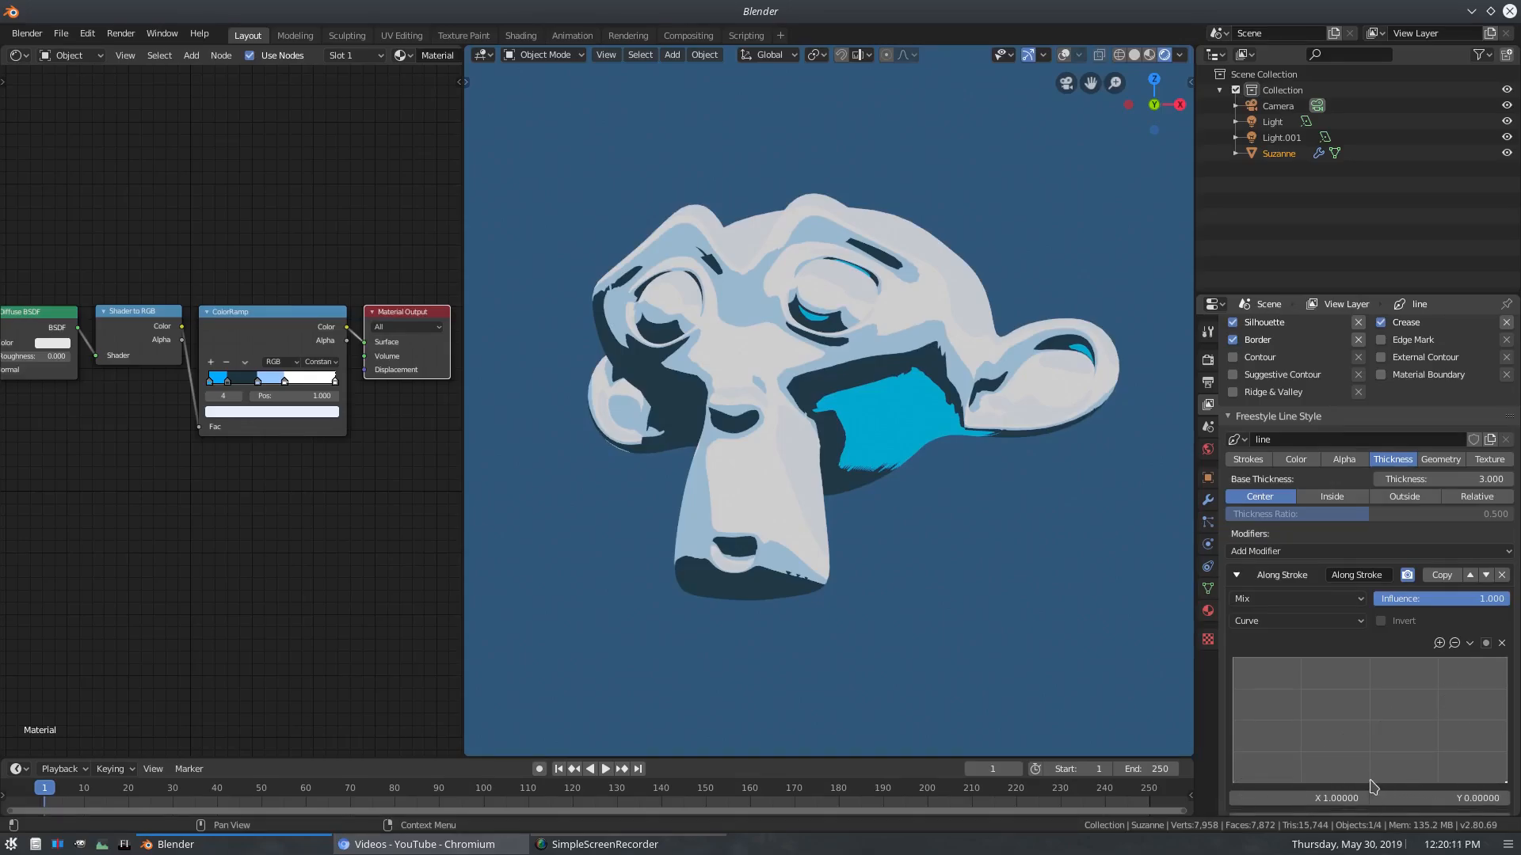
drag(1370, 783, 1369, 671)
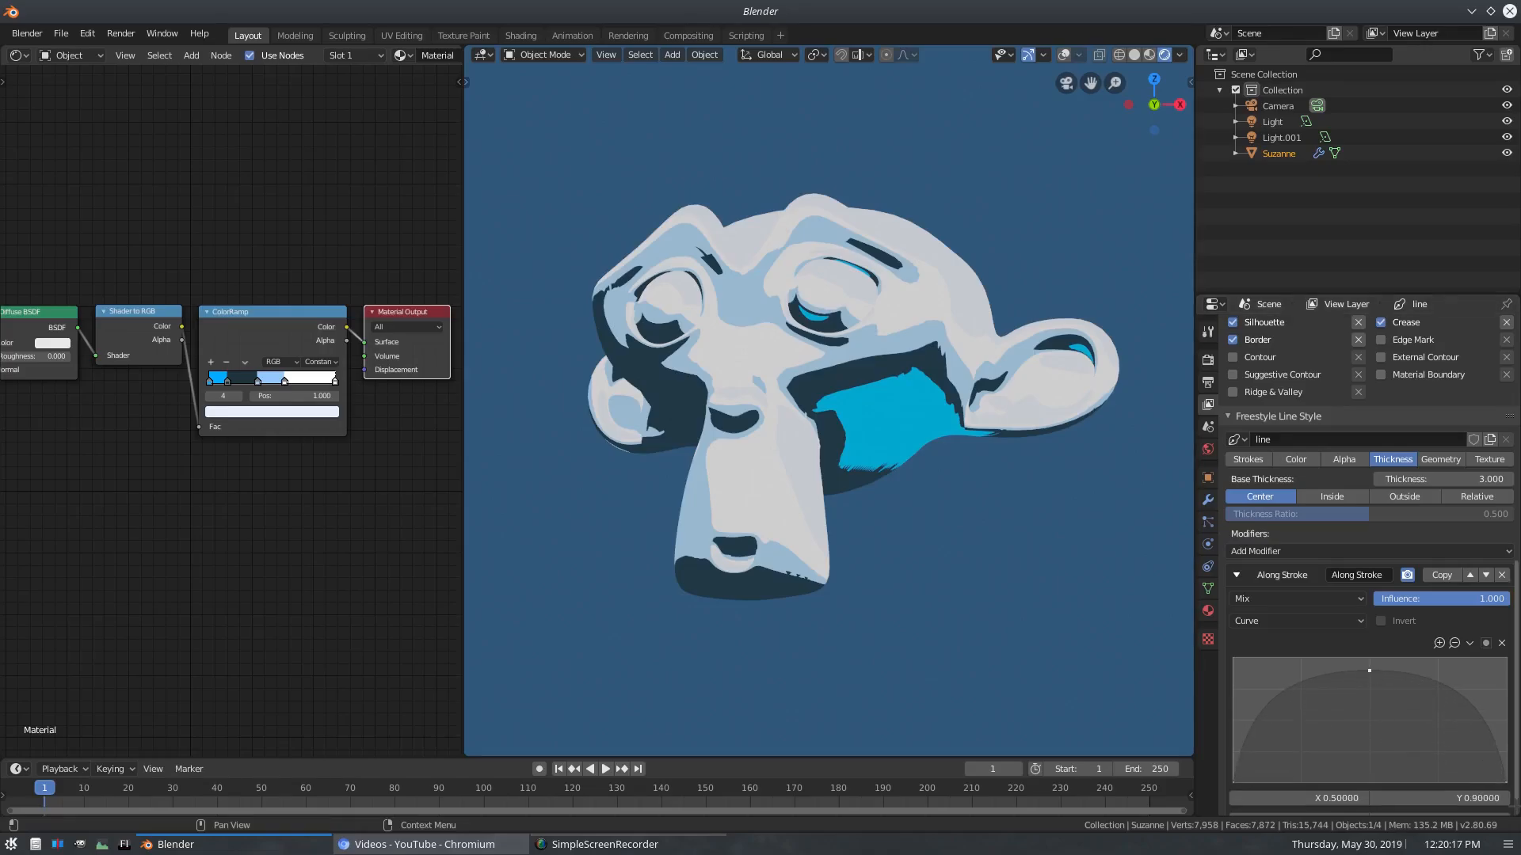
scroll(1360, 667, up, 3)
scroll(1362, 756, down, 3)
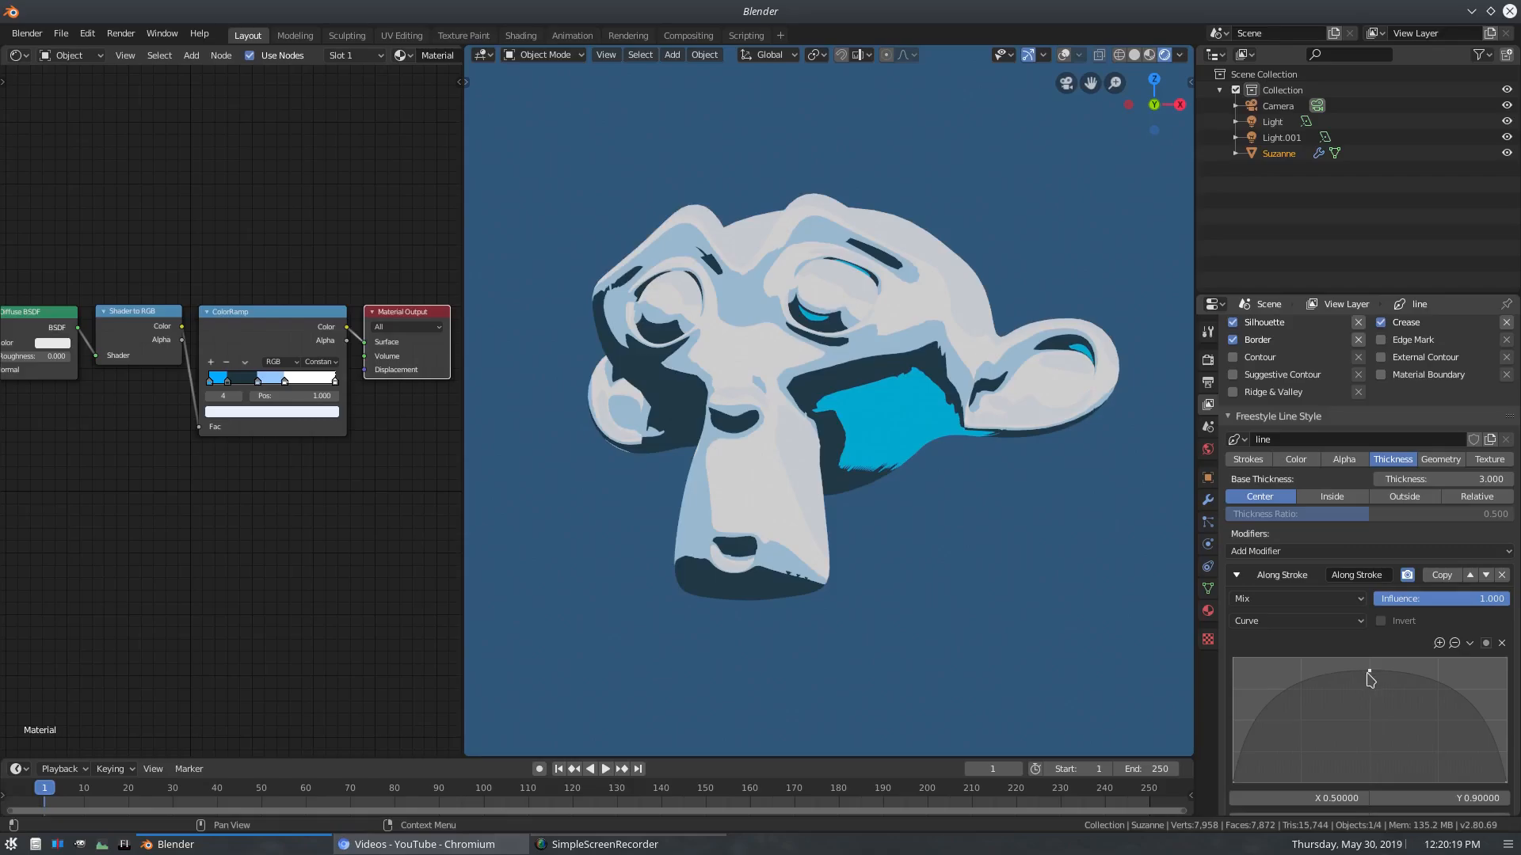
drag(1369, 672, 1369, 699)
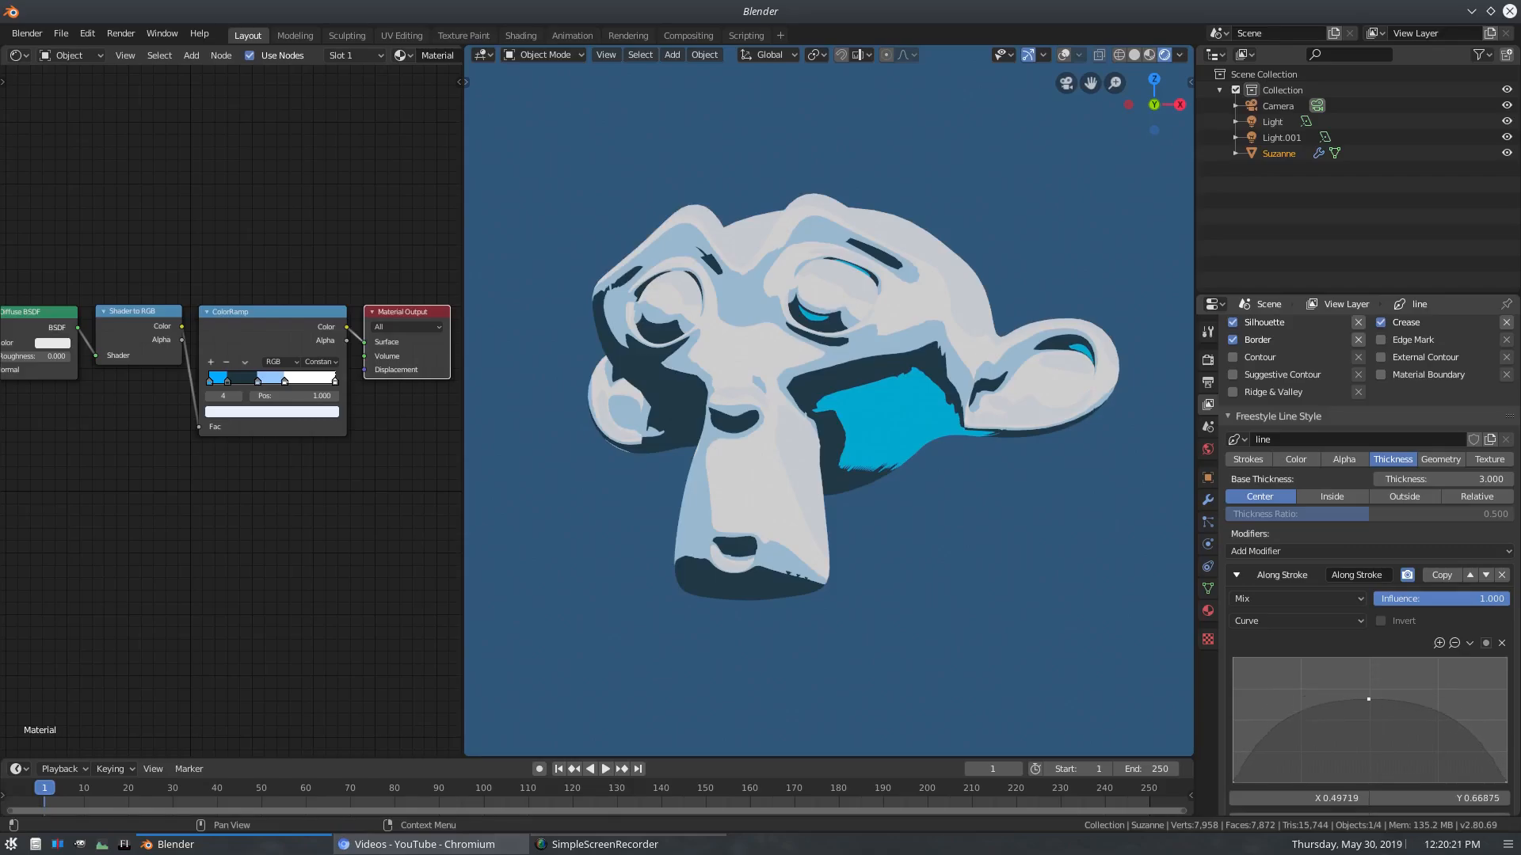
- Render the current frame, examine the effect of the thickness curve on the outlines, and close the render result
click(121, 33)
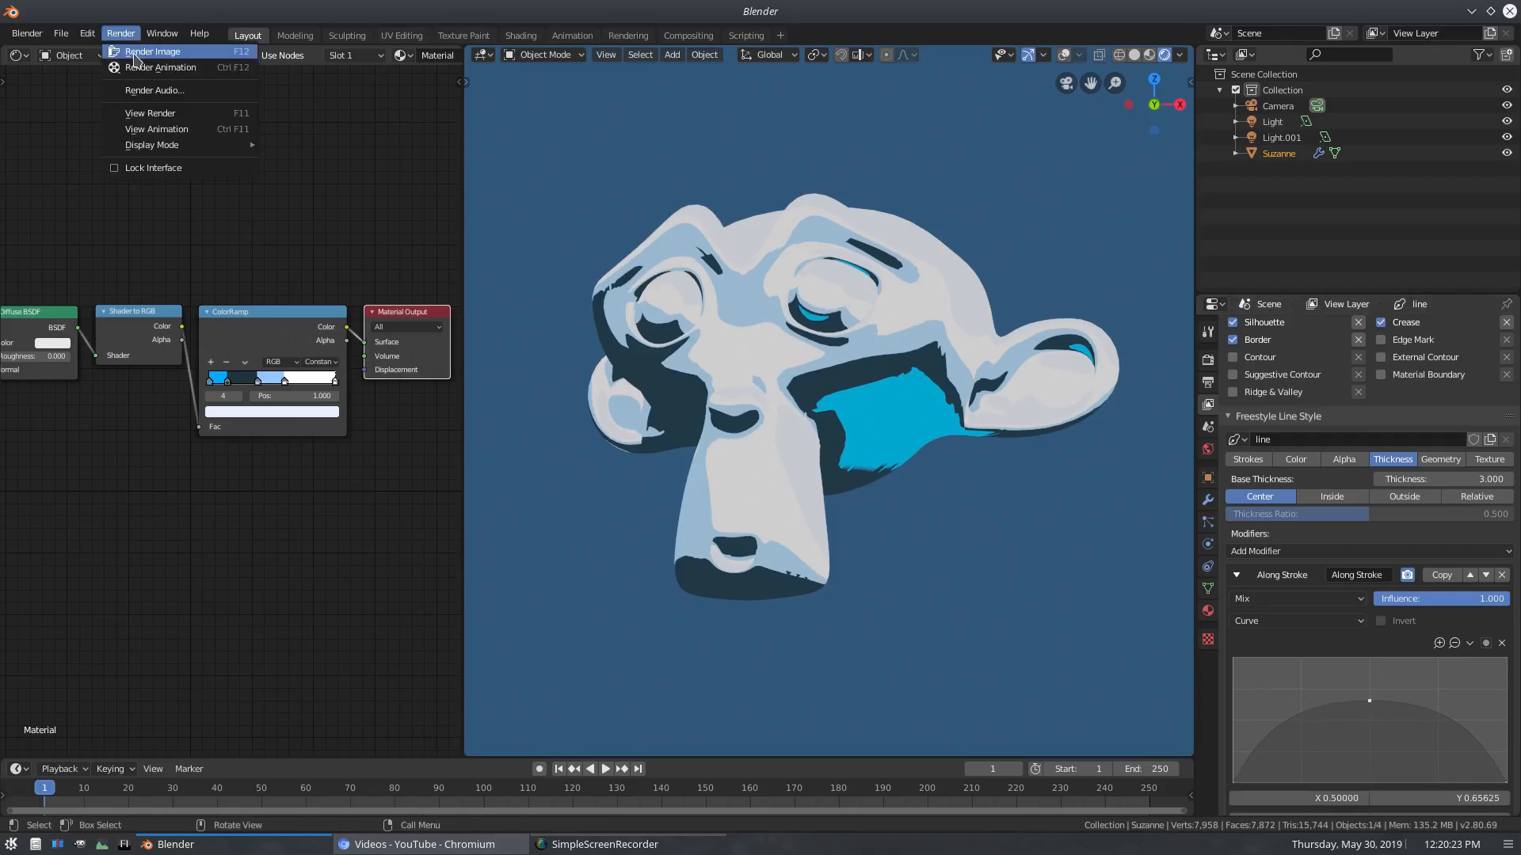
click(153, 51)
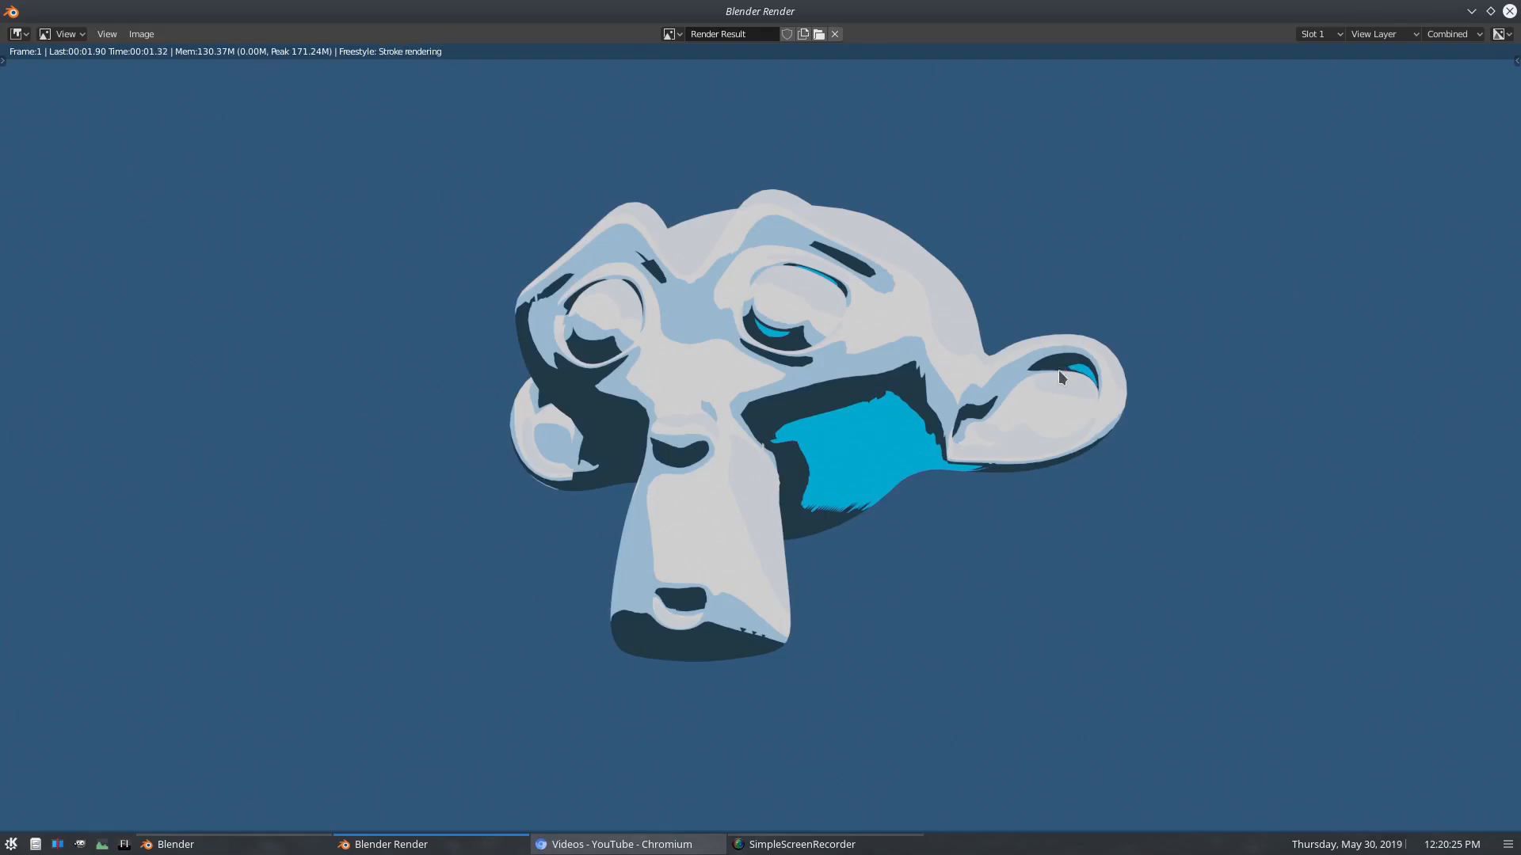
scroll(1178, 466, up, 2)
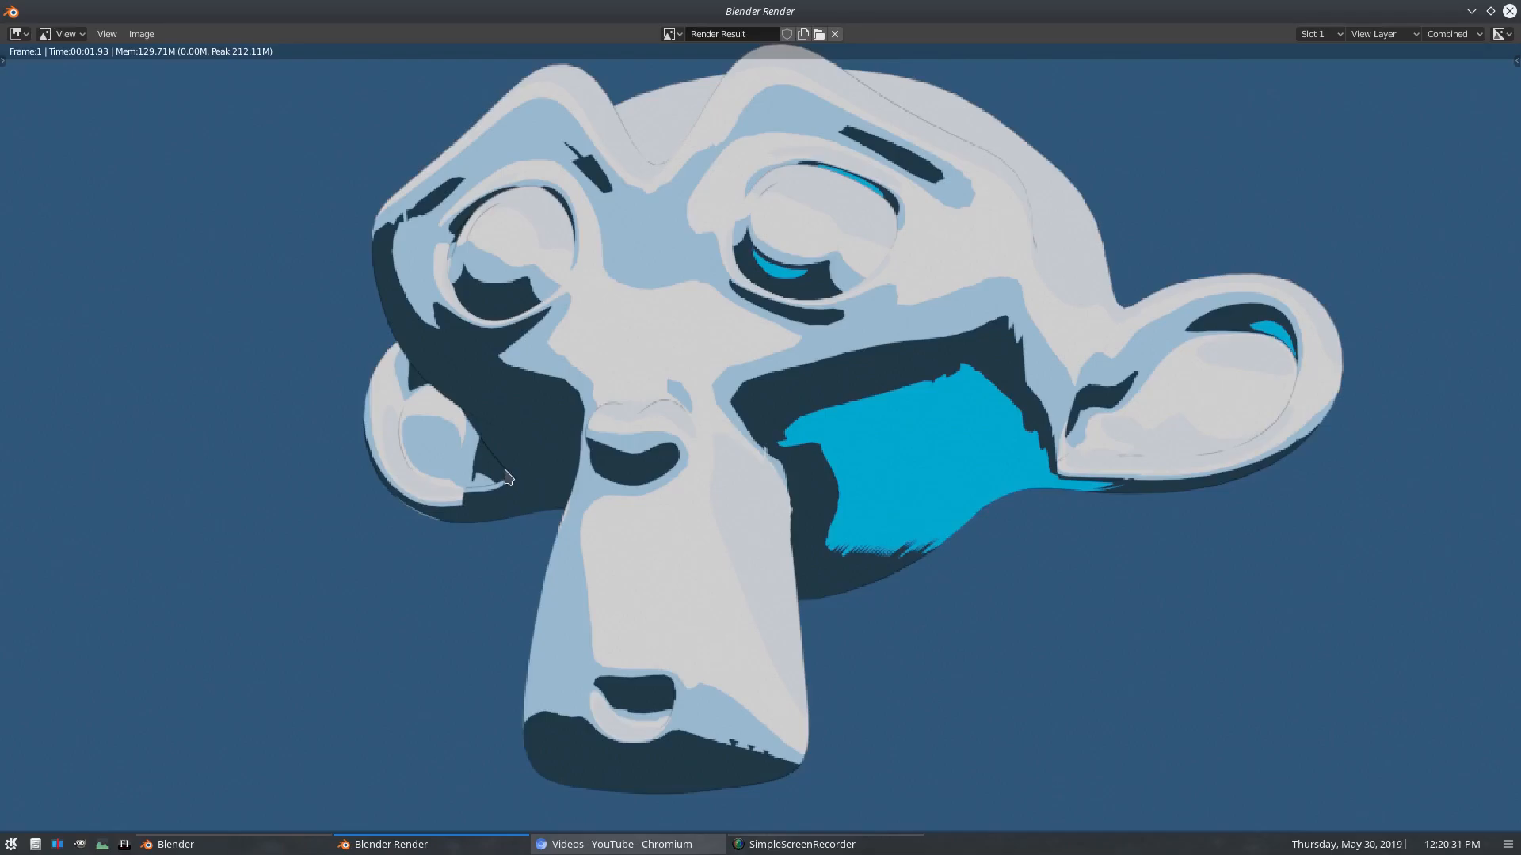
click(1509, 11)
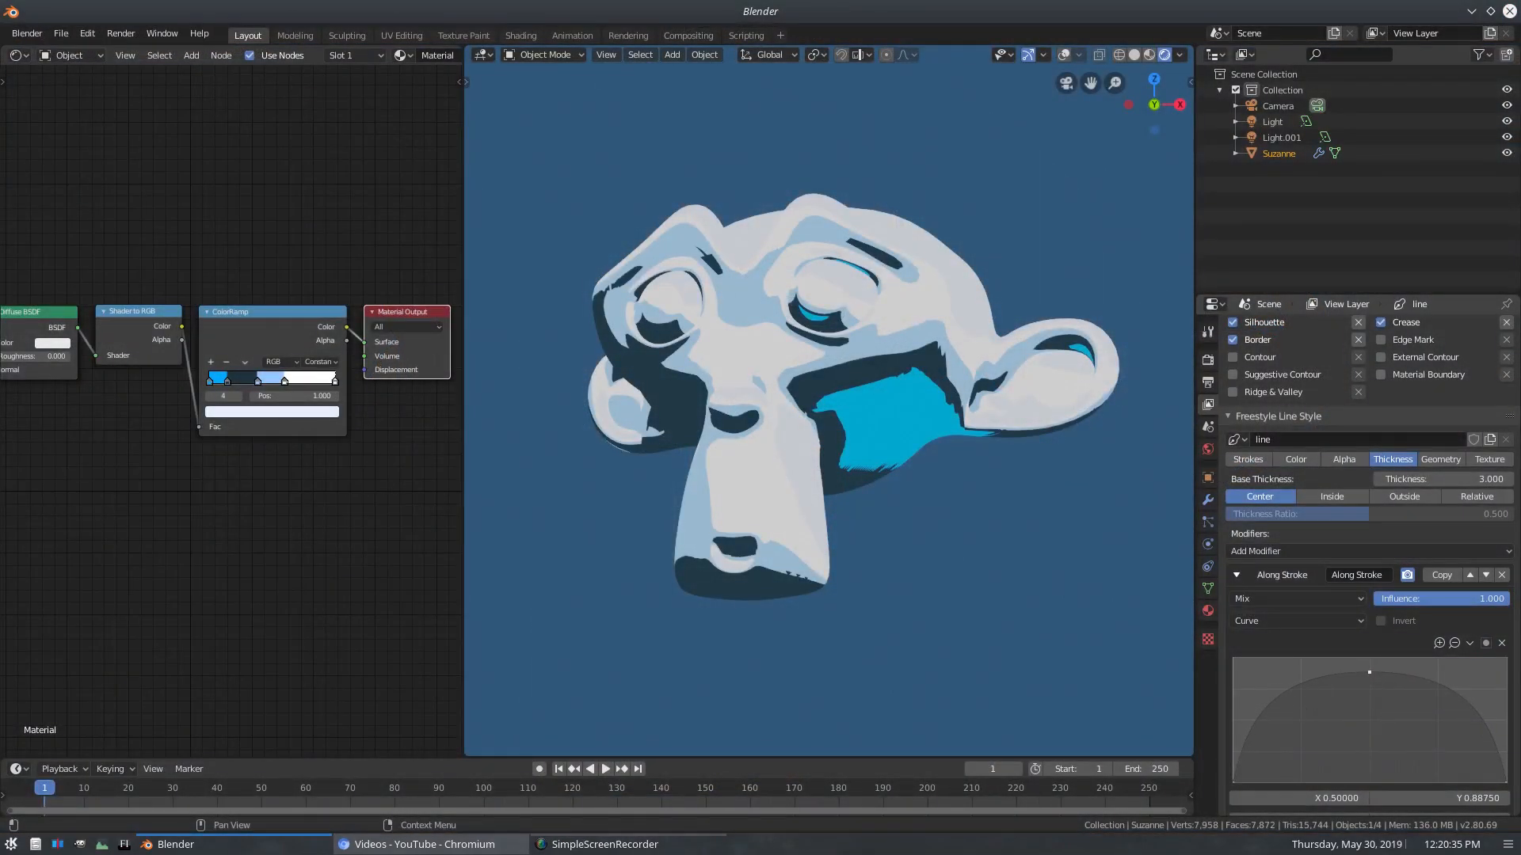
- Set the Along Stroke modifier's blend mode to Multiply and check the tapered outlines in a new render
click(1265, 602)
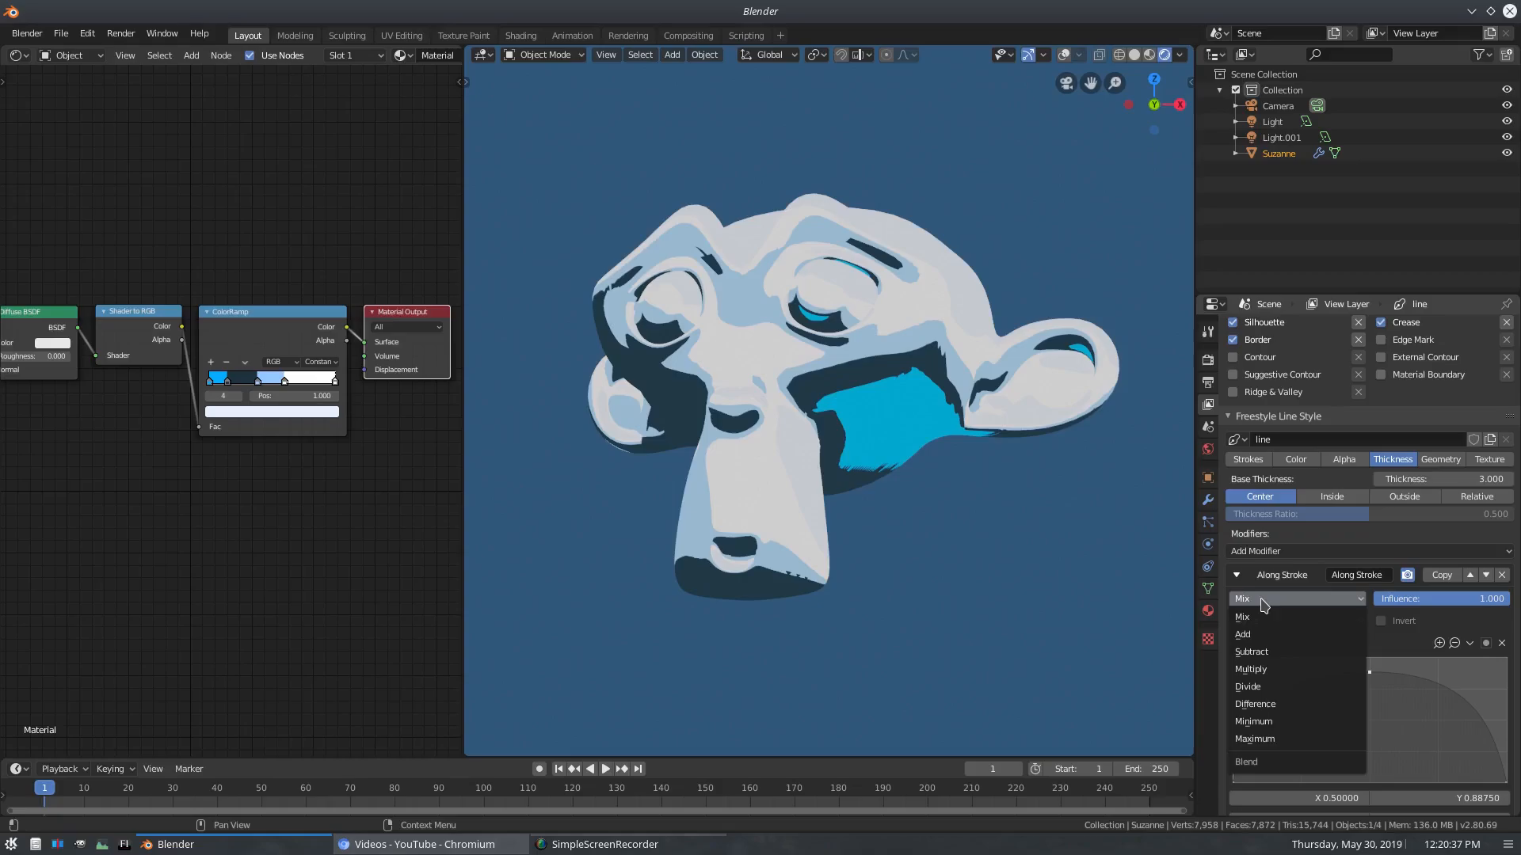
click(1259, 669)
click(120, 33)
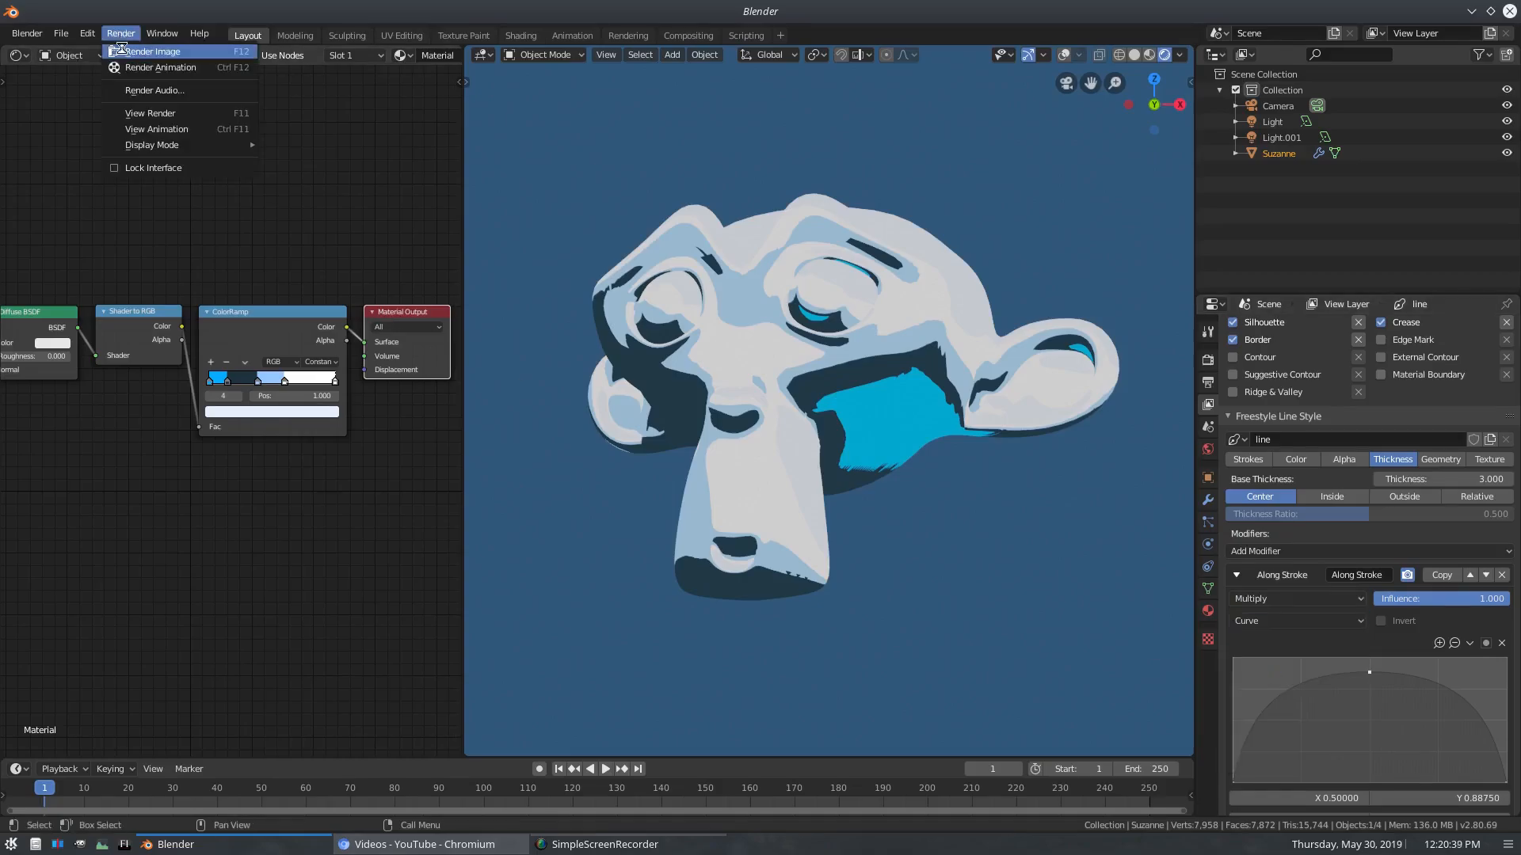
click(121, 50)
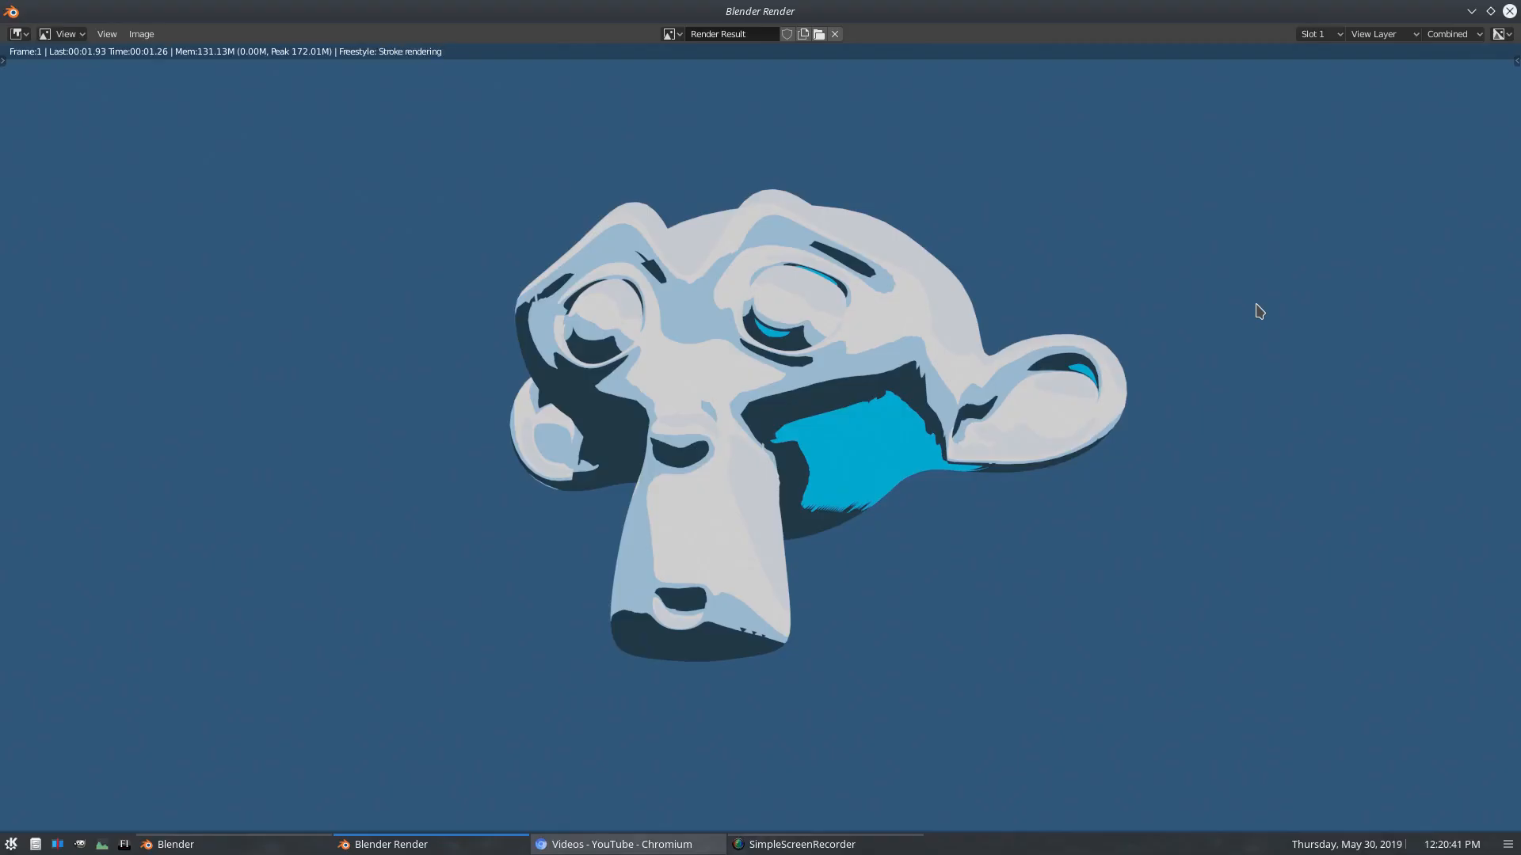
scroll(754, 478, up, 3)
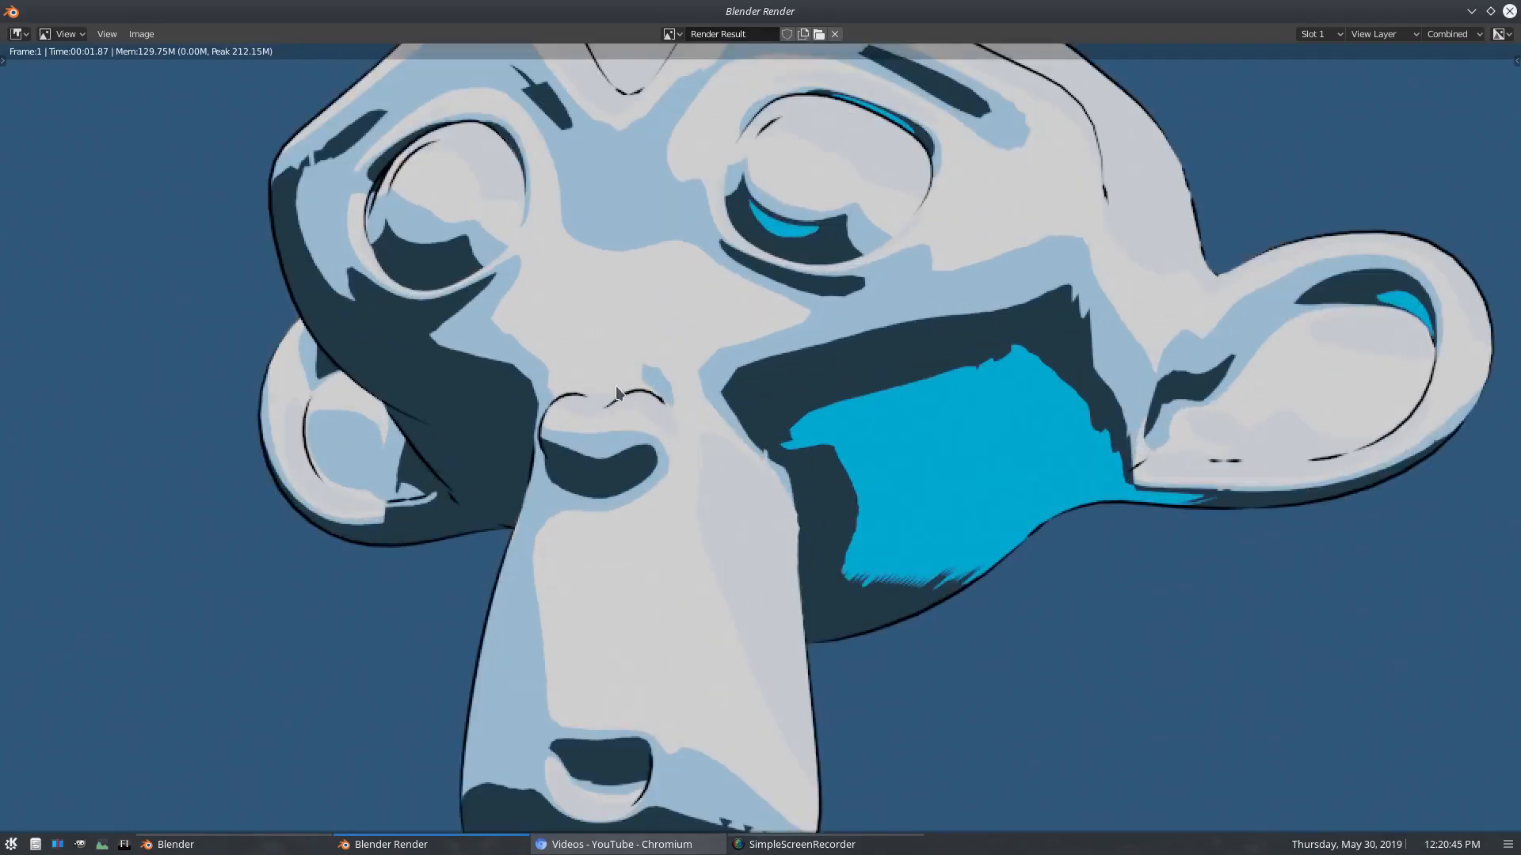
scroll(539, 554, down, 2)
scroll(549, 548, down, 1)
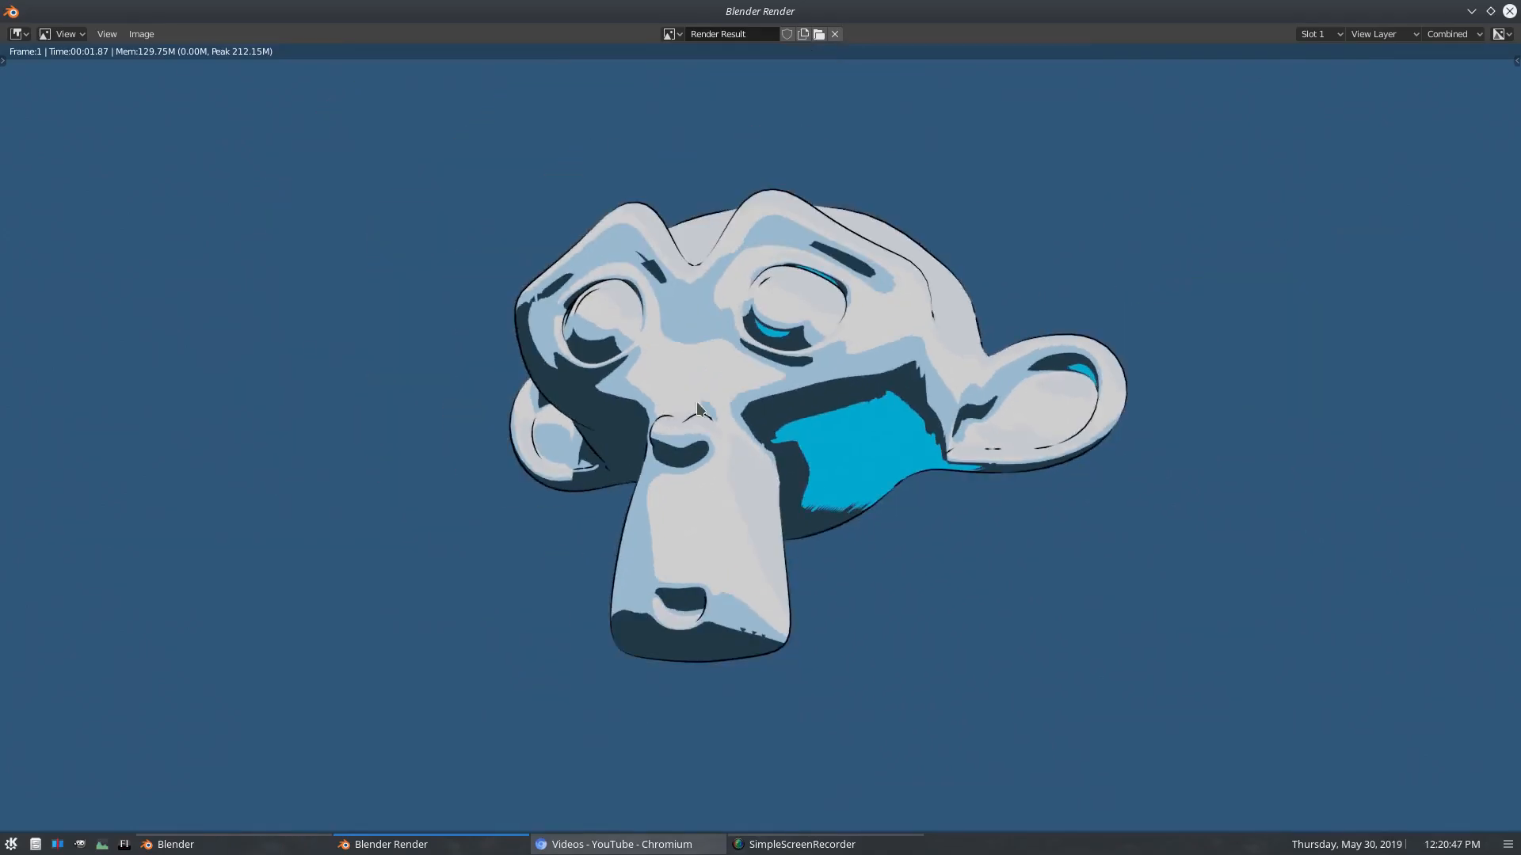
click(1509, 11)
- Set the line style's base thickness to 5
scroll(1420, 606, up, 4)
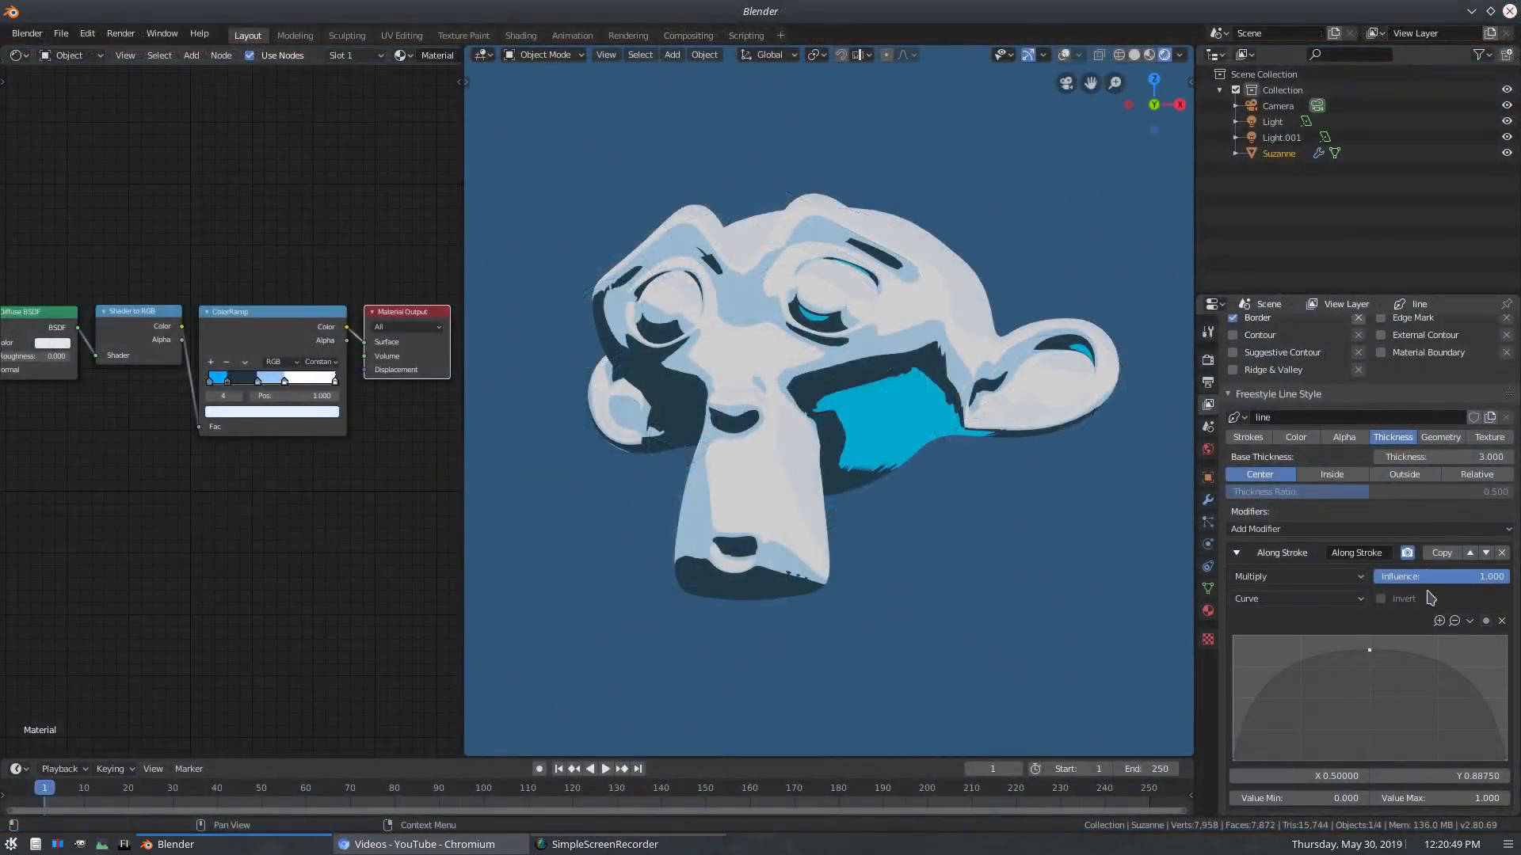
click(1440, 578)
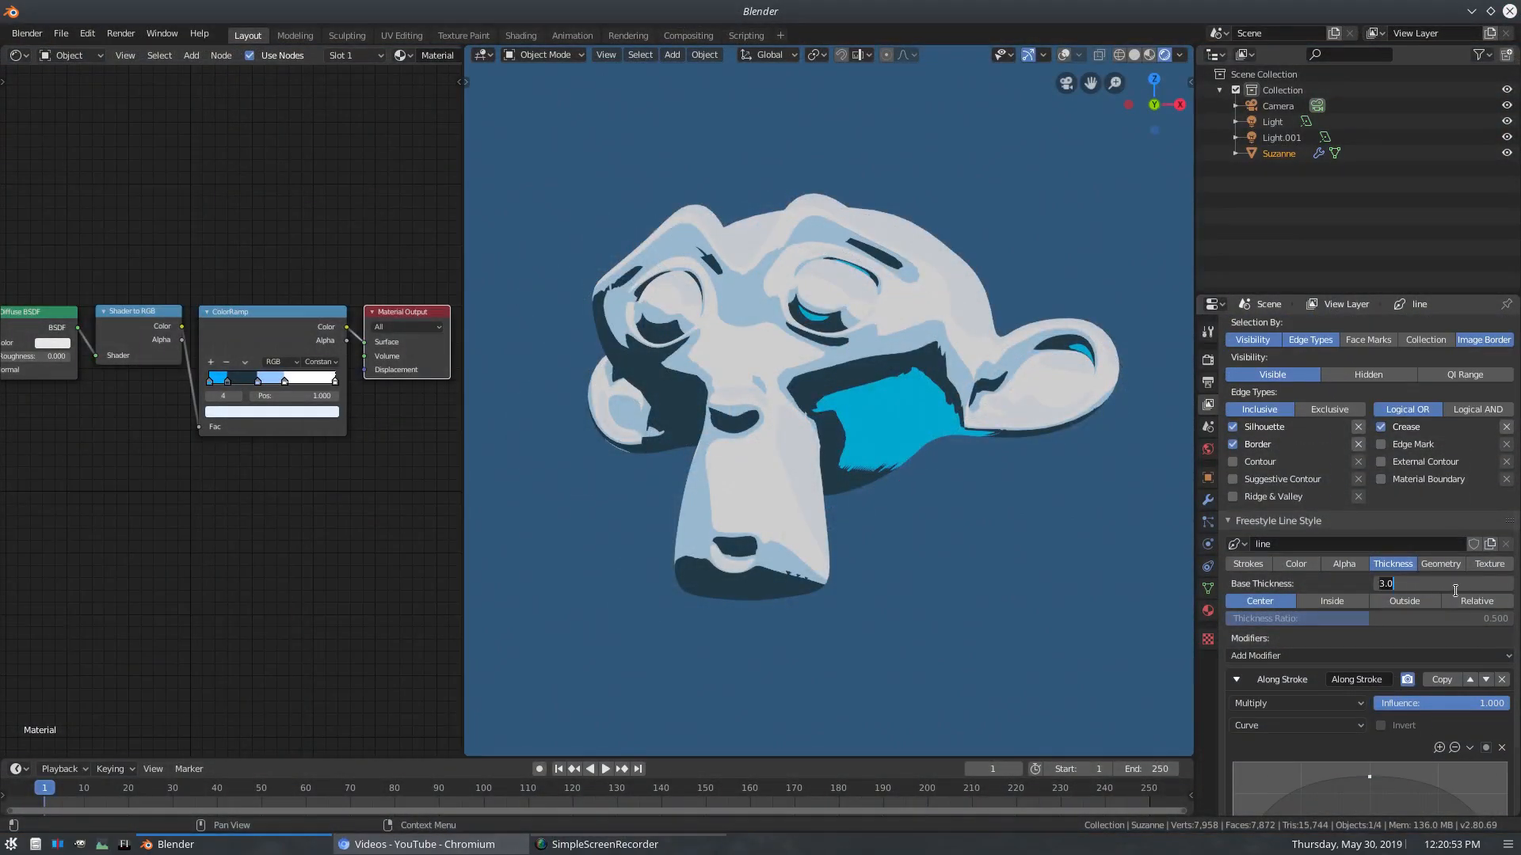
text(5)
key(Return)
scroll(1376, 697, down, 3)
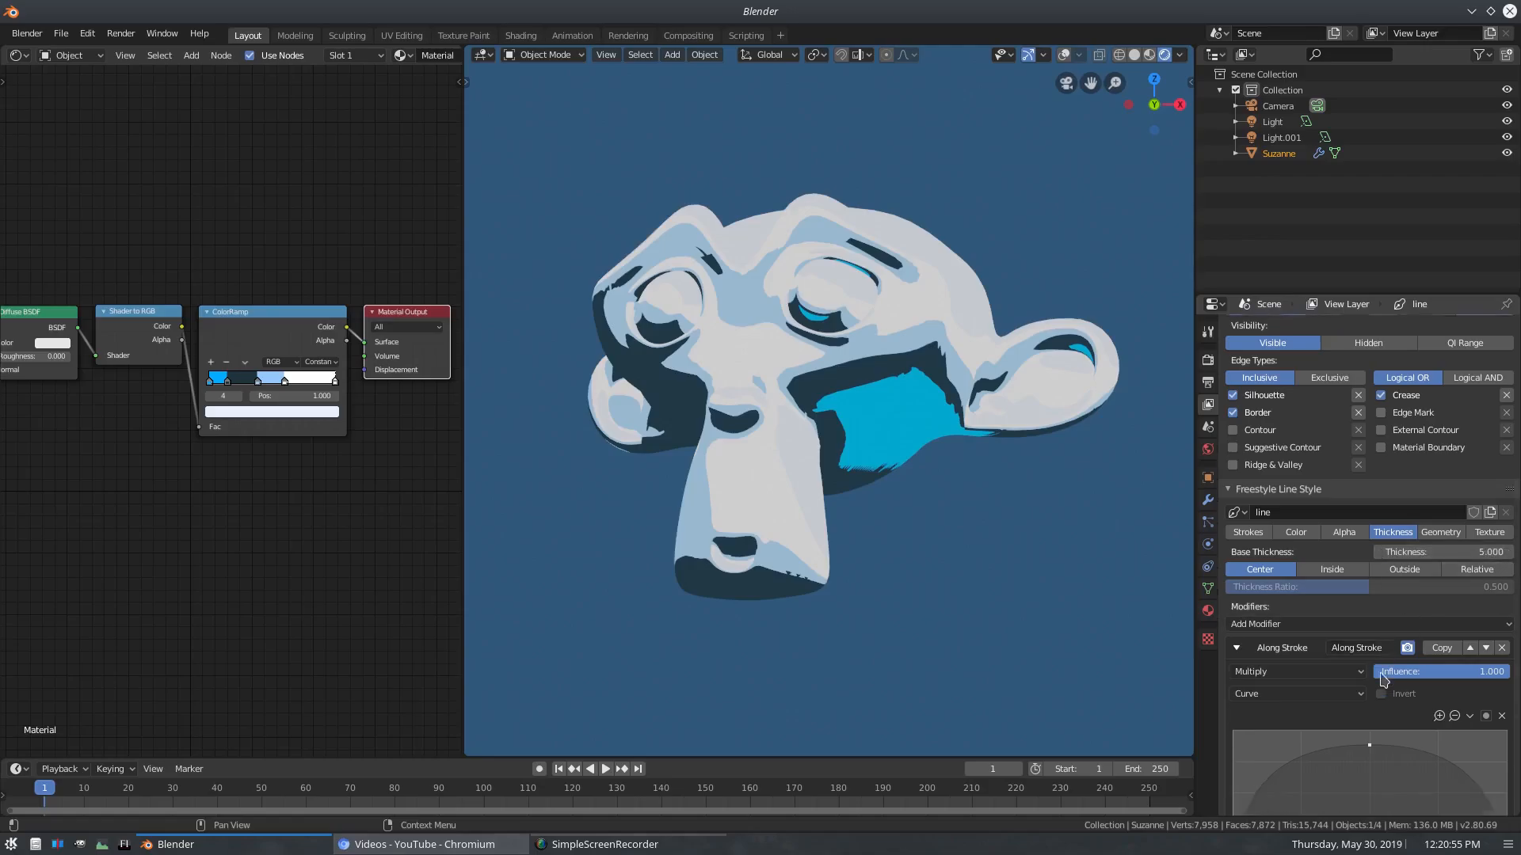
- Render the current frame again and examine Suzanne's thicker outlines both up close and at full-image size
click(121, 33)
click(142, 49)
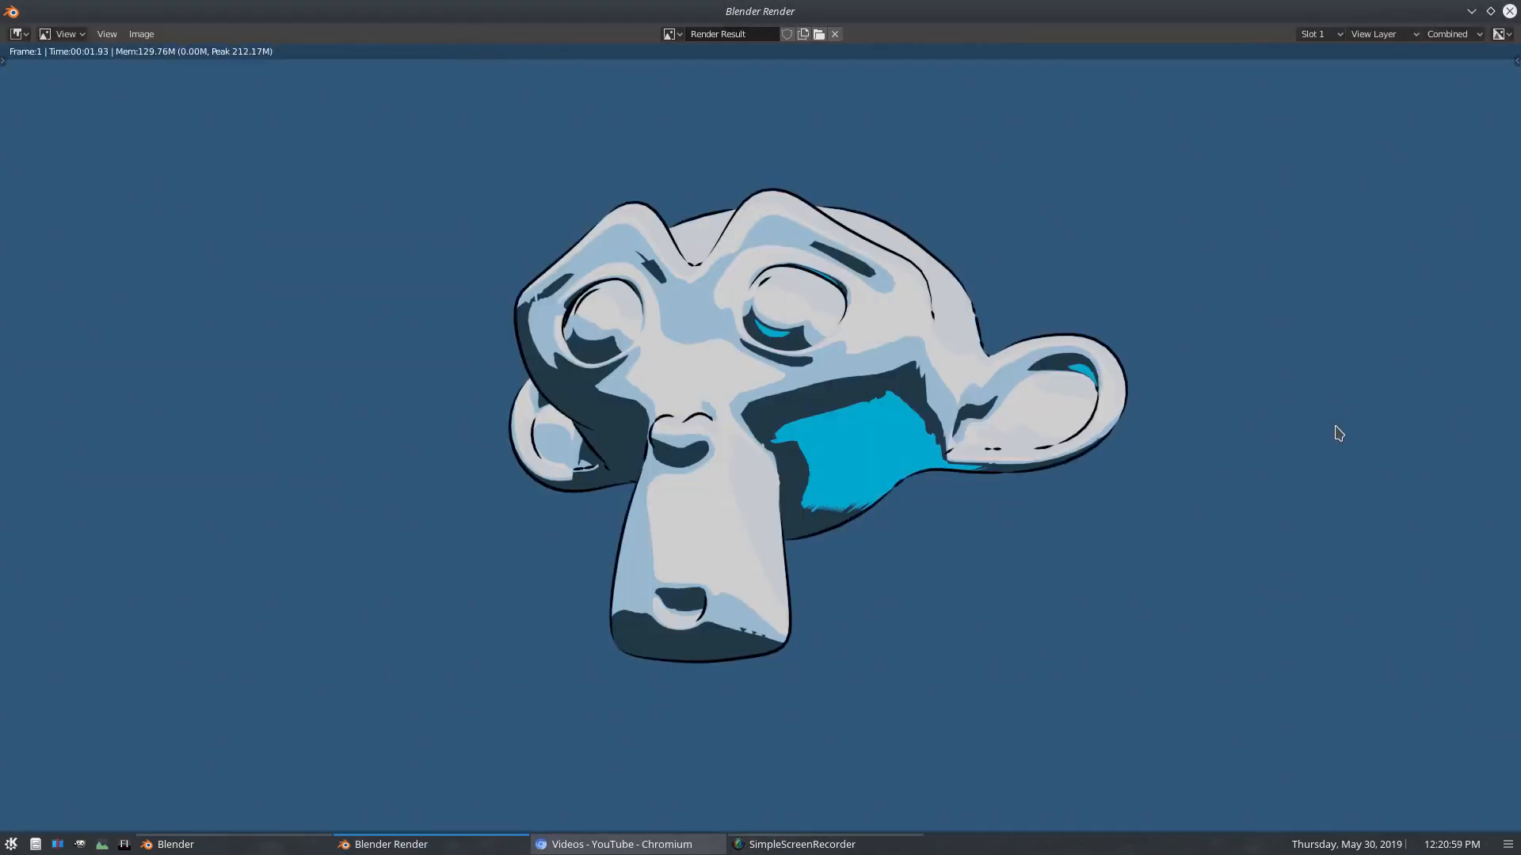
scroll(923, 585, up, 1)
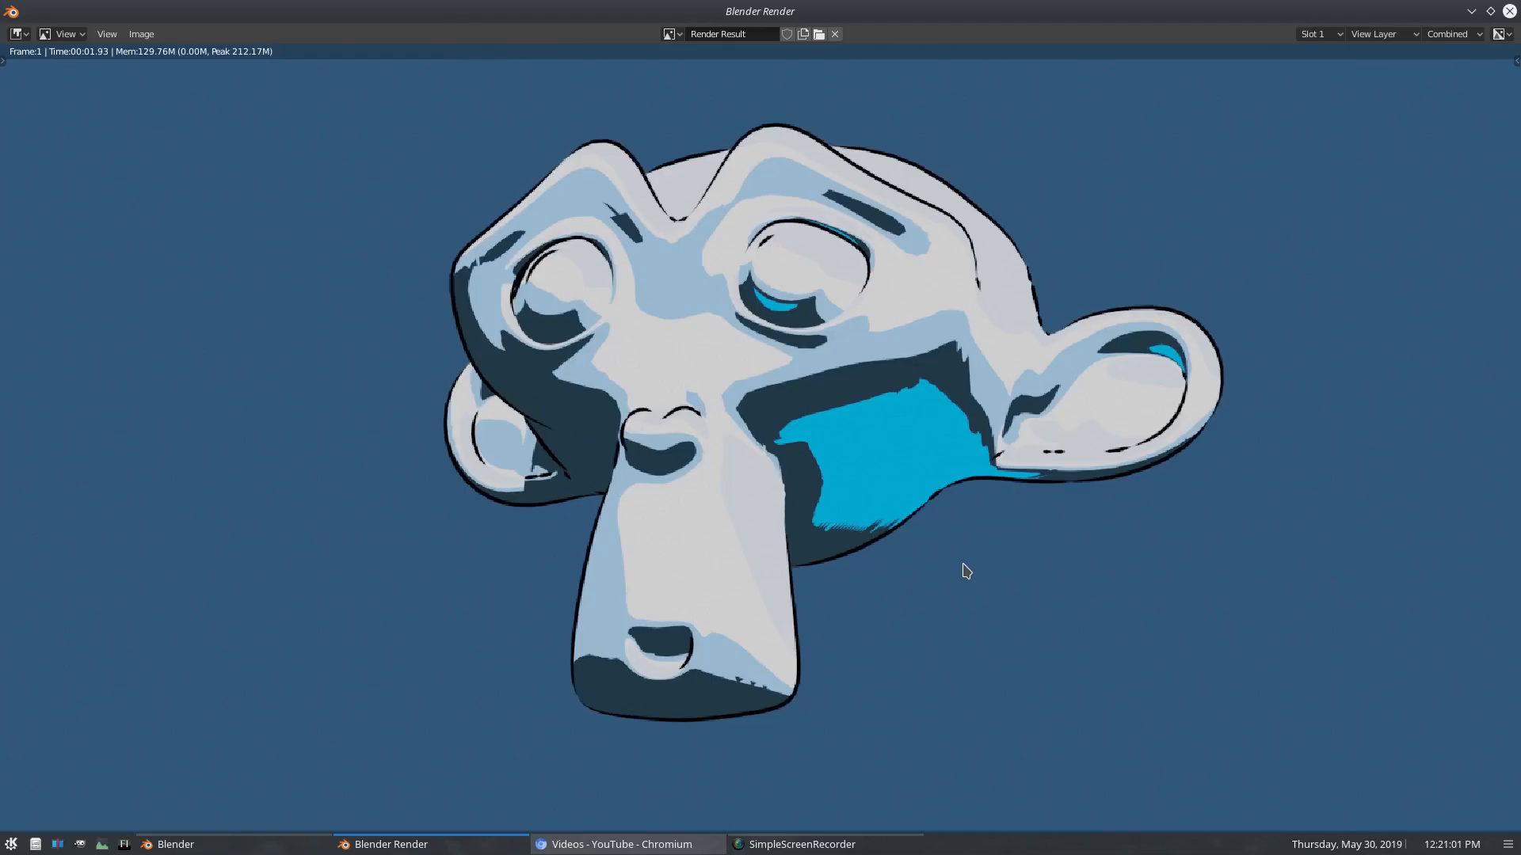
scroll(966, 570, down, 2)
scroll(967, 569, down, 2)
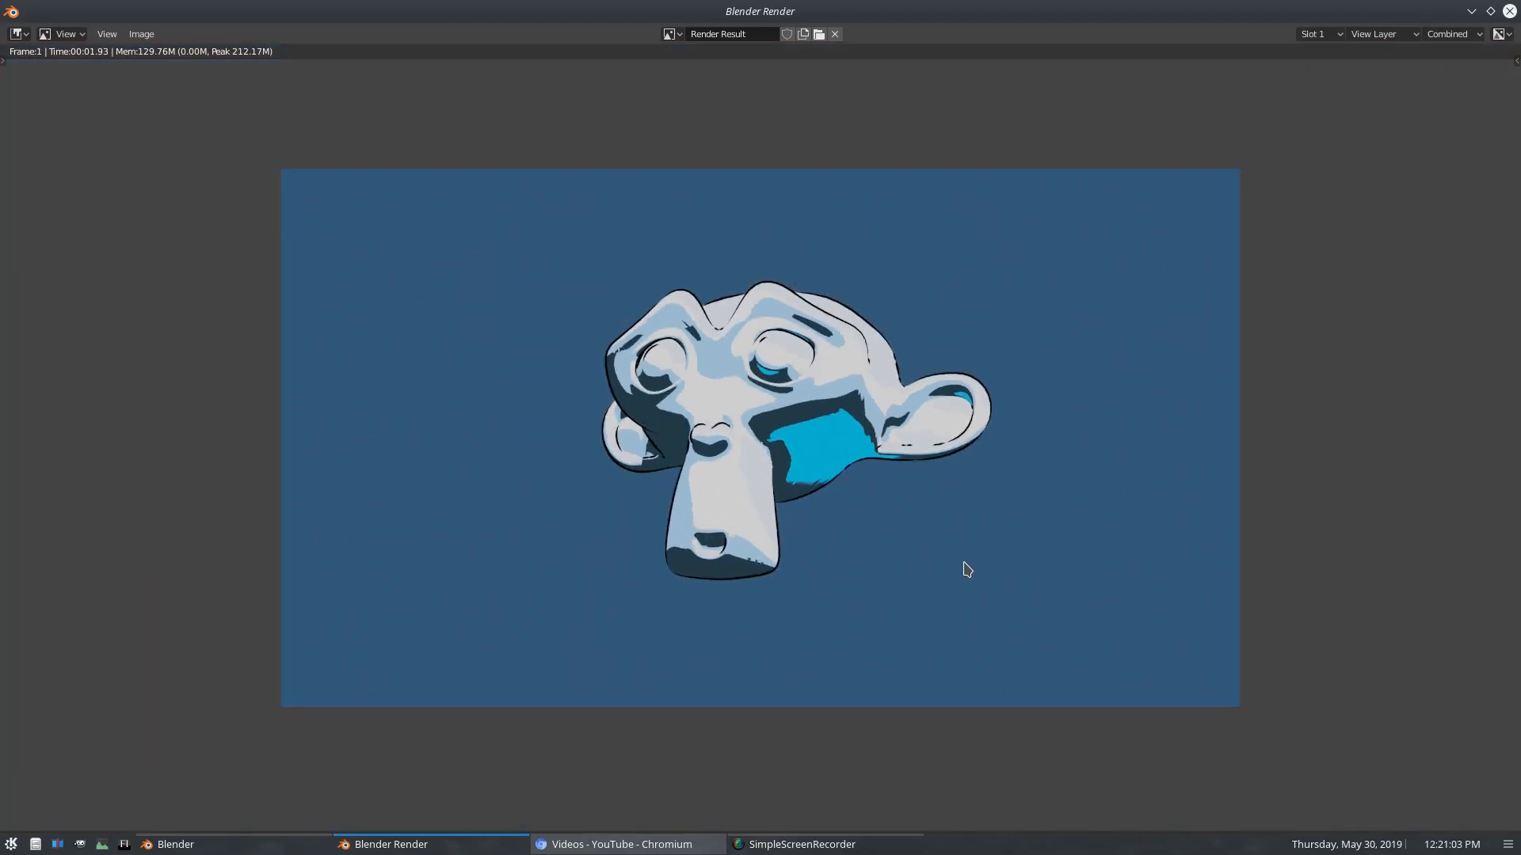
scroll(961, 556, up, 4)
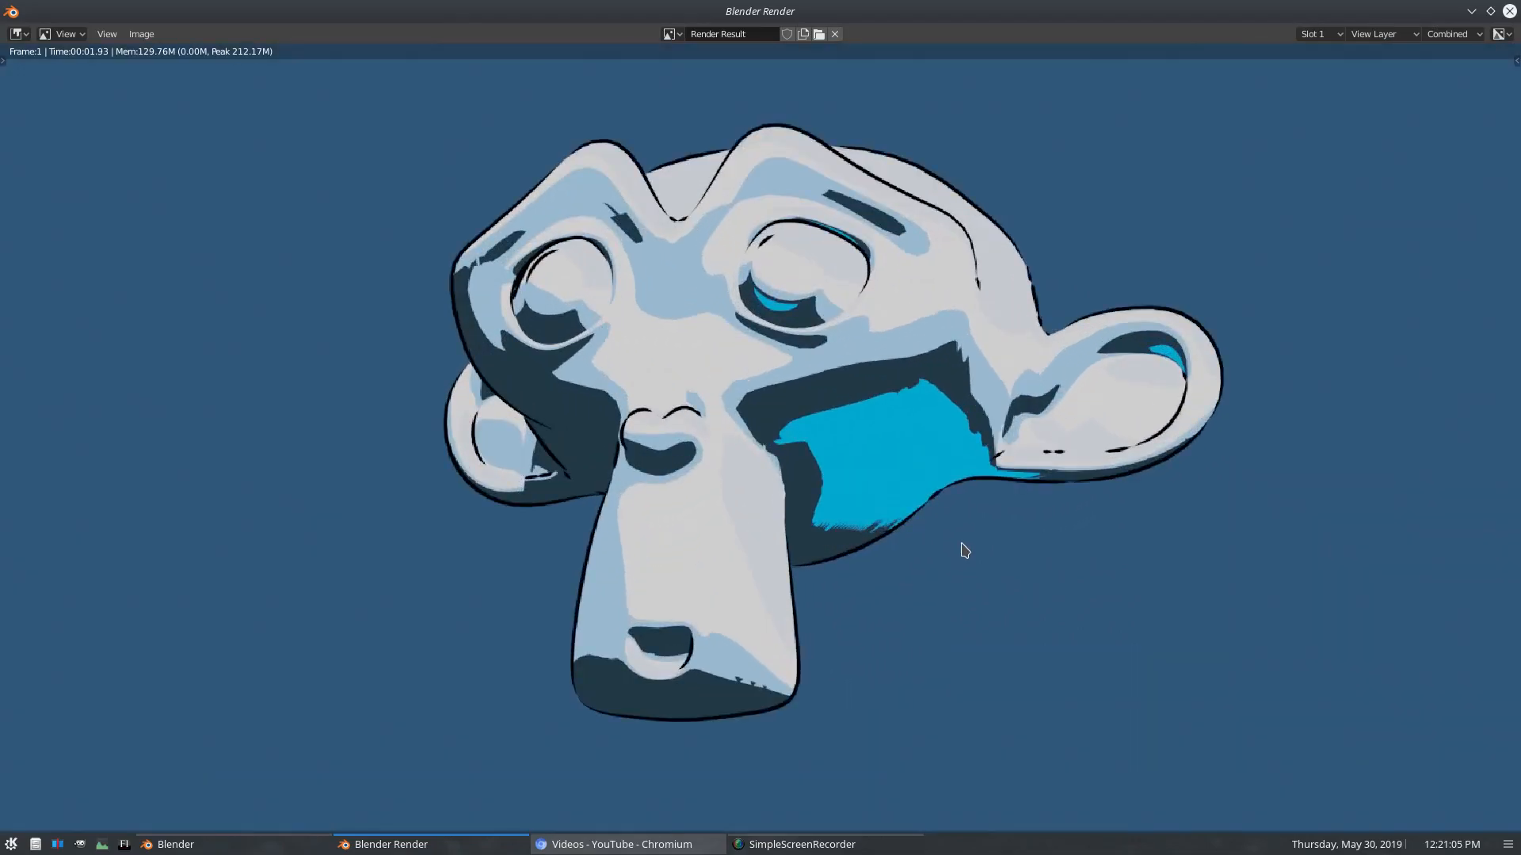
scroll(965, 551, up, 1)
scroll(967, 550, down, 6)
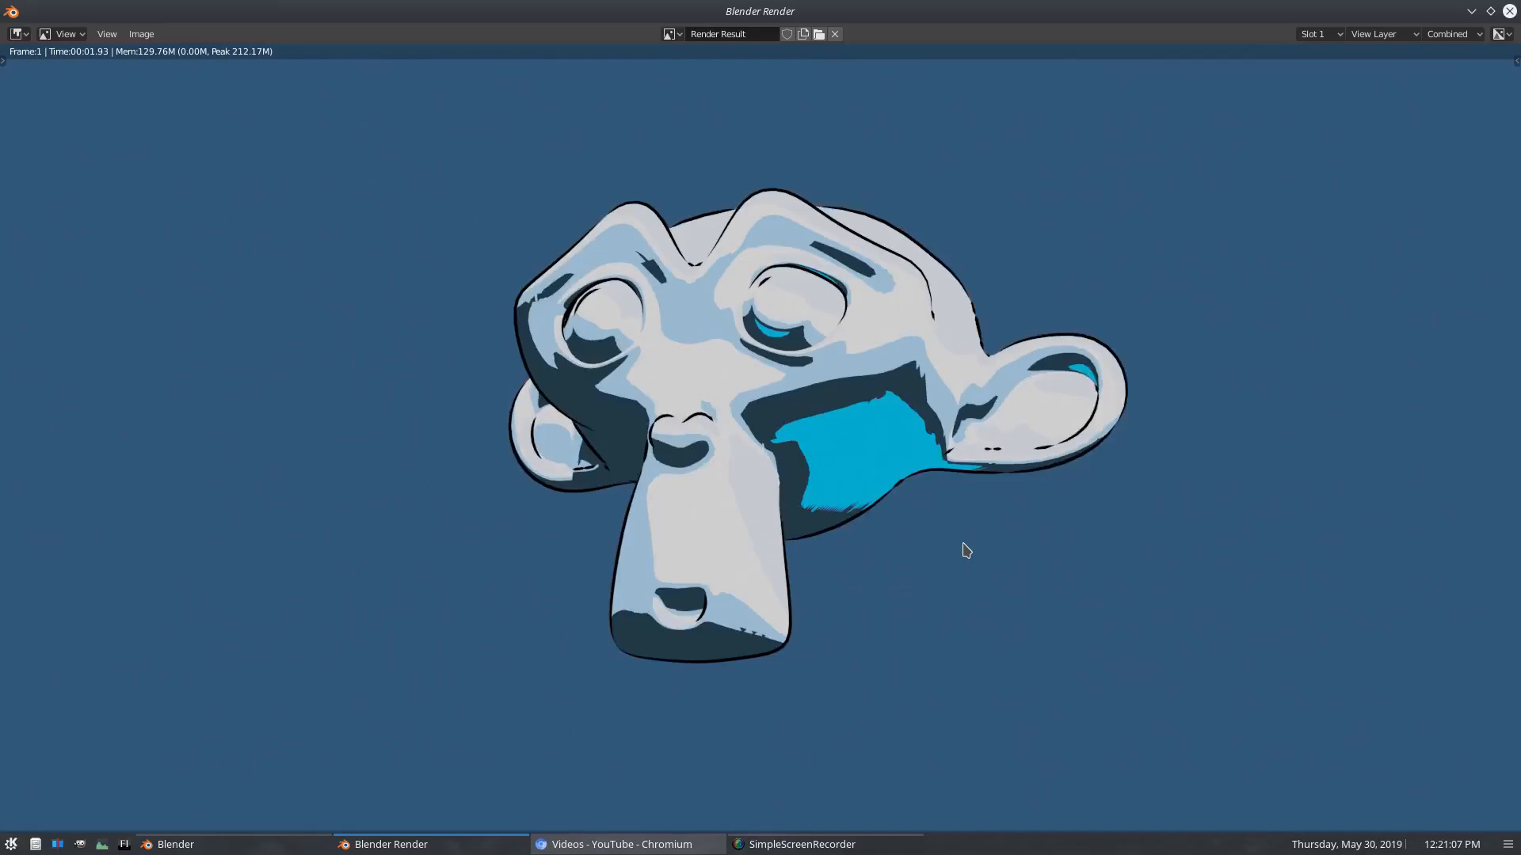
scroll(966, 550, down, 1)
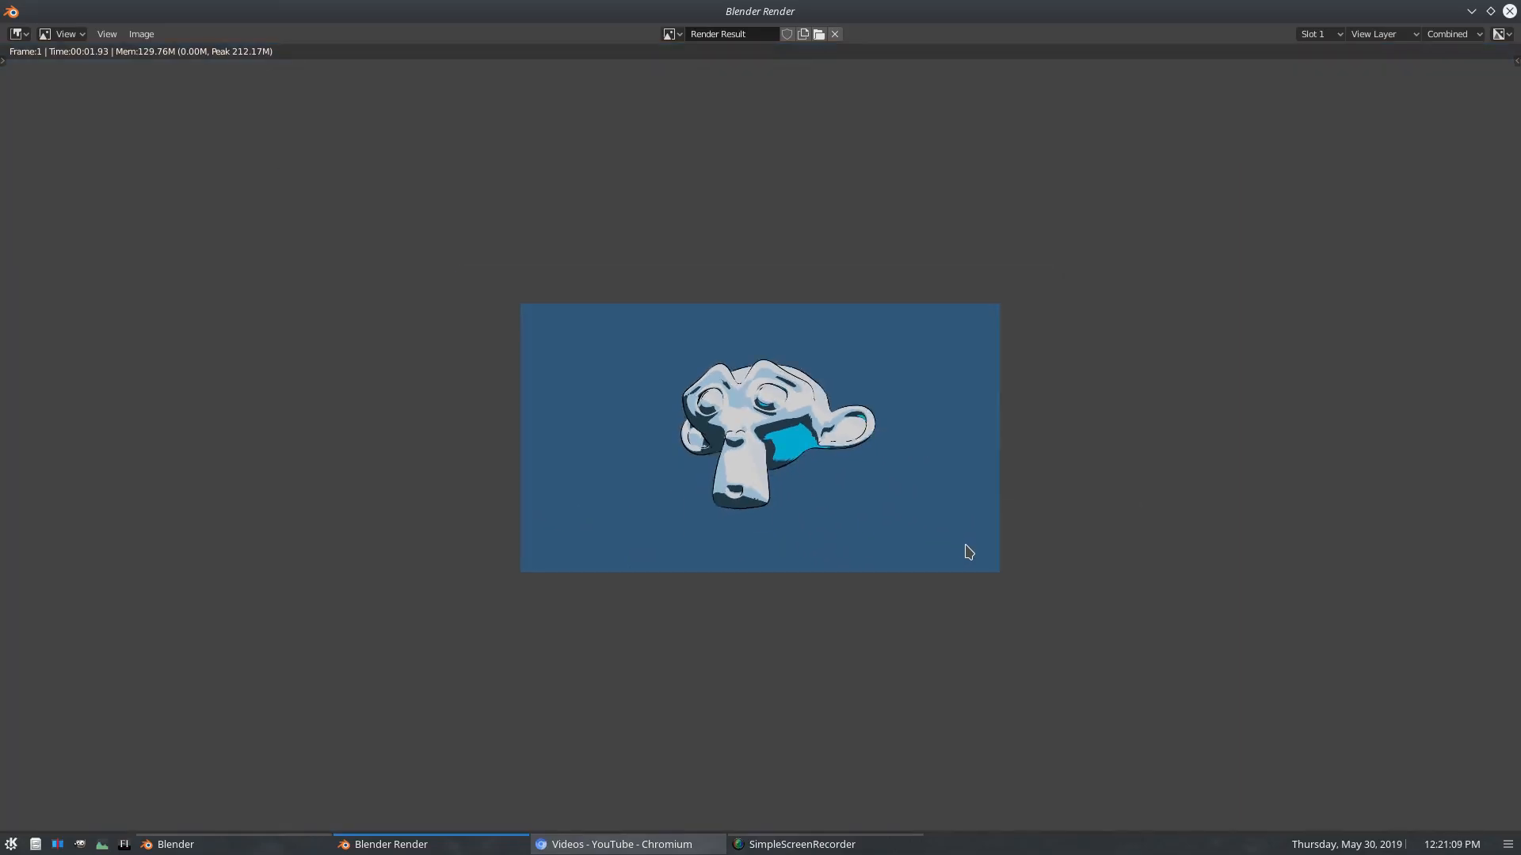
scroll(966, 549, up, 5)
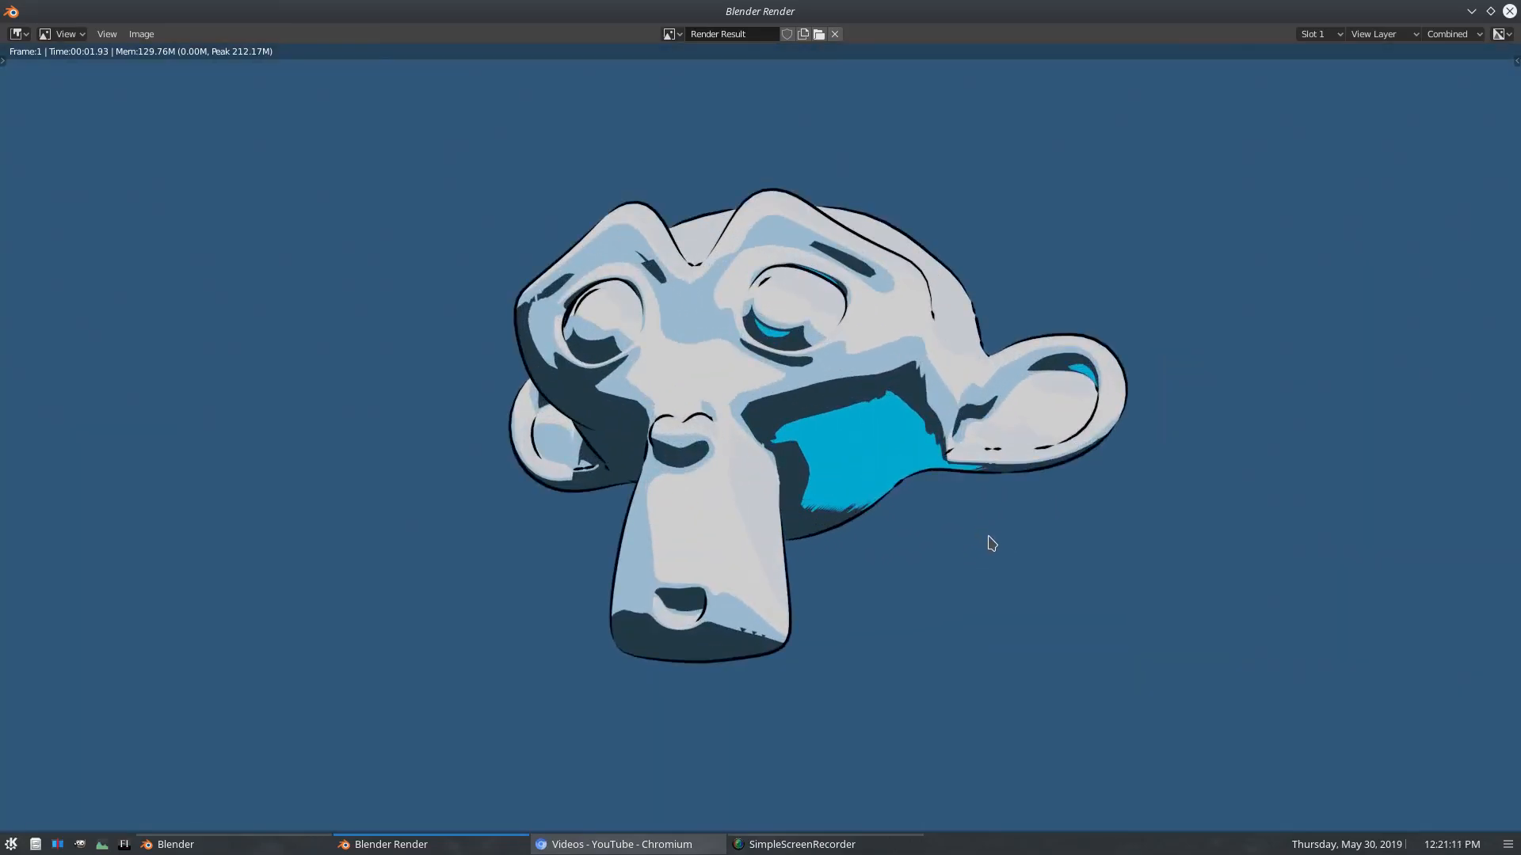
scroll(973, 531, up, 1)
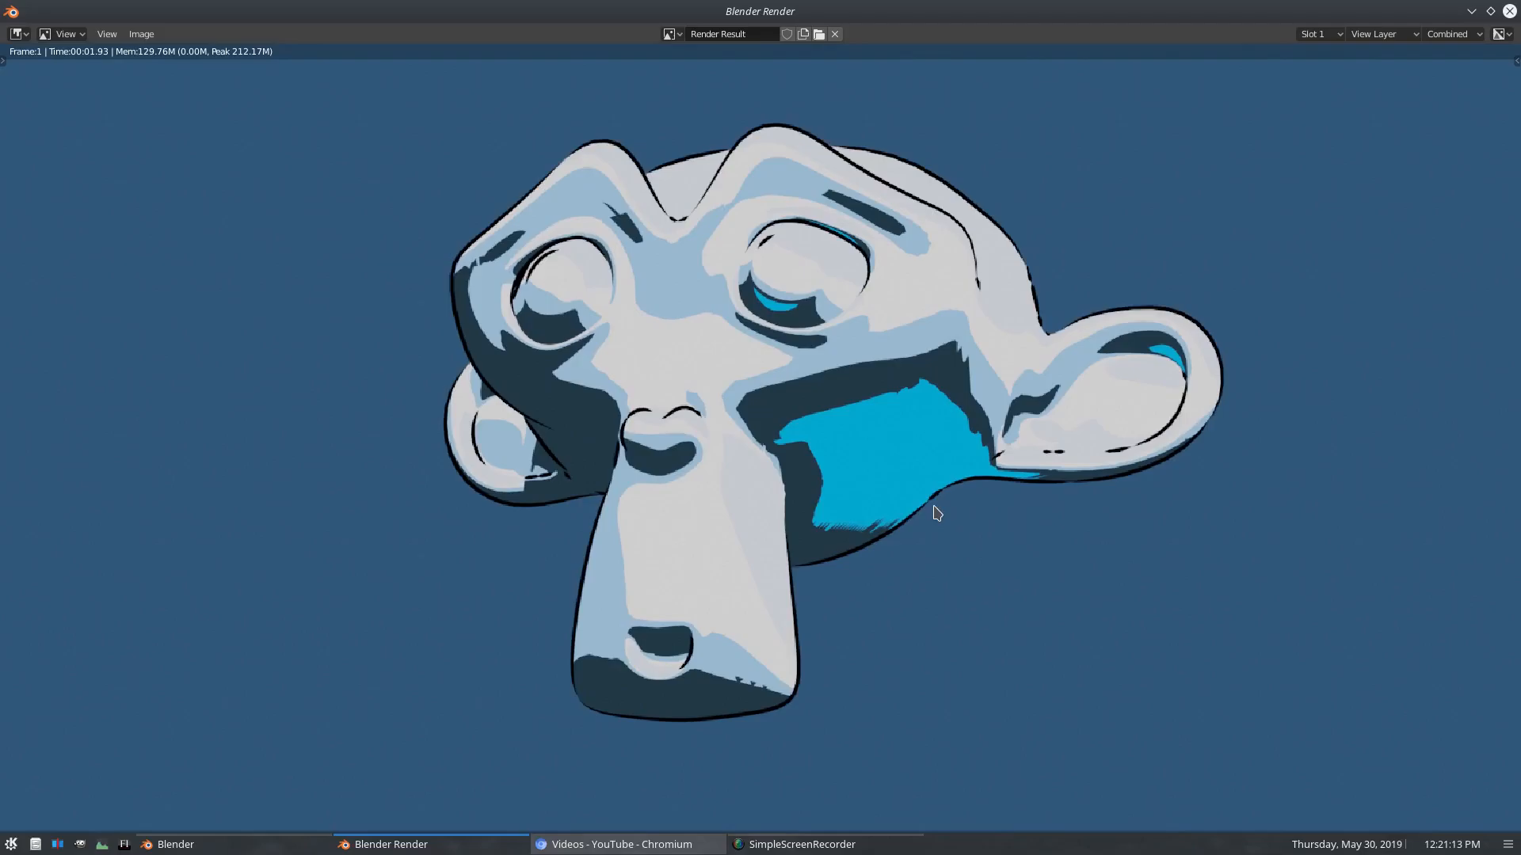
- Close the render result and try the Inside, Outside and Relative thickness positions on the line style
click(1509, 11)
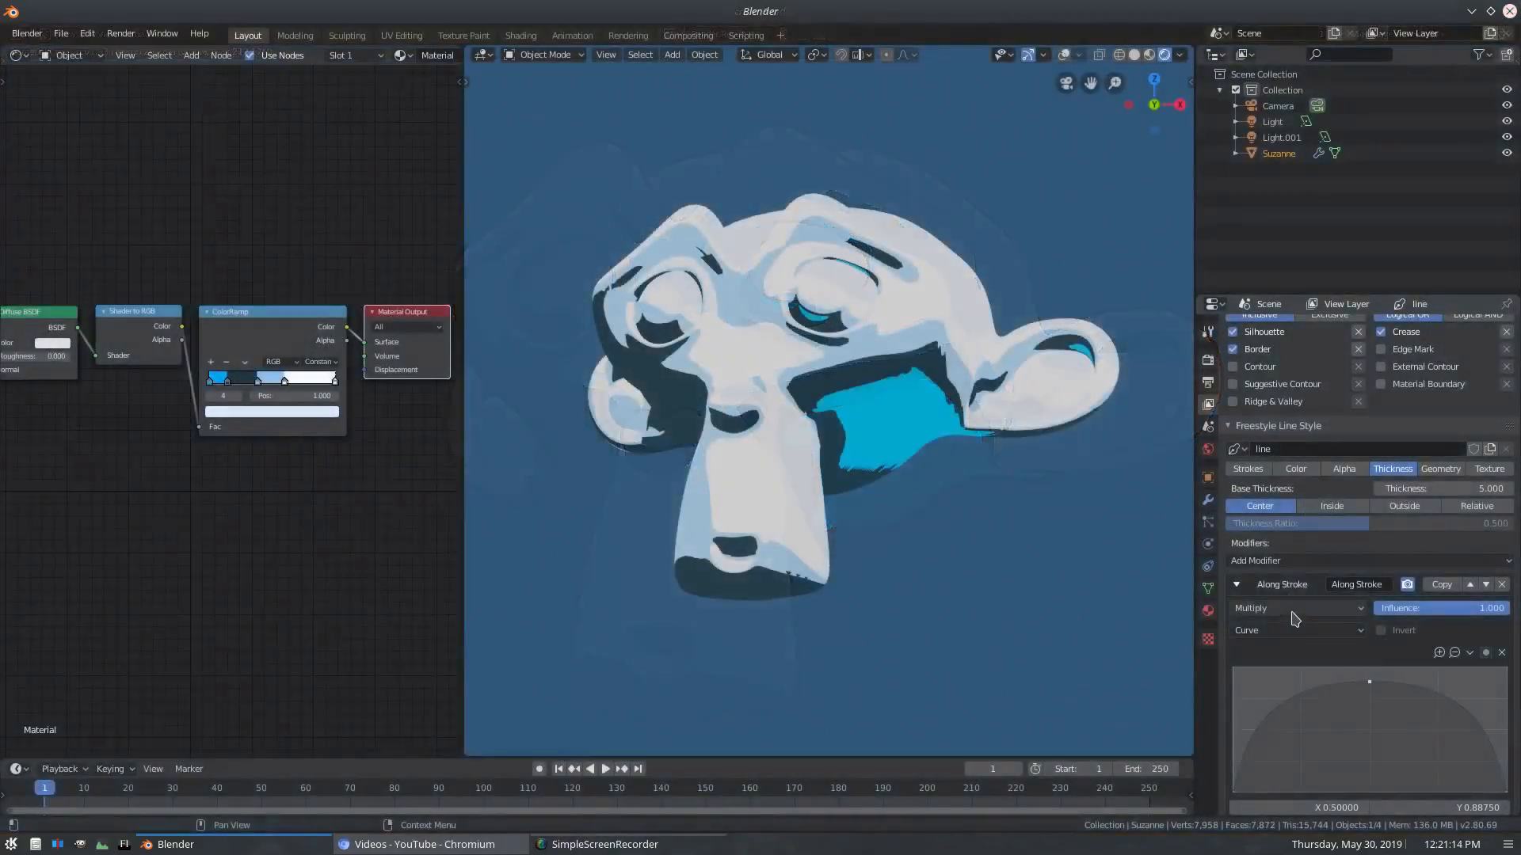
click(1333, 508)
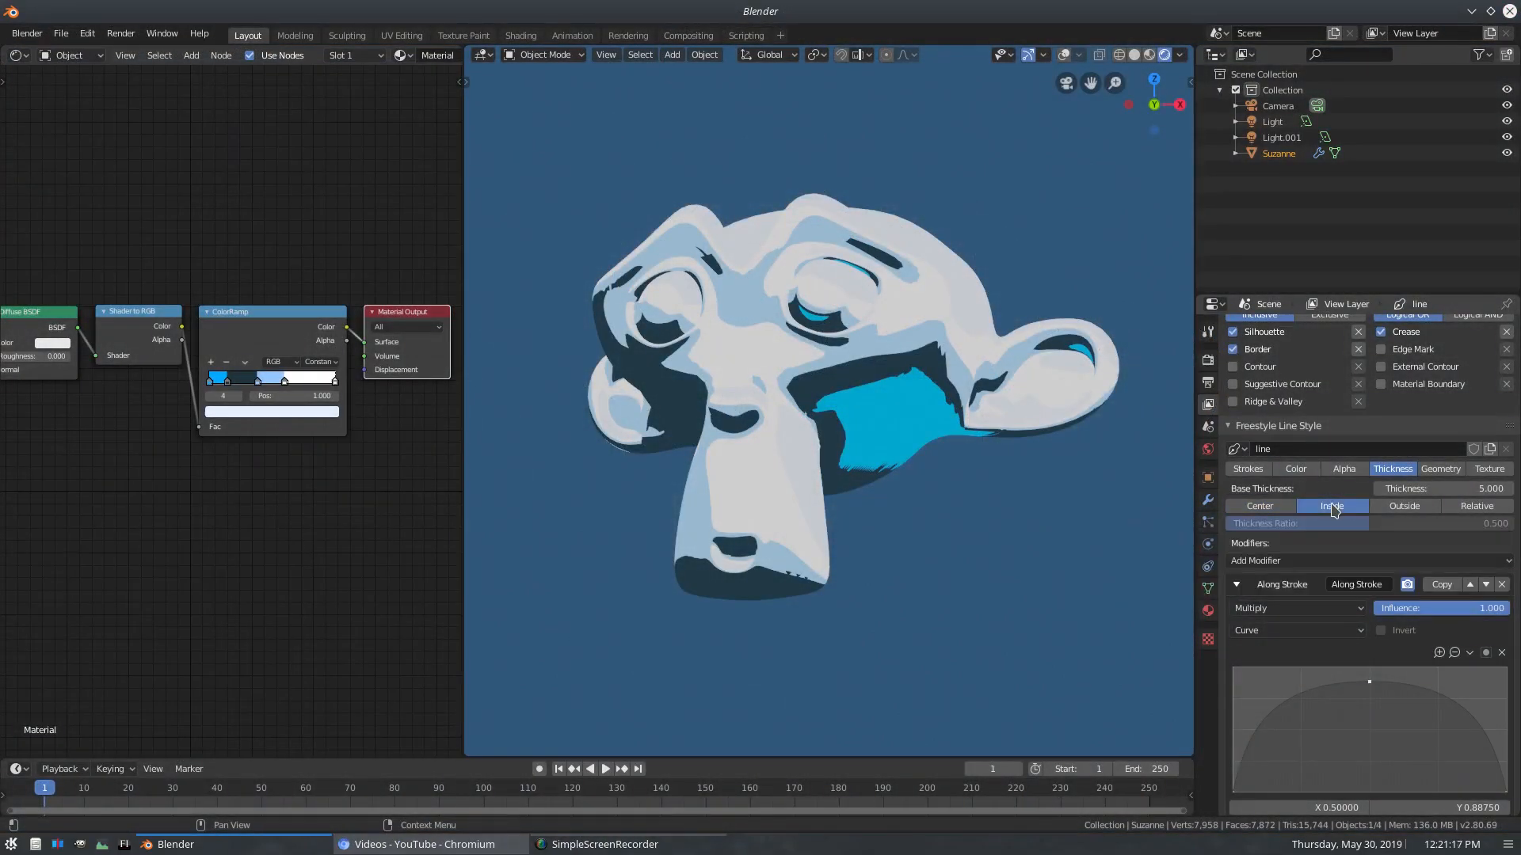
click(1427, 511)
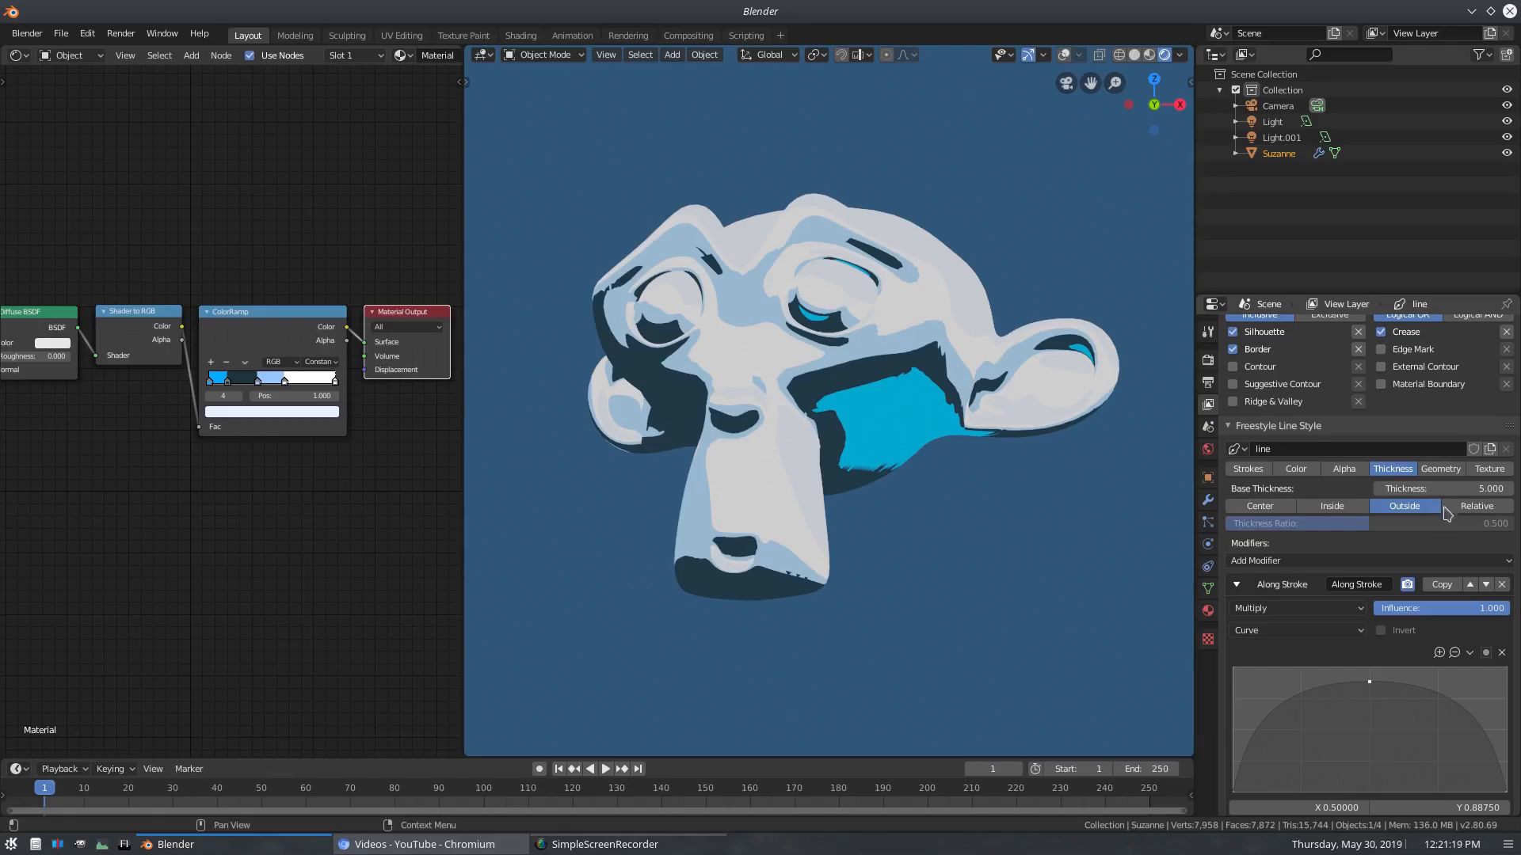
click(1448, 507)
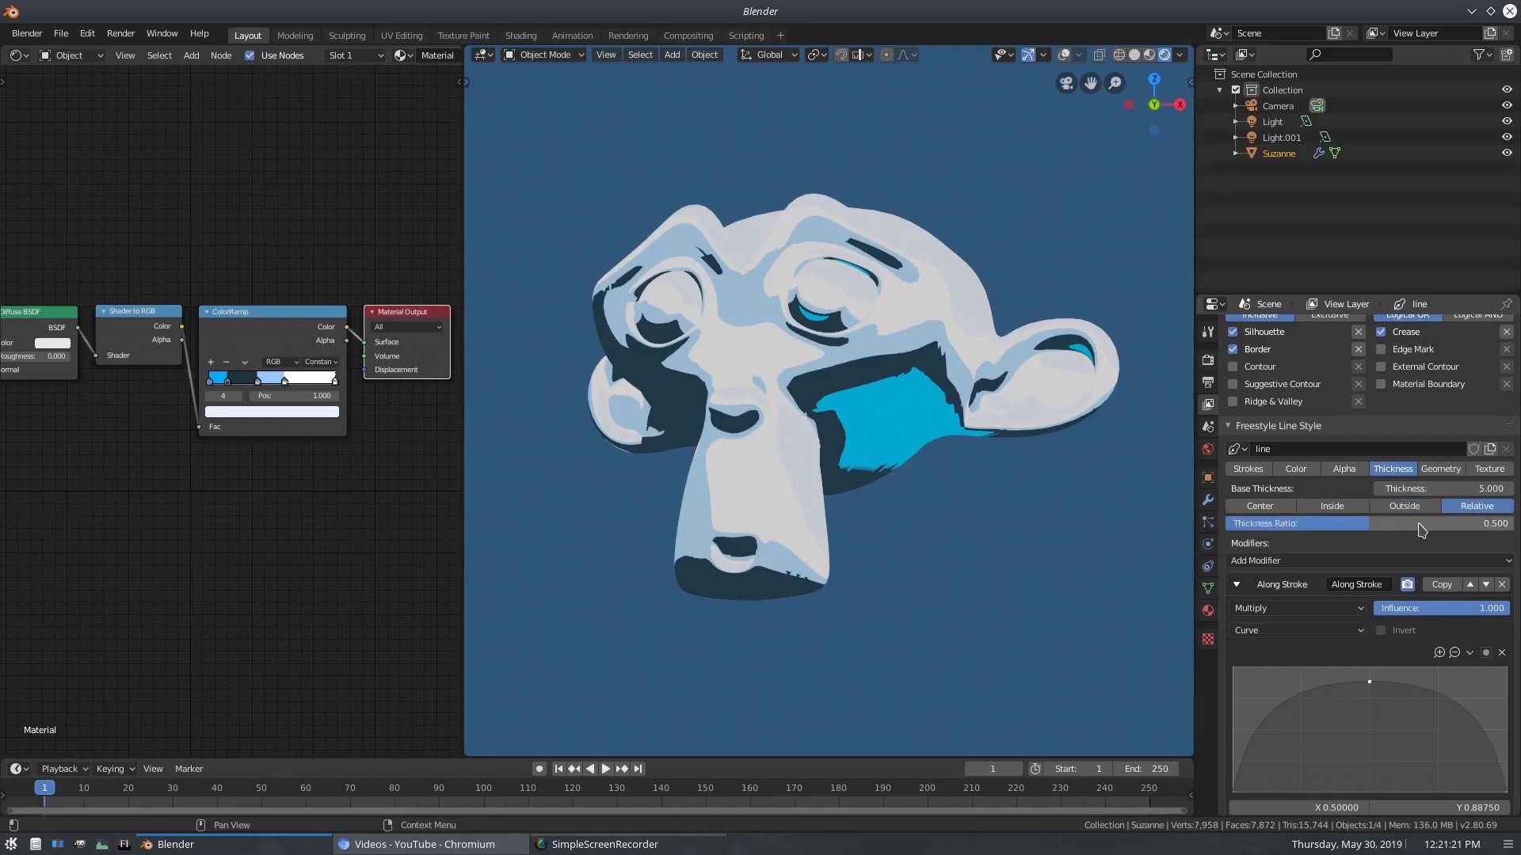
- Try different thickness ratios, reset the ratio to 0.5 and return the thickness position to Center
drag(1422, 531, 1227, 526)
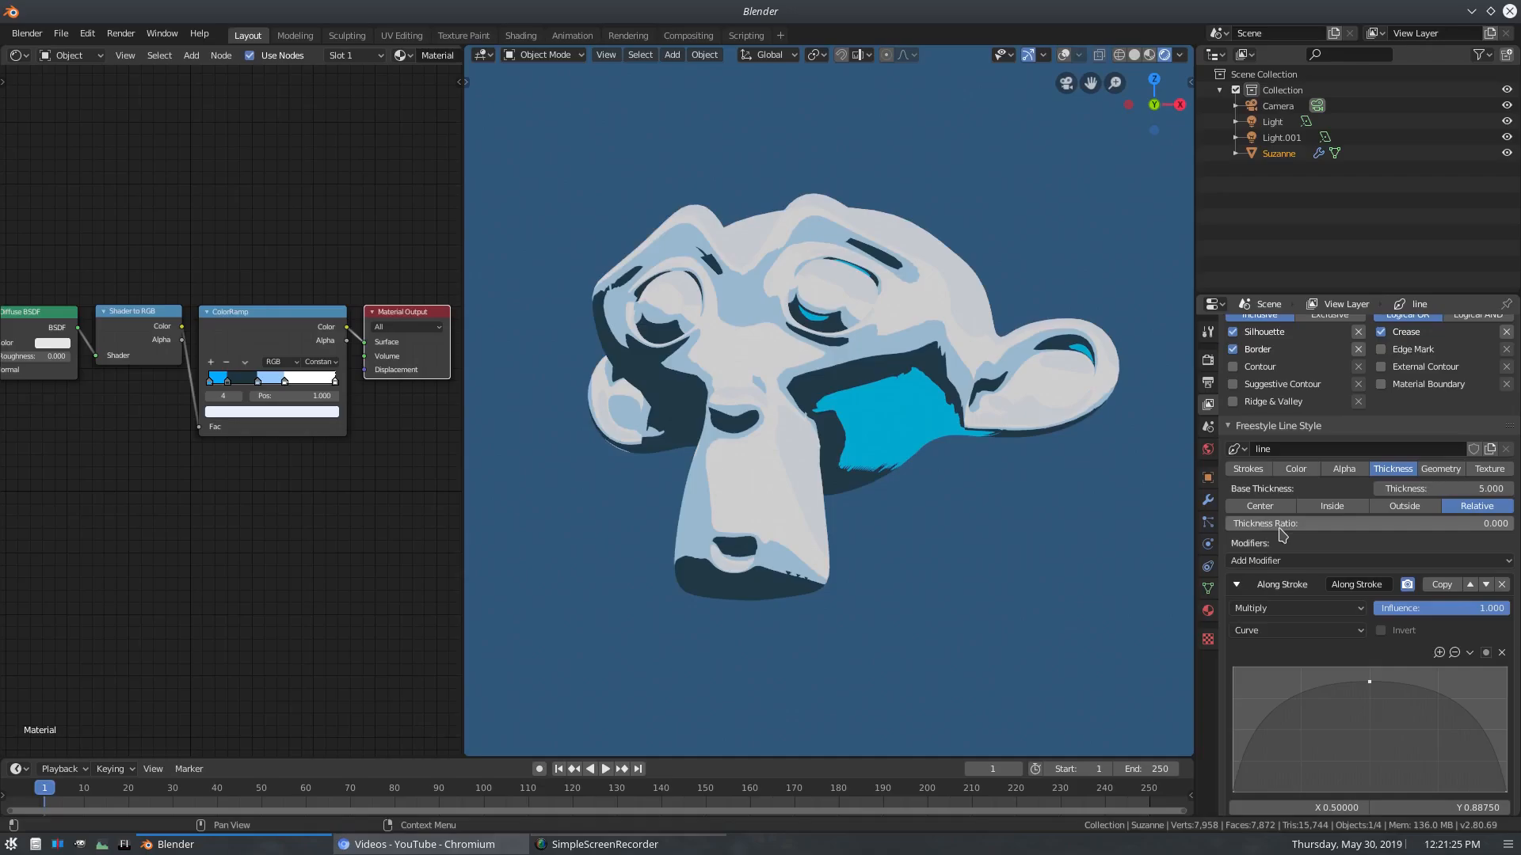
drag(1354, 529, 1418, 523)
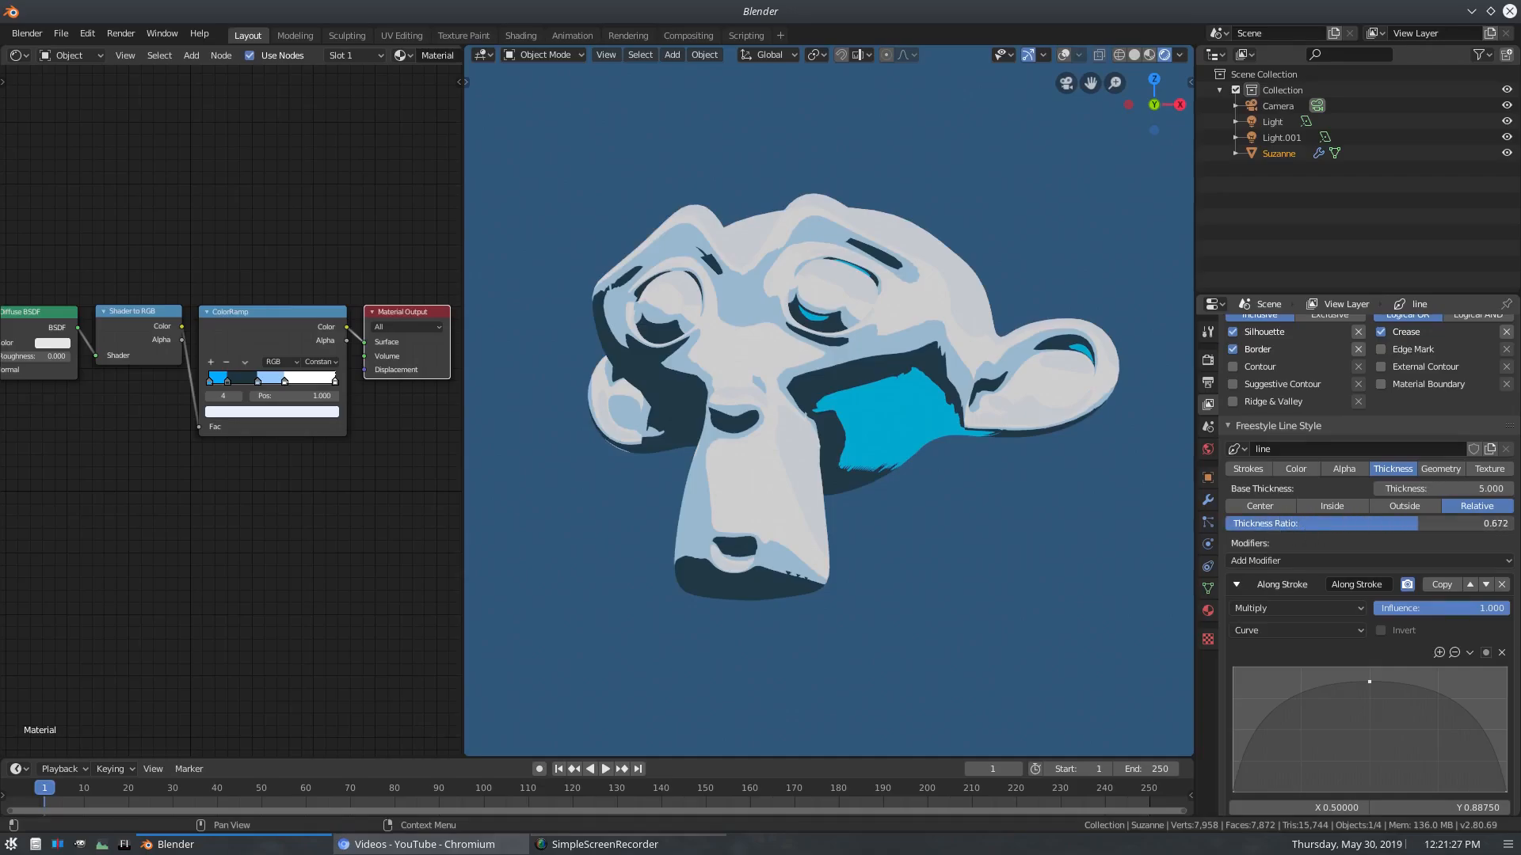
click(1423, 523)
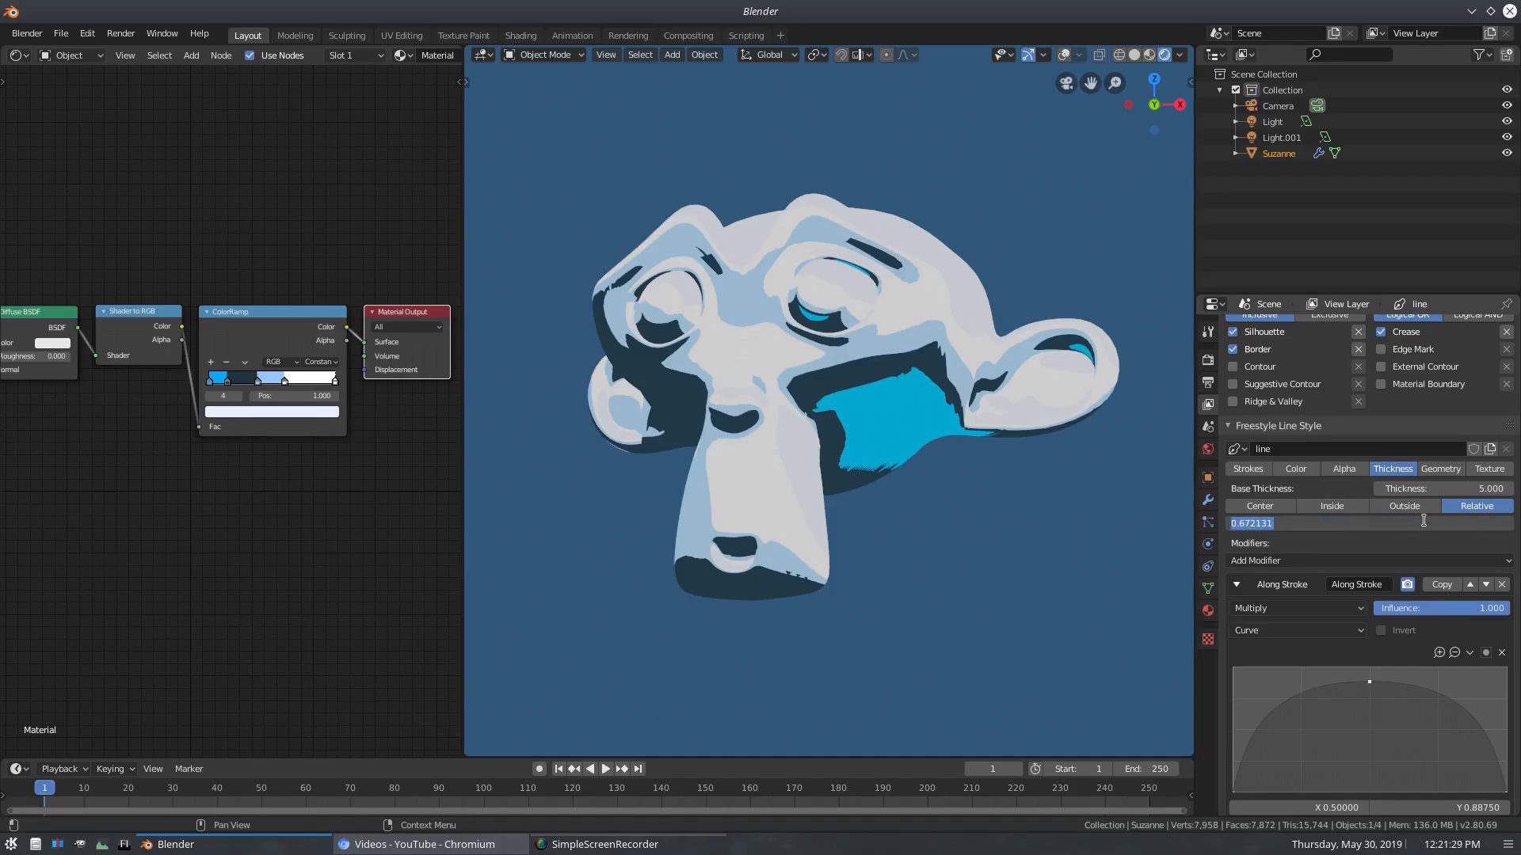
text(0.5)
key(Return)
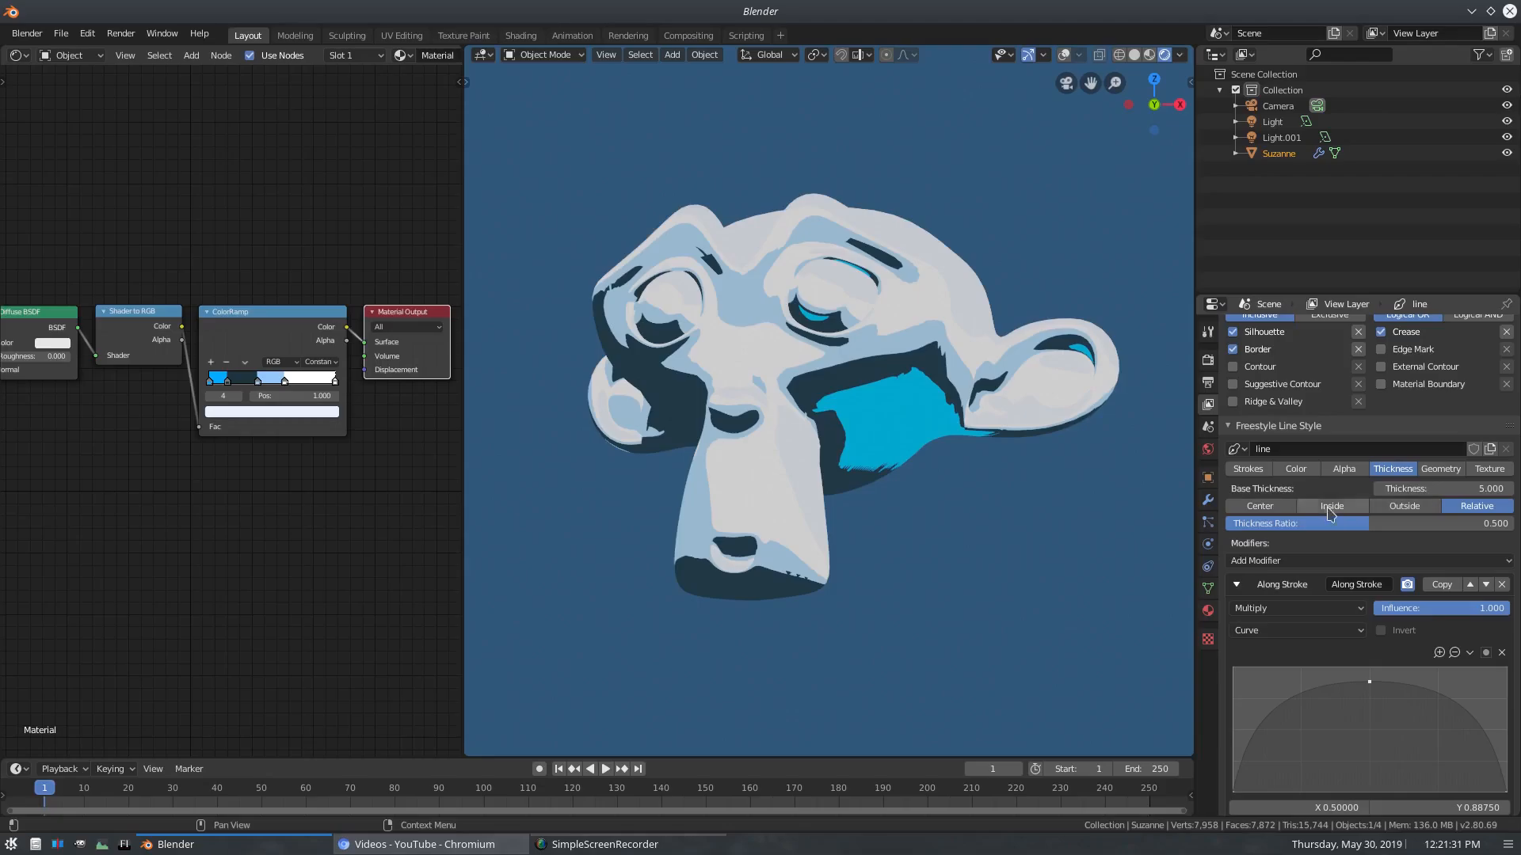
click(1259, 506)
- Raise both end points of the Along Stroke thickness curve to about 0.48
scroll(1377, 622, down, 1)
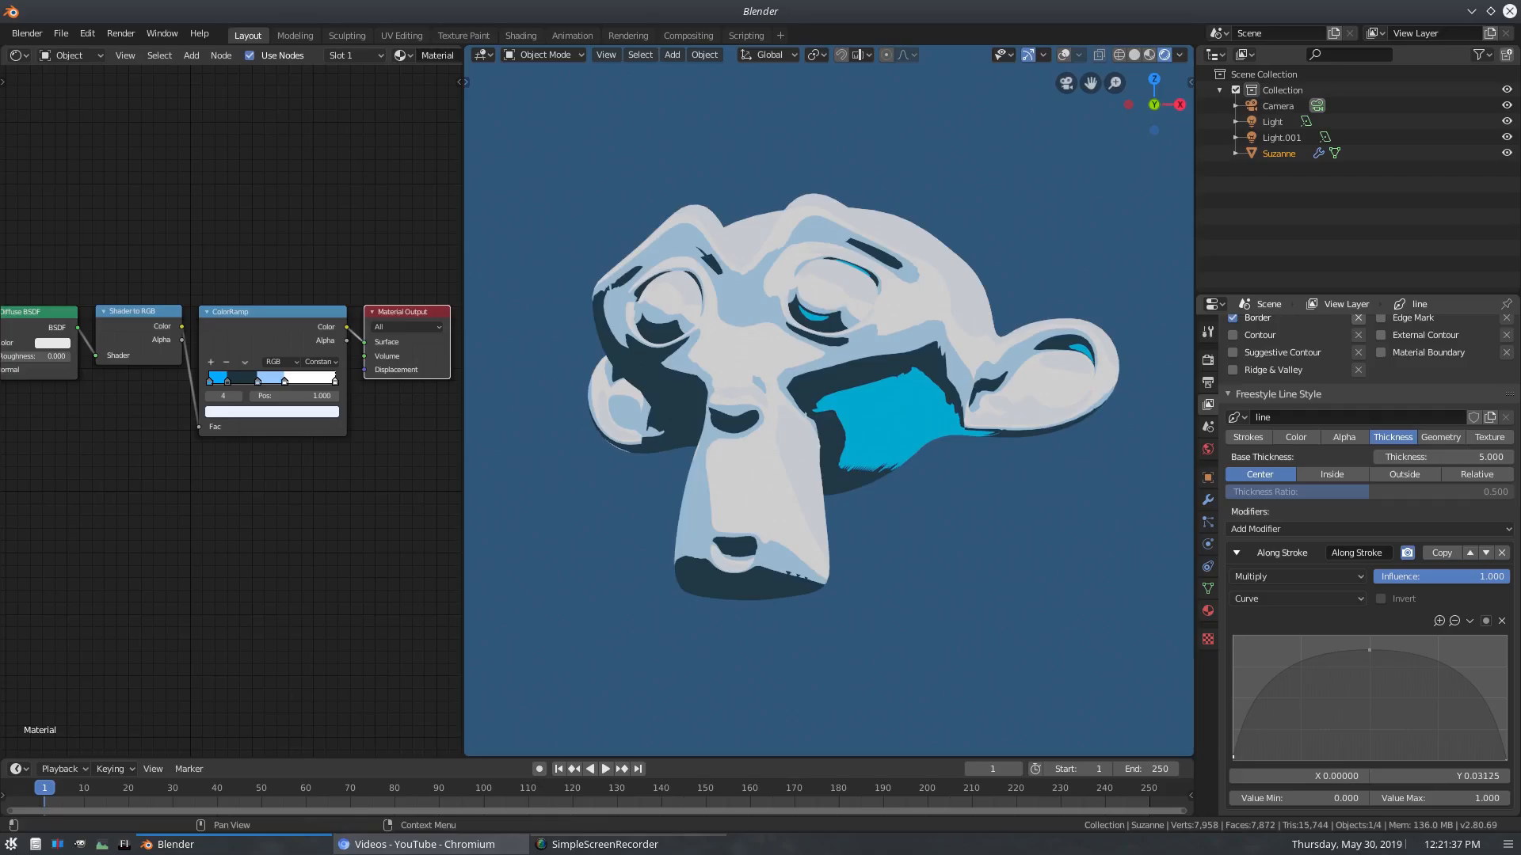
drag(1233, 743, 1232, 691)
drag(1506, 759, 1506, 700)
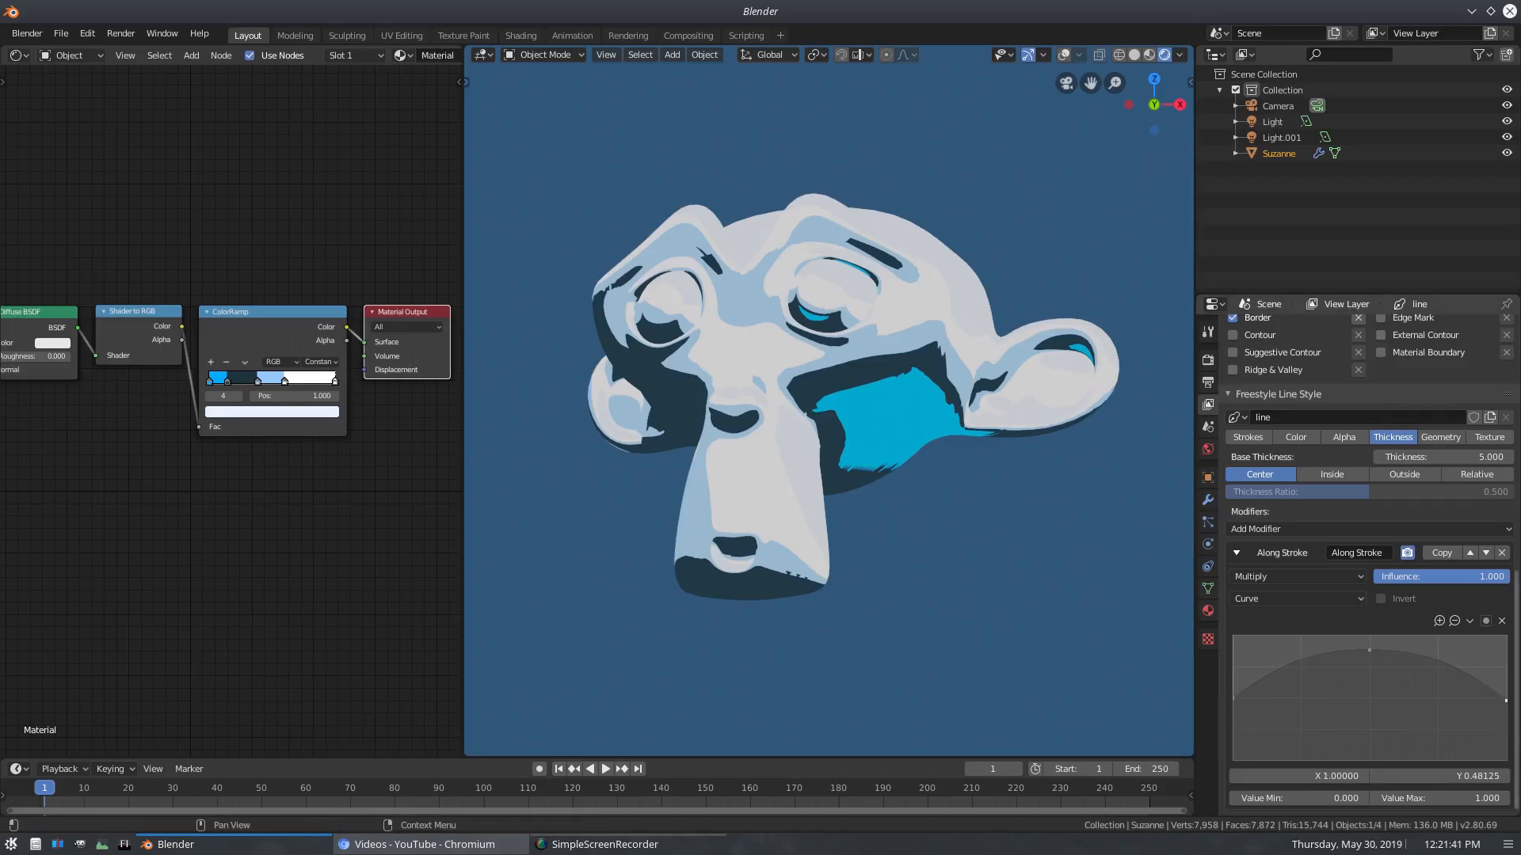
- Render the current frame, examine how the flatter thickness curve affects the outlines, and close the render result
click(121, 33)
click(139, 47)
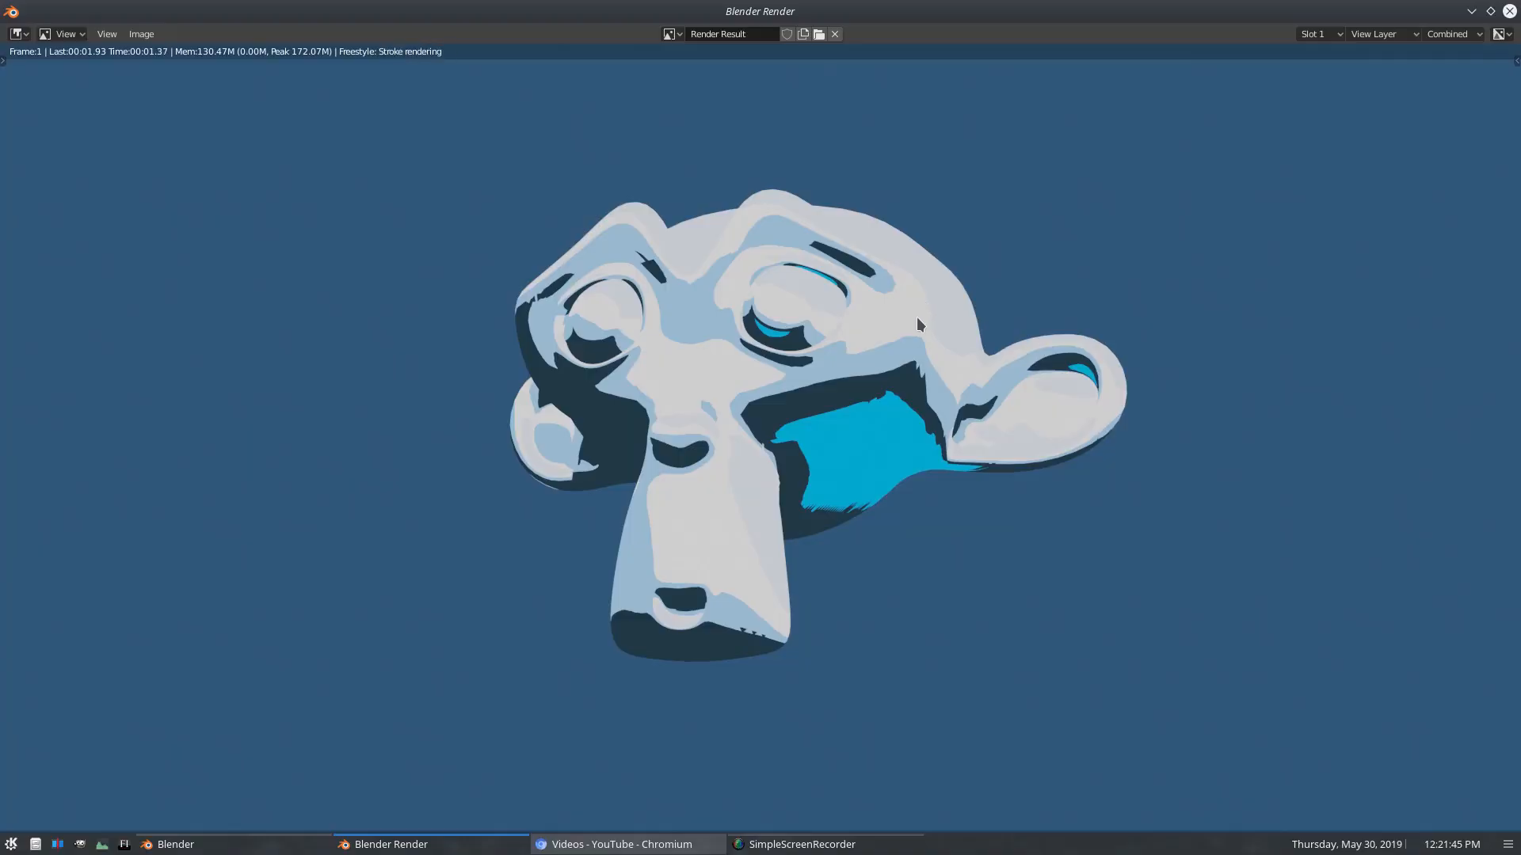
scroll(638, 501, up, 3)
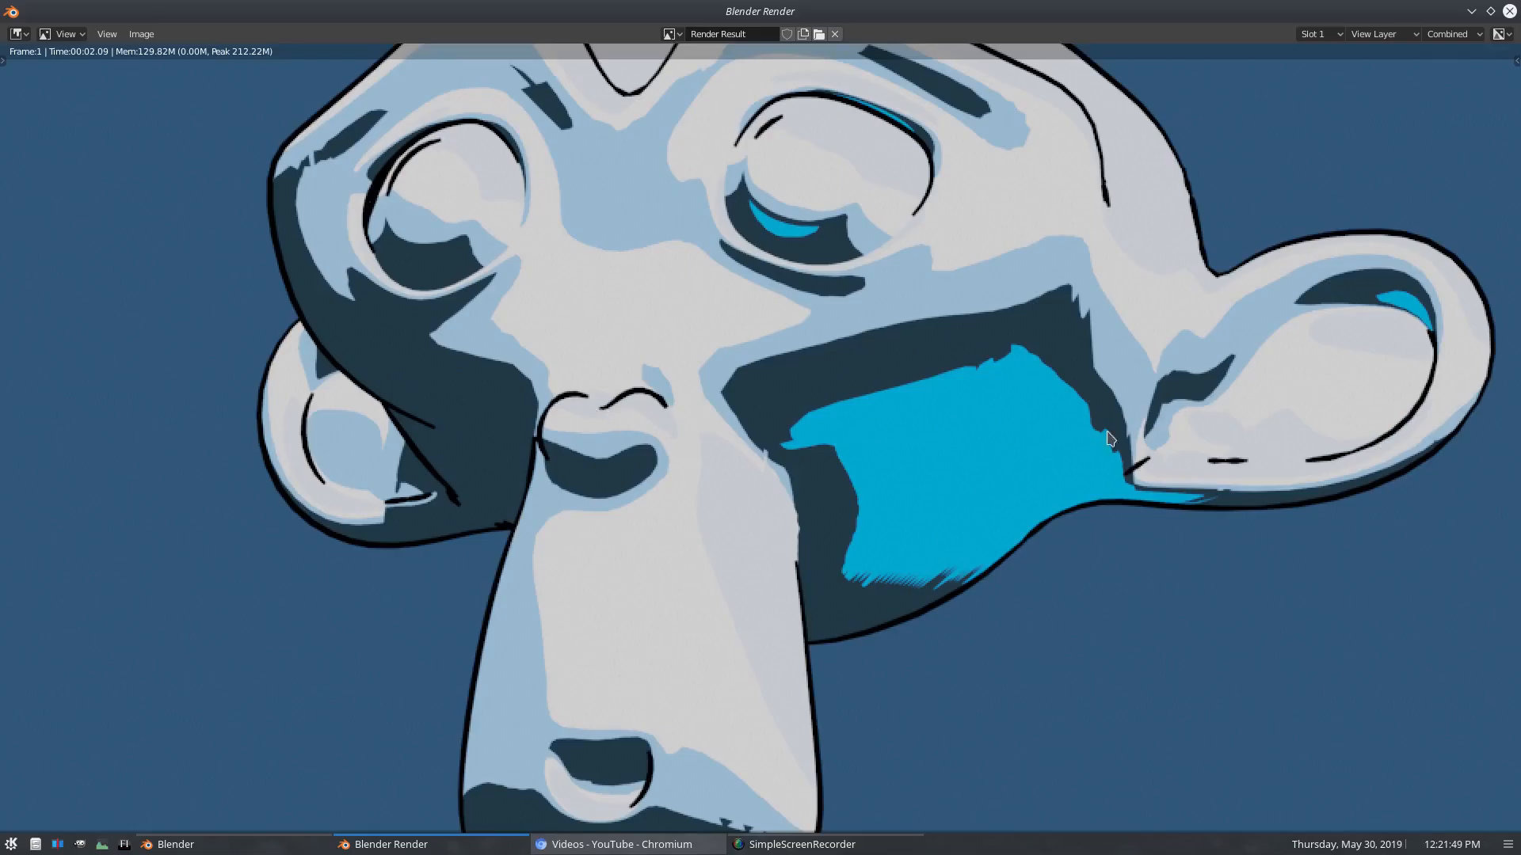
scroll(1244, 458, down, 3)
scroll(1185, 502, up, 1)
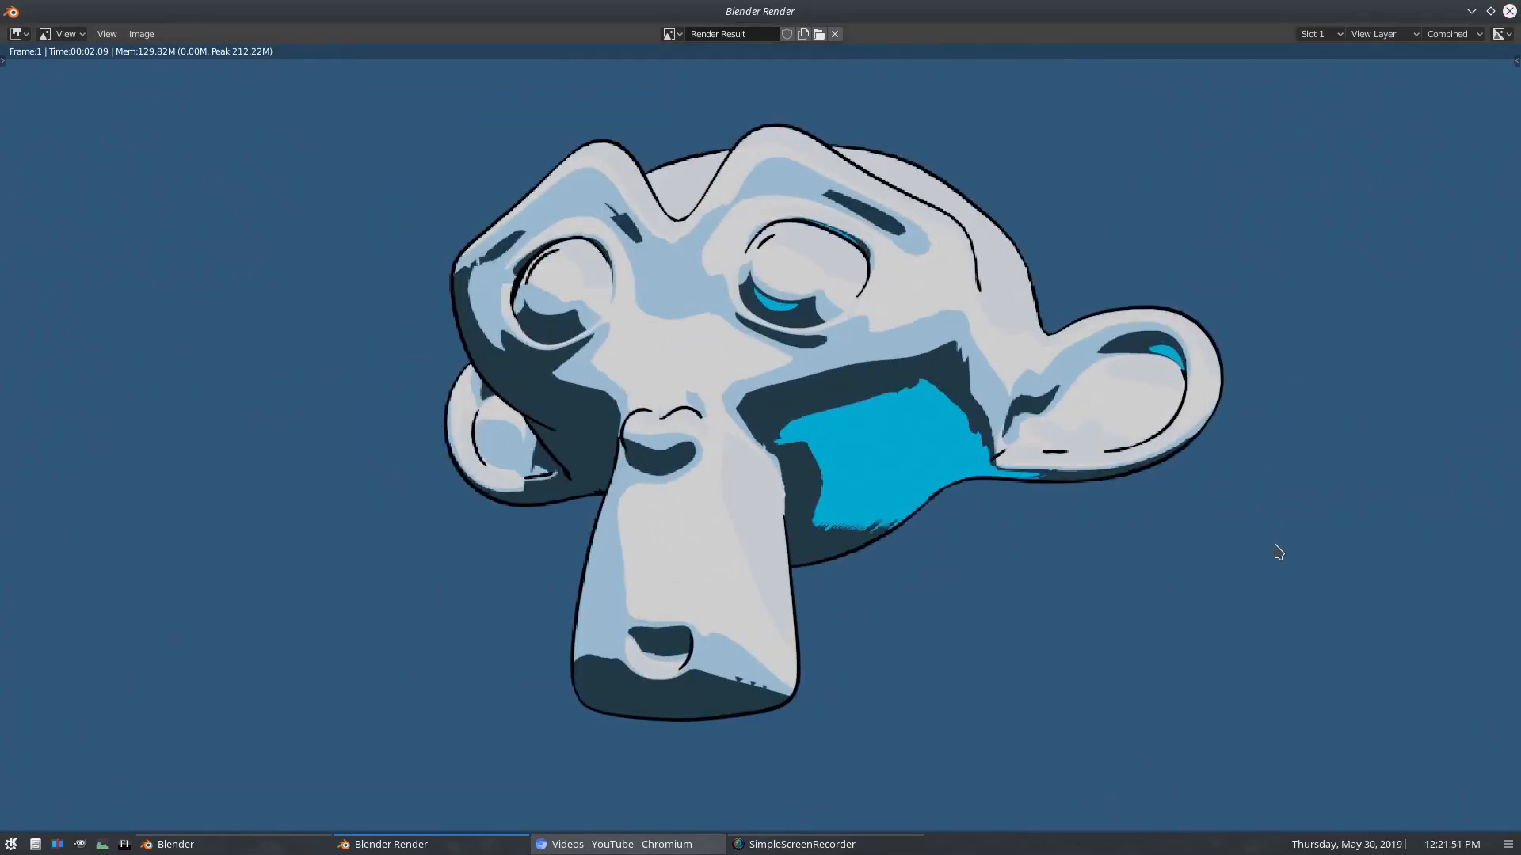
scroll(1168, 333, down, 2)
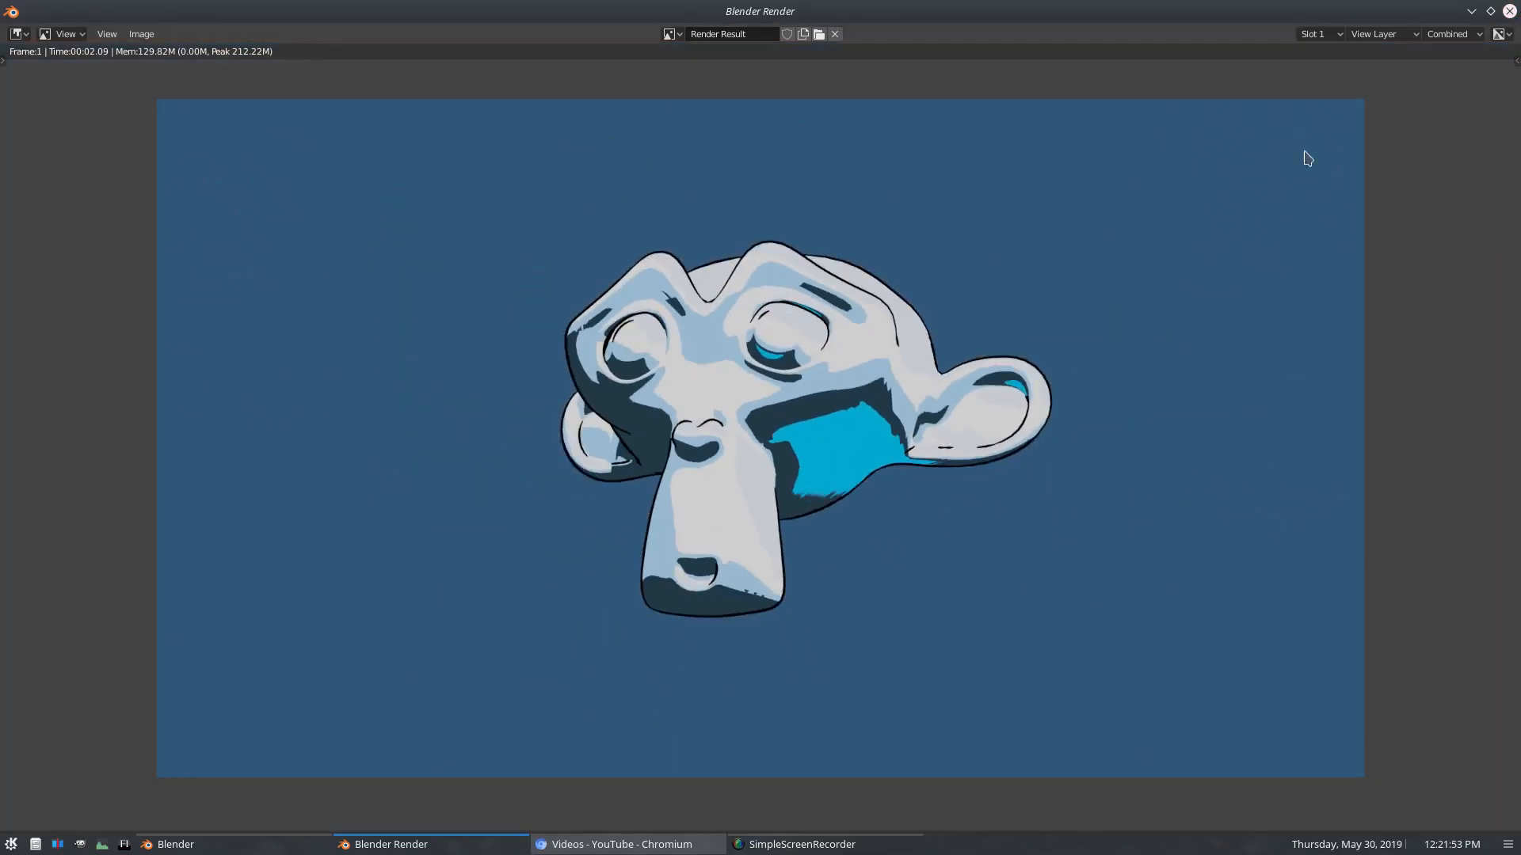
key(Escape)
- Lower both end points of the Along Stroke curve to about 0.23 and collapse the modifier
drag(1234, 701, 1234, 732)
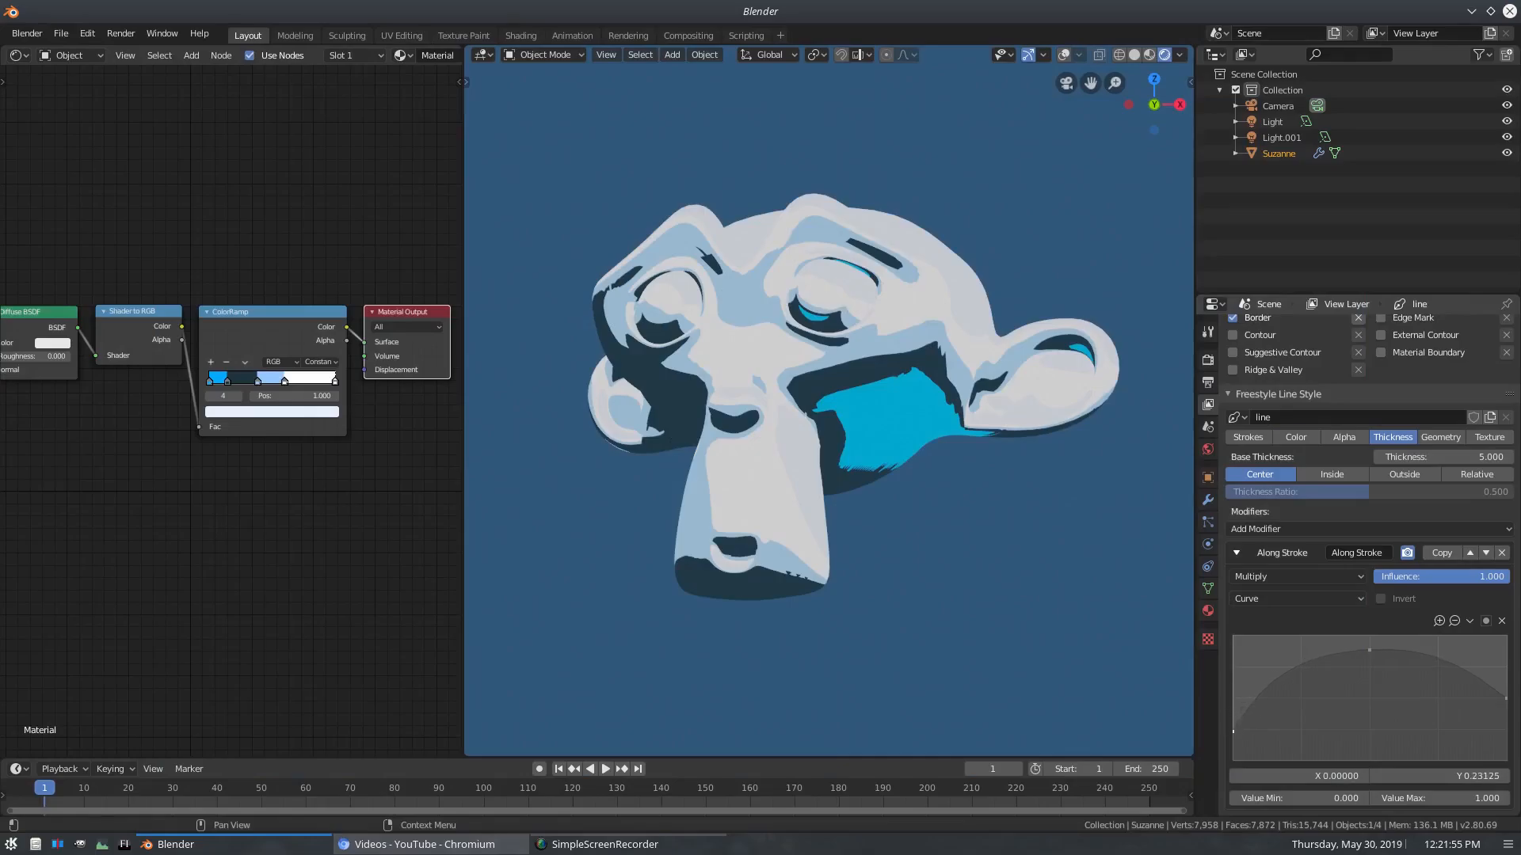
drag(1505, 699, 1505, 728)
click(1238, 554)
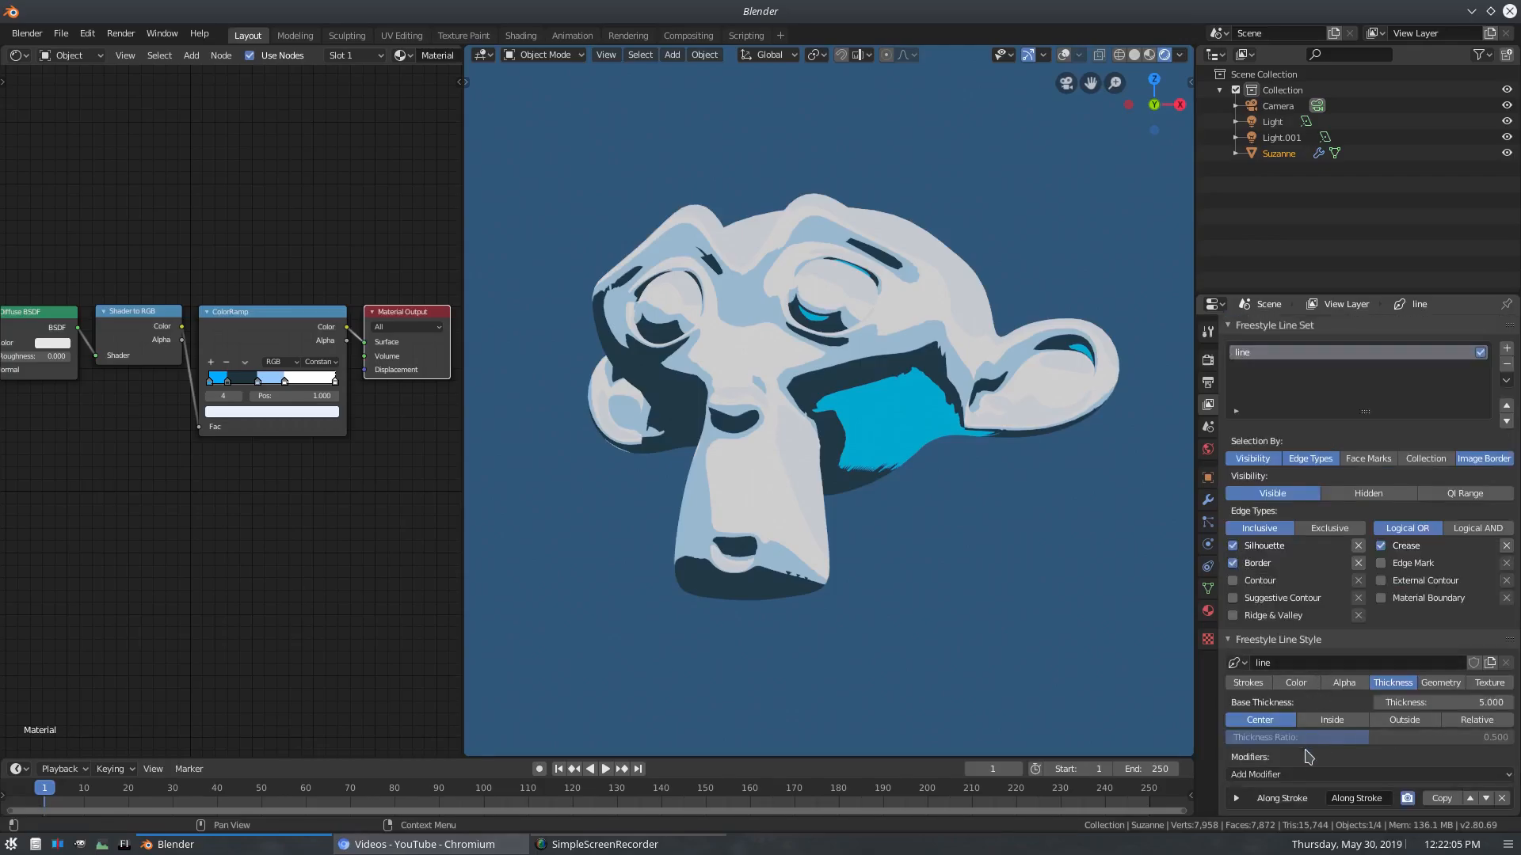
- Add a Noise modifier to the line style's thickness
click(1285, 776)
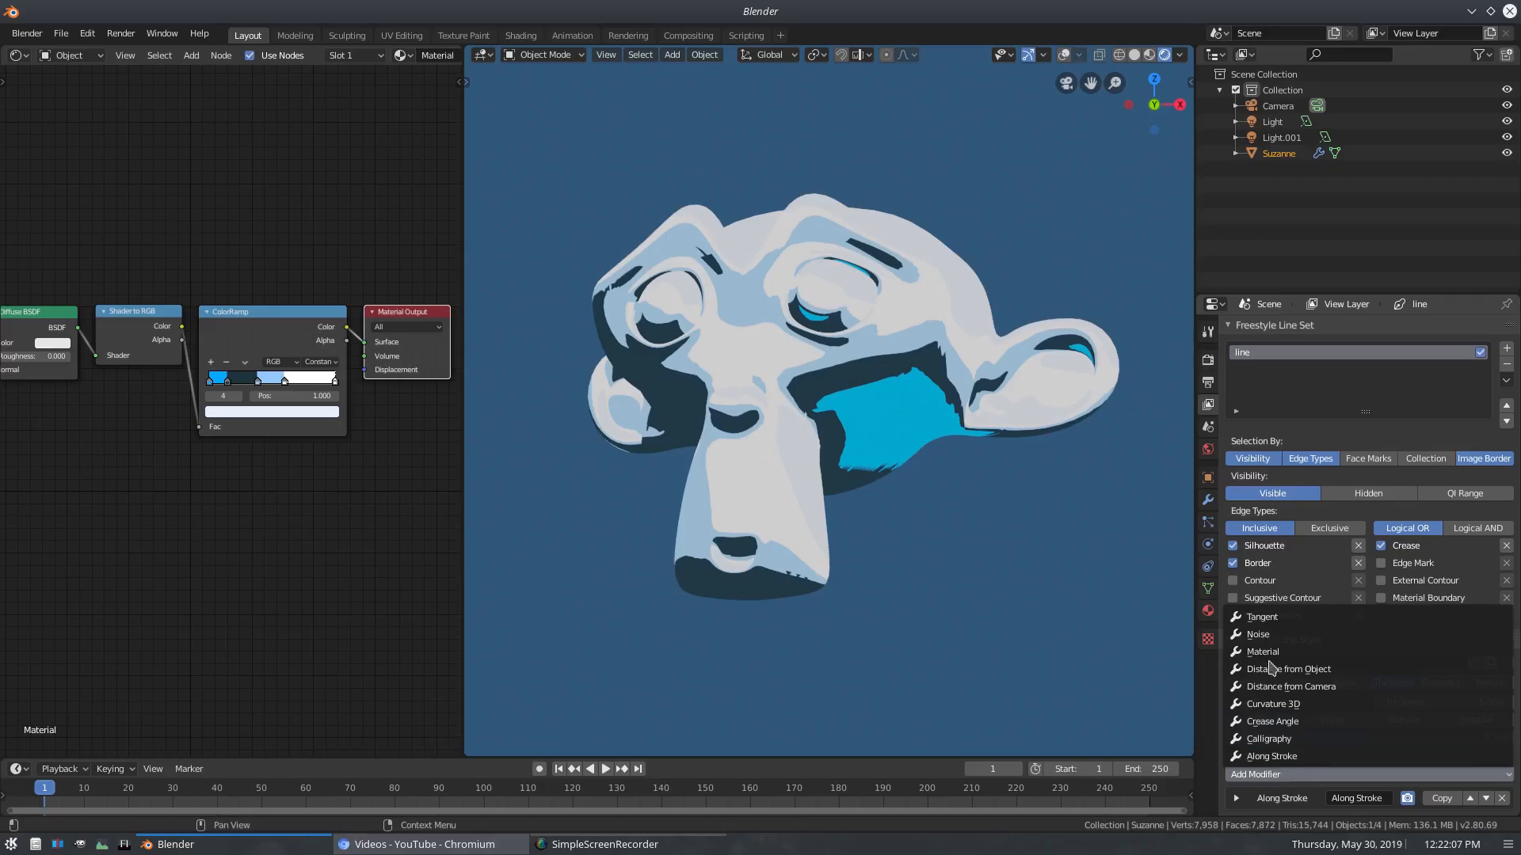
click(1267, 635)
scroll(1333, 696, down, 3)
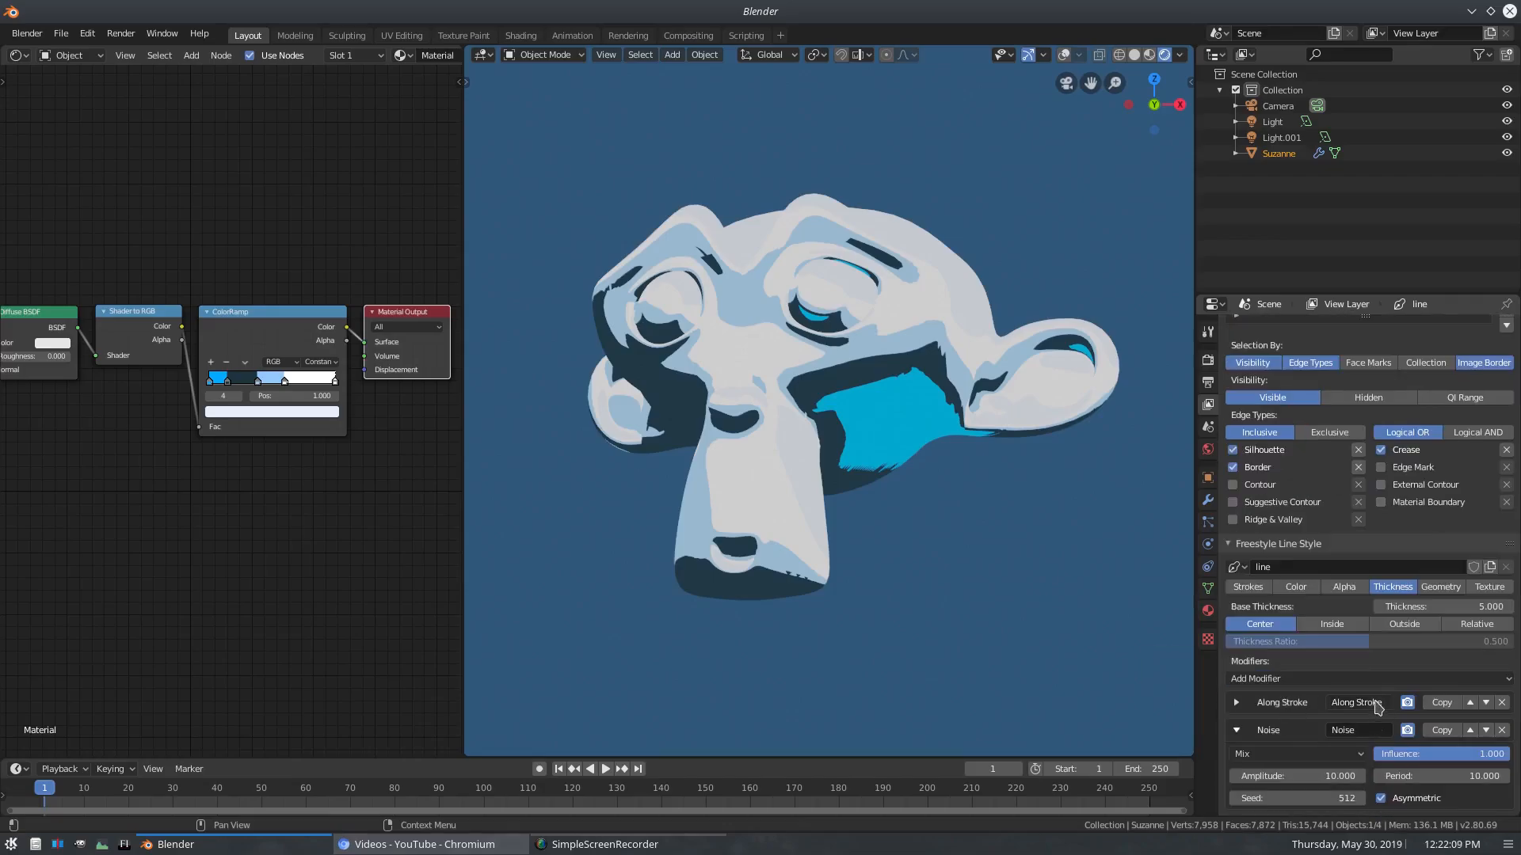
- Render the current frame, inspect the noise effect on Suzanne's outlines, and close the render result
click(121, 32)
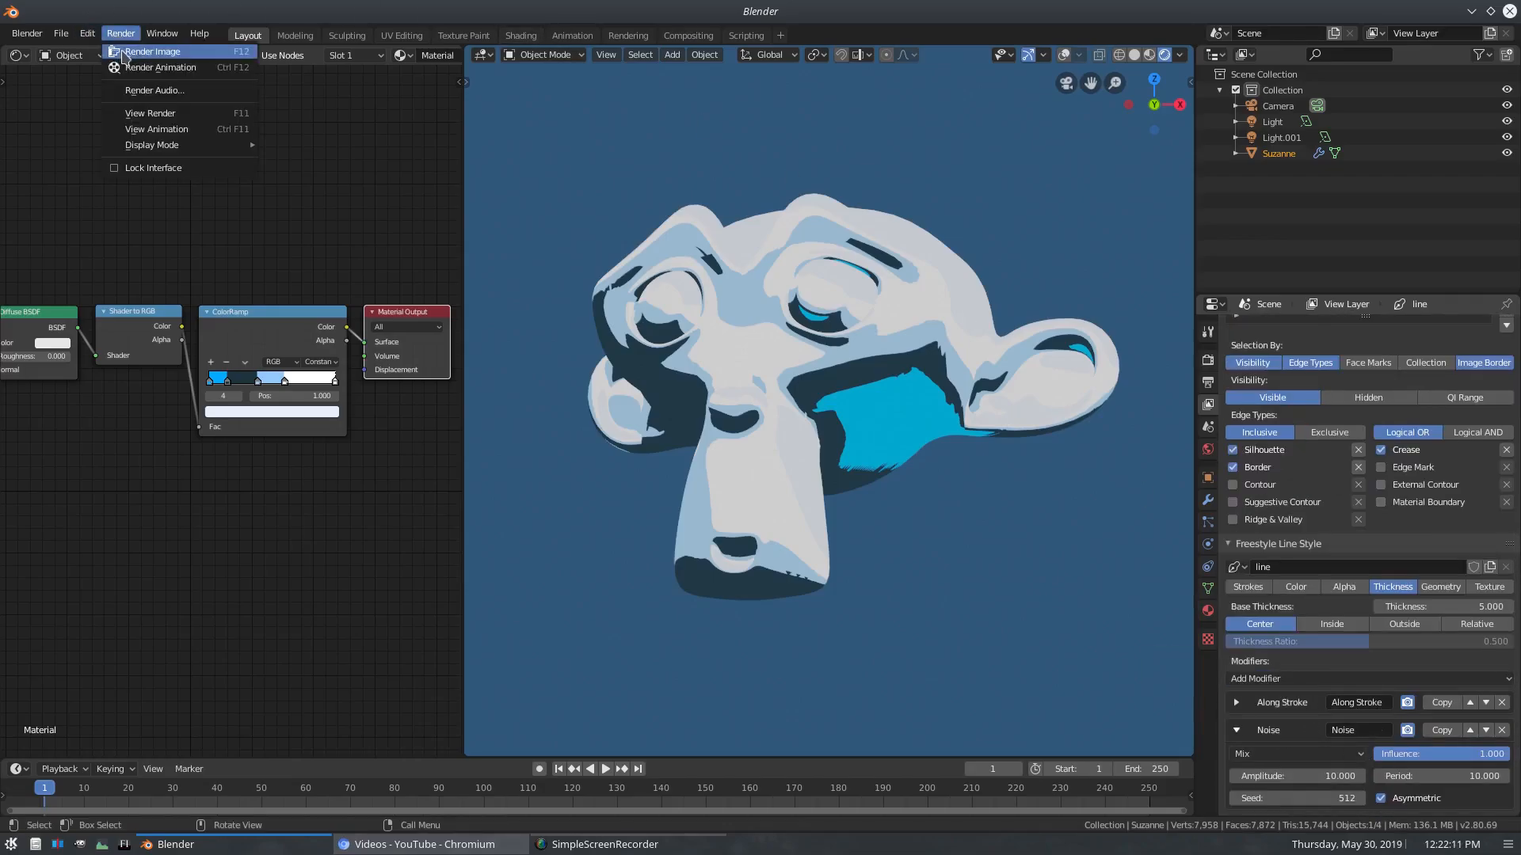
click(152, 52)
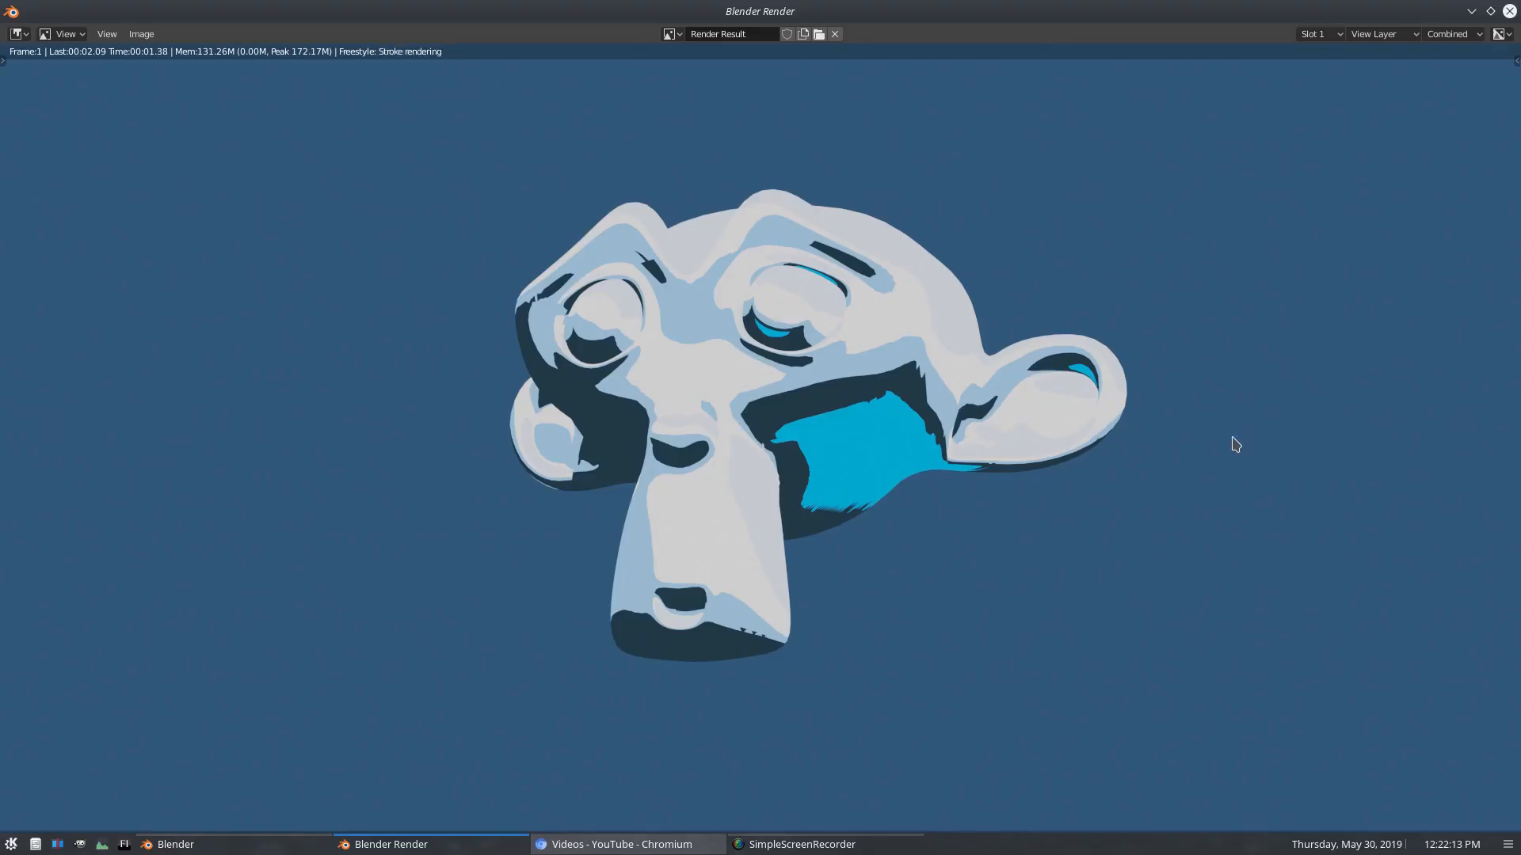
scroll(915, 468, down, 2)
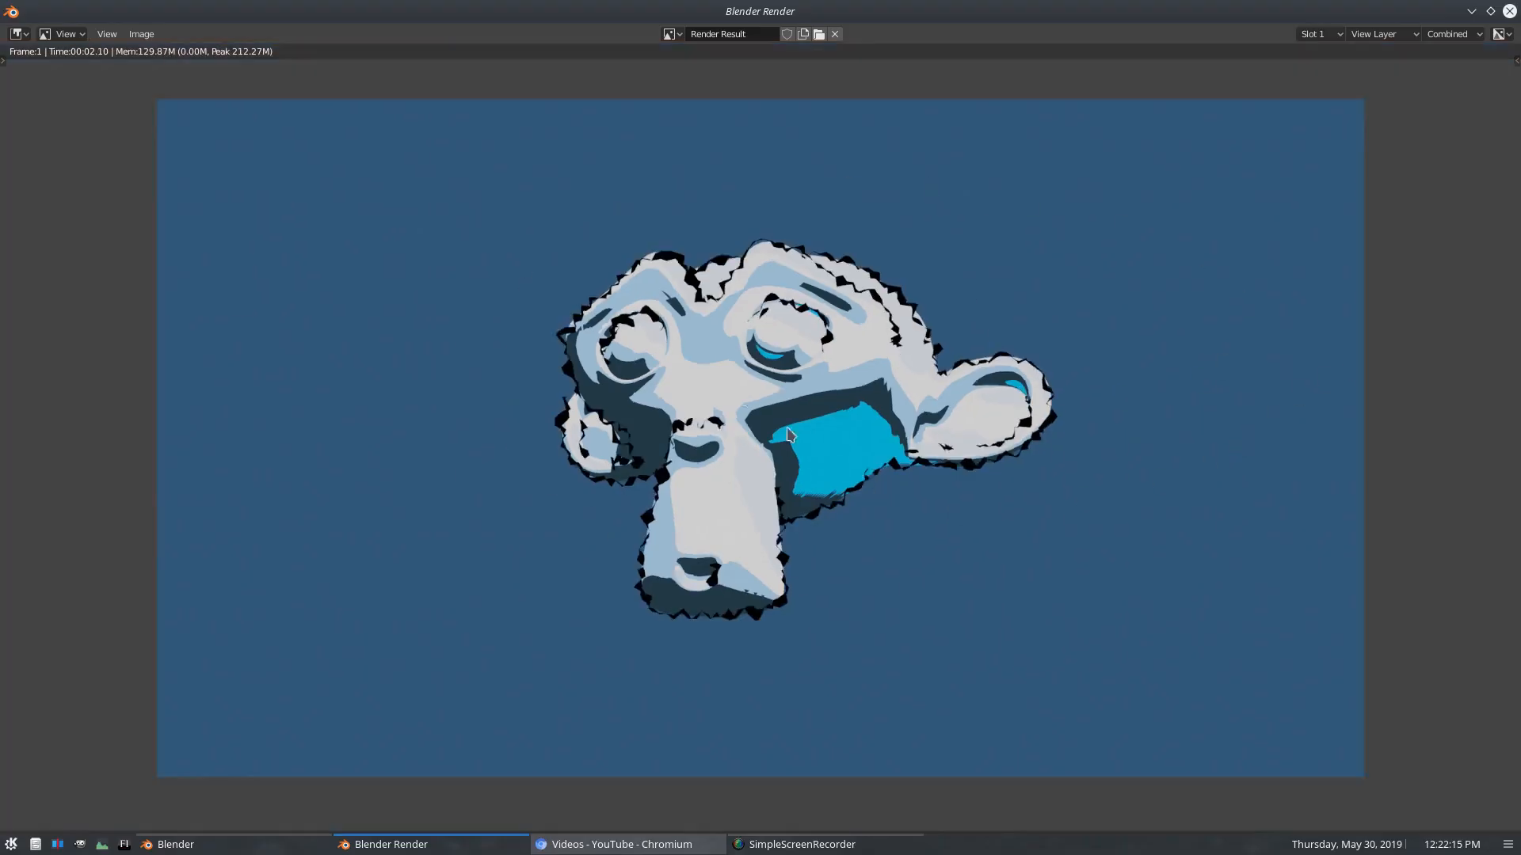
scroll(846, 470, up, 2)
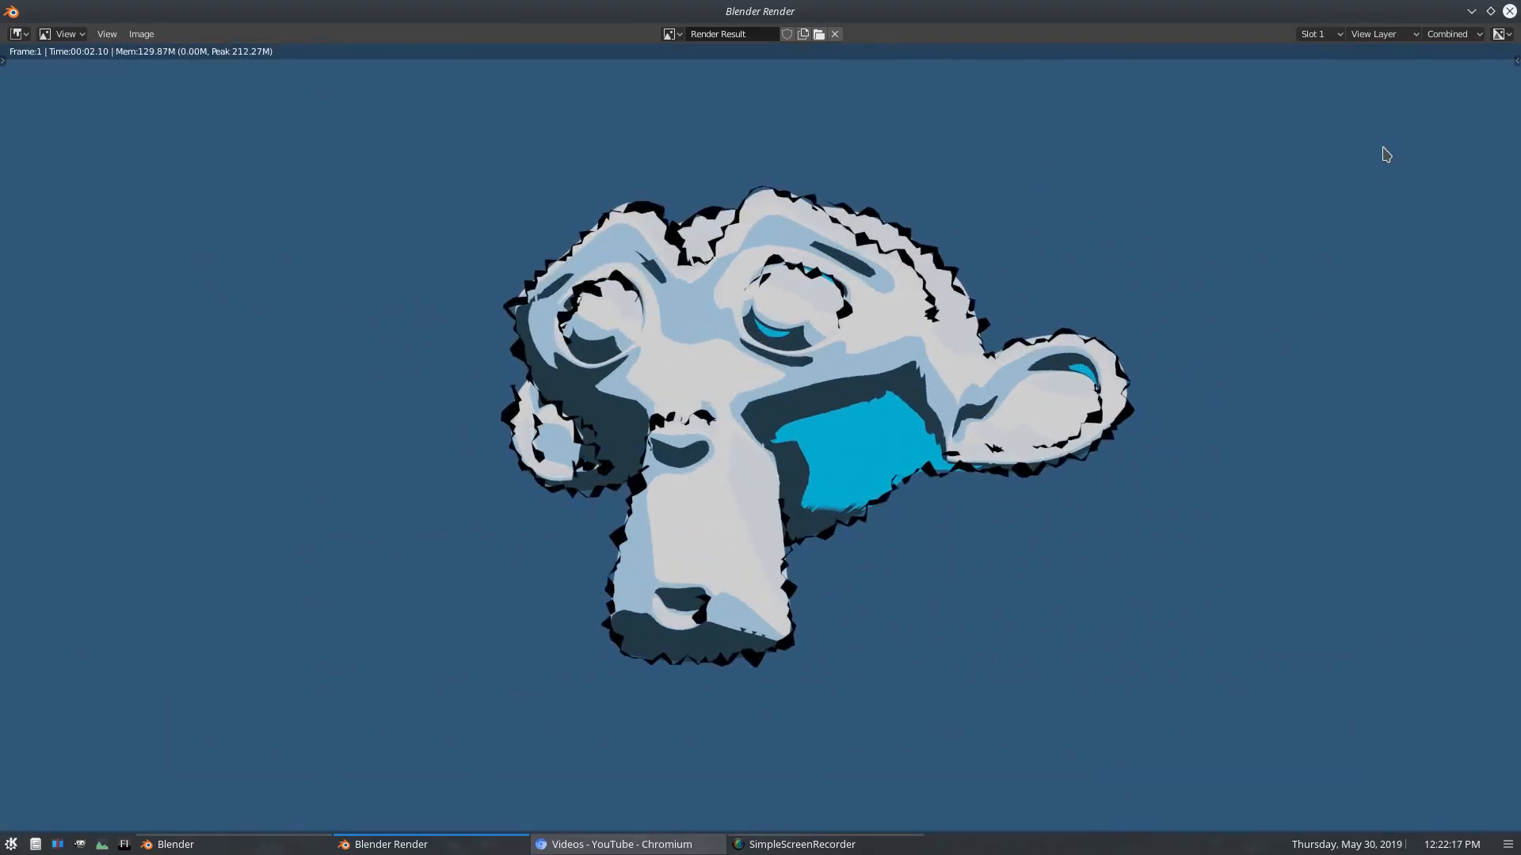
click(1509, 11)
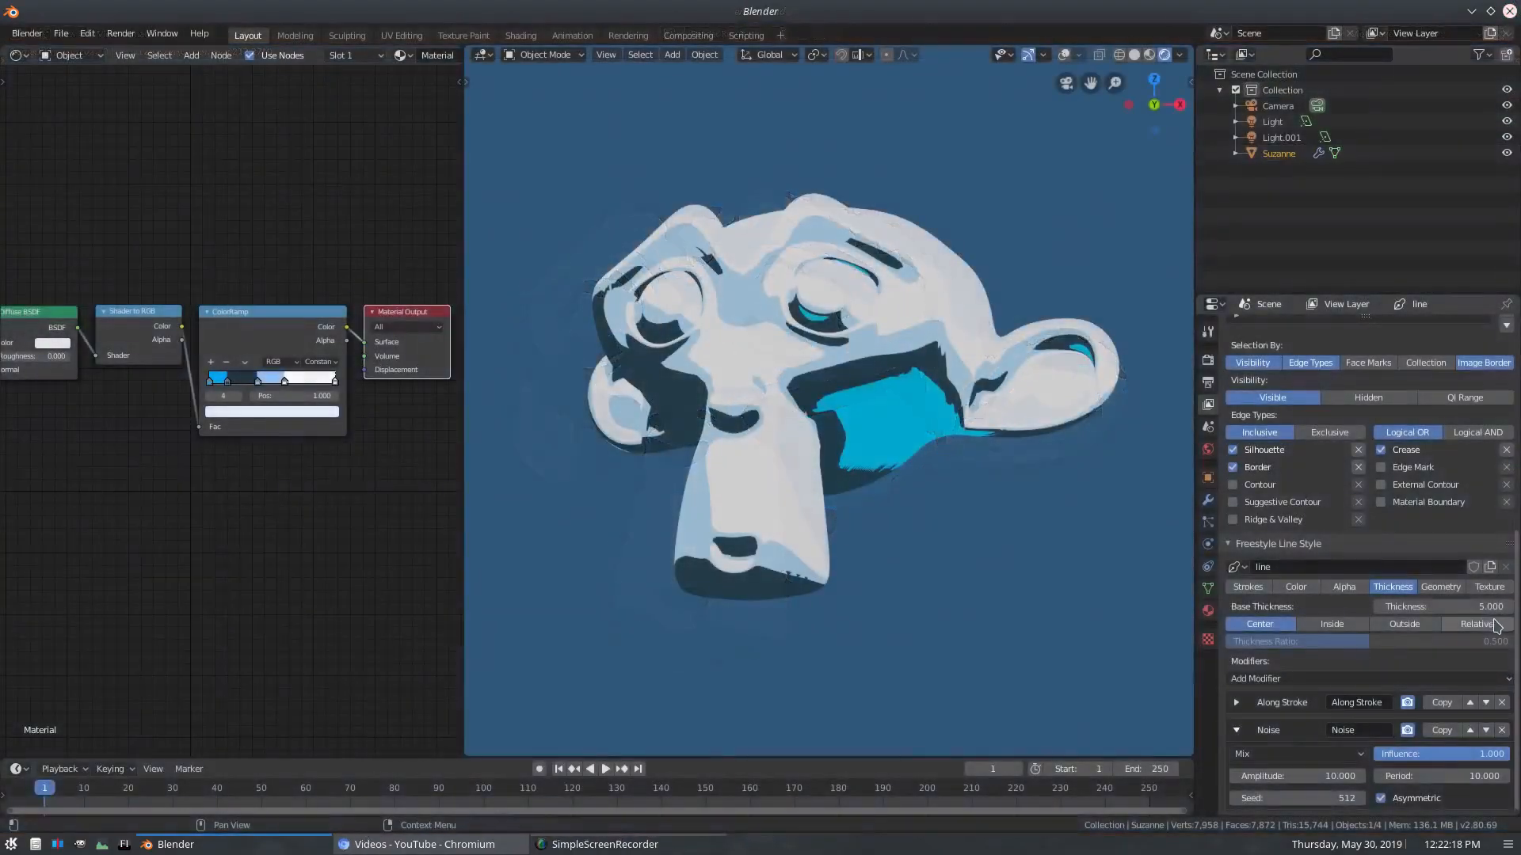
- Set the Noise modifier's amplitude to 0.5
click(1313, 775)
text(1)
key(Return)
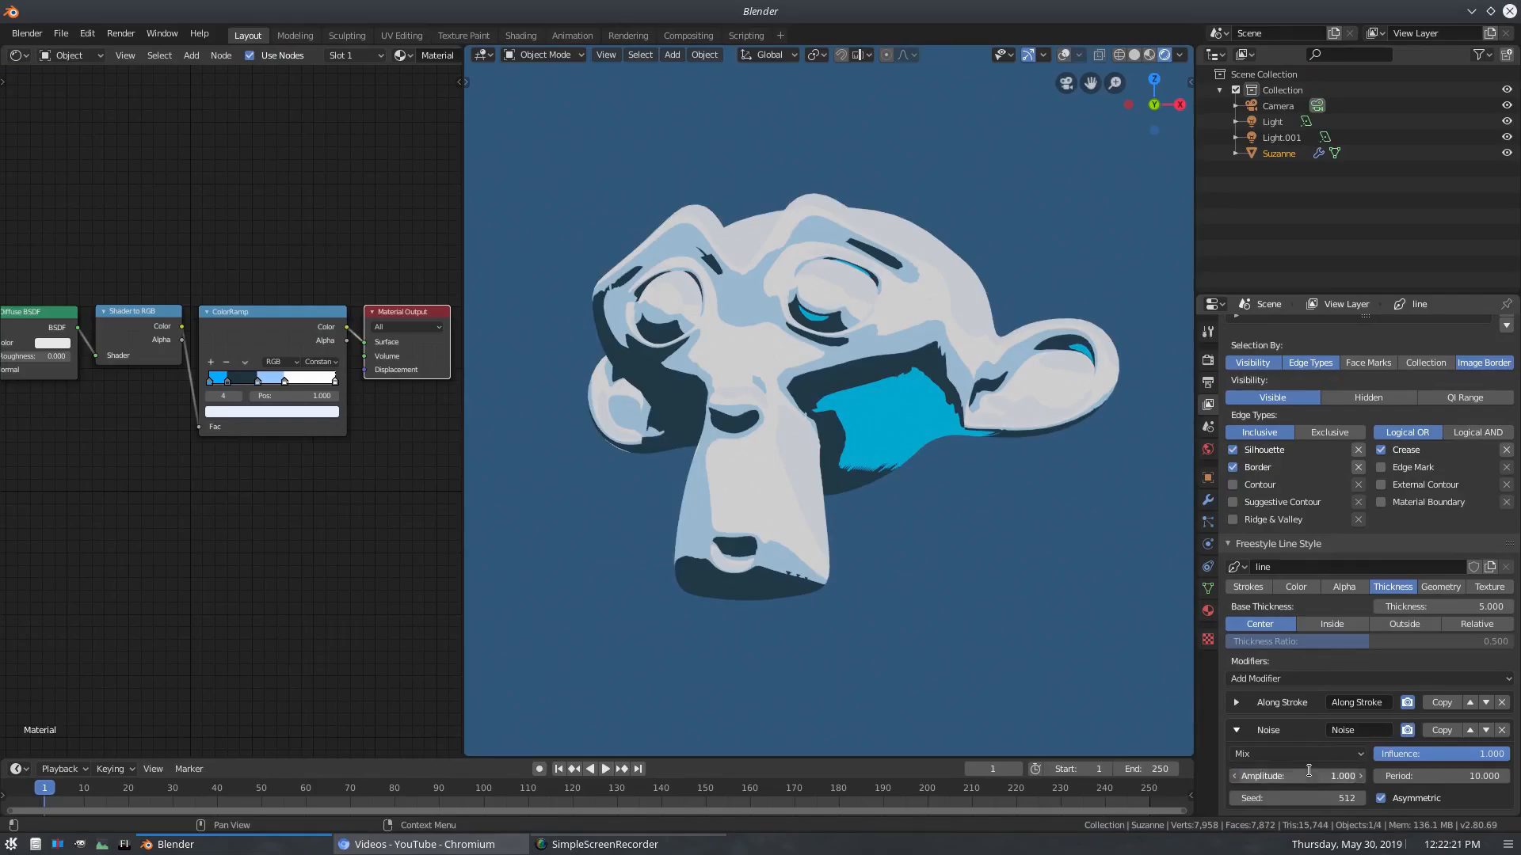
click(1308, 771)
text(.5)
key(Return)
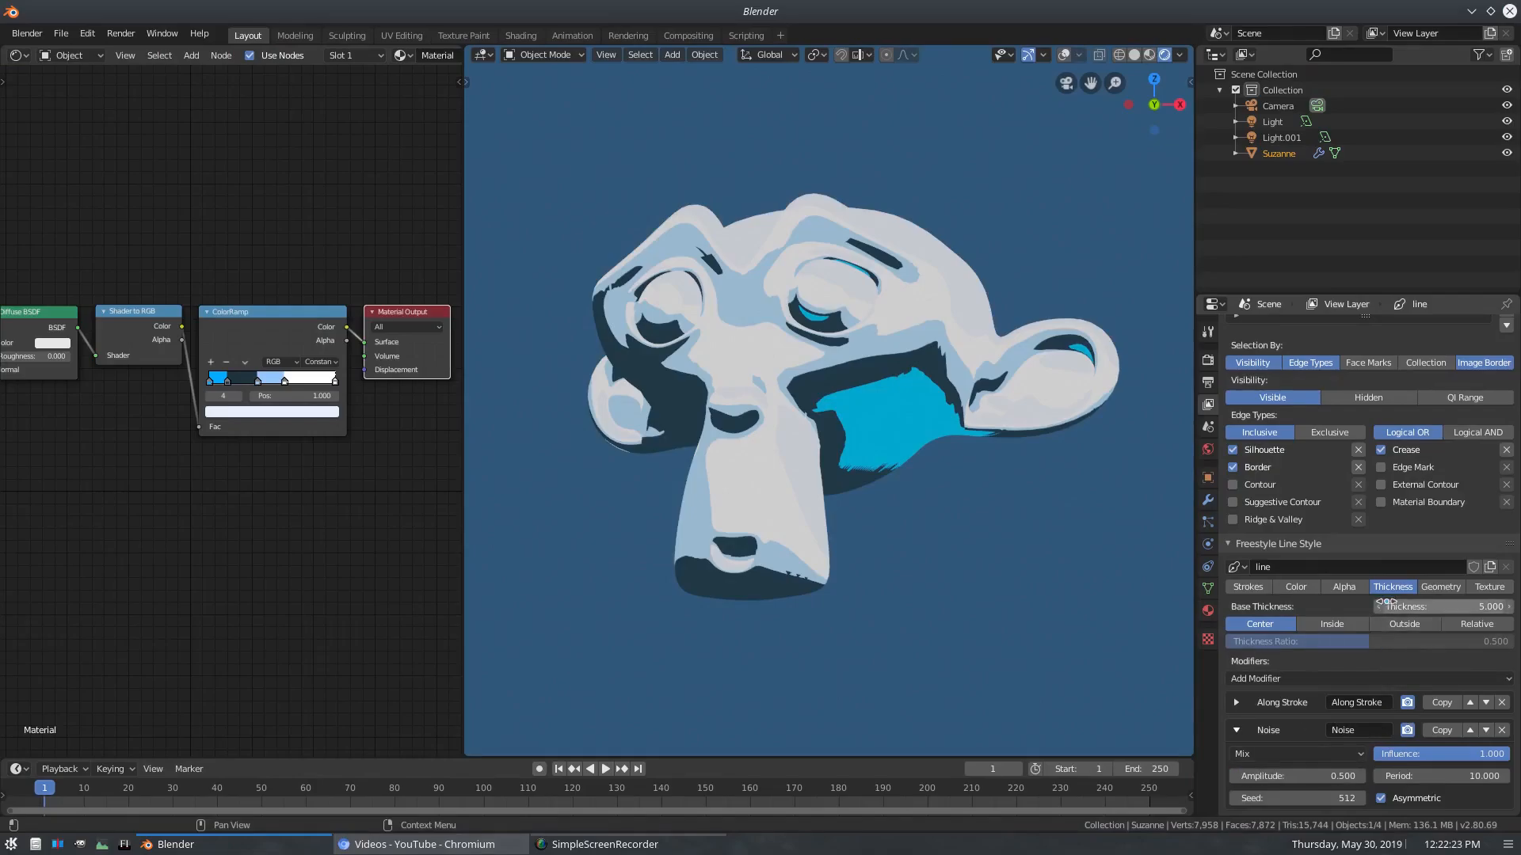
- Render the current frame and examine the subtler noise on the outlines up close around Suzanne's muzzle
click(117, 34)
click(138, 51)
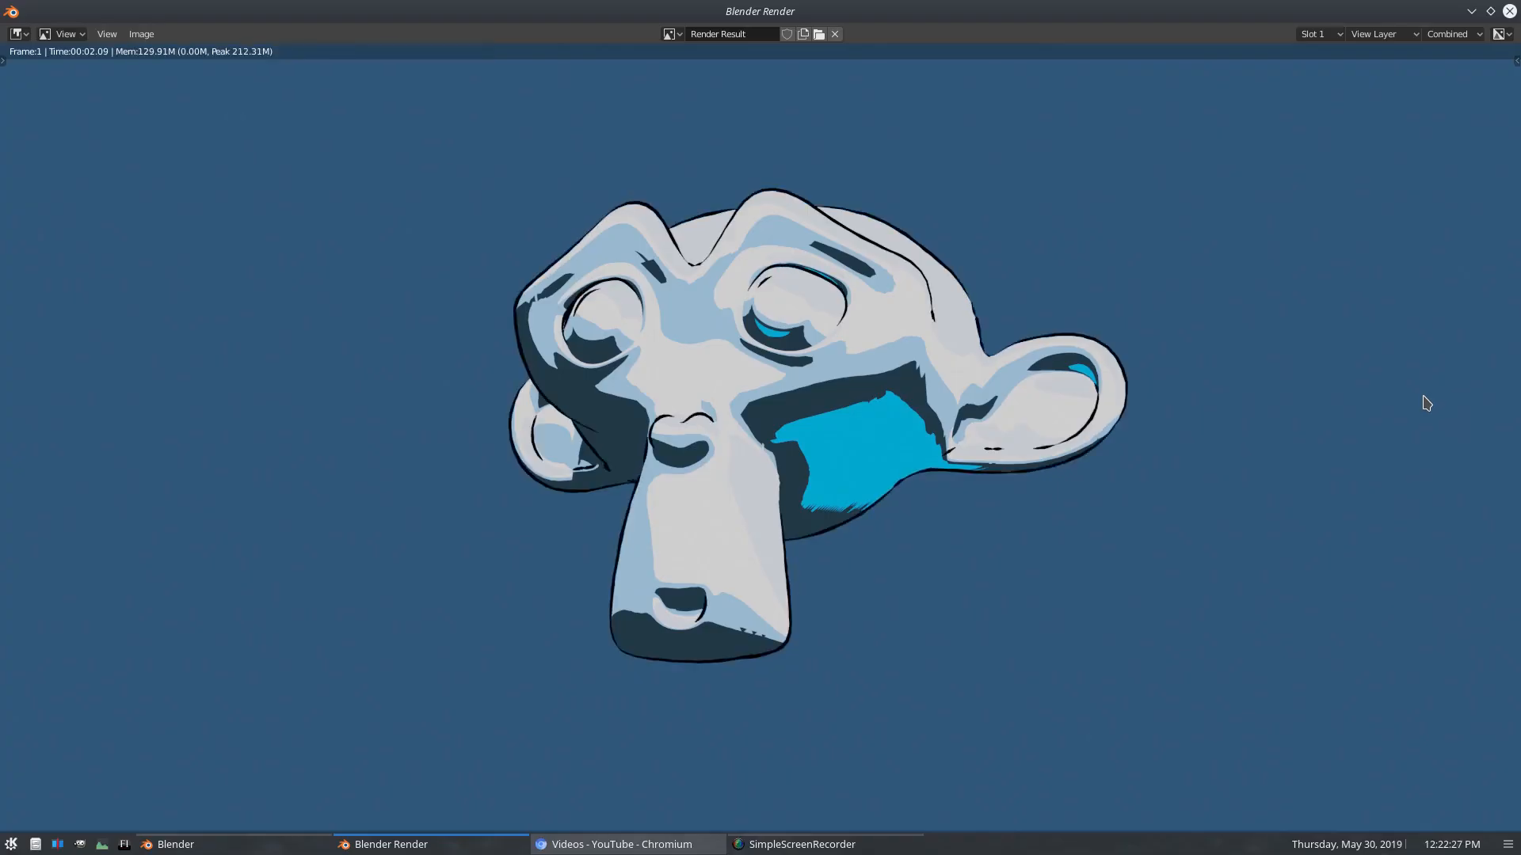
scroll(769, 661, up, 5)
middle_drag(953, 512, 850, 192)
middle_drag(584, 731, 745, 364)
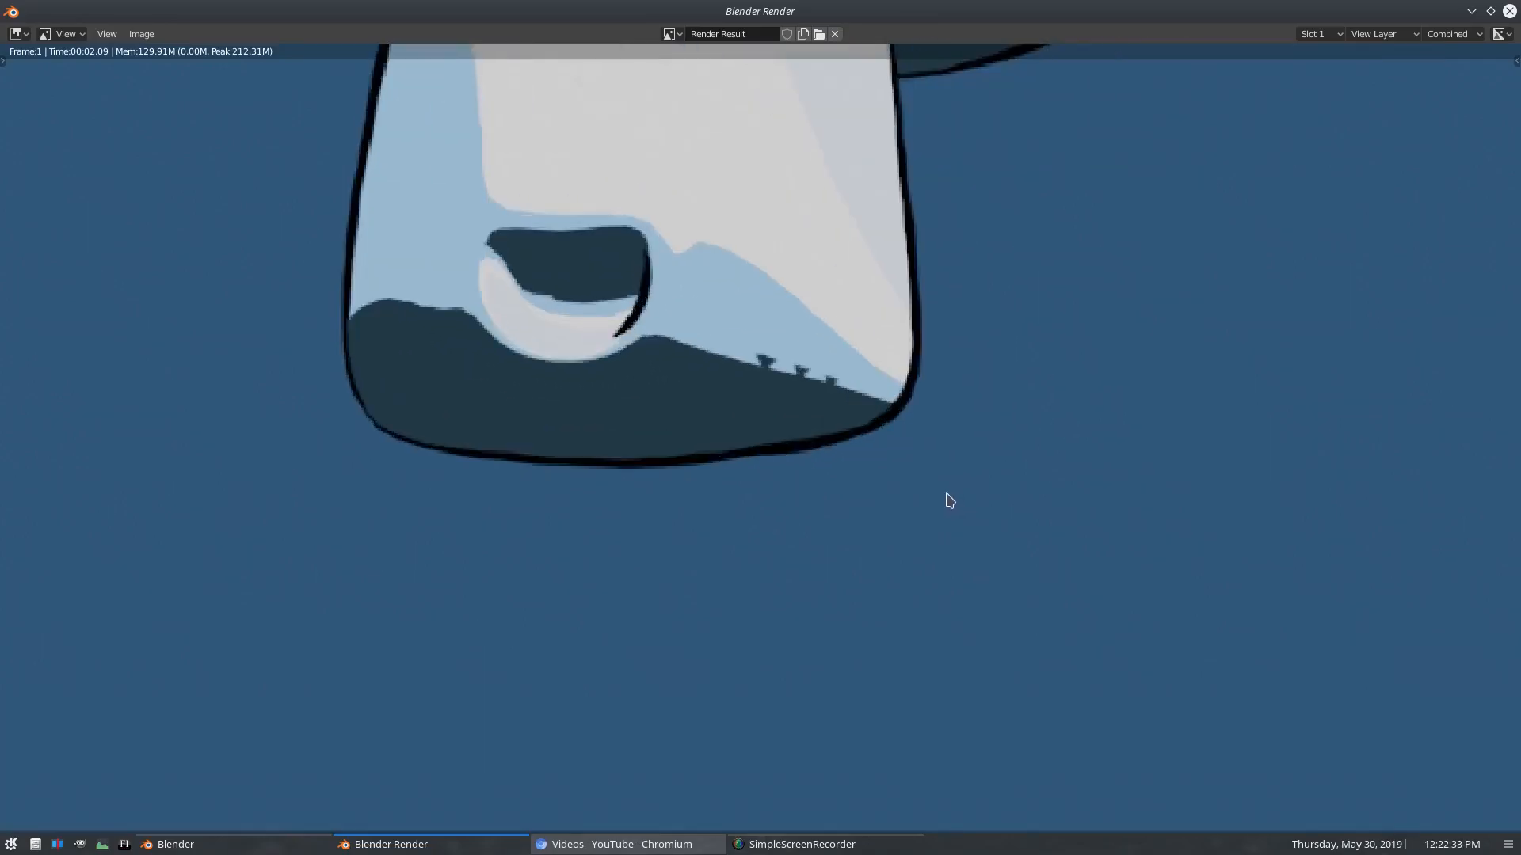
- Switch the render result to Slot 2 and close the render window
click(1325, 36)
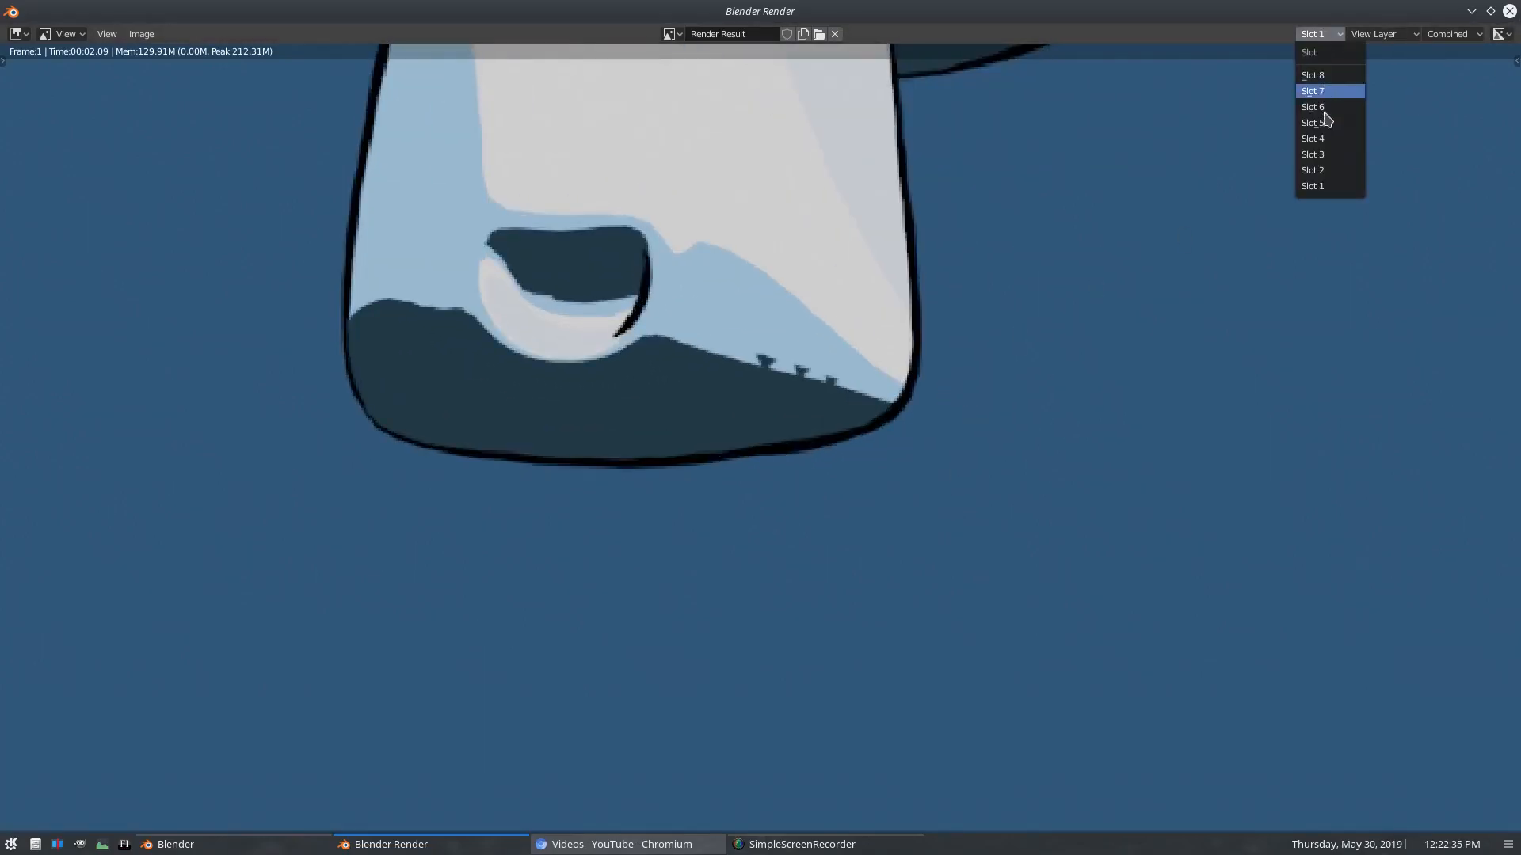
click(1336, 168)
click(1516, 12)
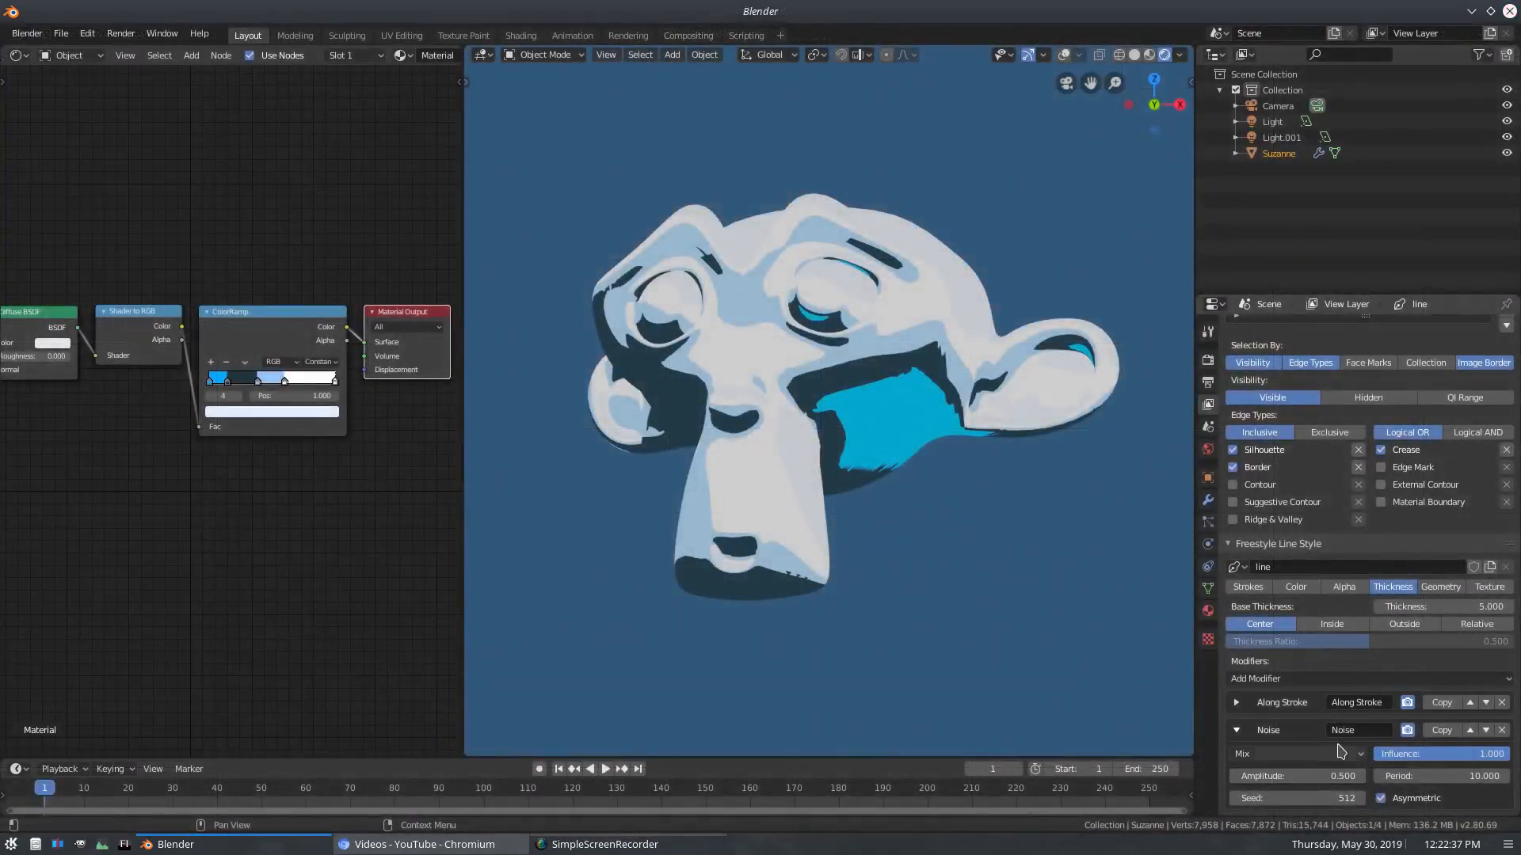
- Set the Noise modifier's amplitude to 1, disable the modifier and remove it from the line thickness
click(1309, 779)
text(1)
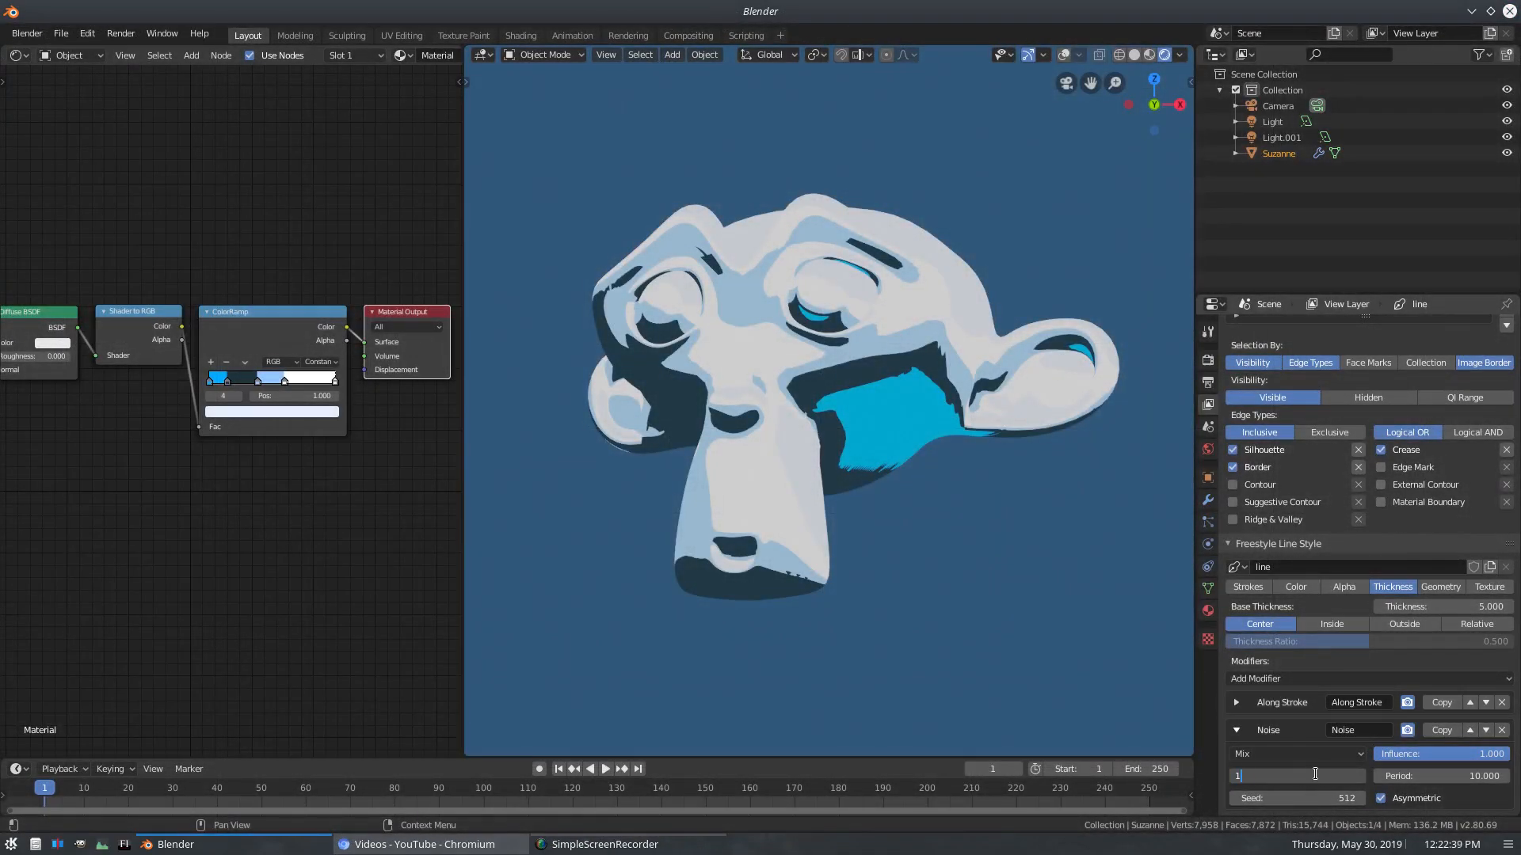
key(Return)
click(1406, 731)
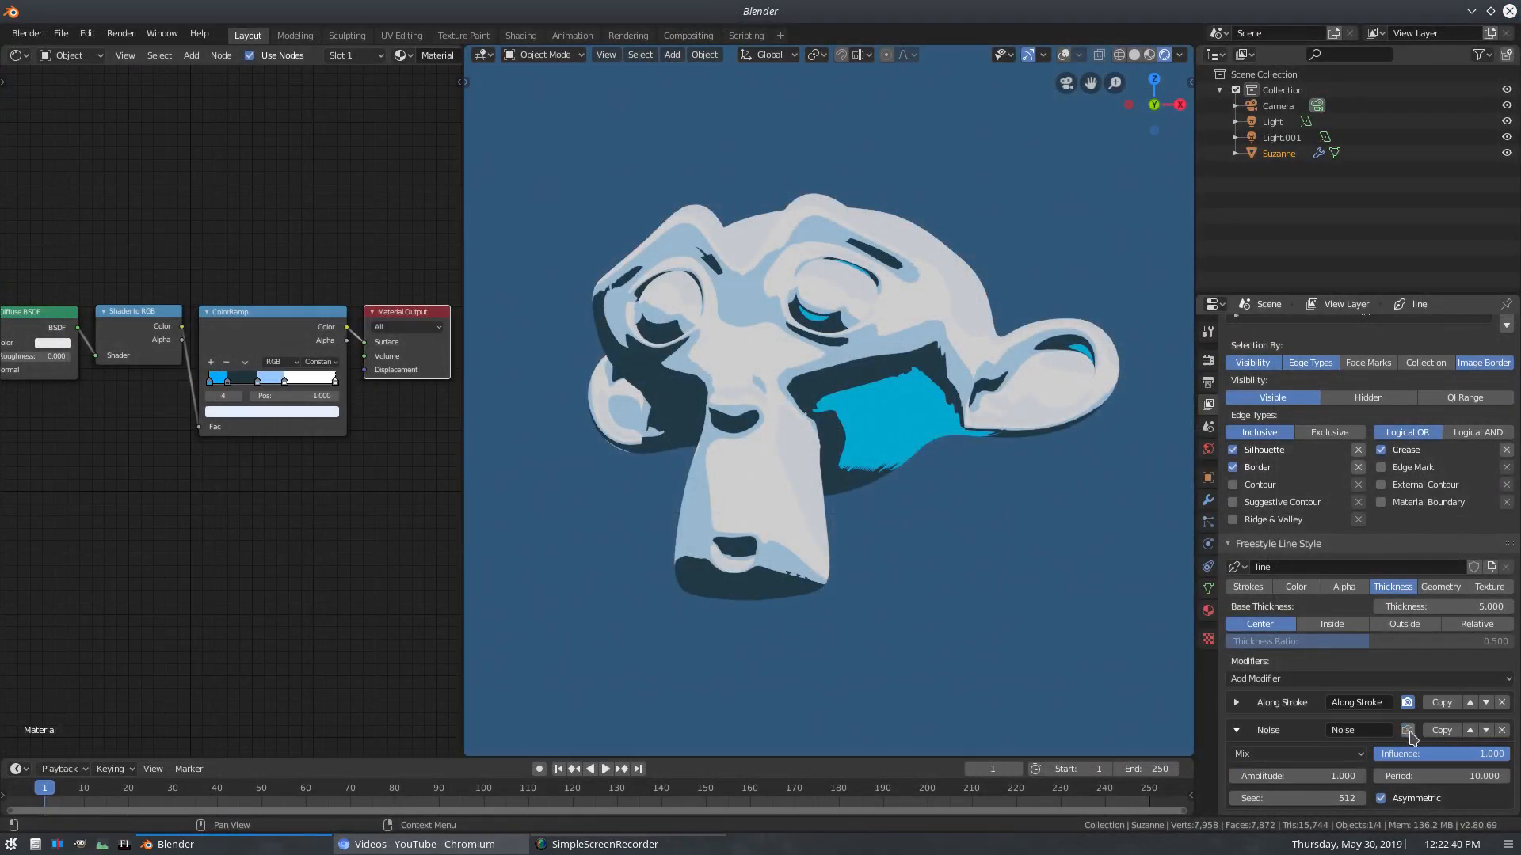
click(1503, 730)
- Render the current frame with the Noise modifier disabled and examine the outlines up close around Suzanne's muzzle
click(121, 33)
click(132, 52)
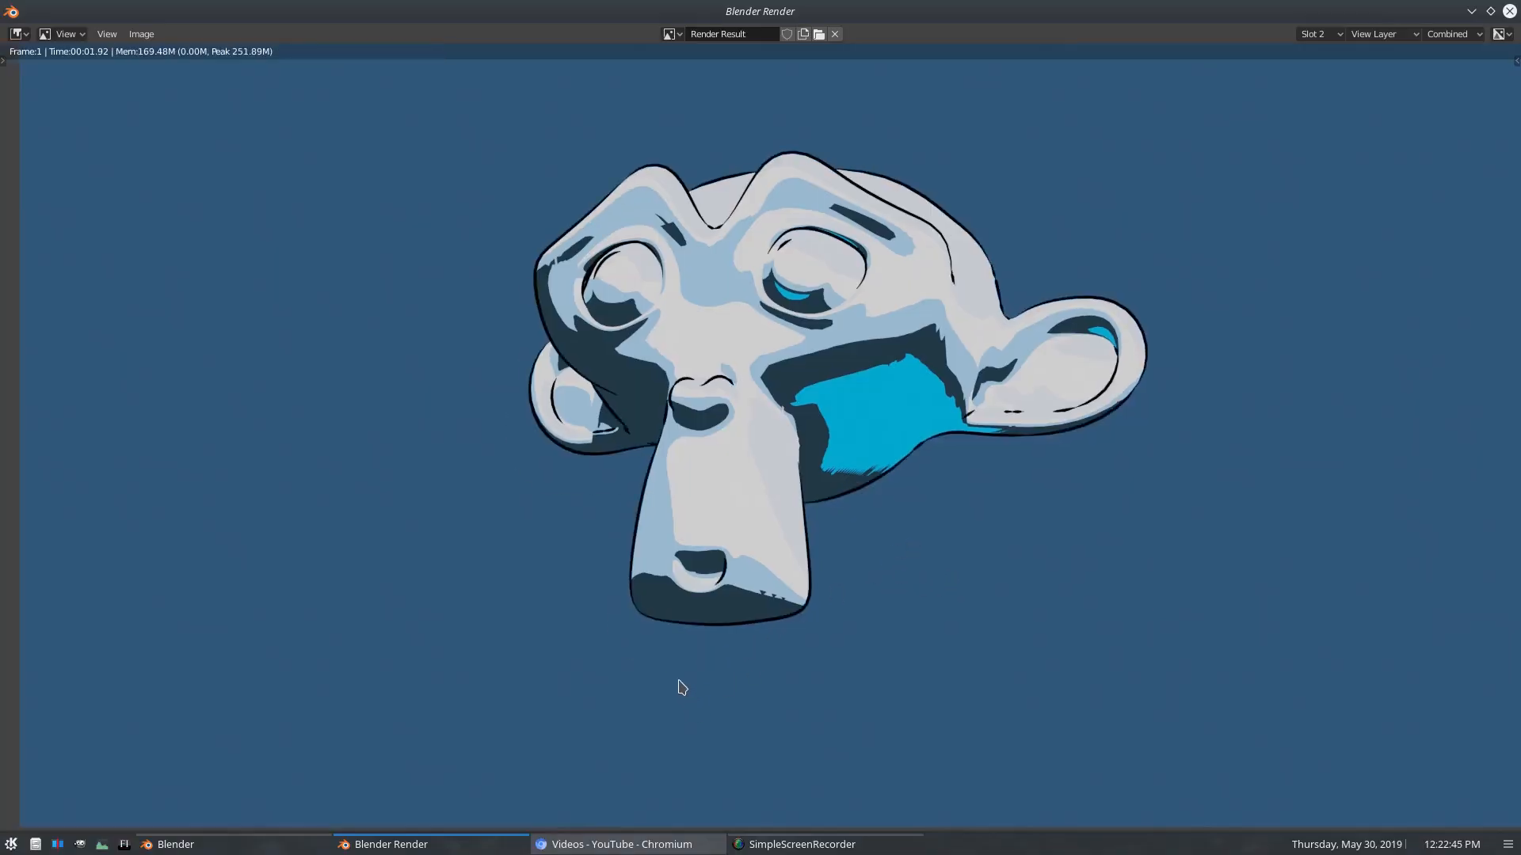
scroll(682, 688, up, 5)
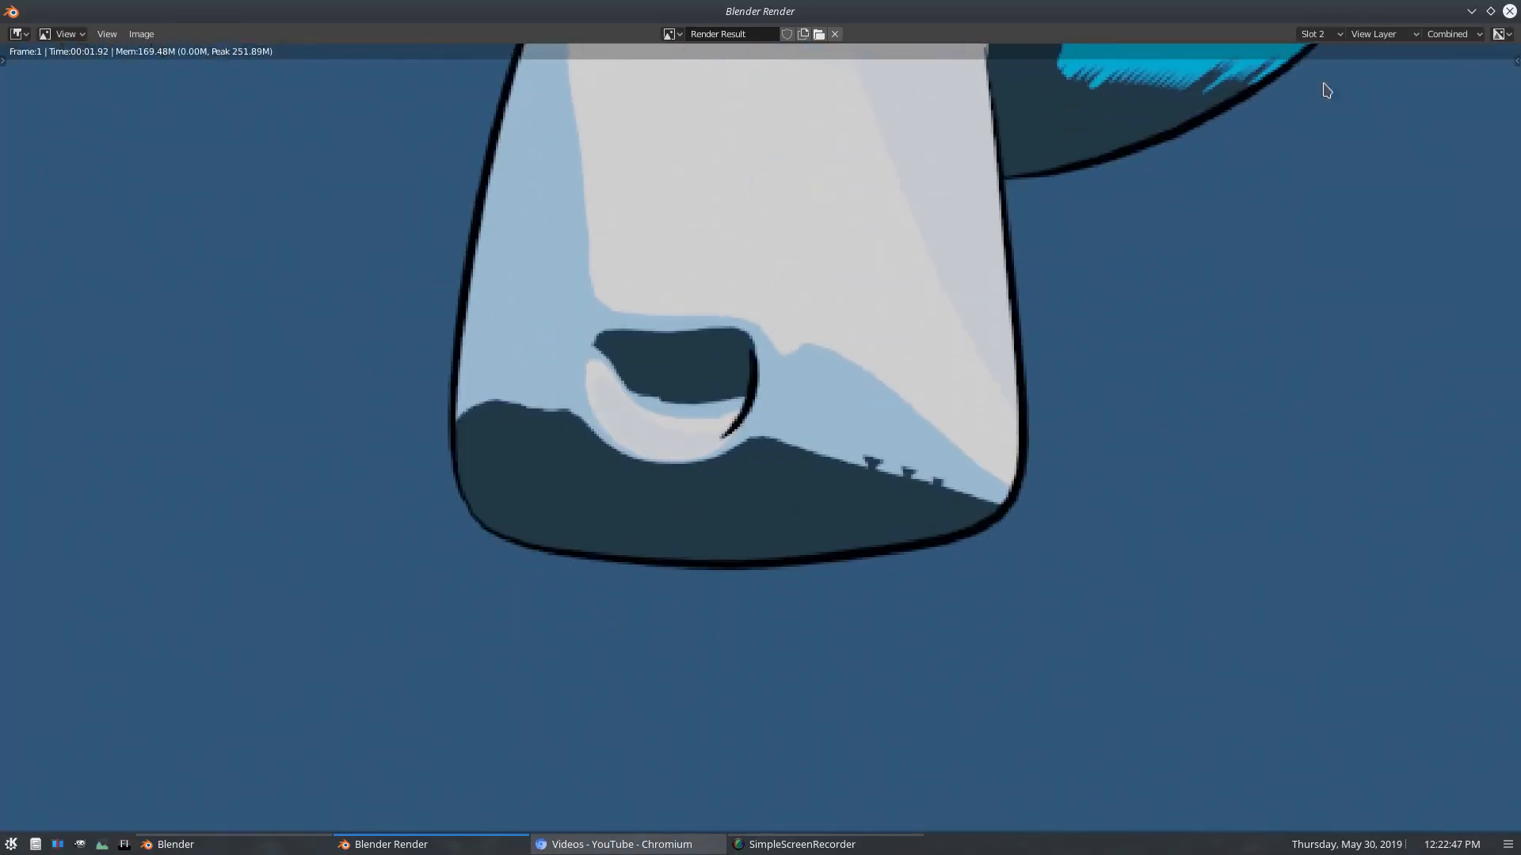
- Compare the muzzle outlines between render Slot 1 and Slot 2, and close the render window
click(1320, 34)
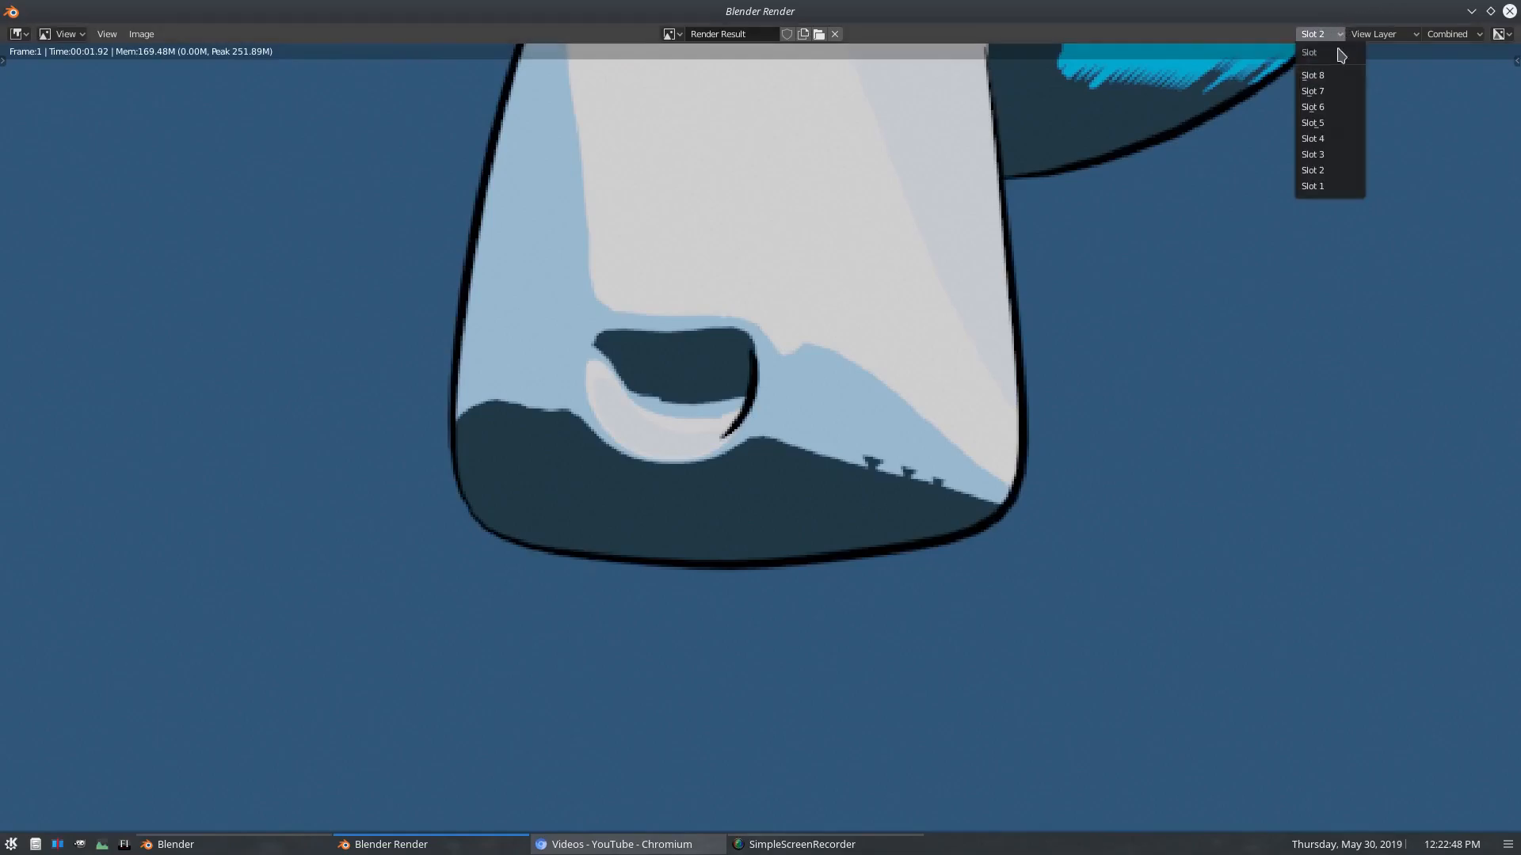
click(1329, 187)
click(1319, 34)
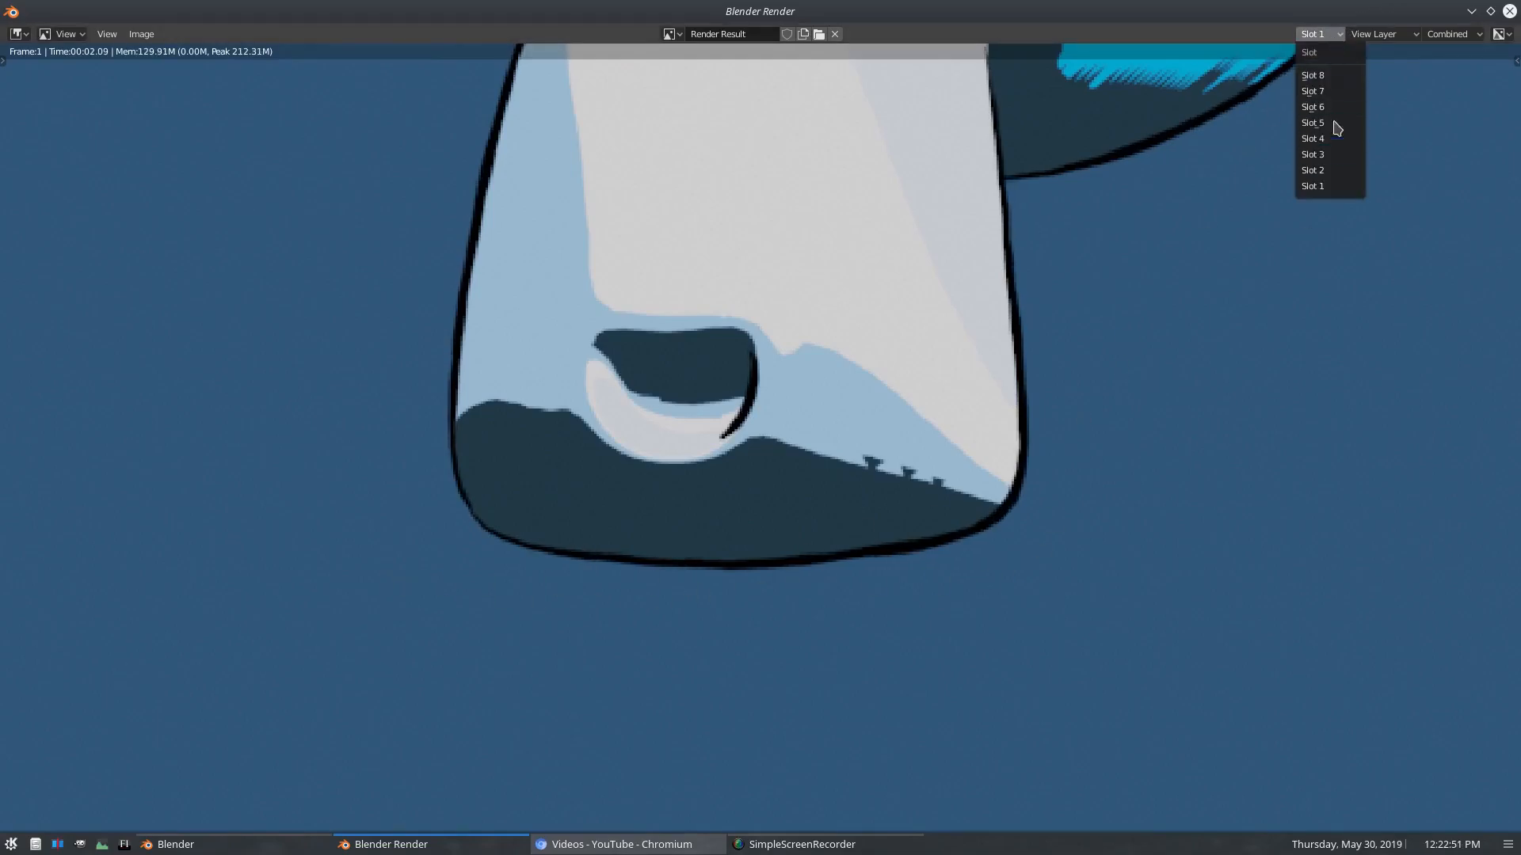
click(1325, 173)
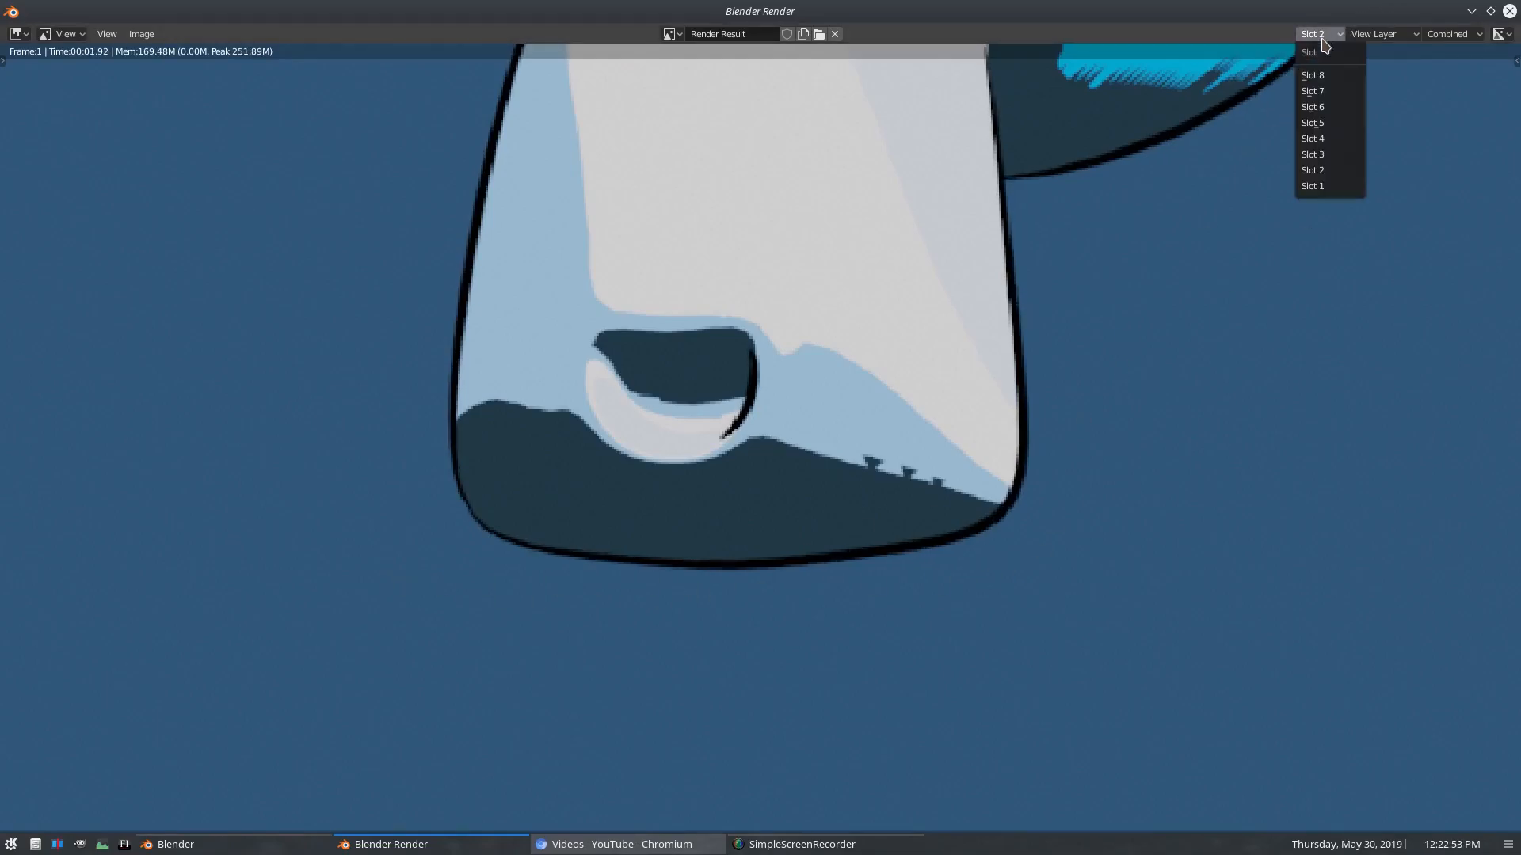
click(1338, 186)
key(Escape)
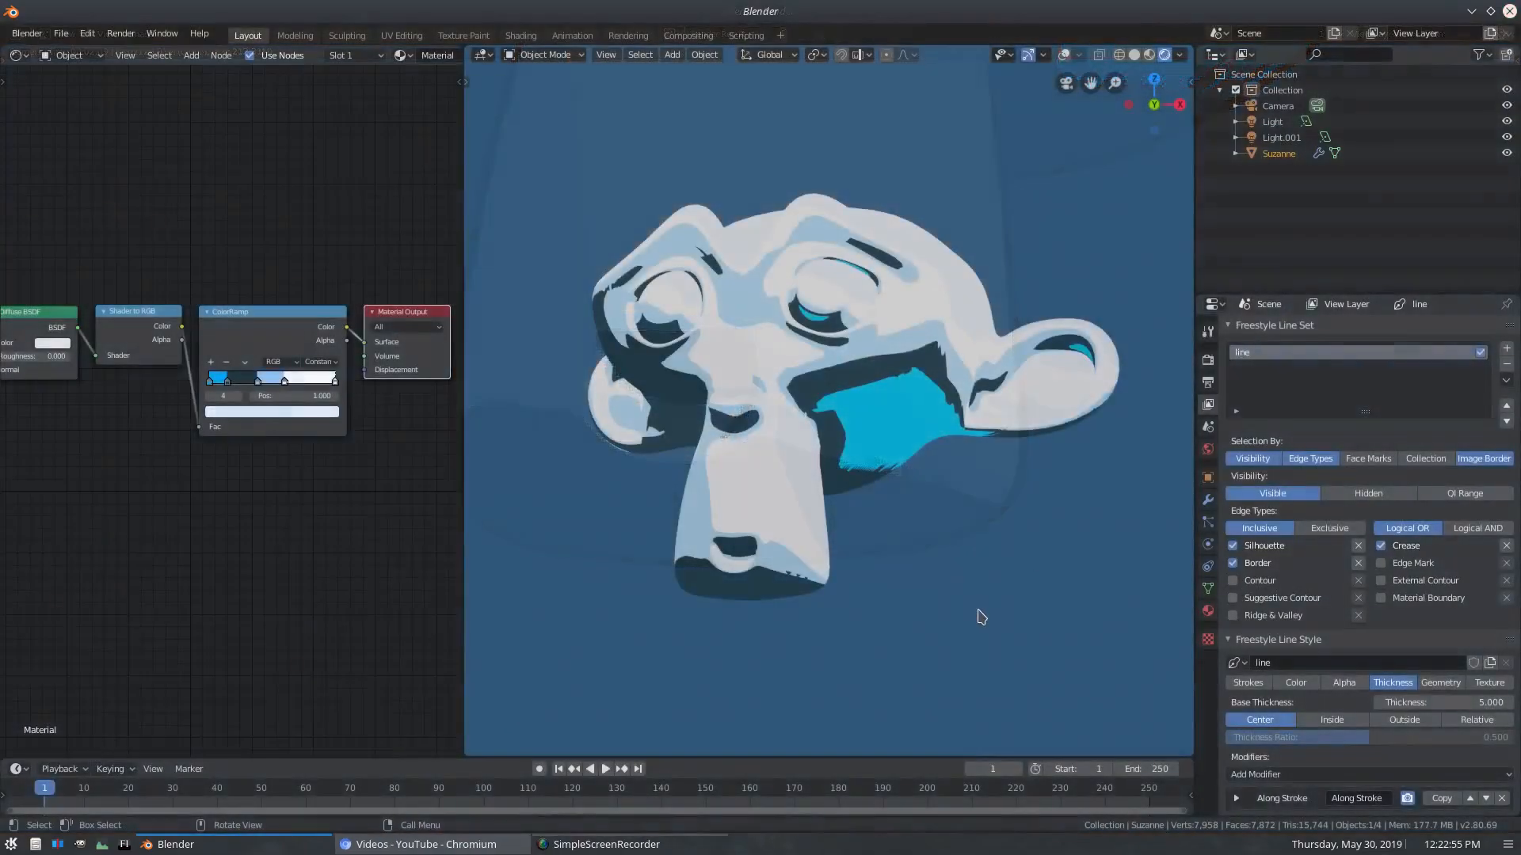
- Set the Noise thickness modifier's amplitude to 0.5 and collapse its settings
scroll(1442, 654, down, 3)
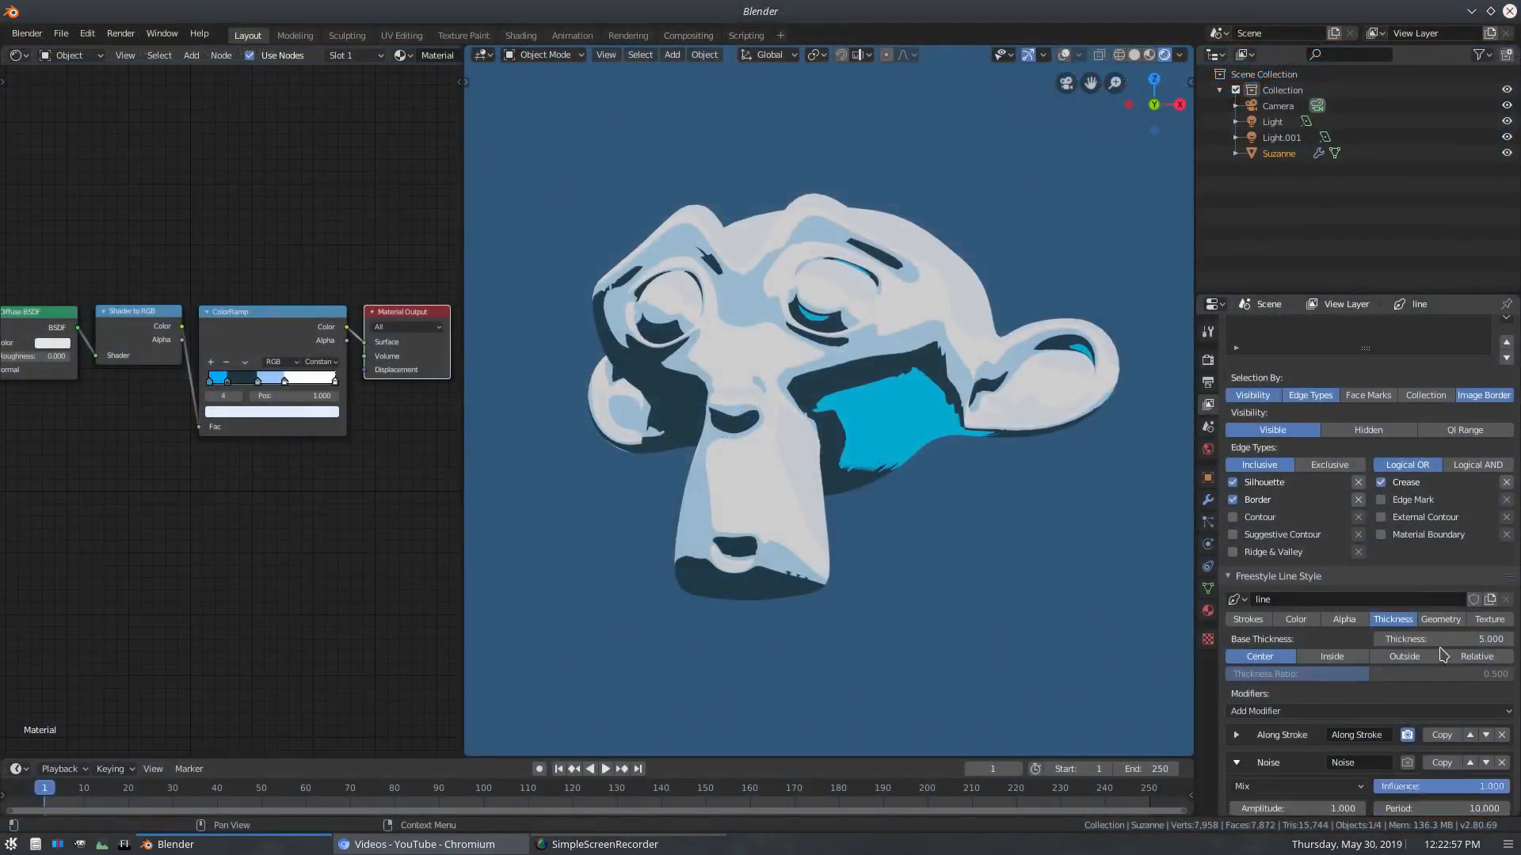
click(1307, 776)
text(0.5)
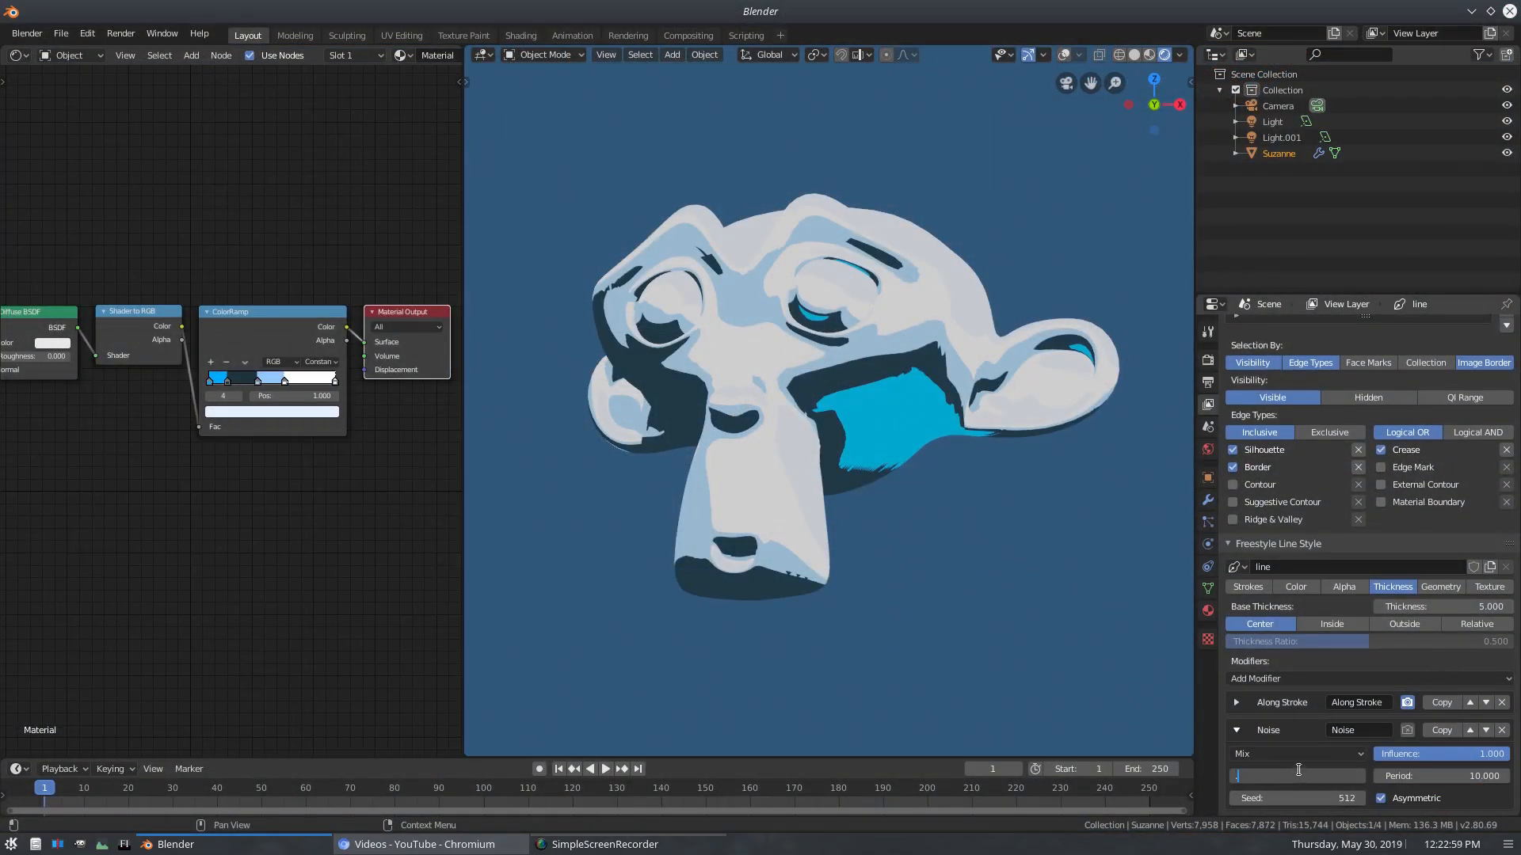
key(Return)
click(1238, 730)
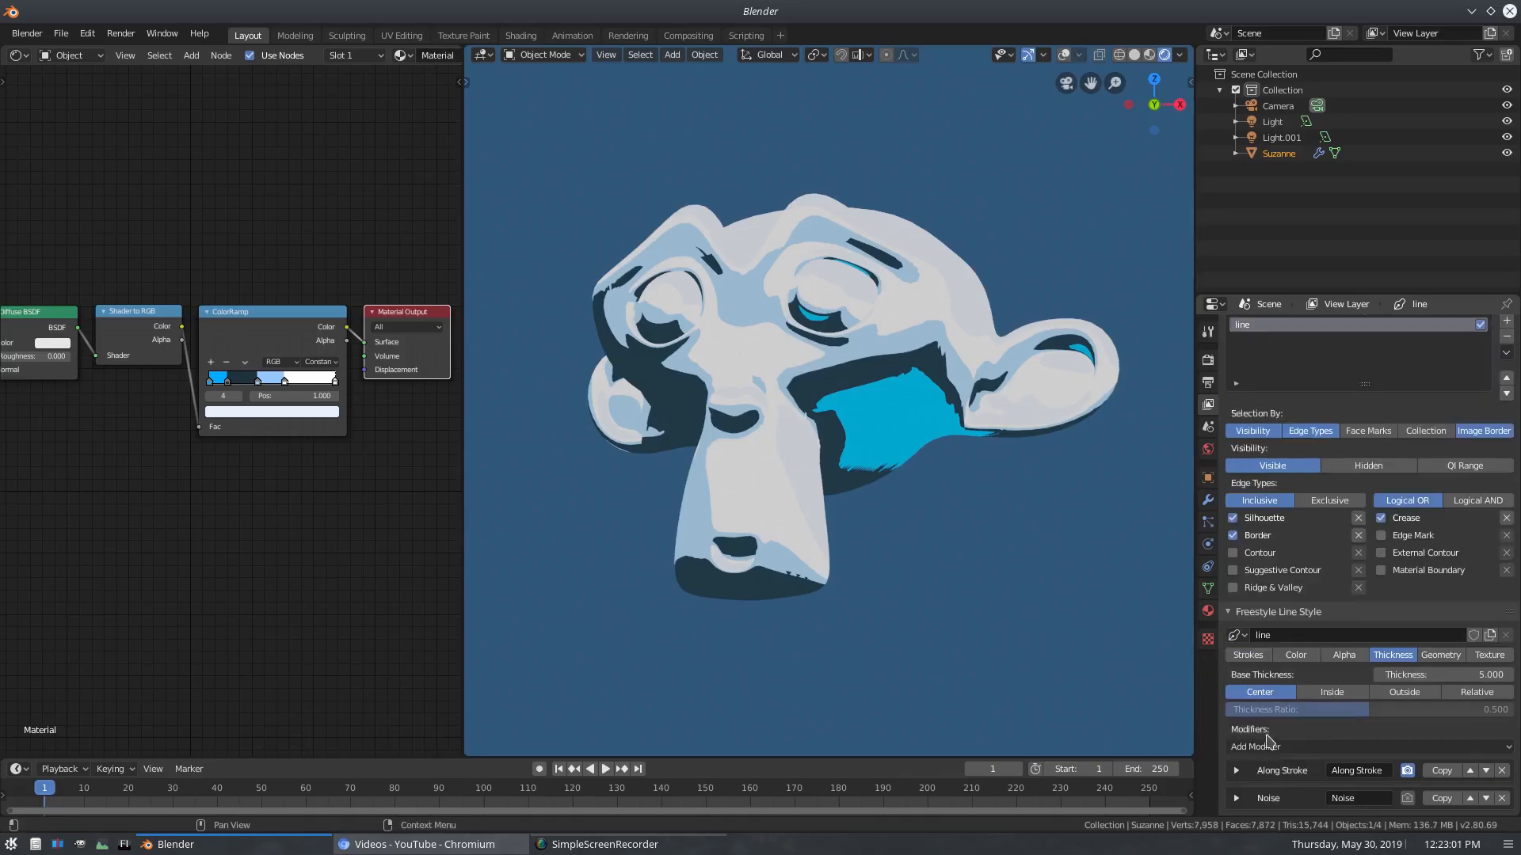
- Set the Freestyle line's base color by sampling the dark shadow tone on Suzanne's face
scroll(1315, 725, up, 3)
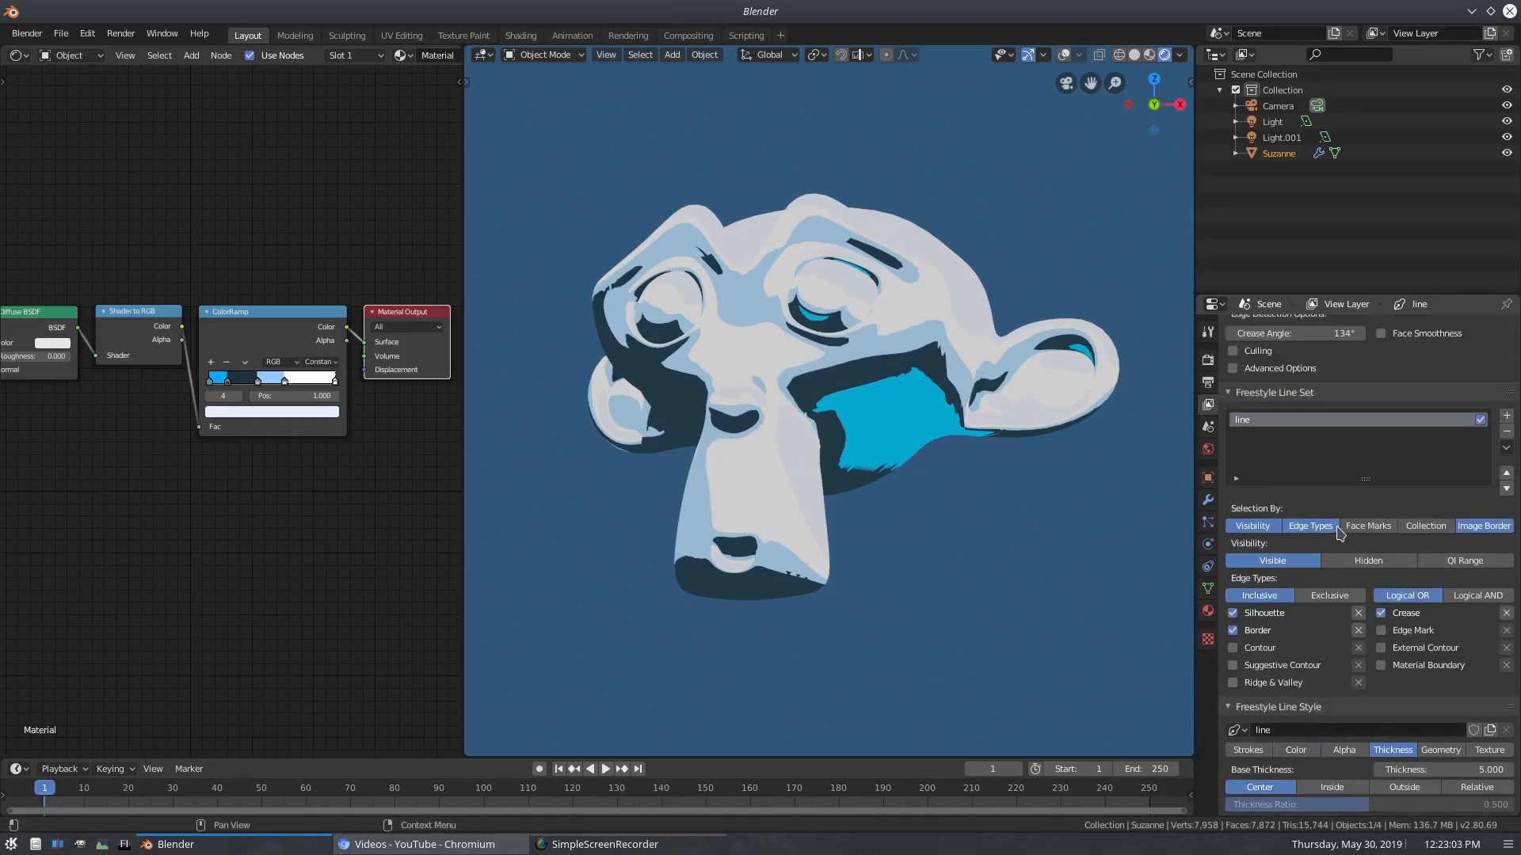
scroll(1343, 536, up, 2)
scroll(1344, 536, up, 5)
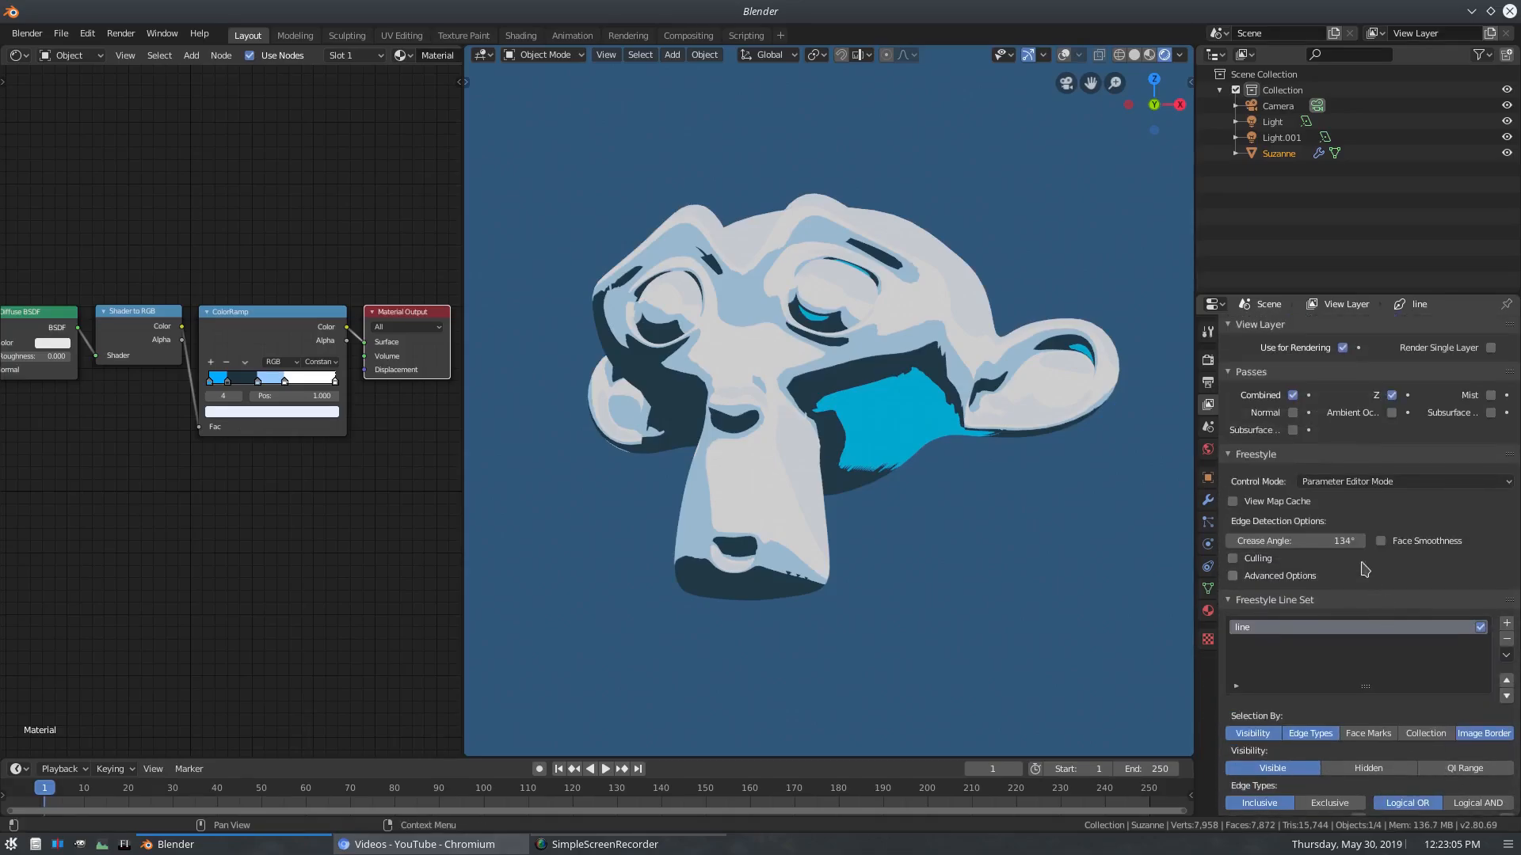
scroll(1381, 495, down, 5)
scroll(1381, 495, down, 3)
scroll(1394, 633, down, 2)
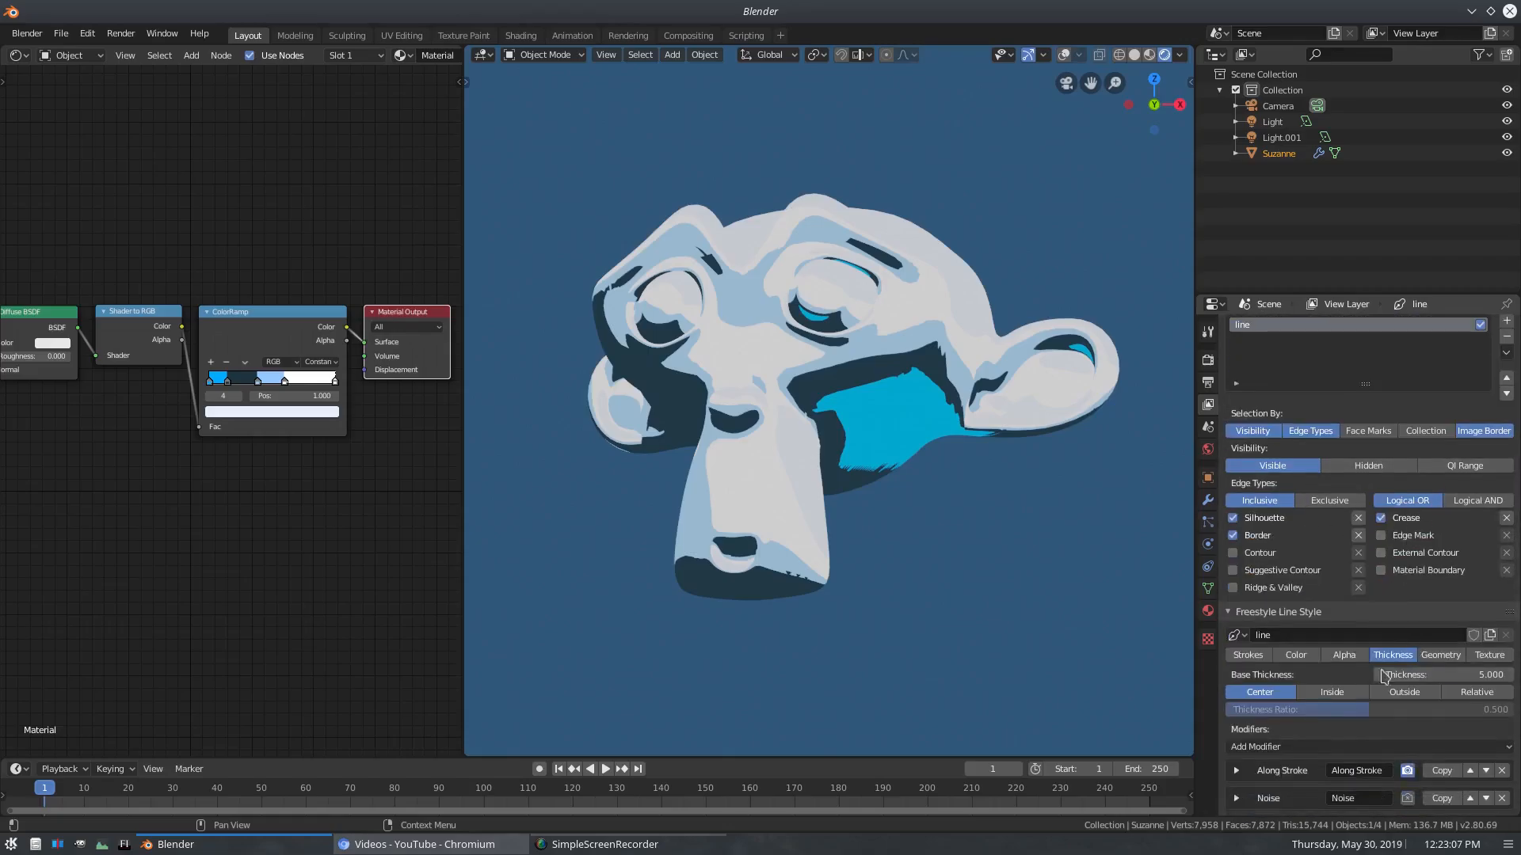
click(1301, 662)
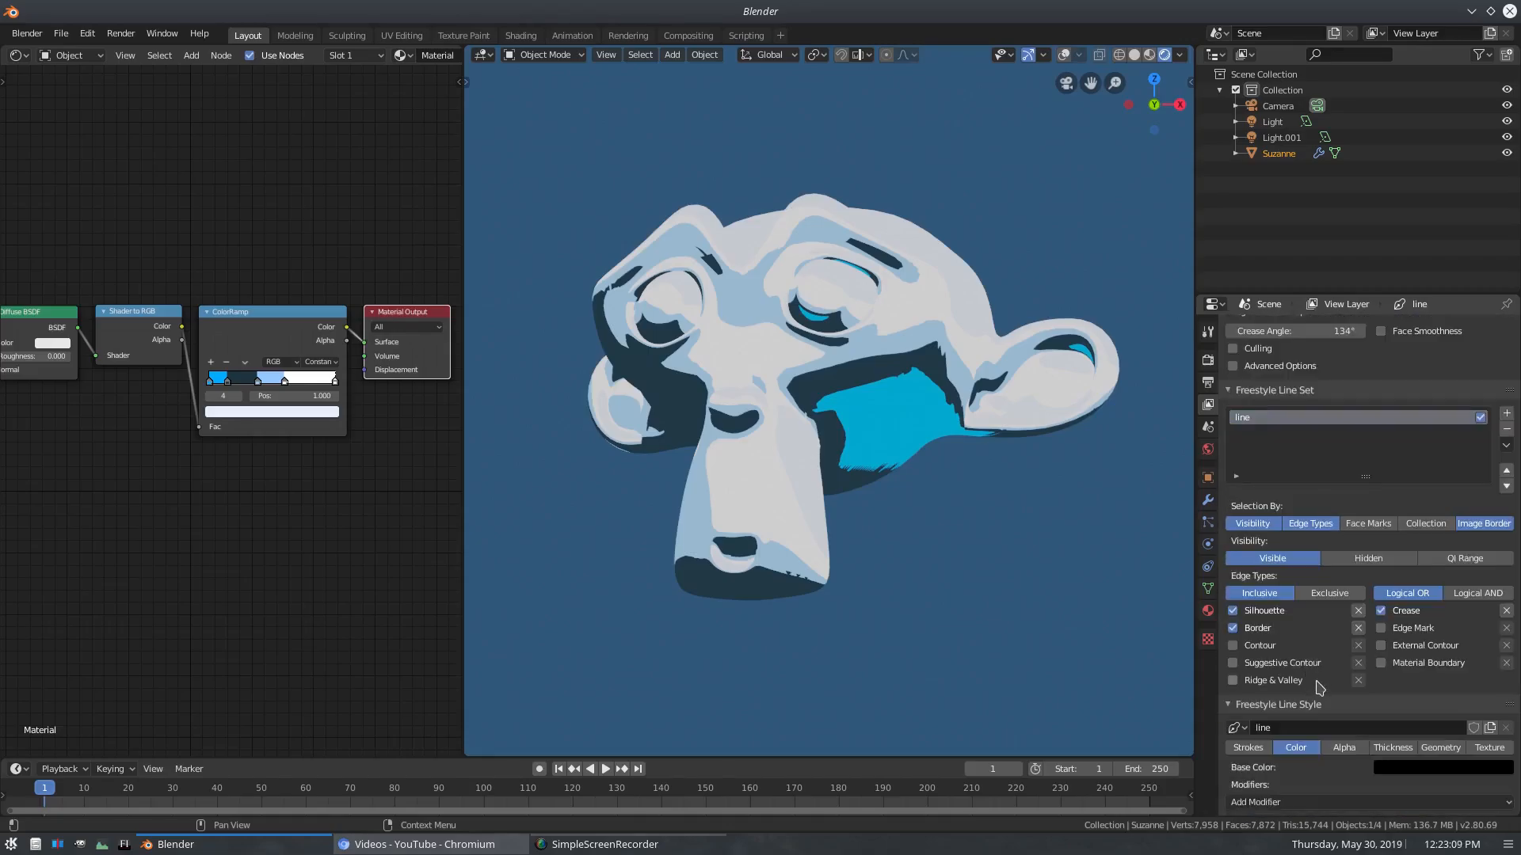
click(1396, 767)
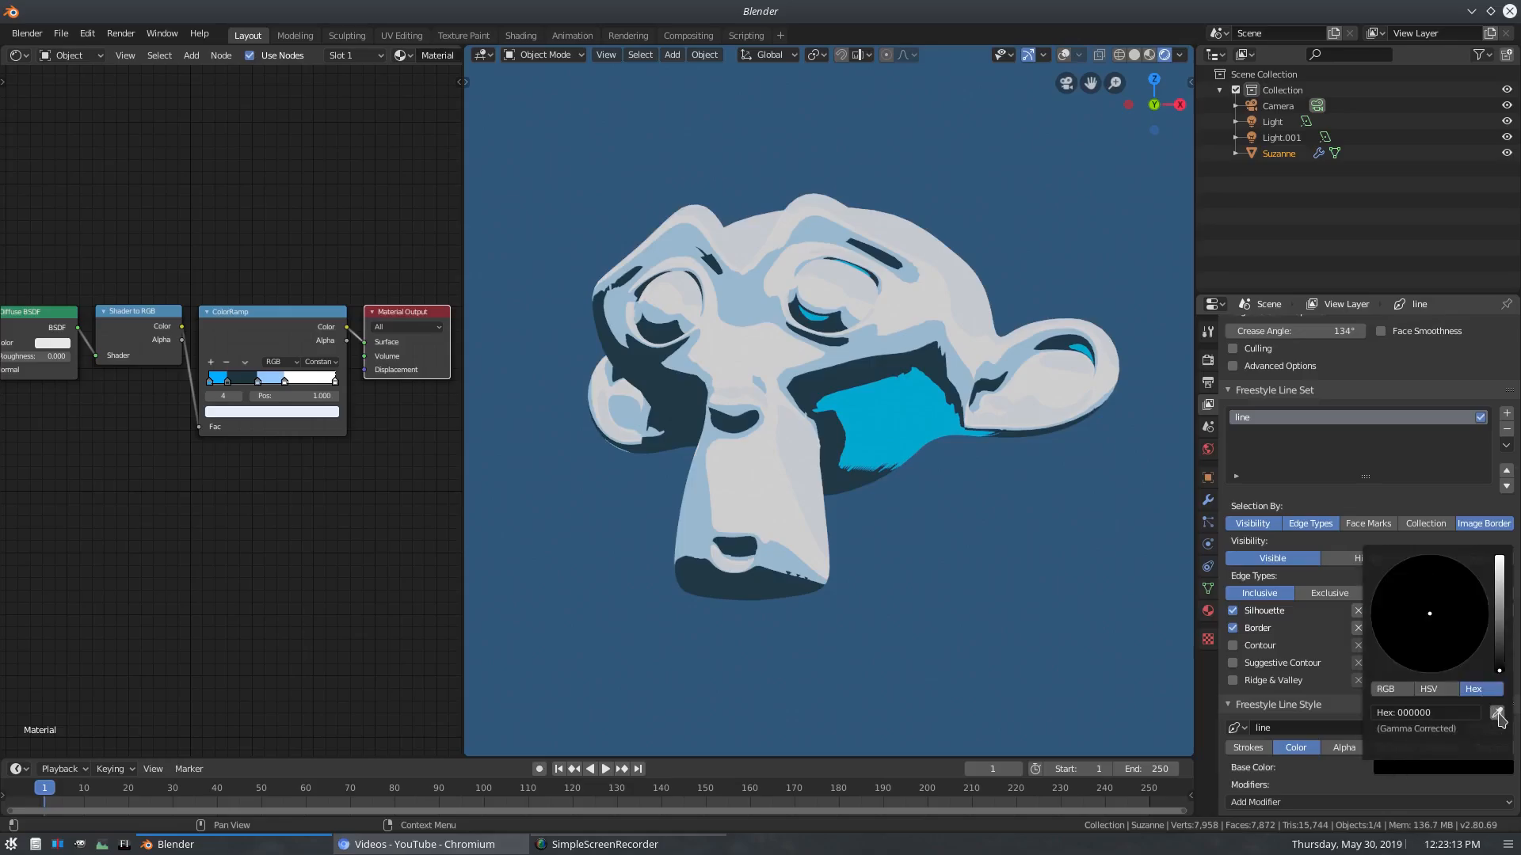
click(1496, 714)
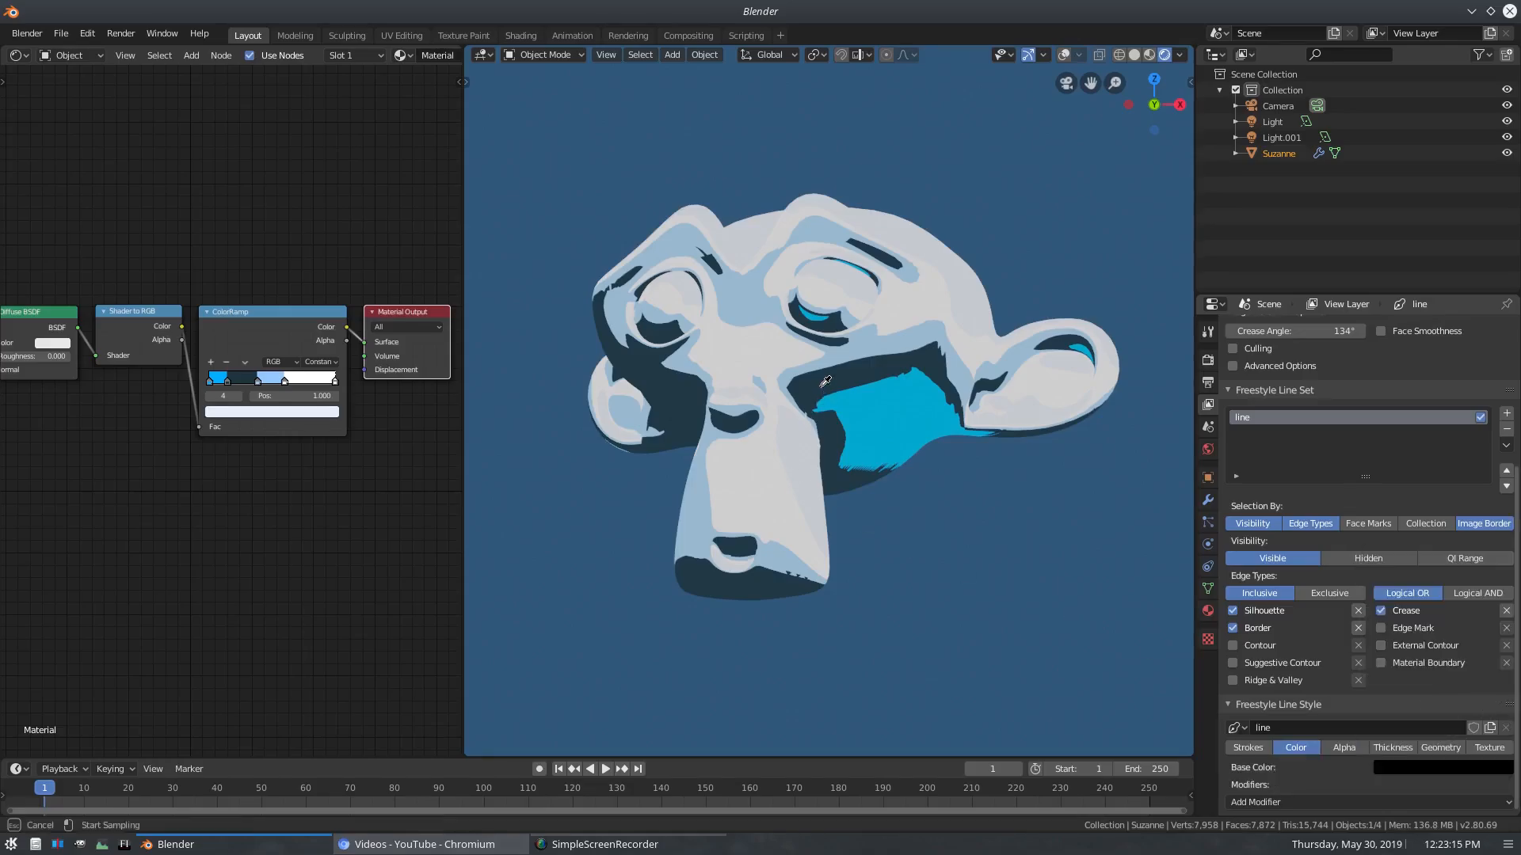
click(678, 399)
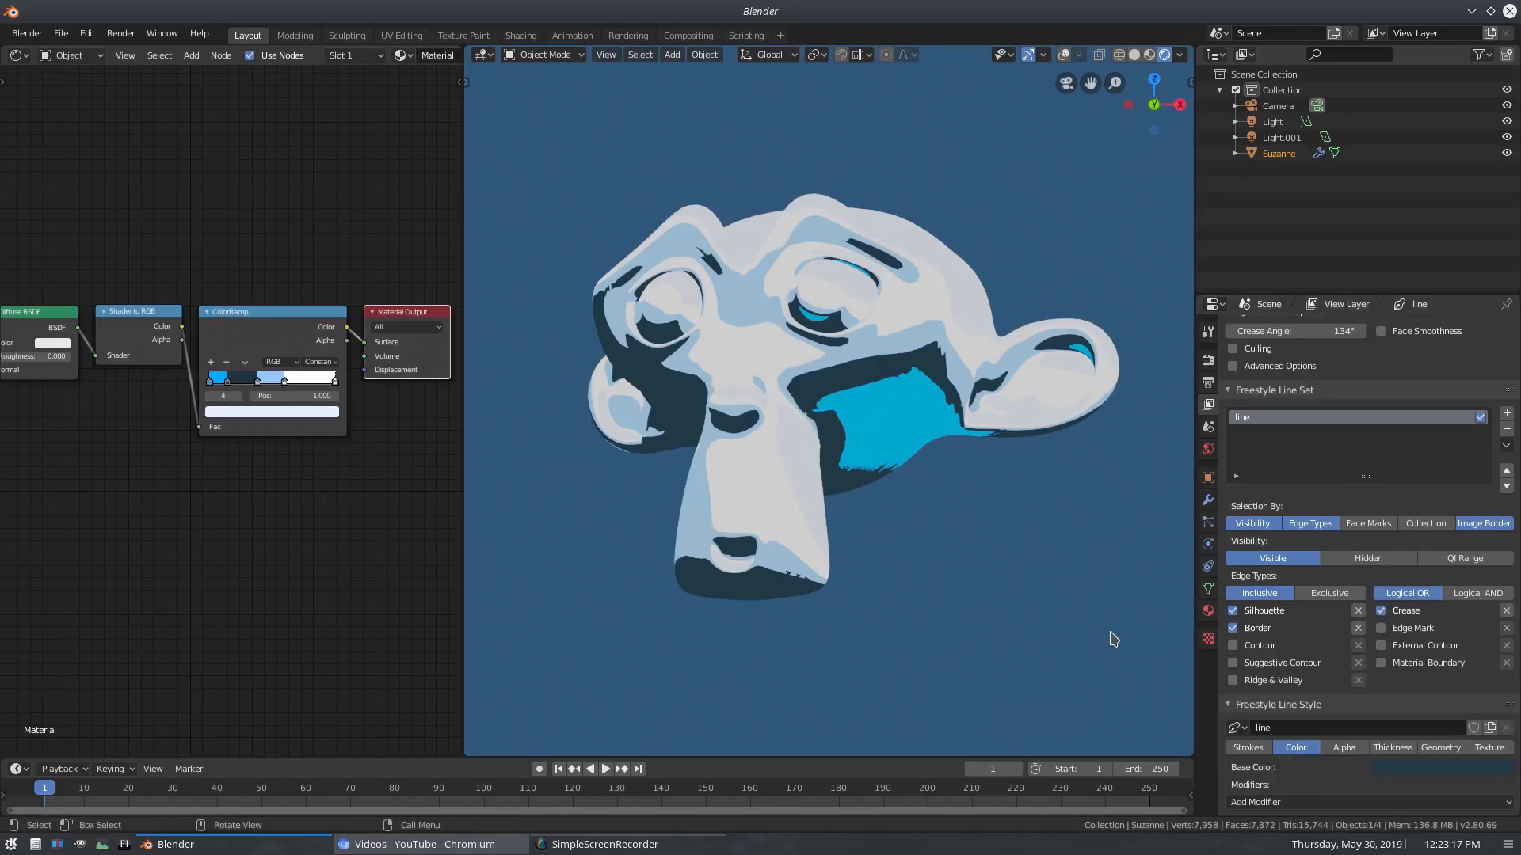
- Change the Freestyle line's base color to a dark blue with hex 12273D
scroll(1114, 639, up, 2)
click(1423, 768)
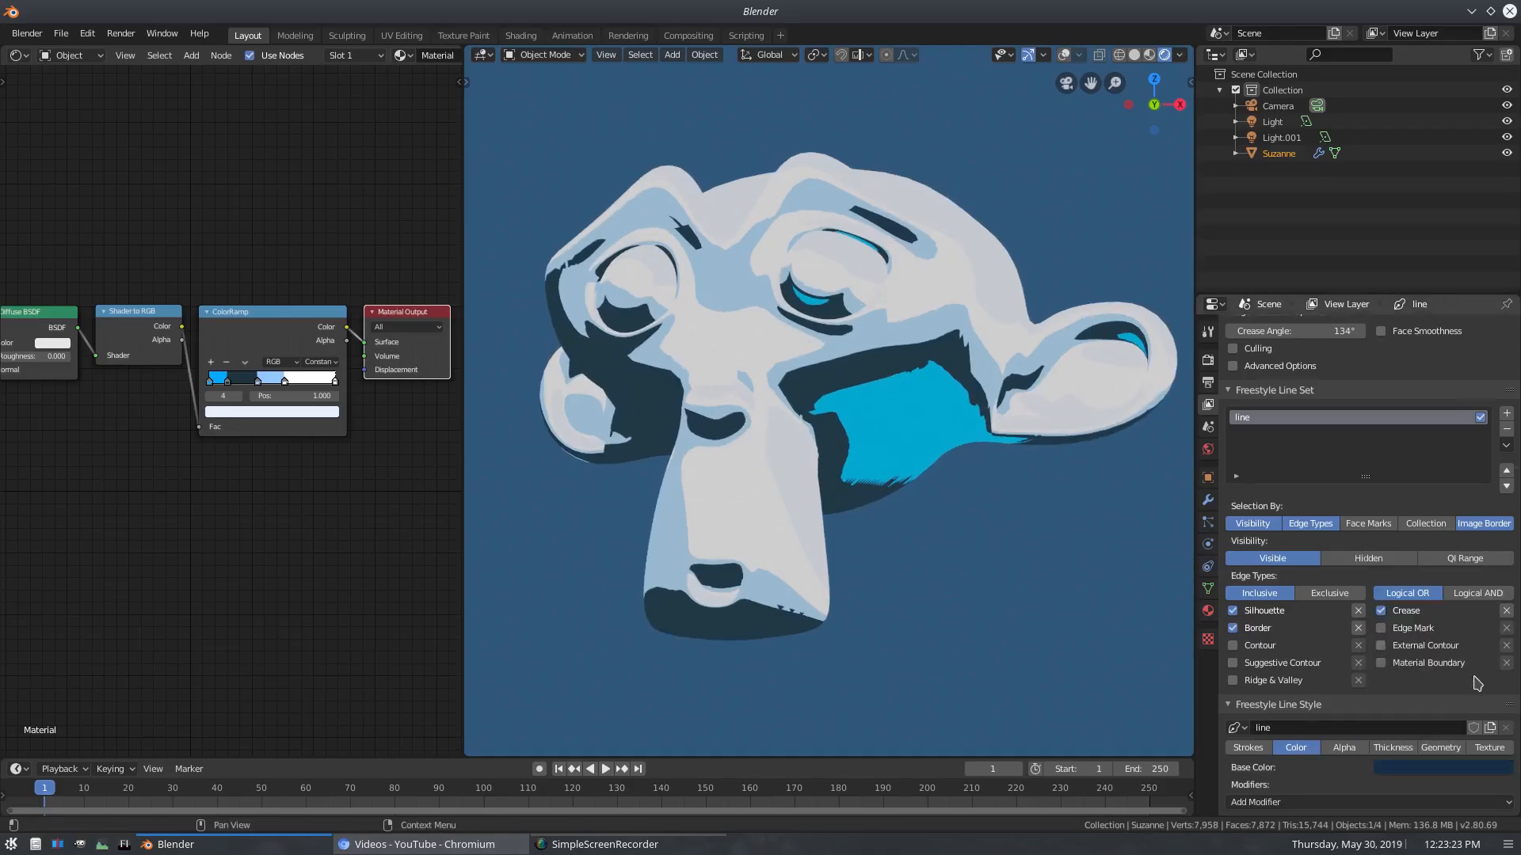
click(1446, 770)
drag(1498, 640, 1498, 645)
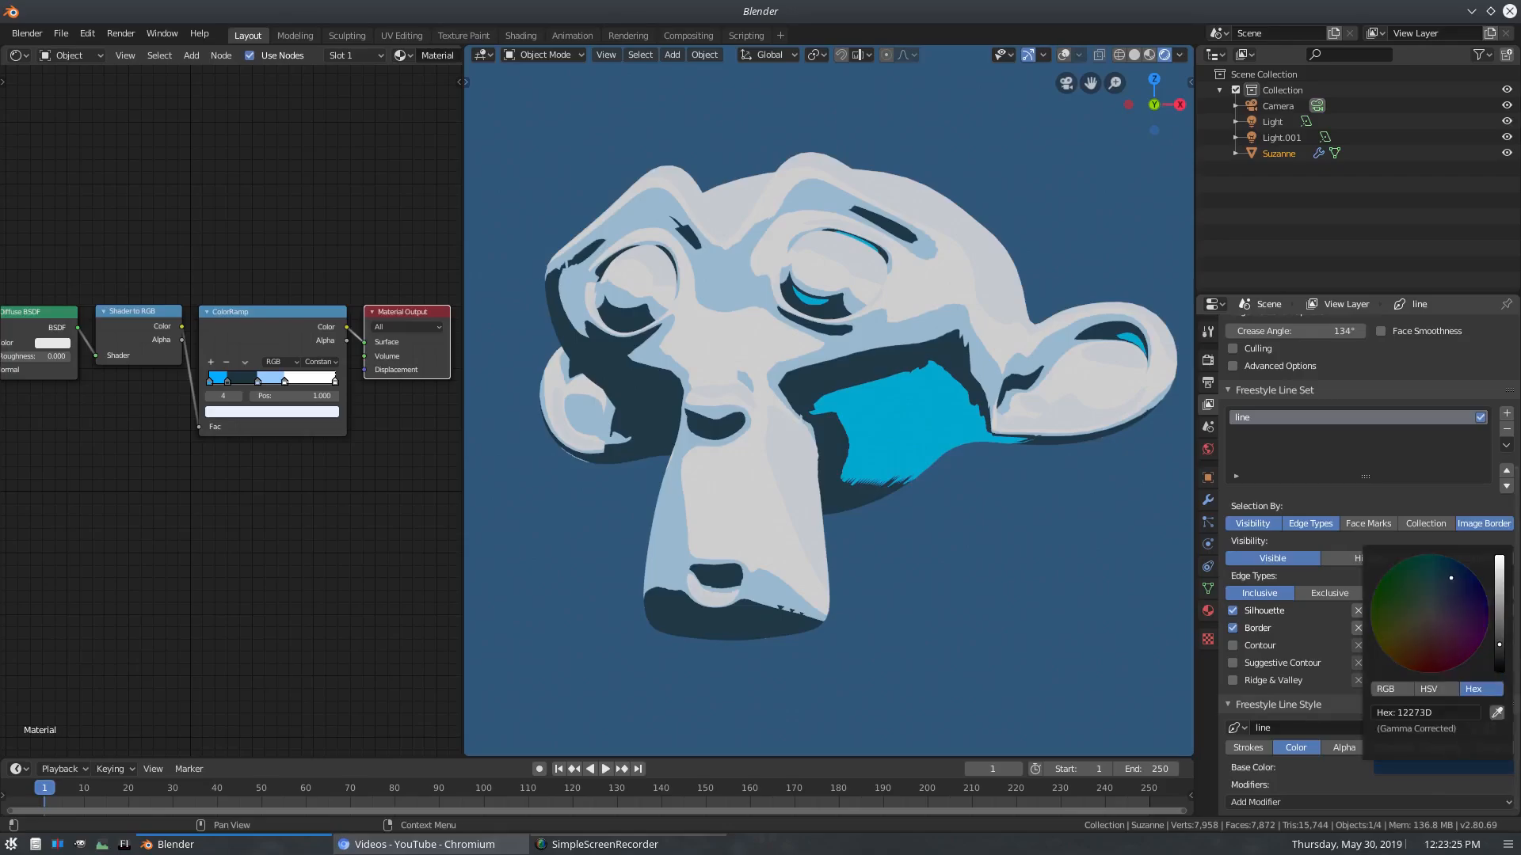
- Render the current frame, examine the dark blue outlines up close around Suzanne's face, and close the render window
click(121, 33)
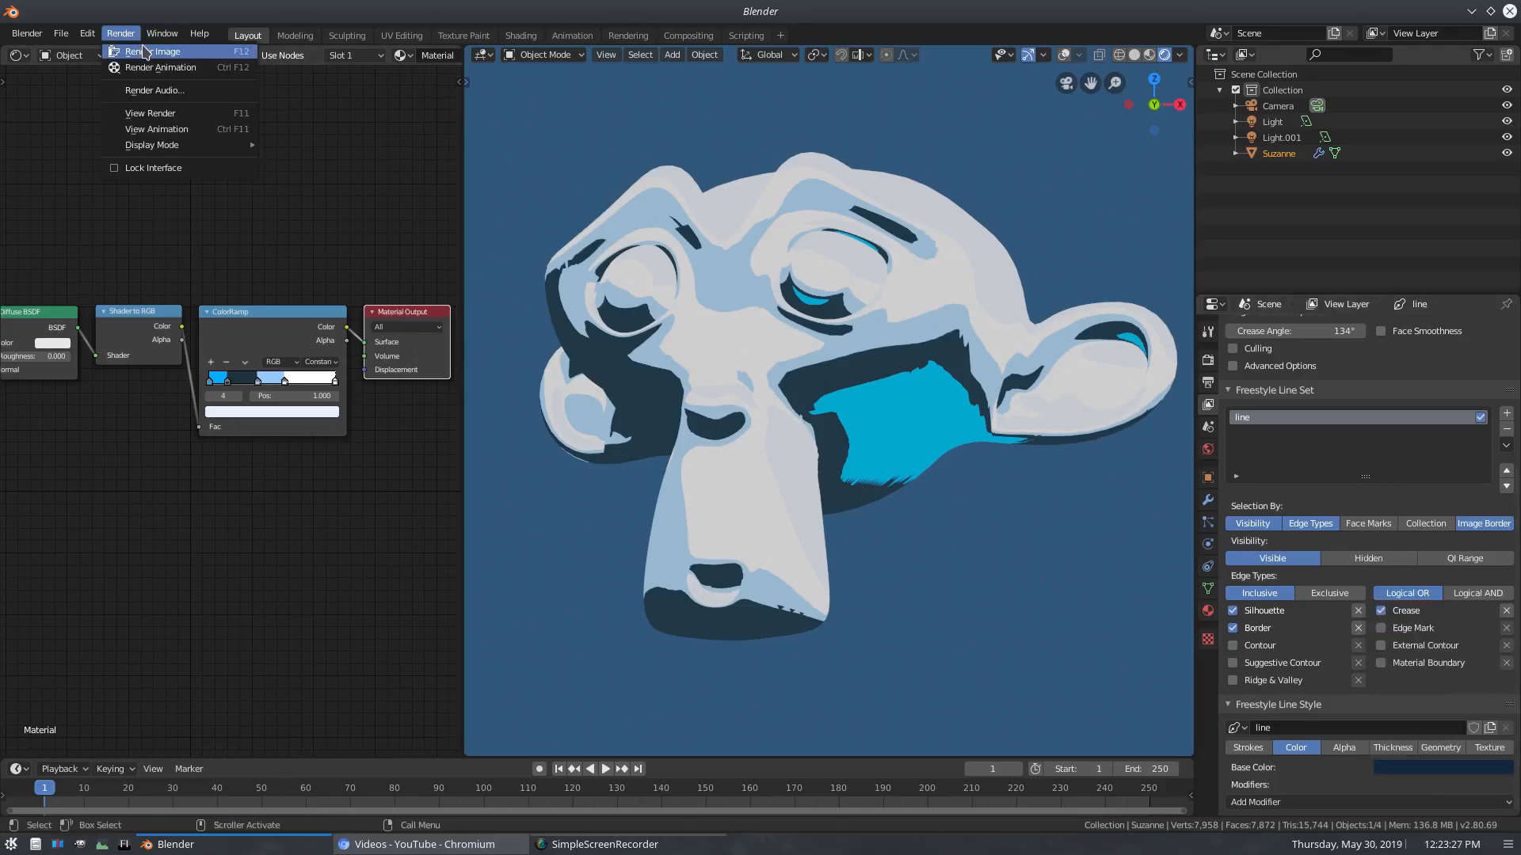
click(145, 51)
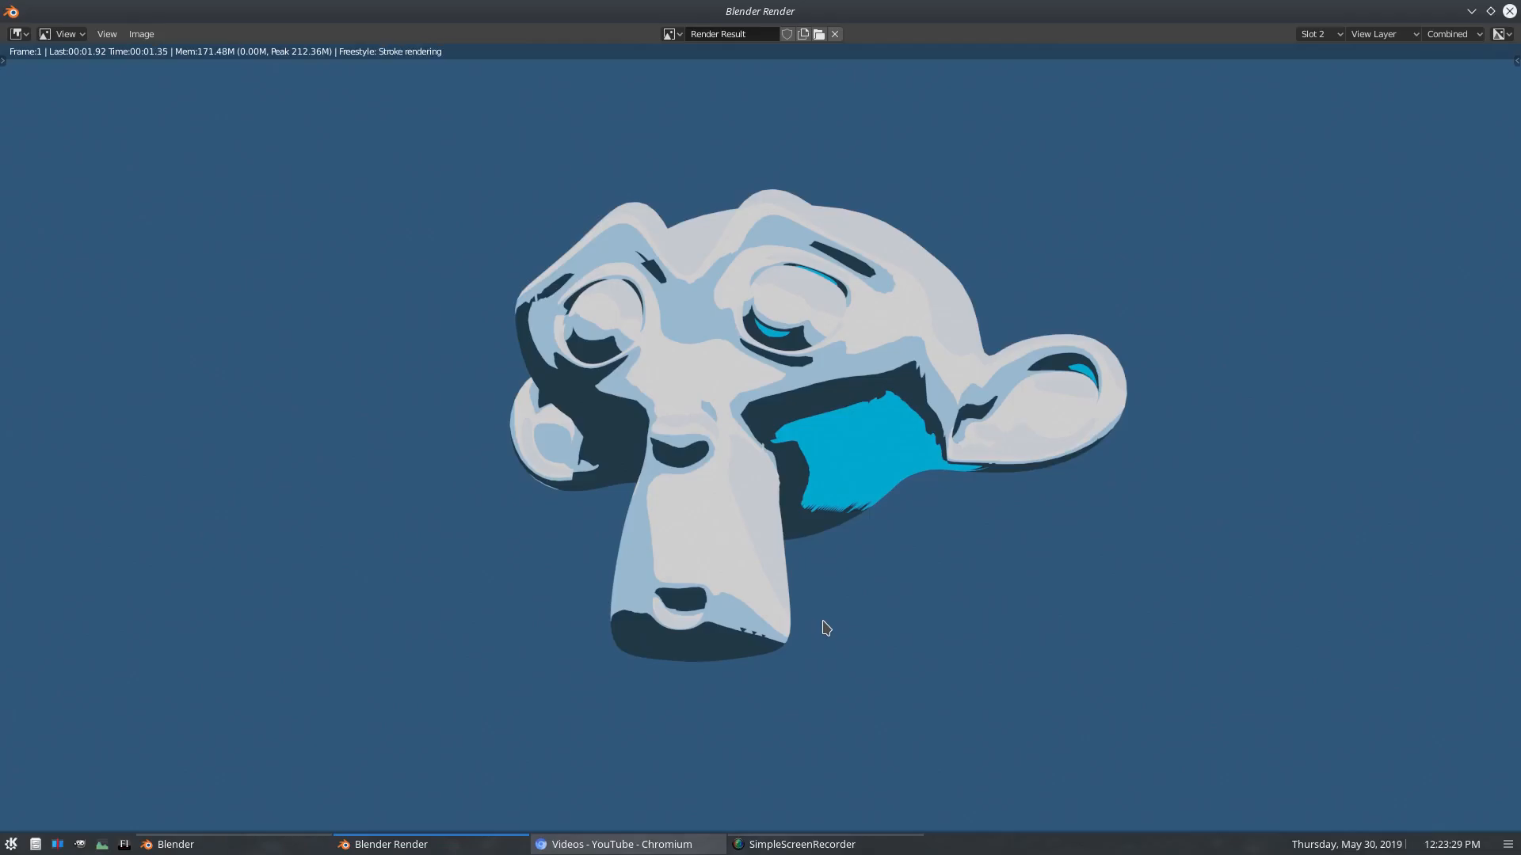
scroll(826, 627, up, 3)
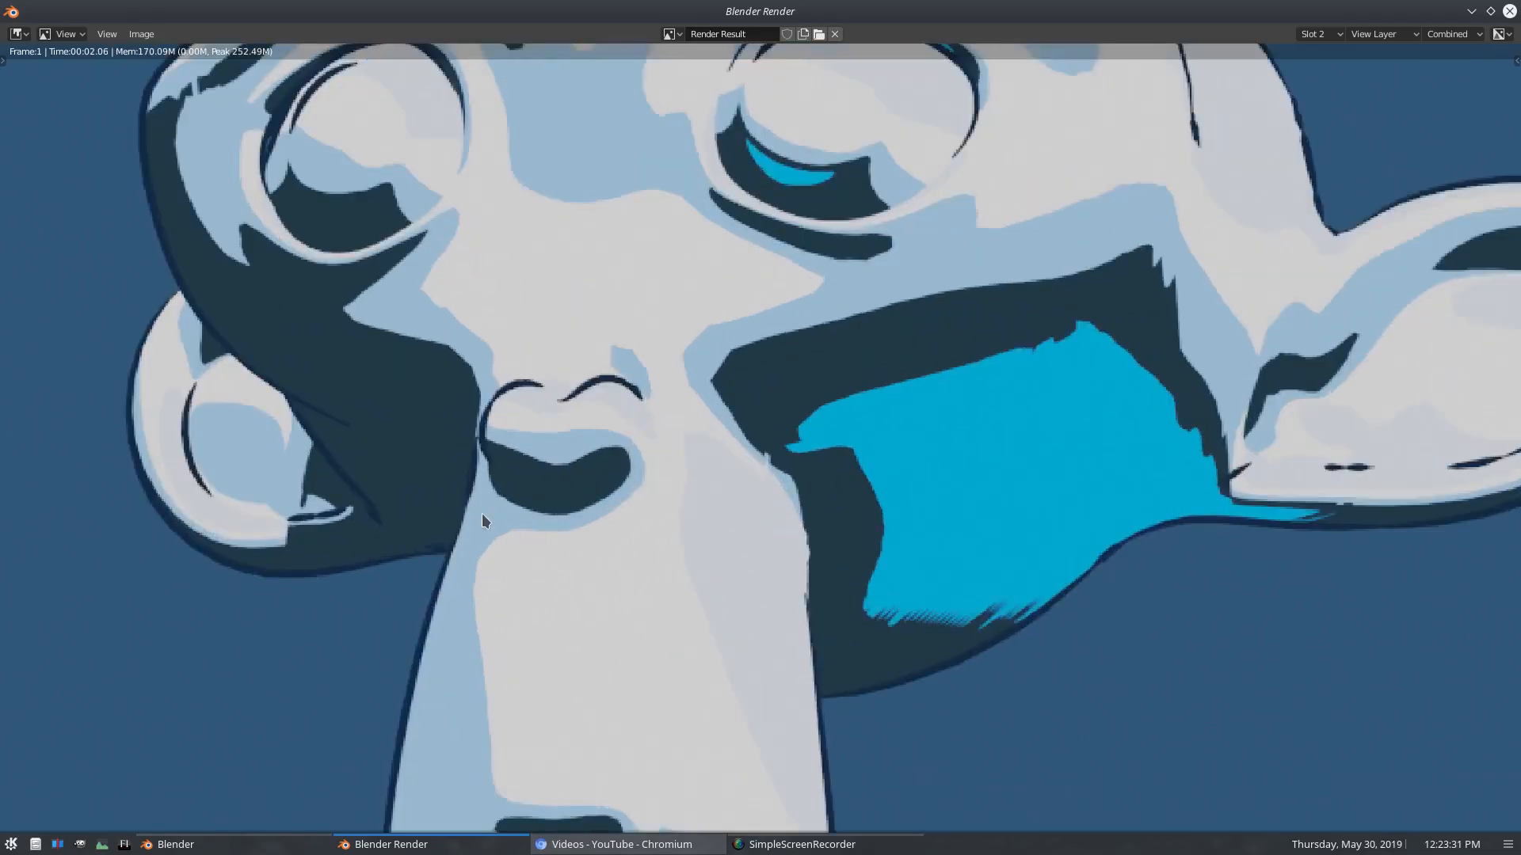
key(Escape)
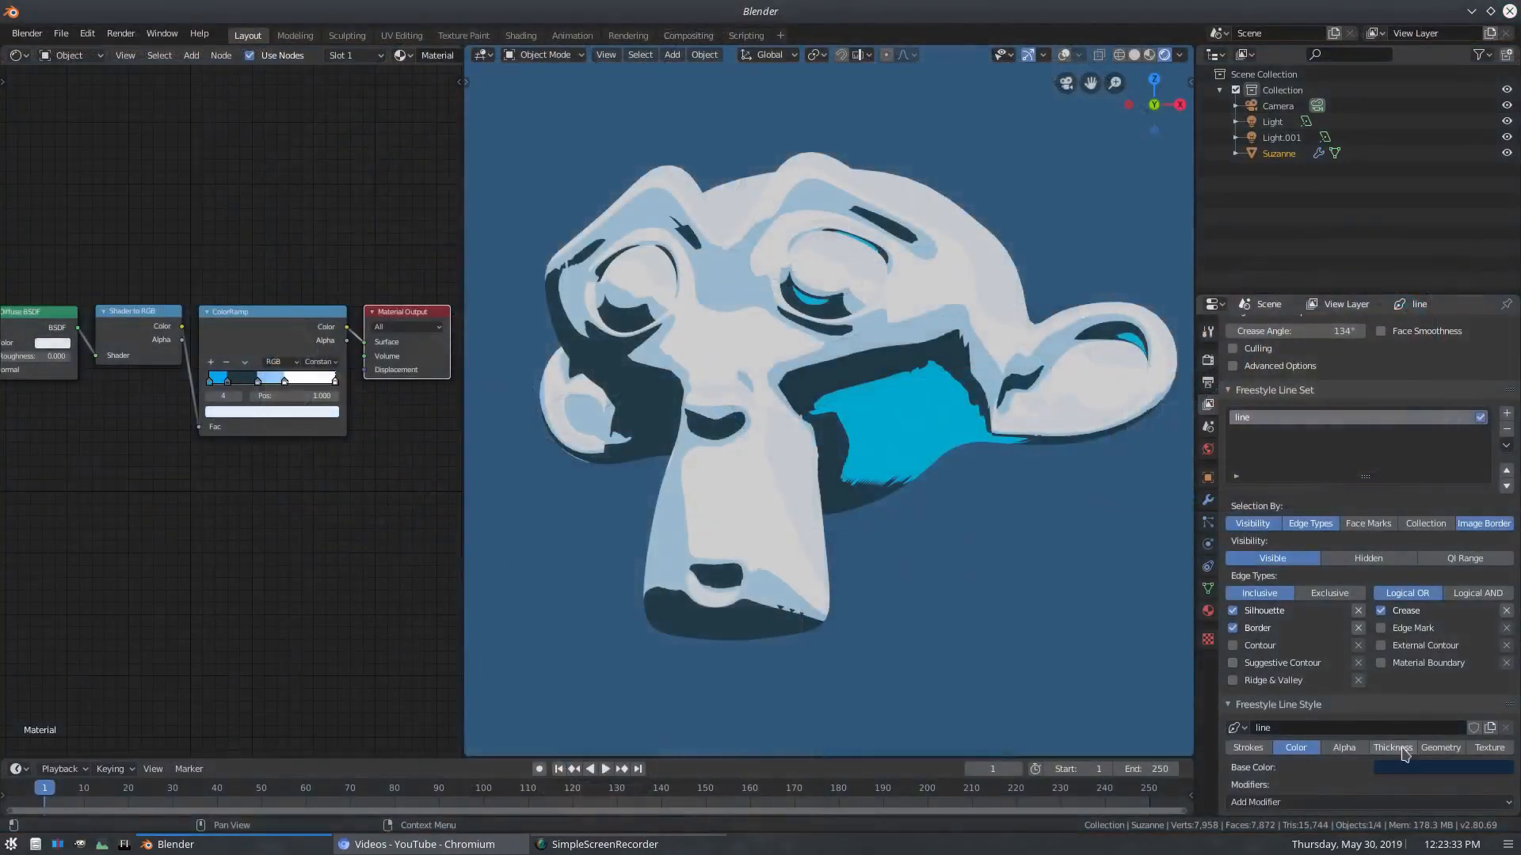
- Shift the Freestyle line's base color to hex 152C3D and render the current frame
click(1436, 768)
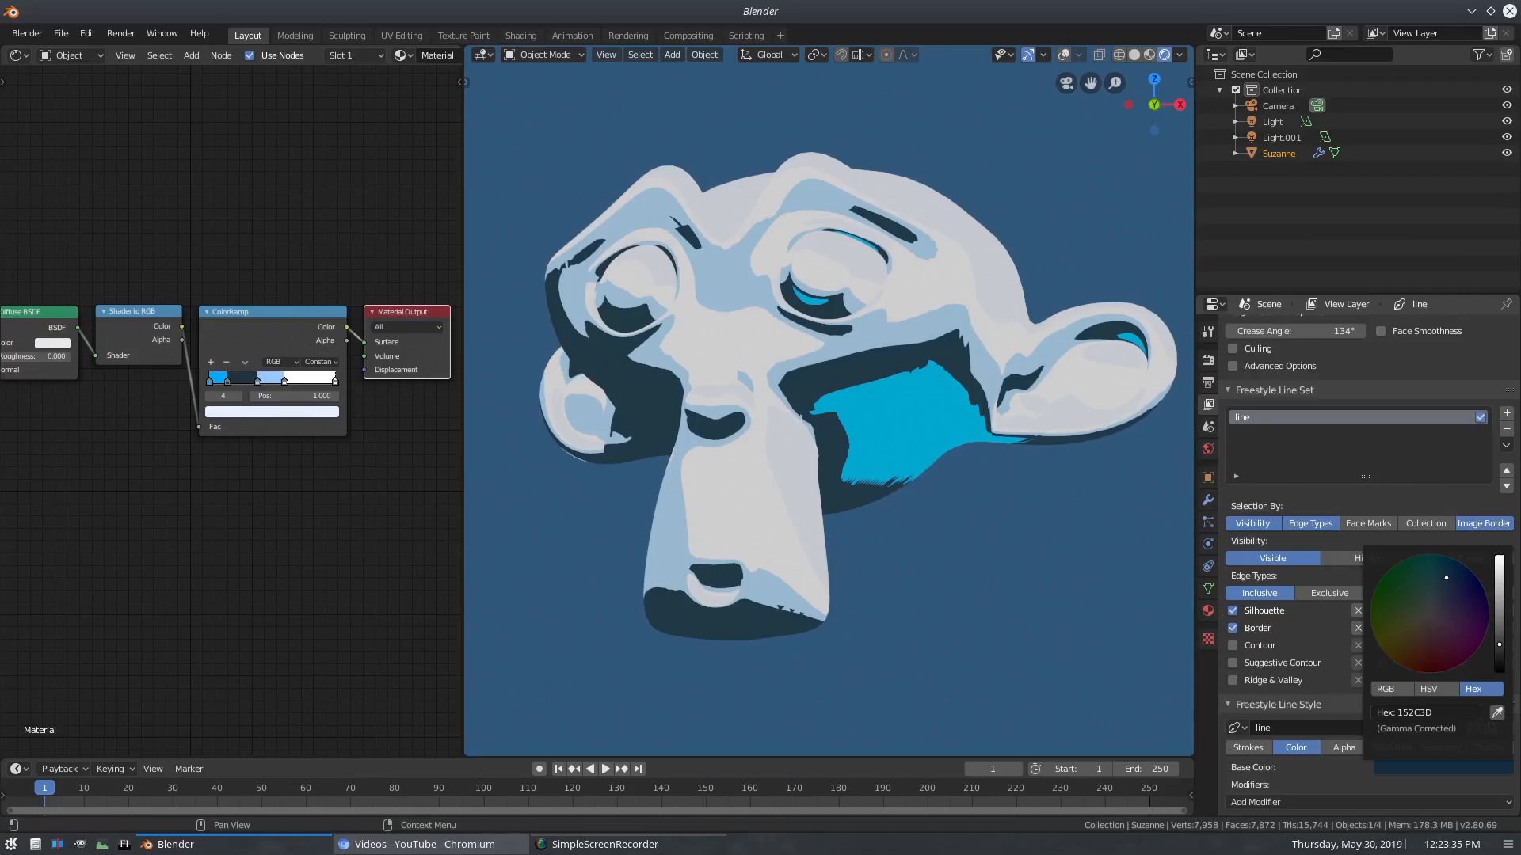
click(120, 34)
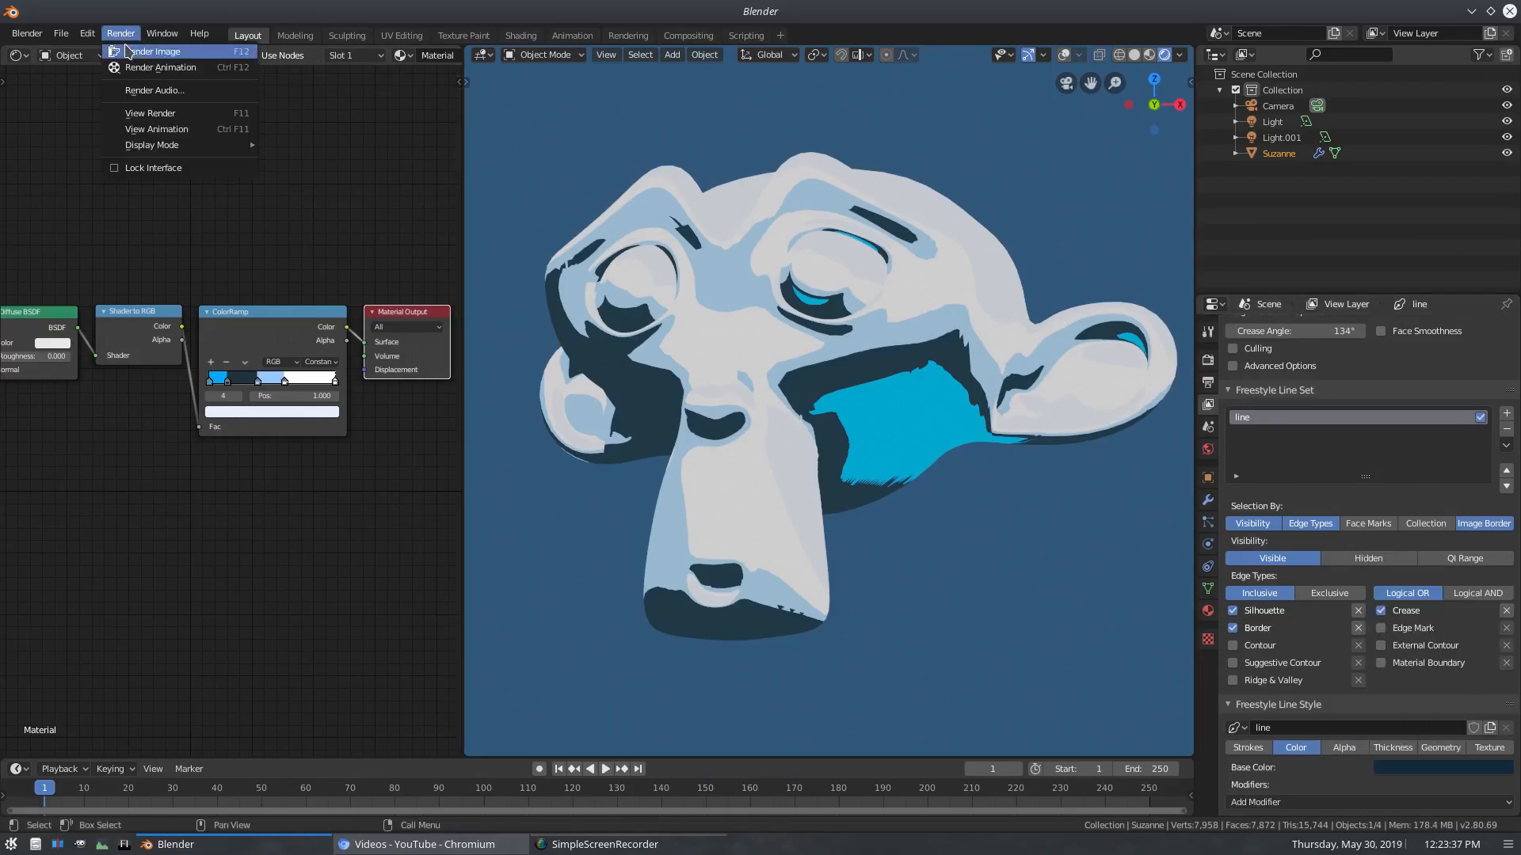
click(141, 46)
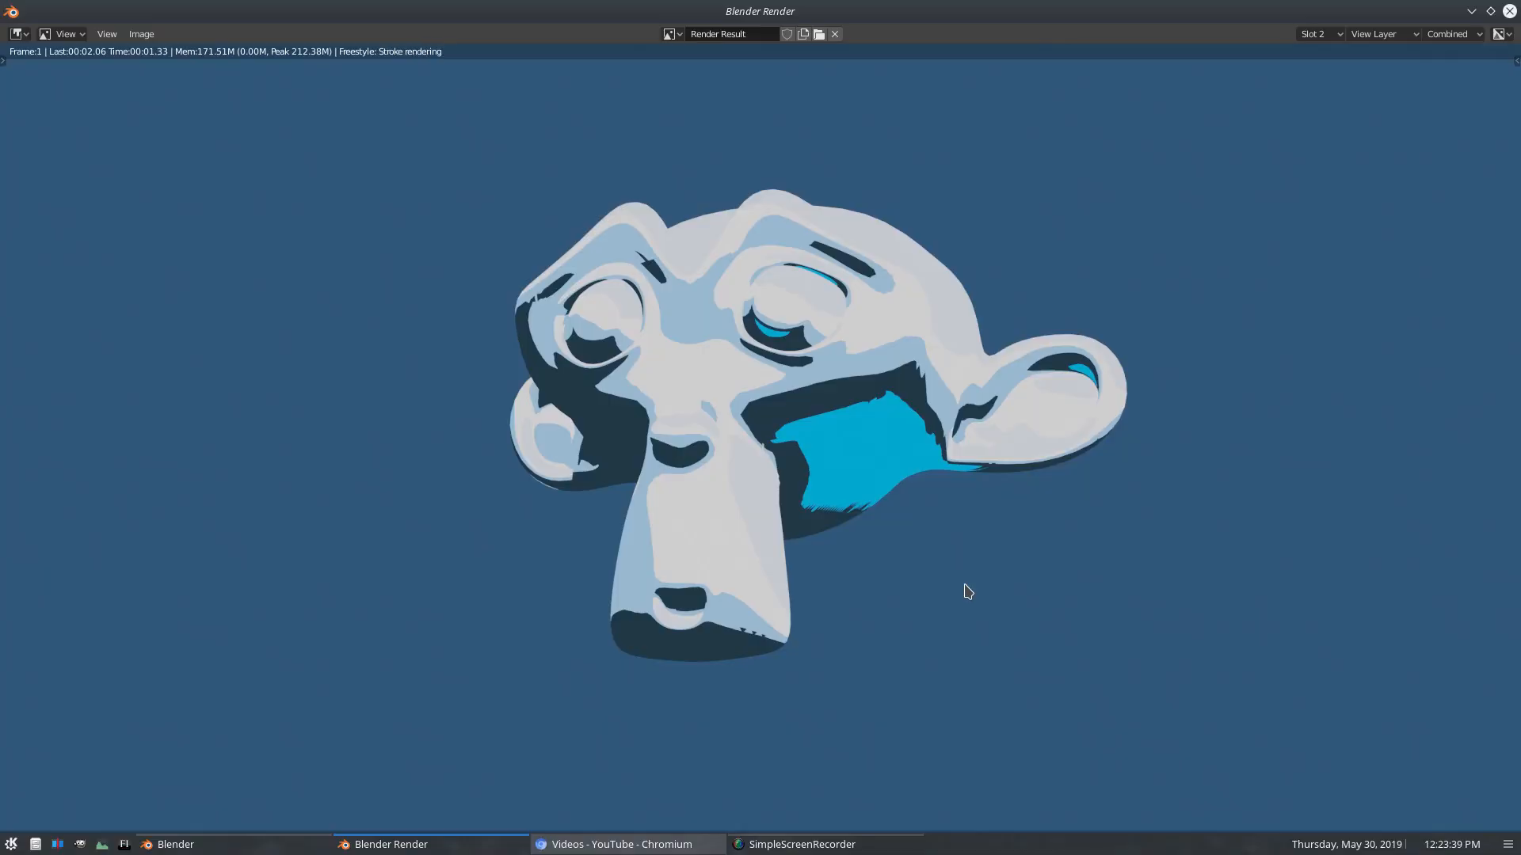
- Examine the recolored outlines around Suzanne's face and ears up close and as a whole, and close the render window
scroll(596, 484, up, 4)
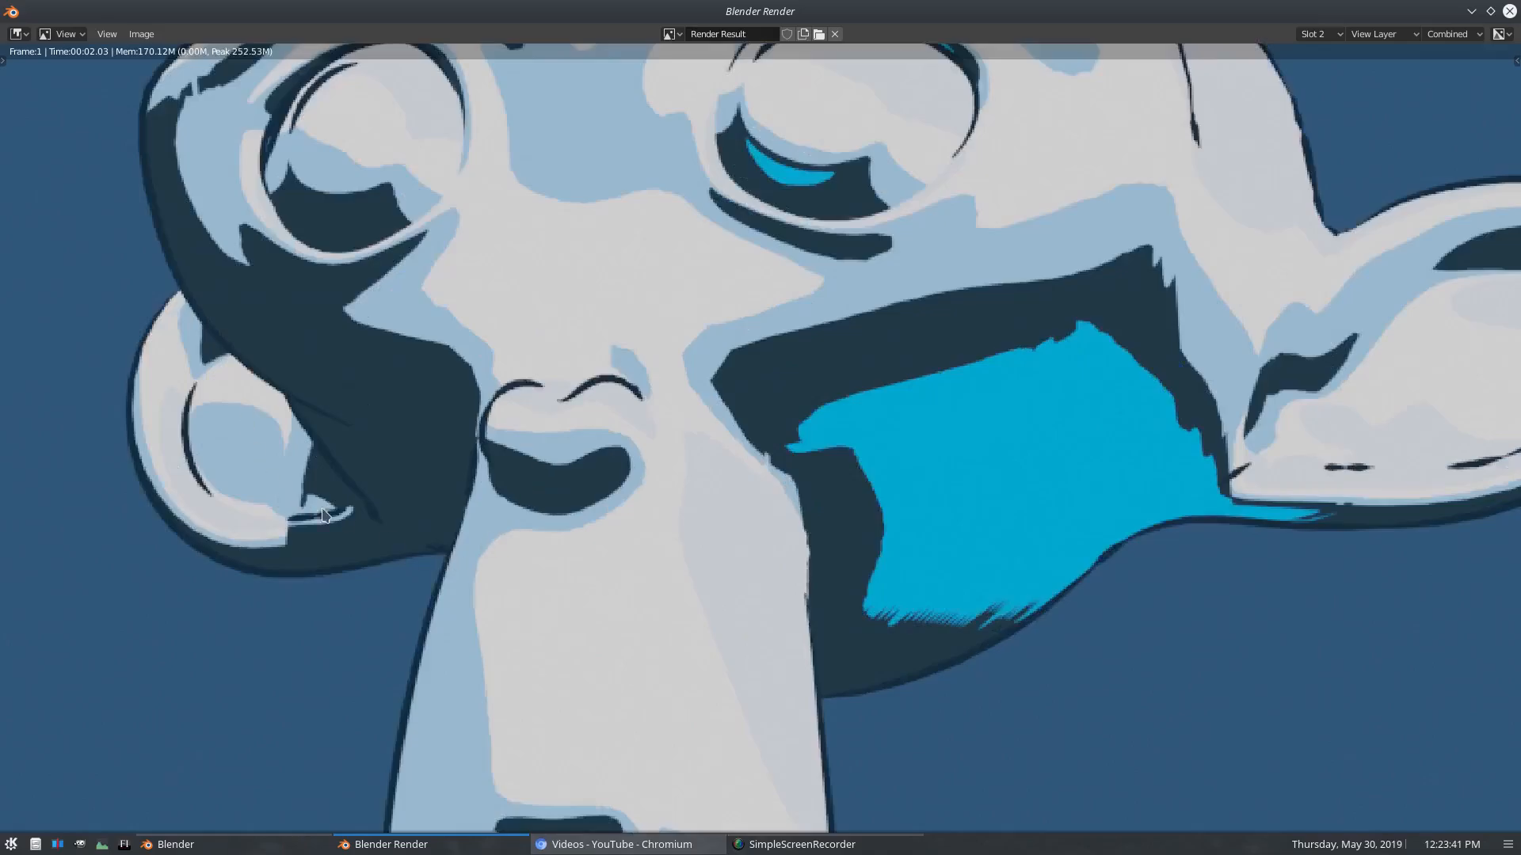
scroll(491, 576, down, 4)
scroll(492, 576, up, 1)
scroll(515, 586, down, 1)
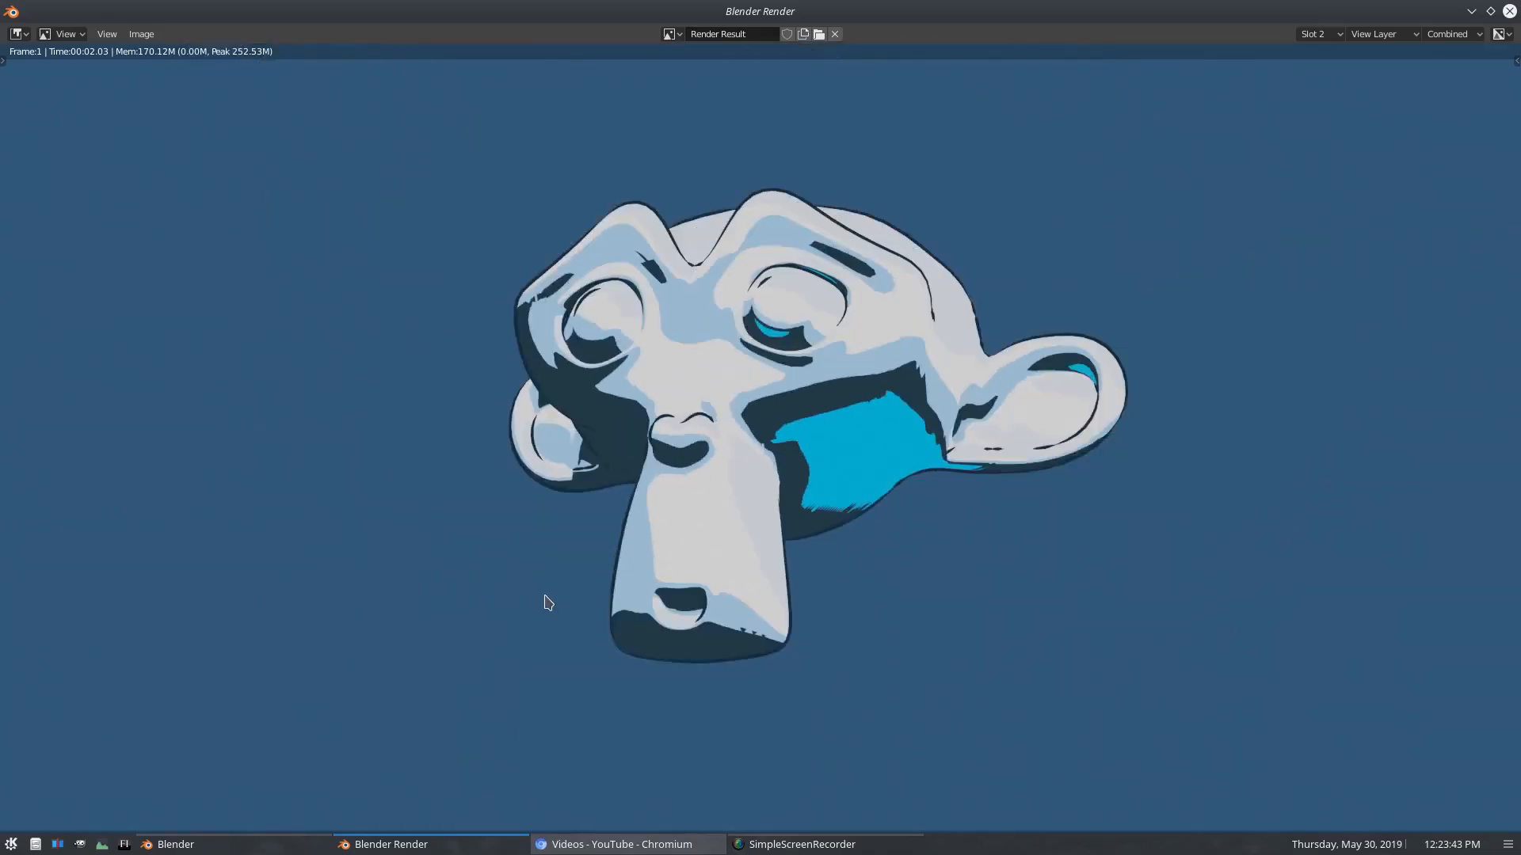
scroll(548, 603, up, 1)
scroll(943, 564, up, 2)
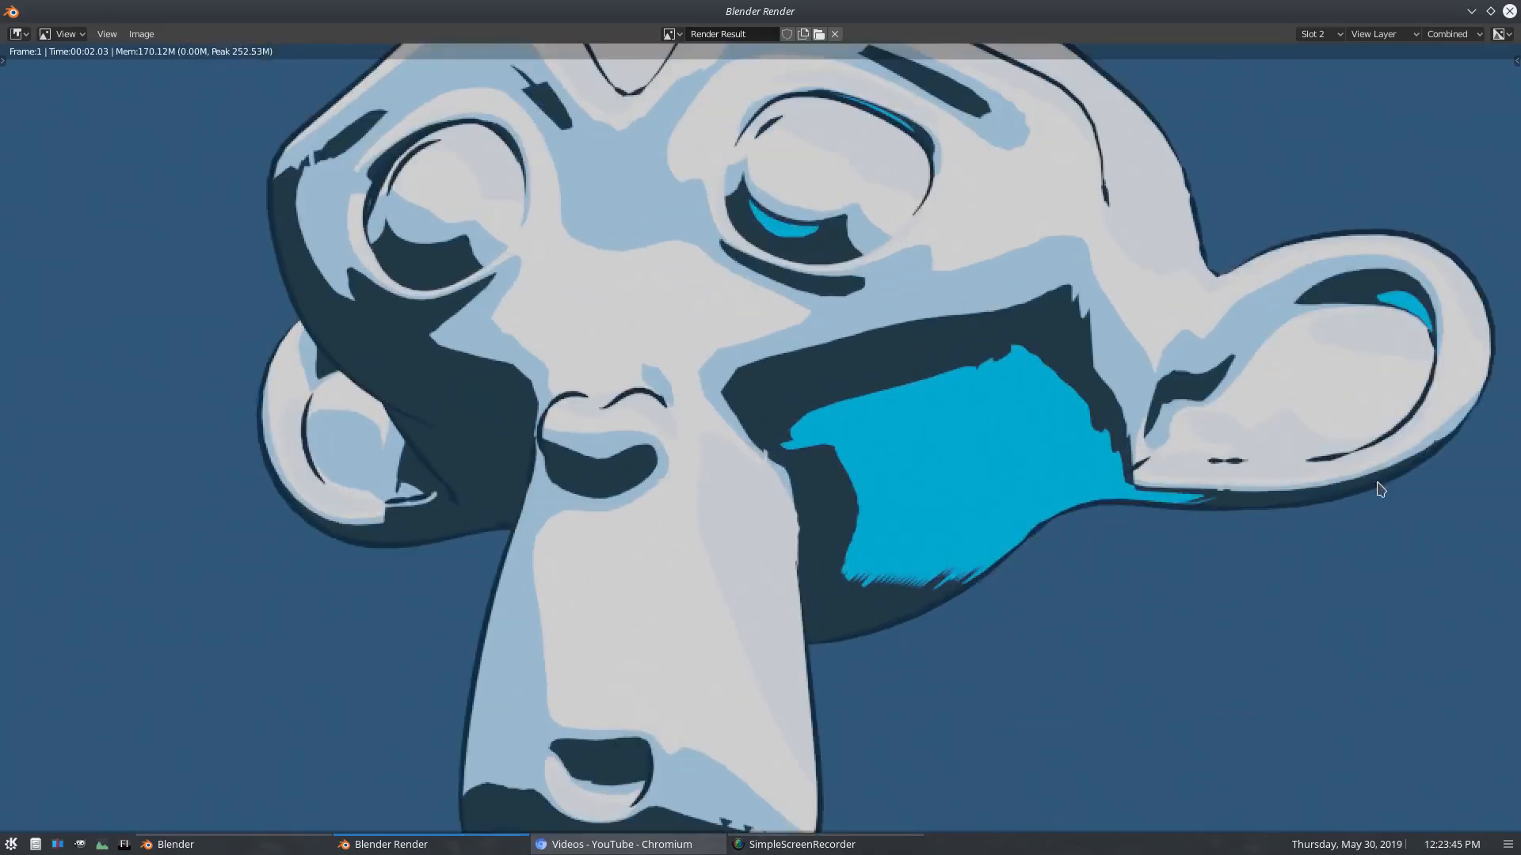
scroll(959, 594, down, 4)
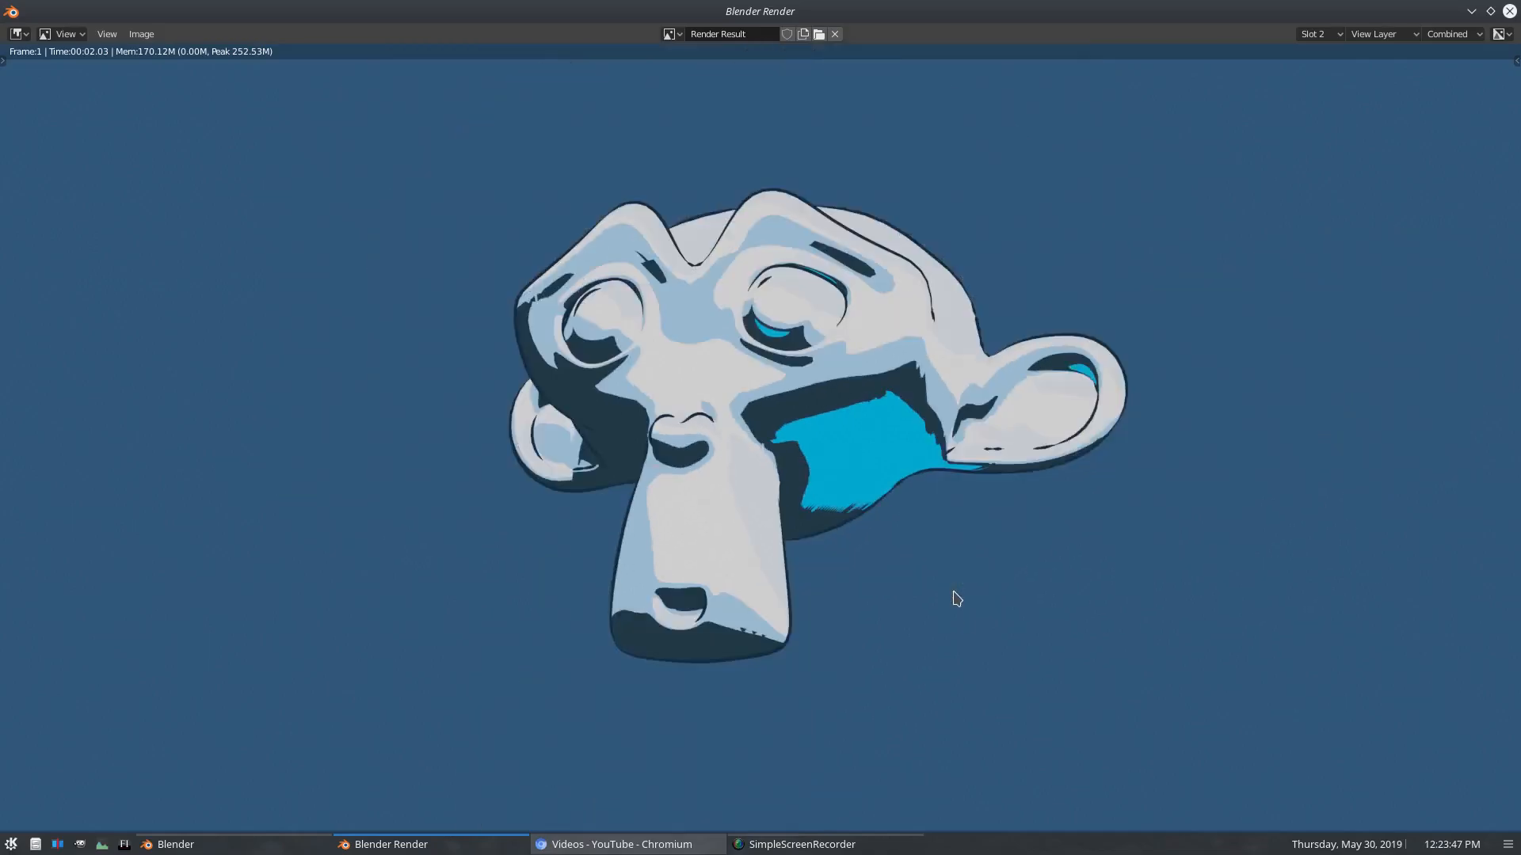
scroll(823, 511, up, 1)
key(Escape)
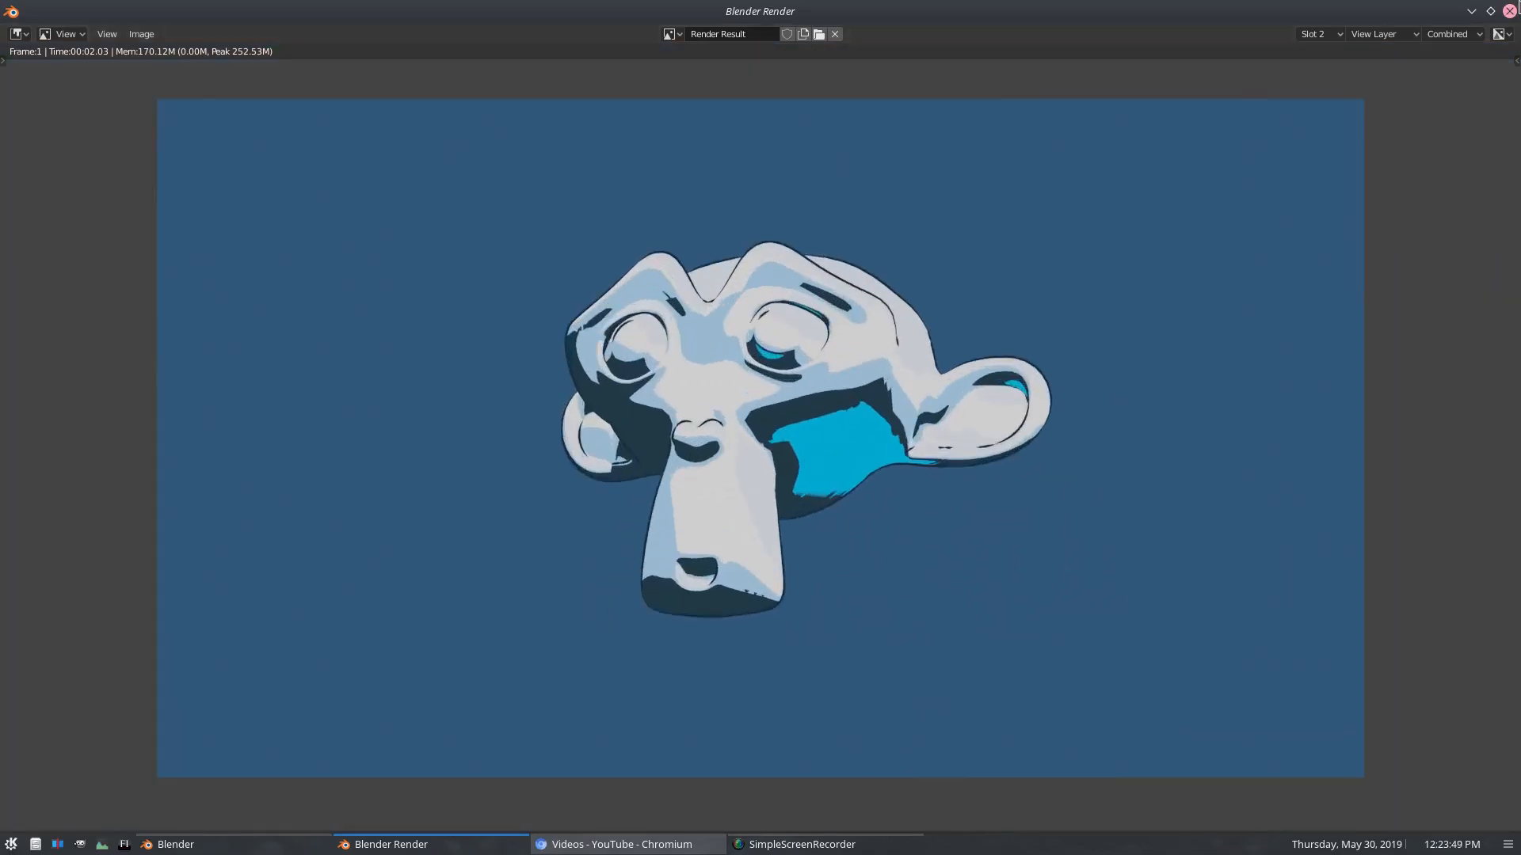
- Set the Freestyle line style's base thickness to 8
click(1379, 748)
scroll(1382, 745, down, 3)
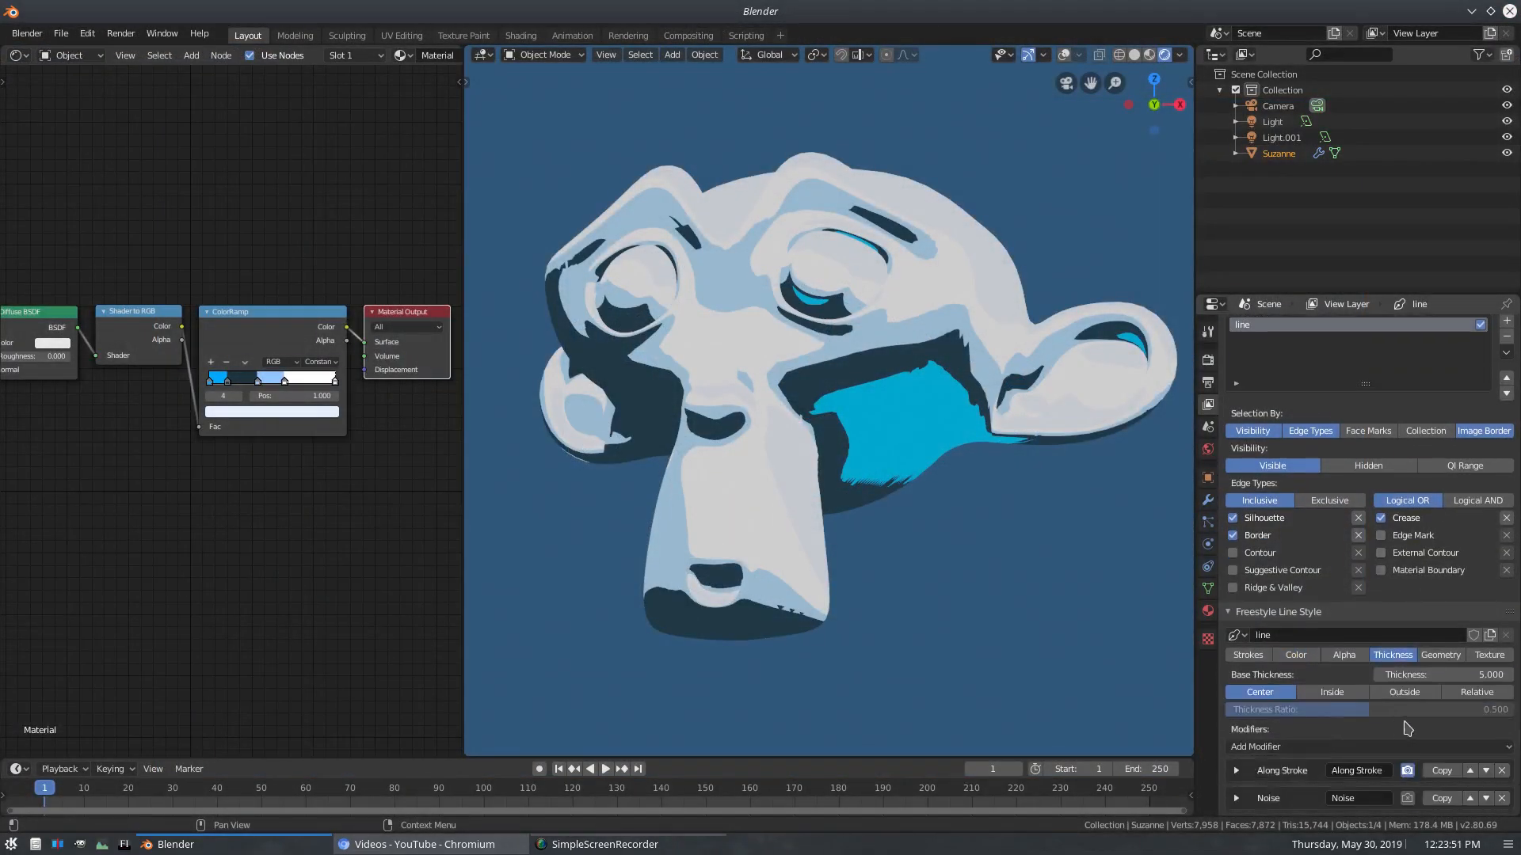
click(1467, 674)
text(5.0)
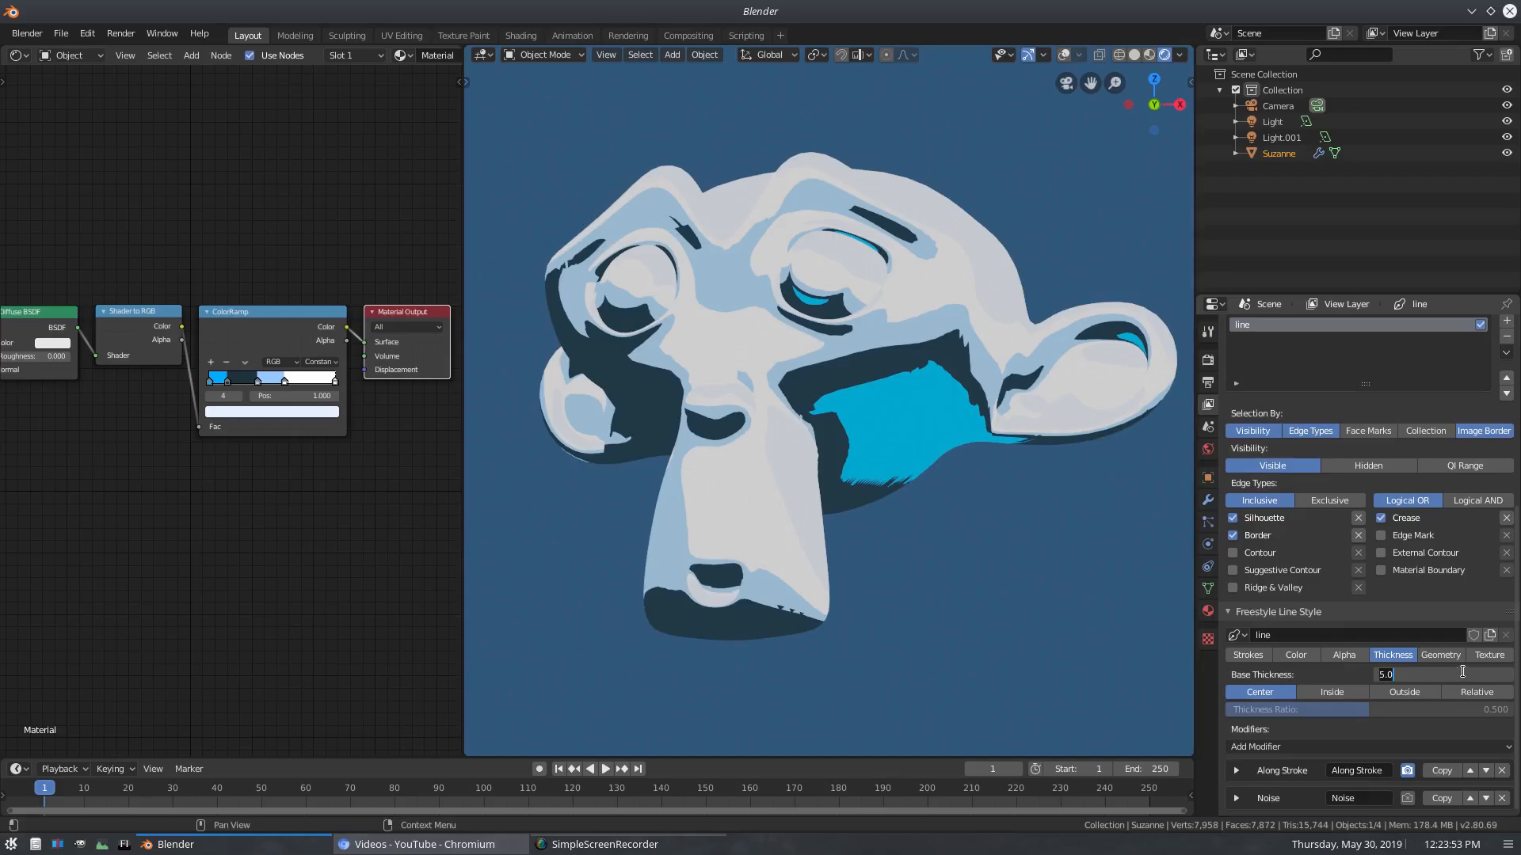
key(BackSpace)
key(BackSpace)
key(BackSpace)
text(8)
key(Return)
- Render the current frame and view the thicker outlines across the whole image
click(121, 33)
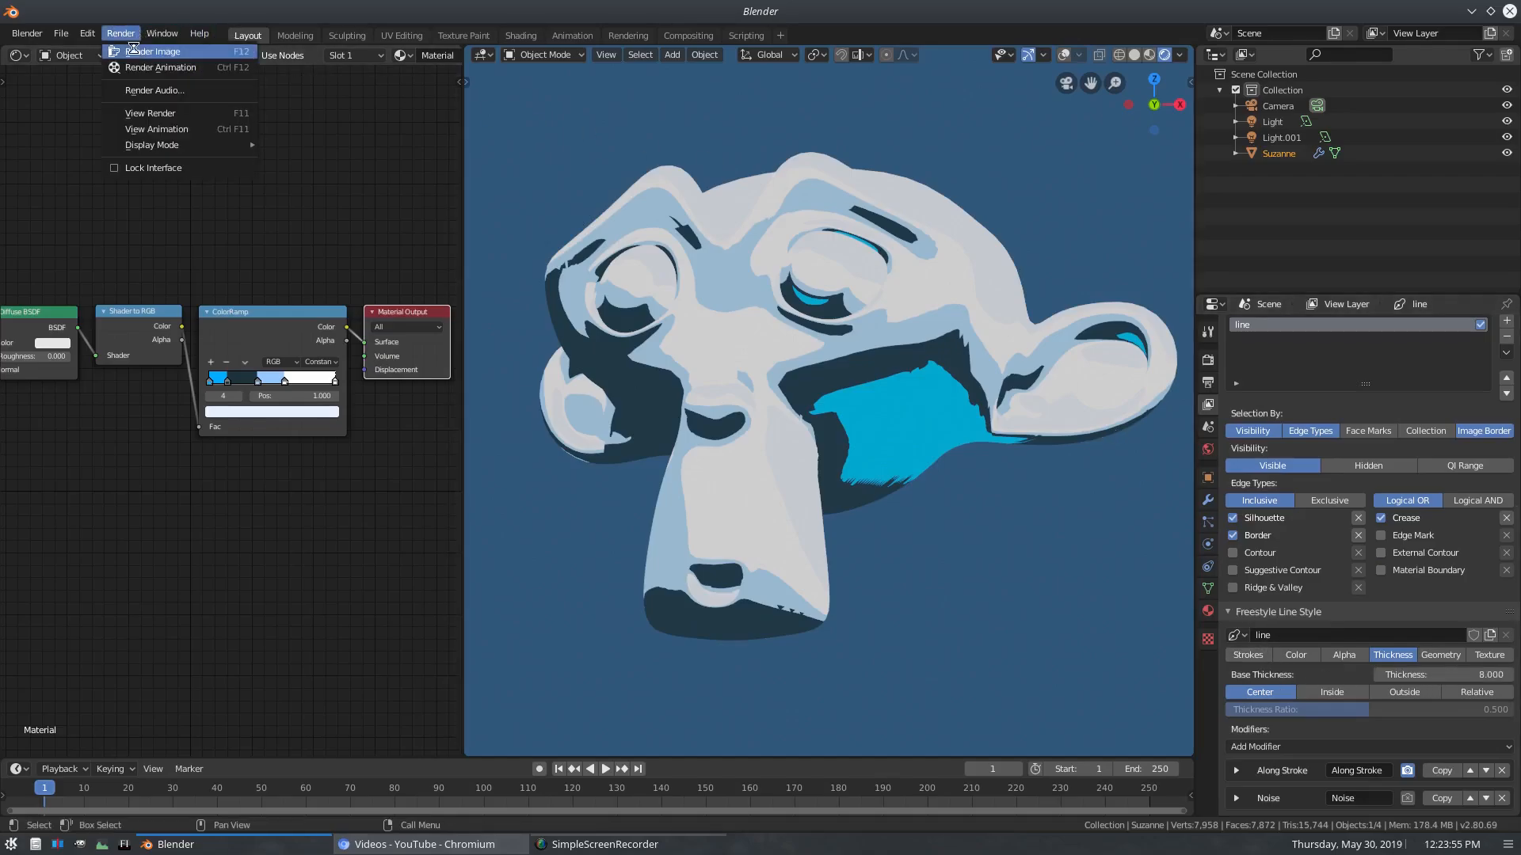
click(133, 51)
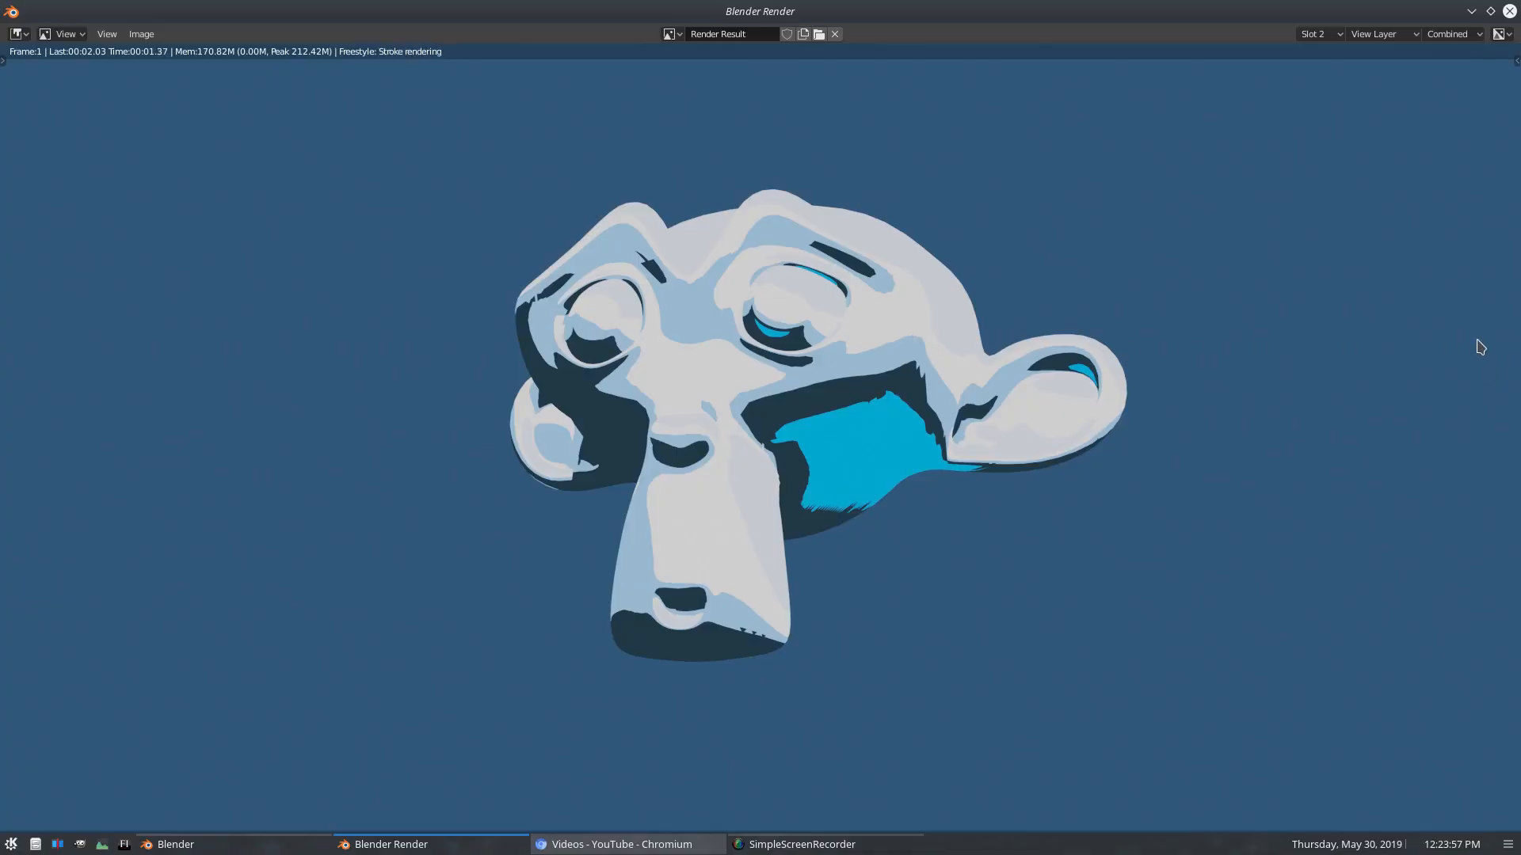
scroll(1151, 499, down, 2)
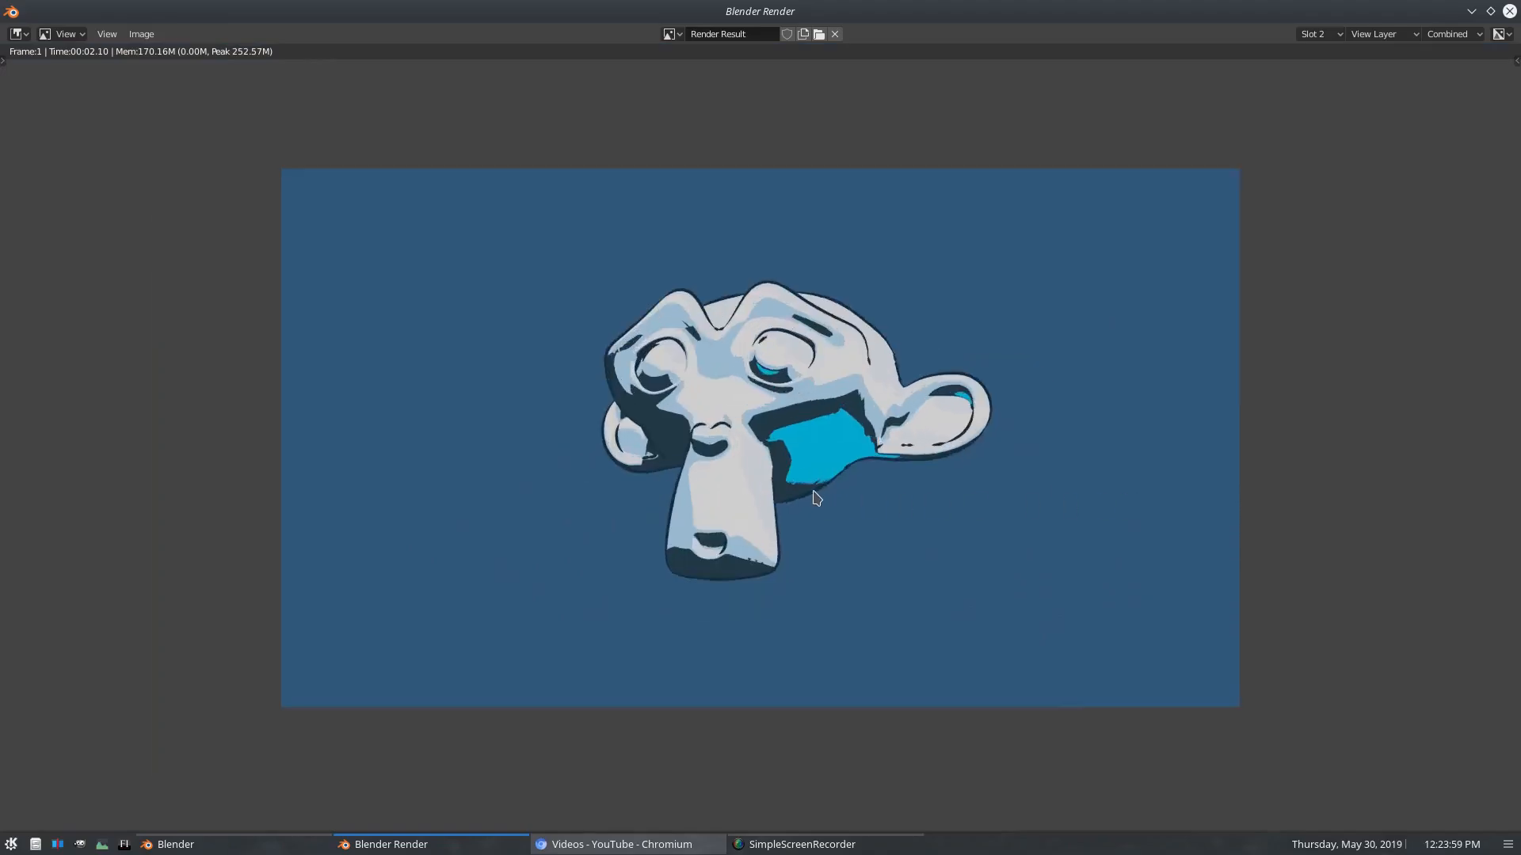
- Close the render window and set the Freestyle line style's base thickness to 10
scroll(816, 497, up, 3)
scroll(1327, 221, down, 2)
key(Escape)
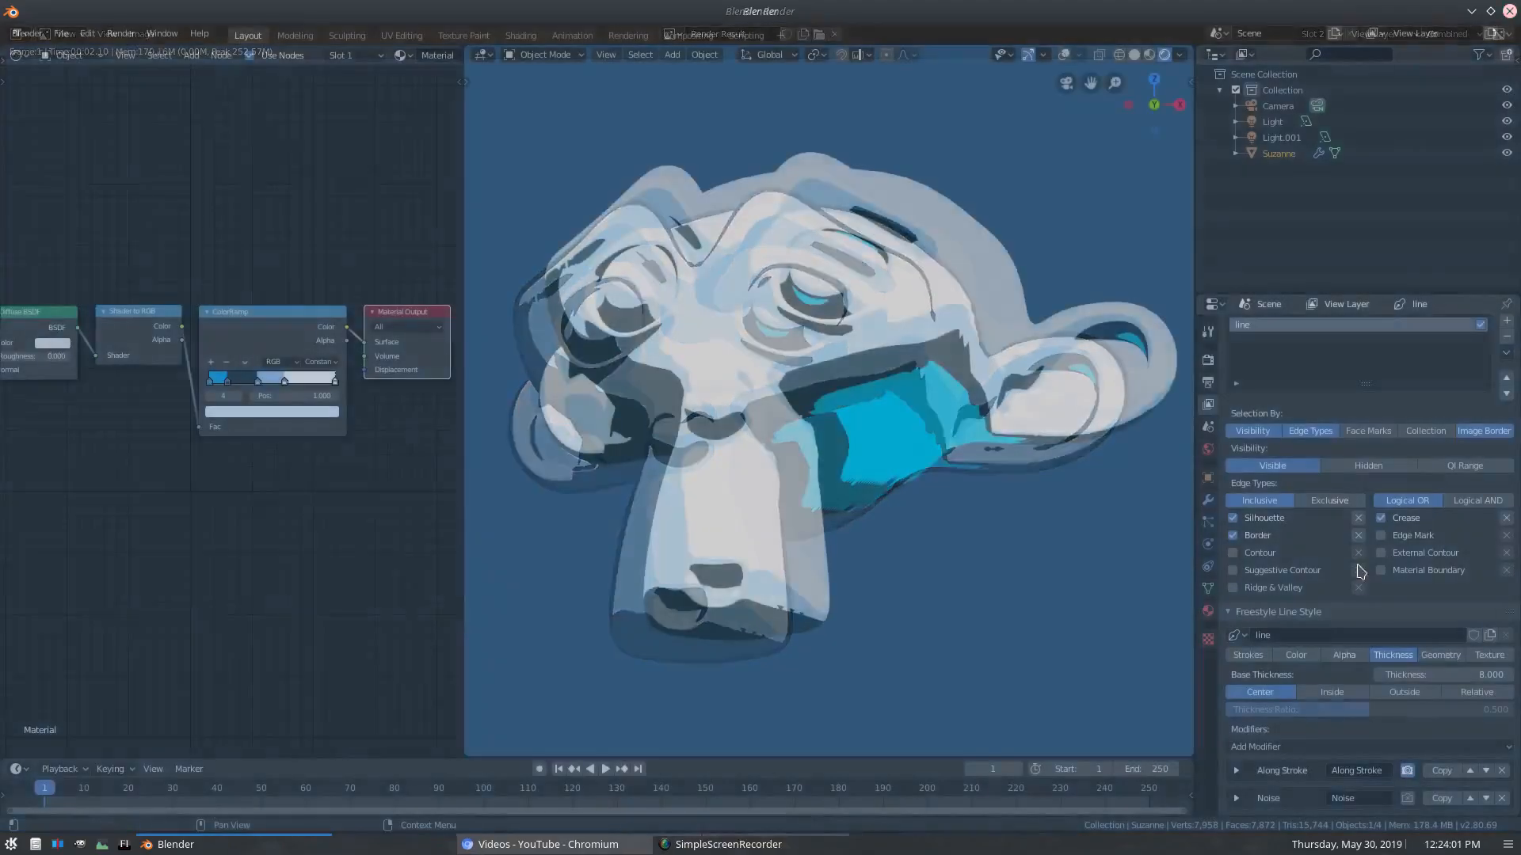
double_click(1434, 674)
text(10)
key(Return)
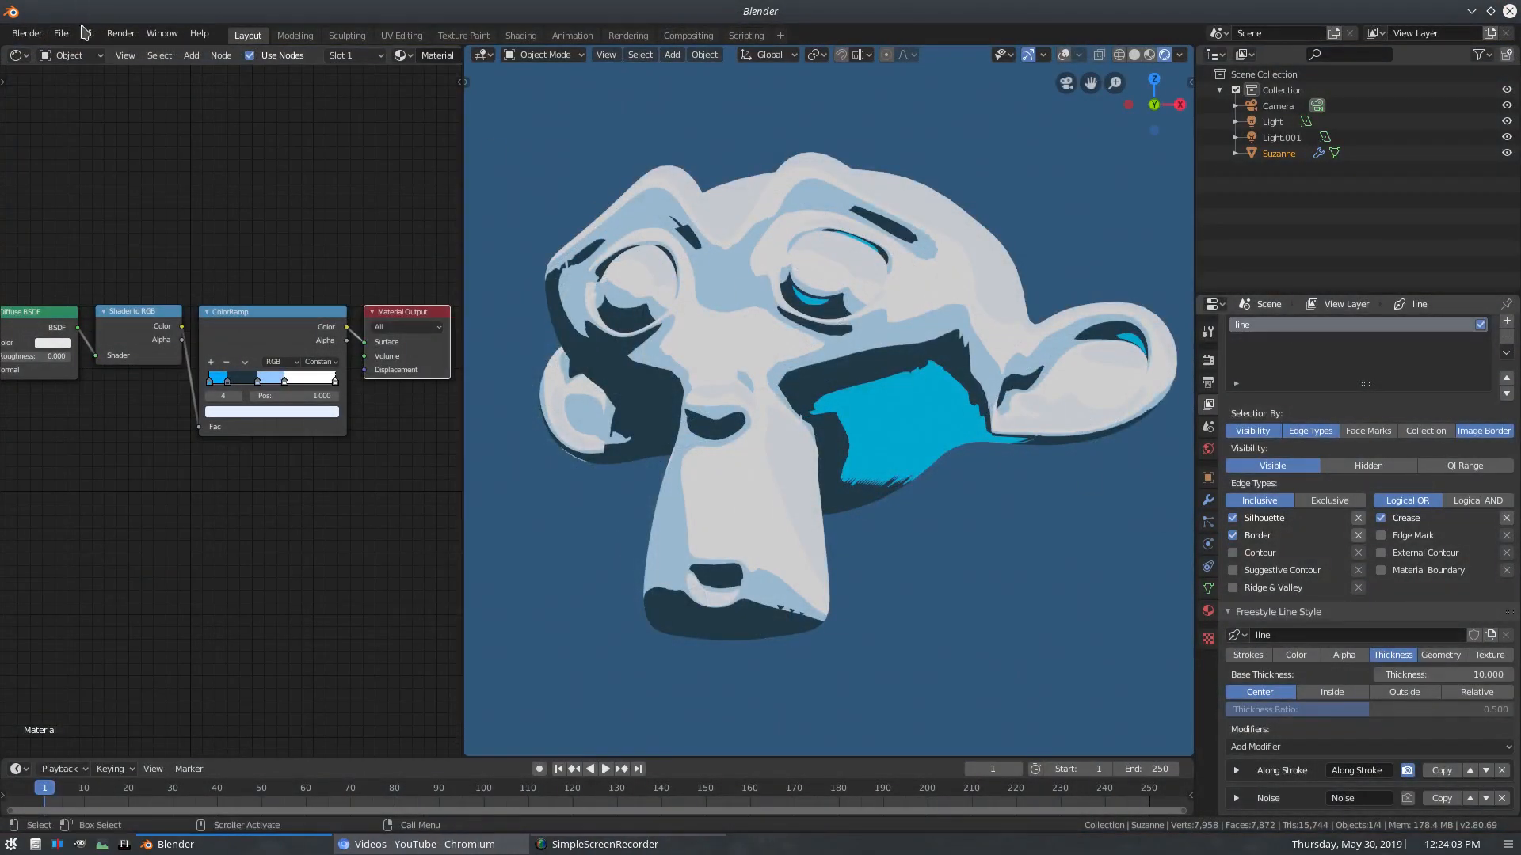
- Render the current frame, examine Suzanne's outlines across the whole image and closer up, and close the render window
click(121, 33)
click(151, 50)
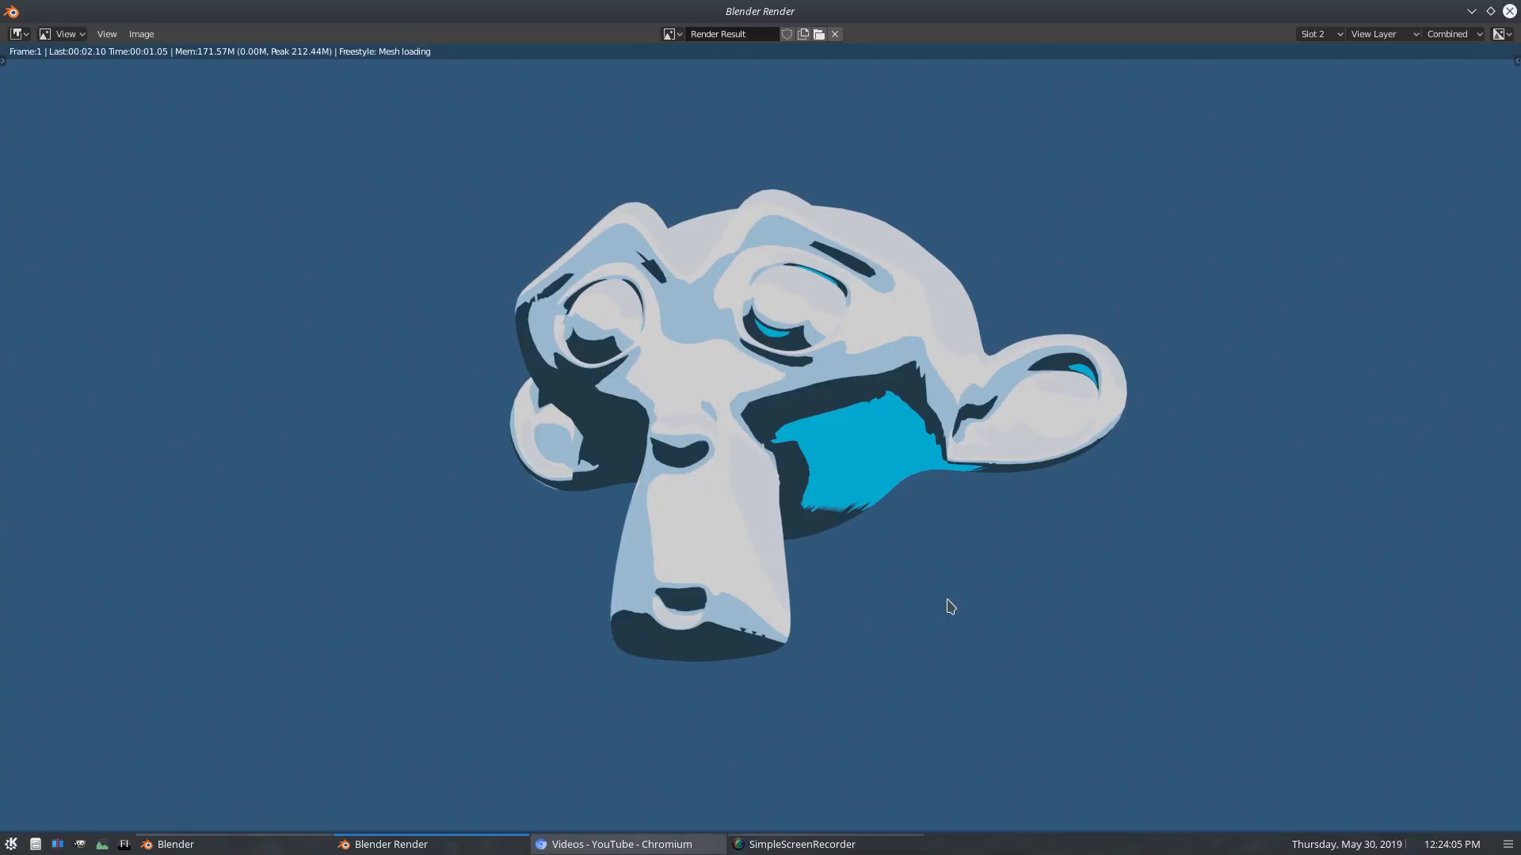
scroll(975, 587, down, 4)
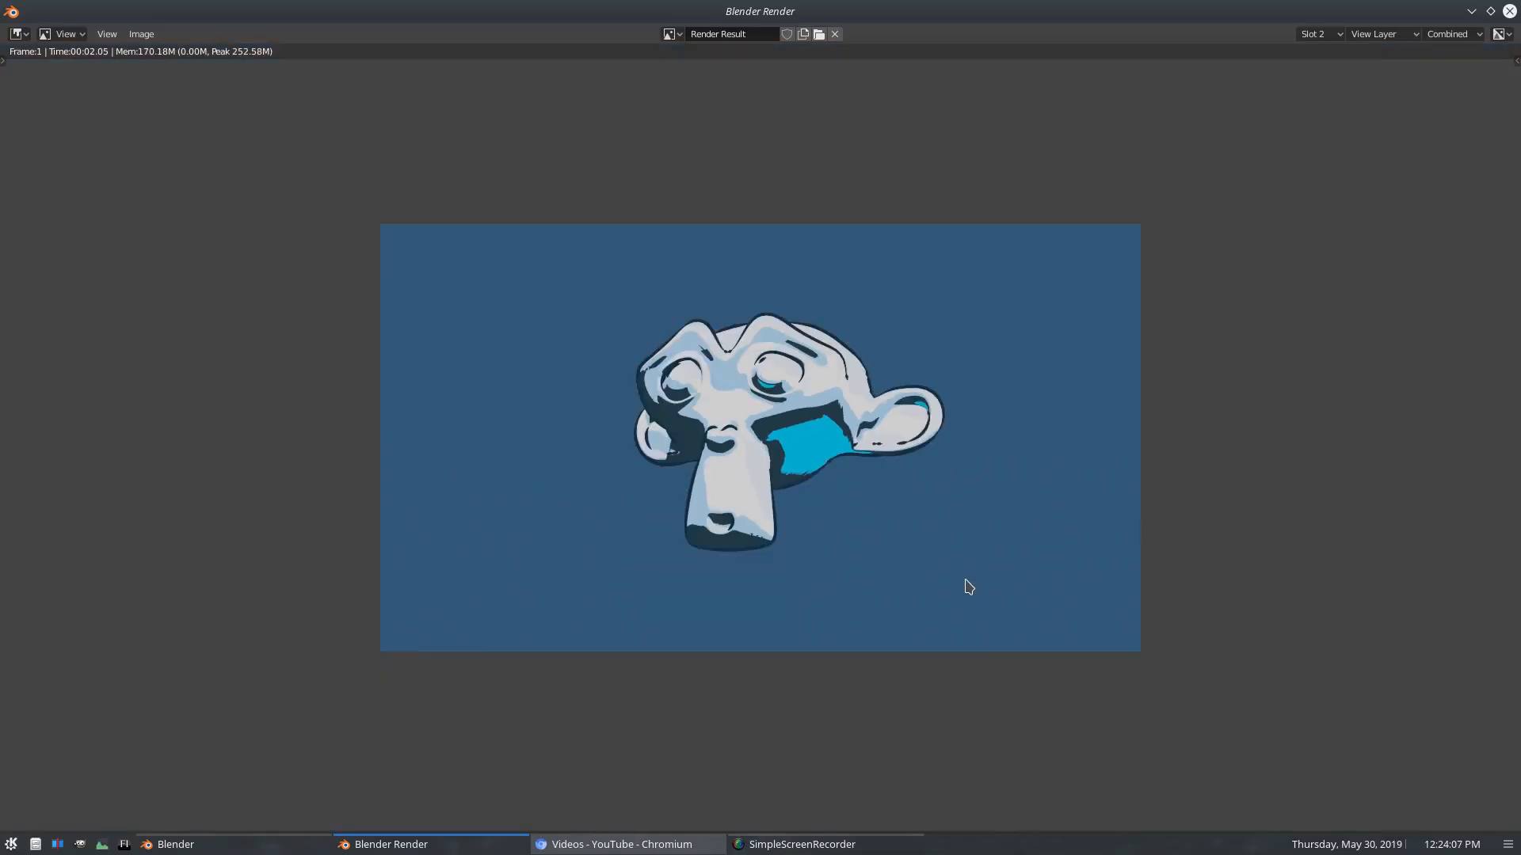
scroll(942, 584, up, 2)
scroll(945, 587, up, 1)
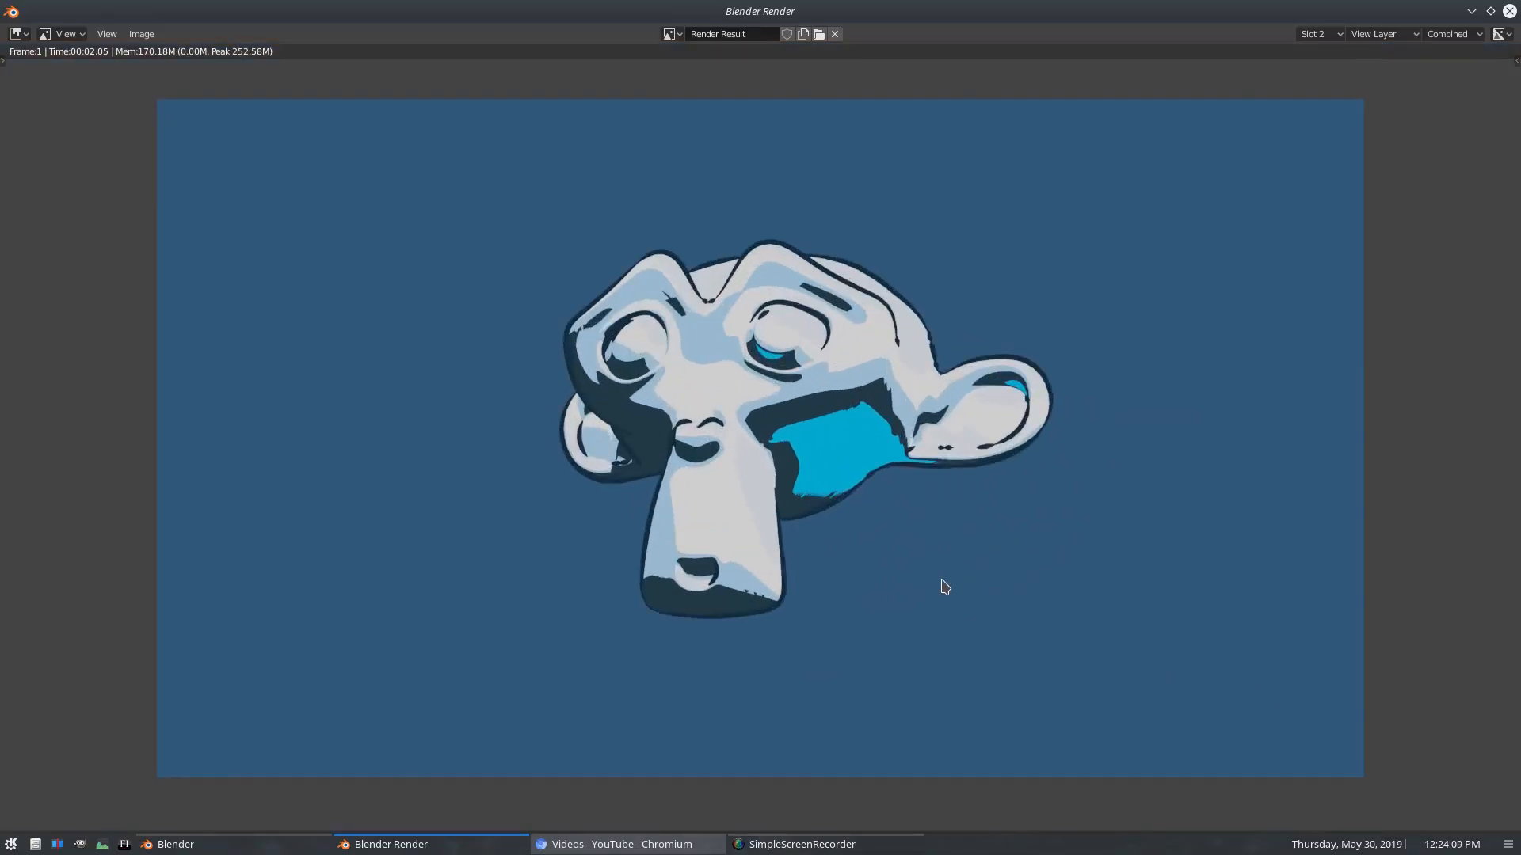
click(1509, 11)
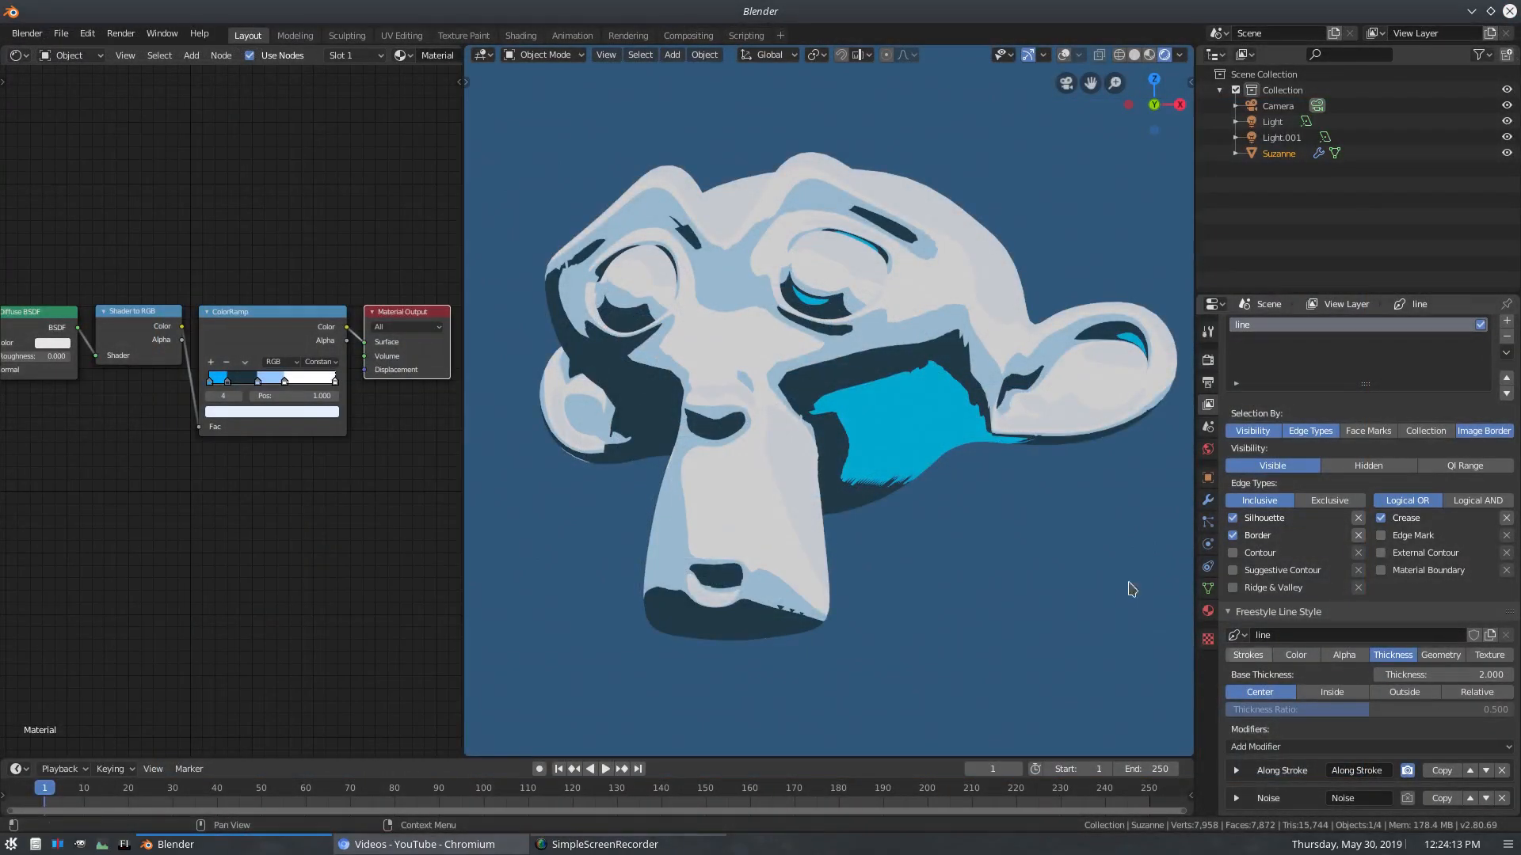
- Render the current frame with the base thickness of 2, compare the outlines from afar and up close, and close the render
click(87, 33)
click(142, 52)
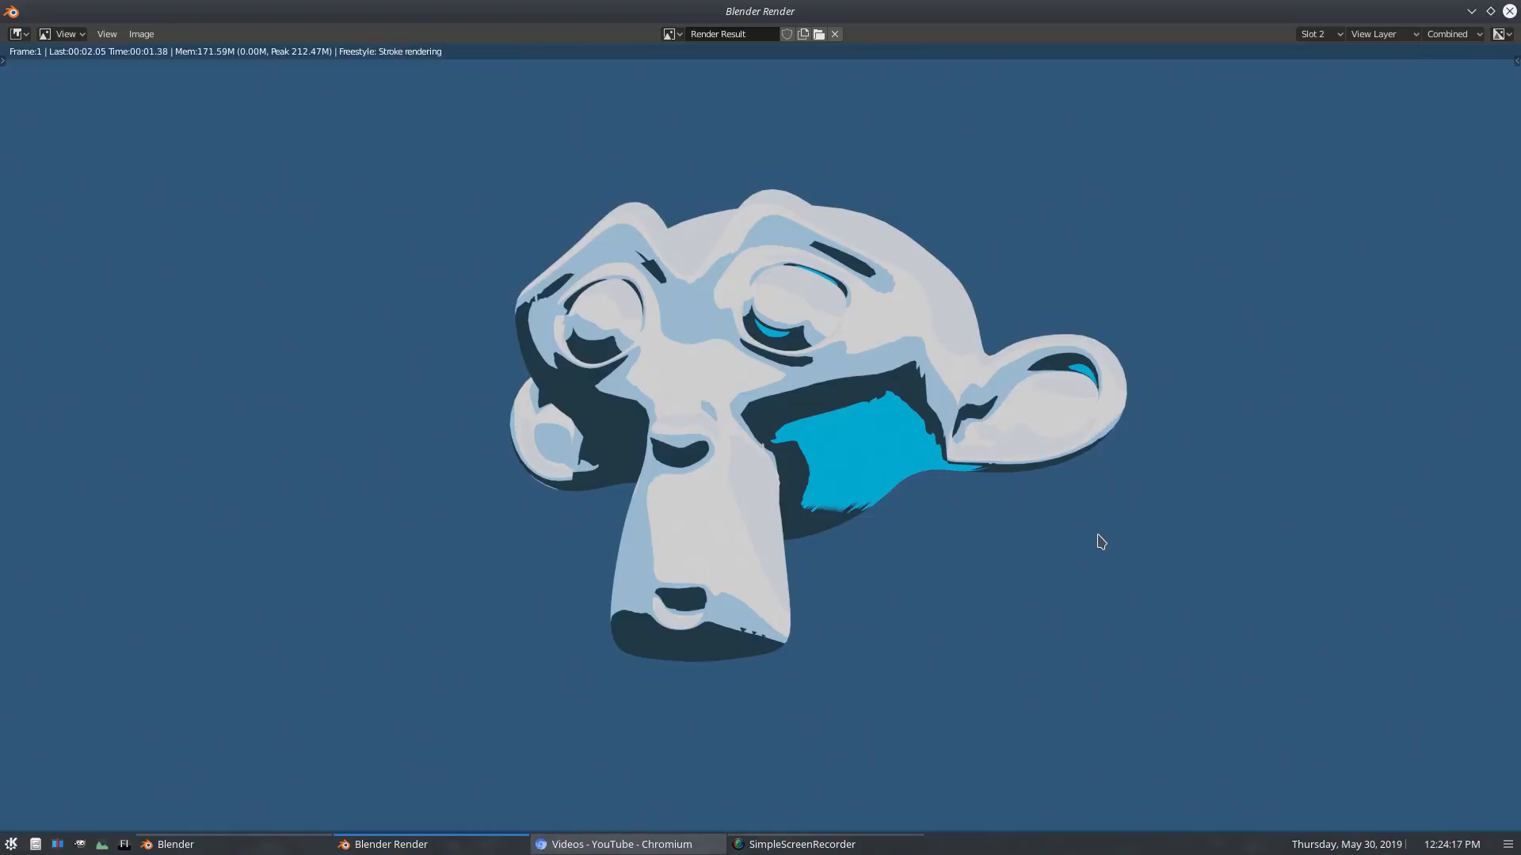
scroll(963, 546, down, 3)
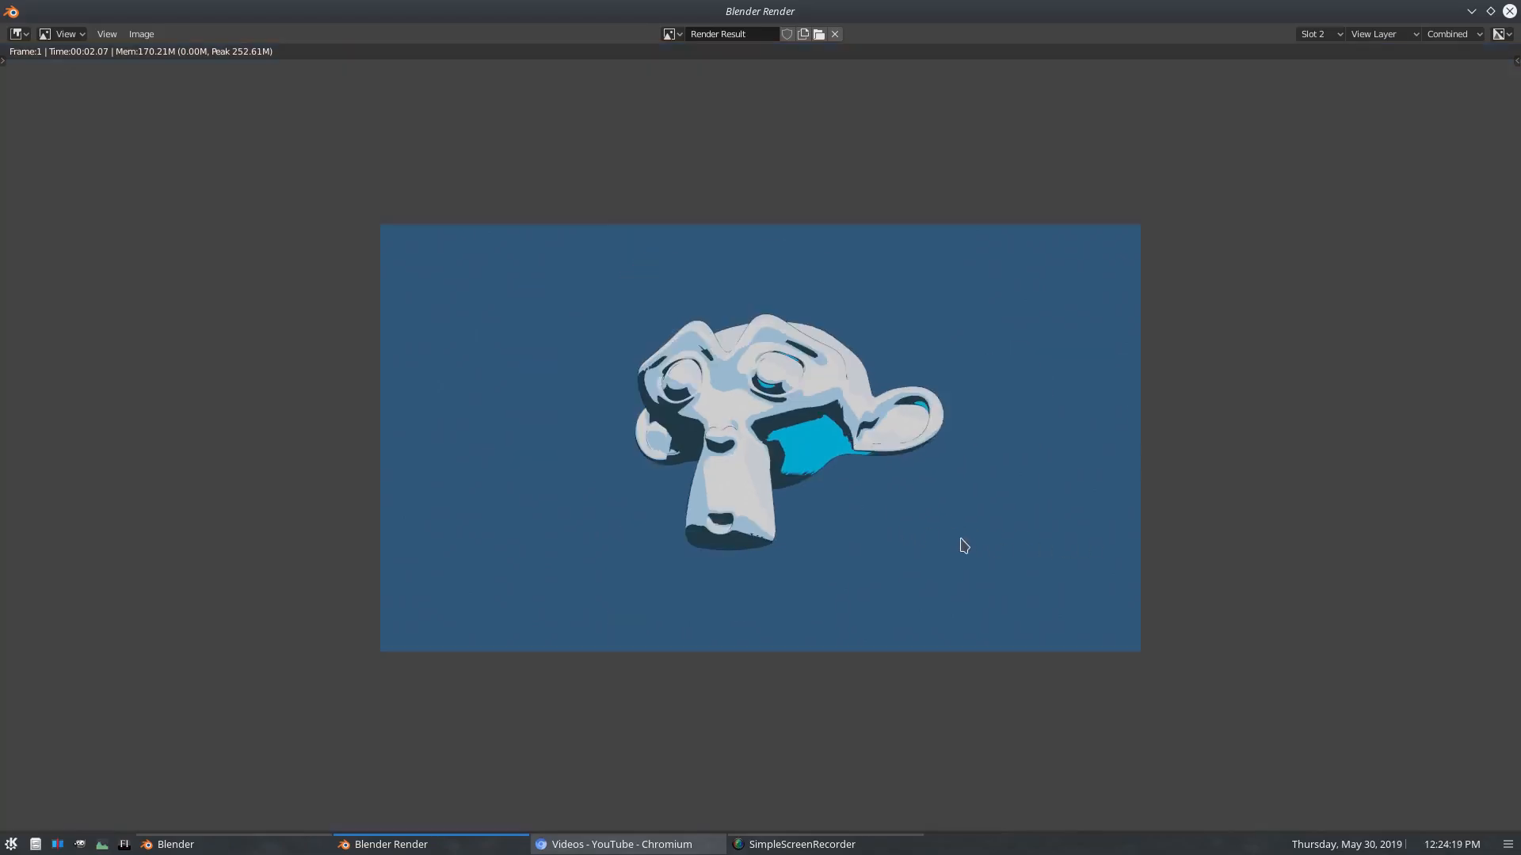
scroll(907, 538, up, 3)
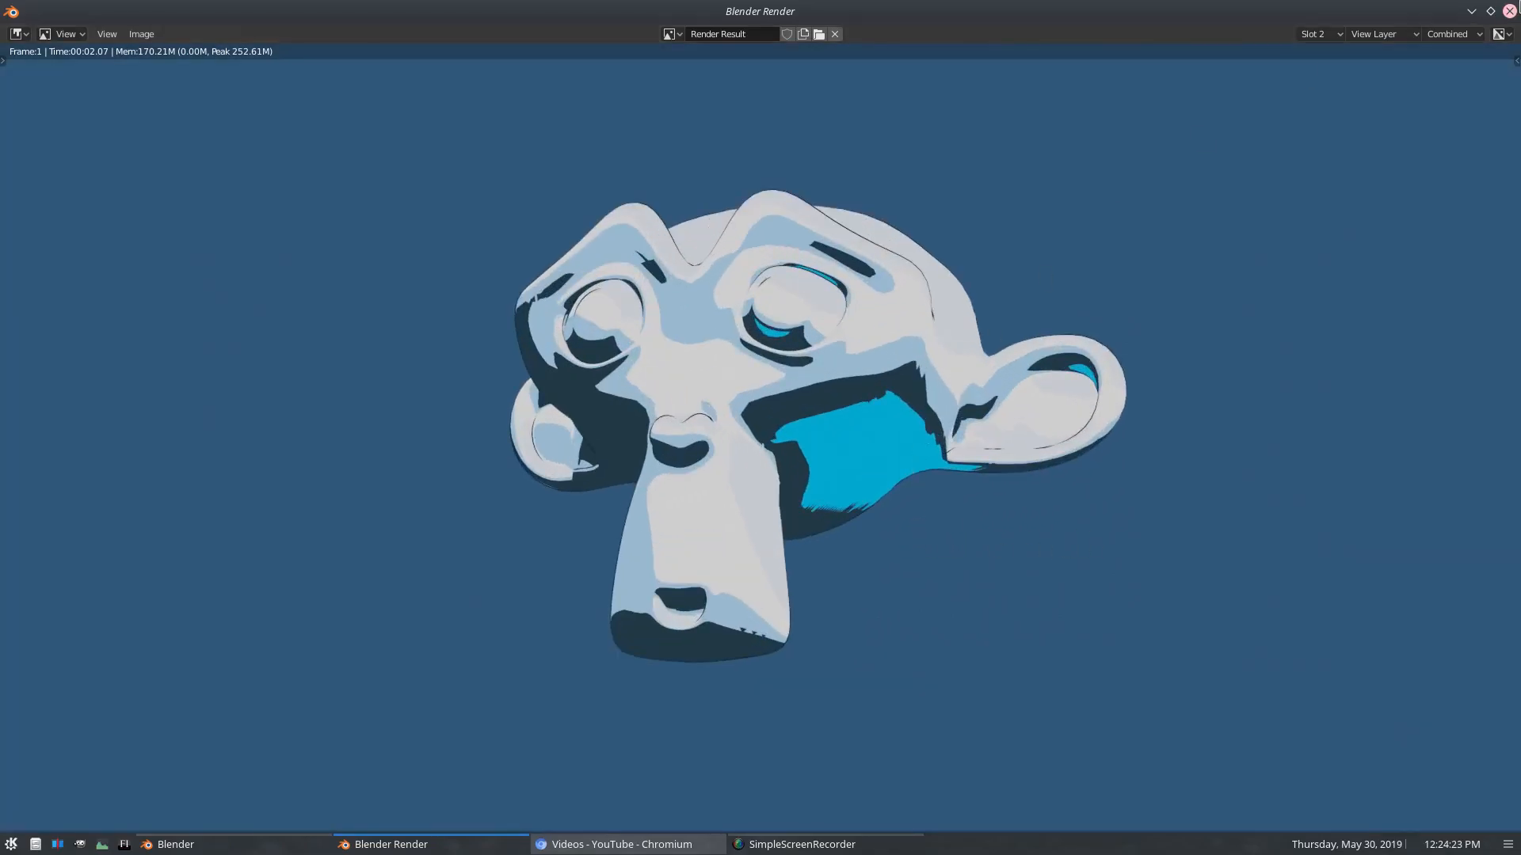
click(1509, 11)
- Set the Freestyle line's base thickness to 3 and render the current frame to check the outlines
click(1441, 674)
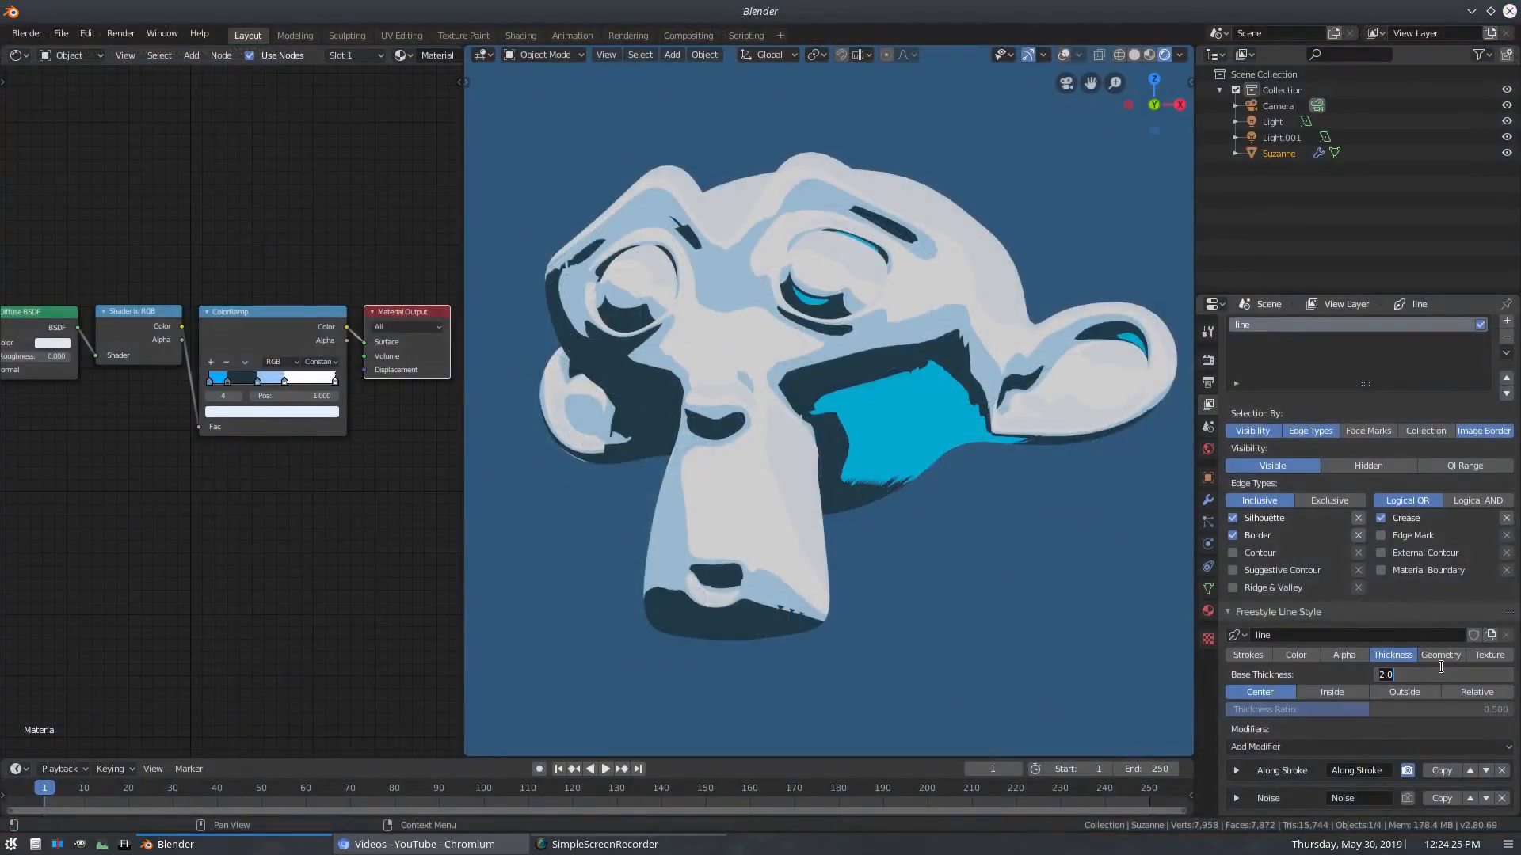
text(3)
key(Return)
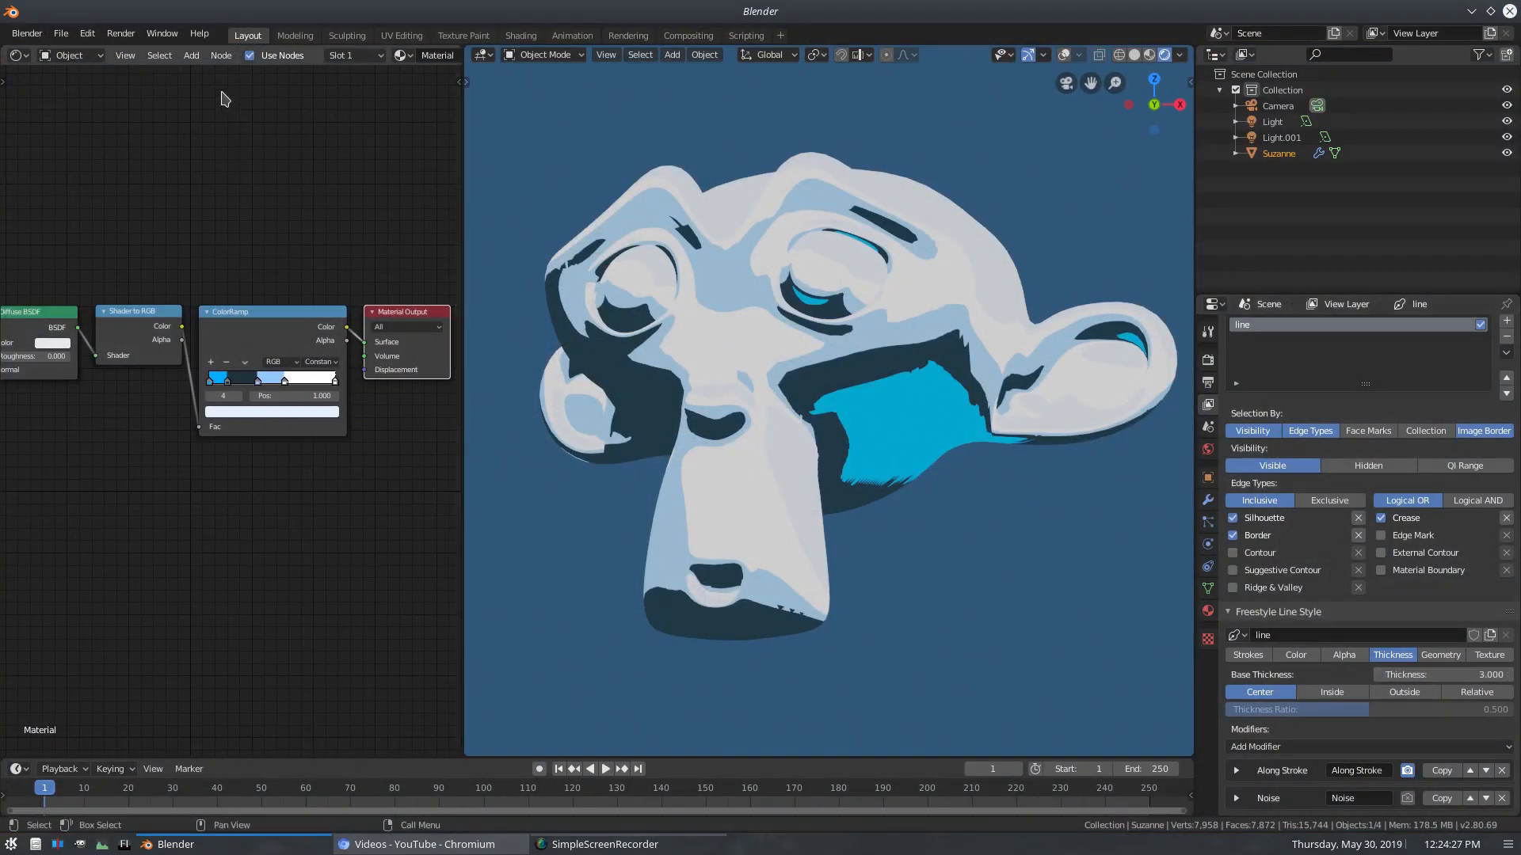
click(121, 34)
click(143, 49)
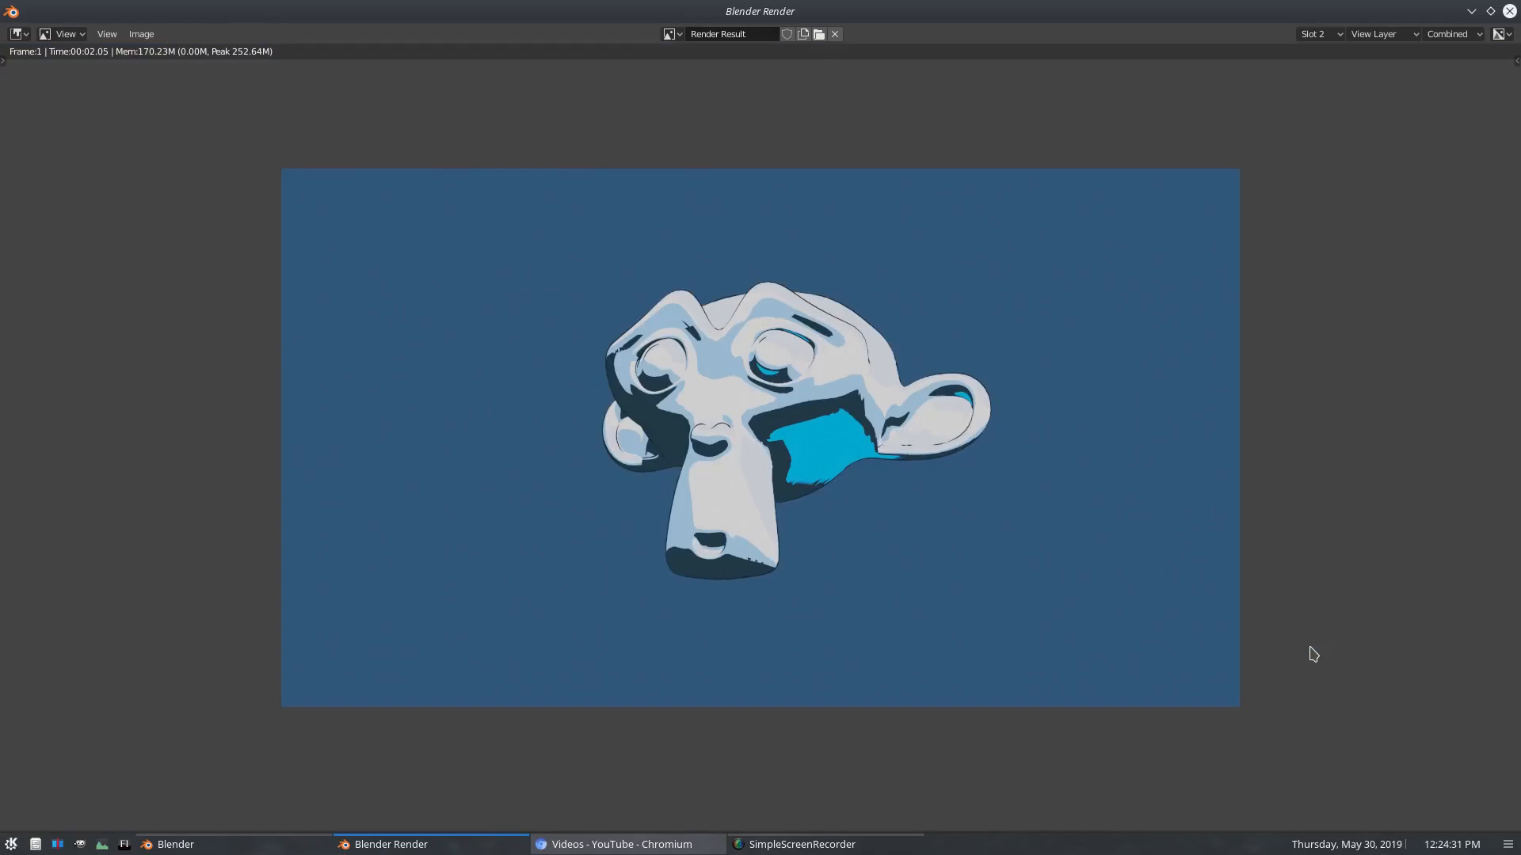
scroll(1314, 654, up, 2)
key(Escape)
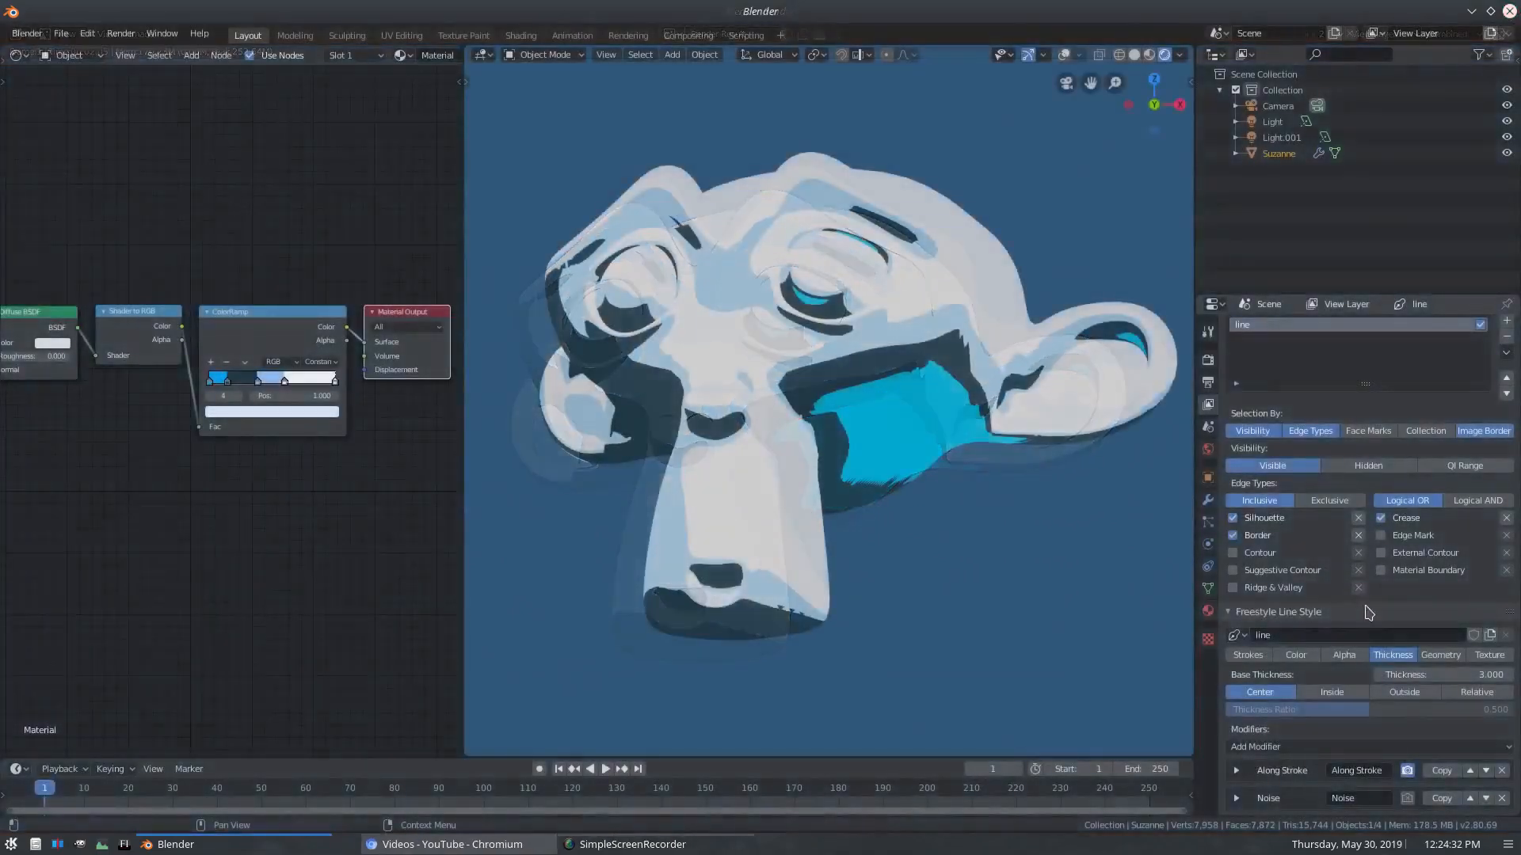
- Raise the Freestyle line's base thickness to 4 and render the current frame to review the outlines at different zoom levels
click(1460, 676)
key(Return)
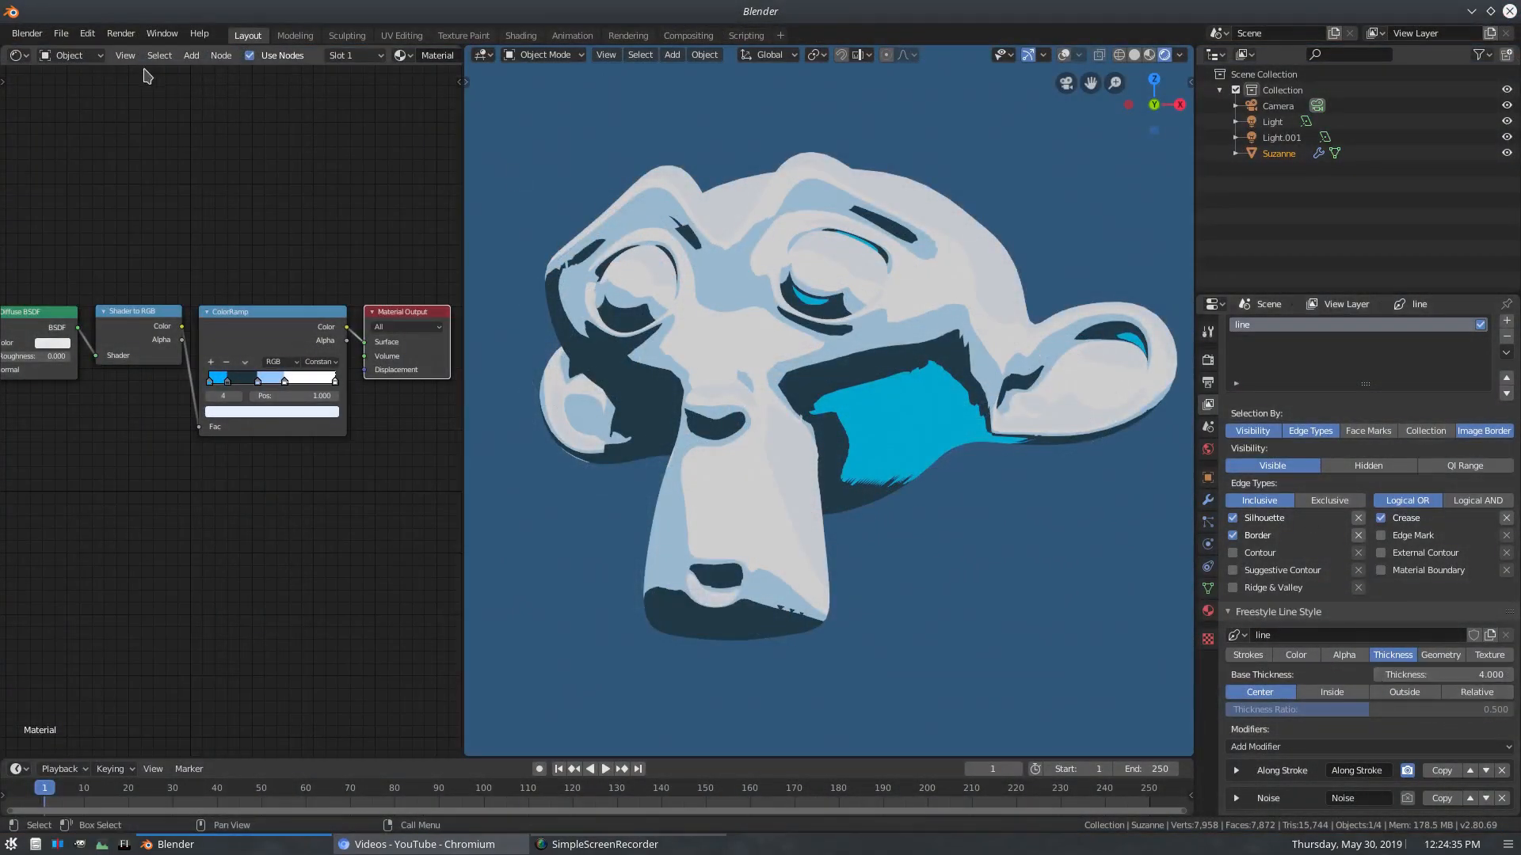
click(123, 34)
click(125, 50)
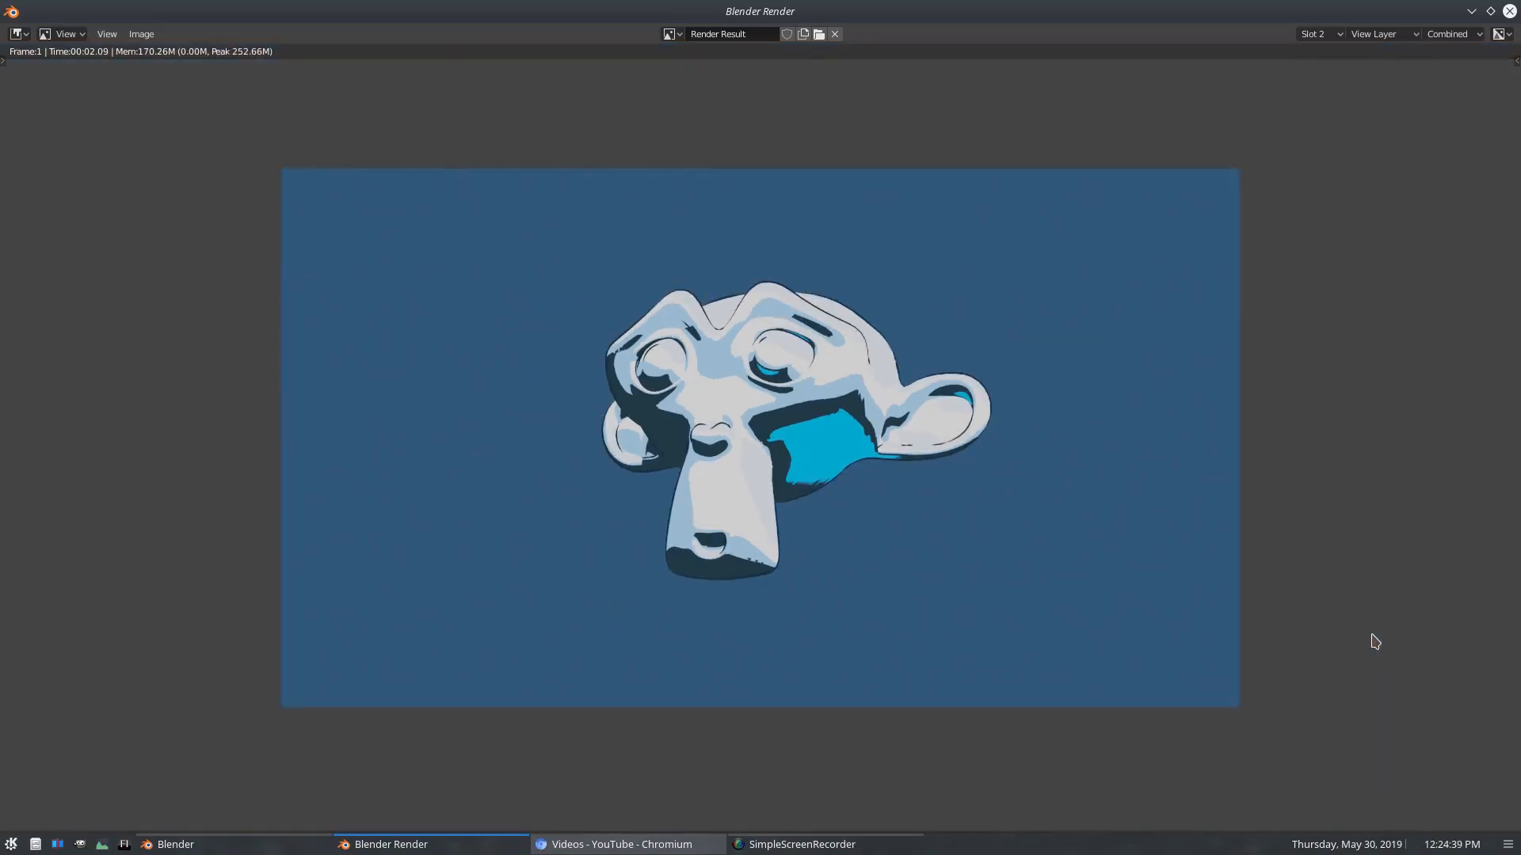
scroll(1368, 643, down, 3)
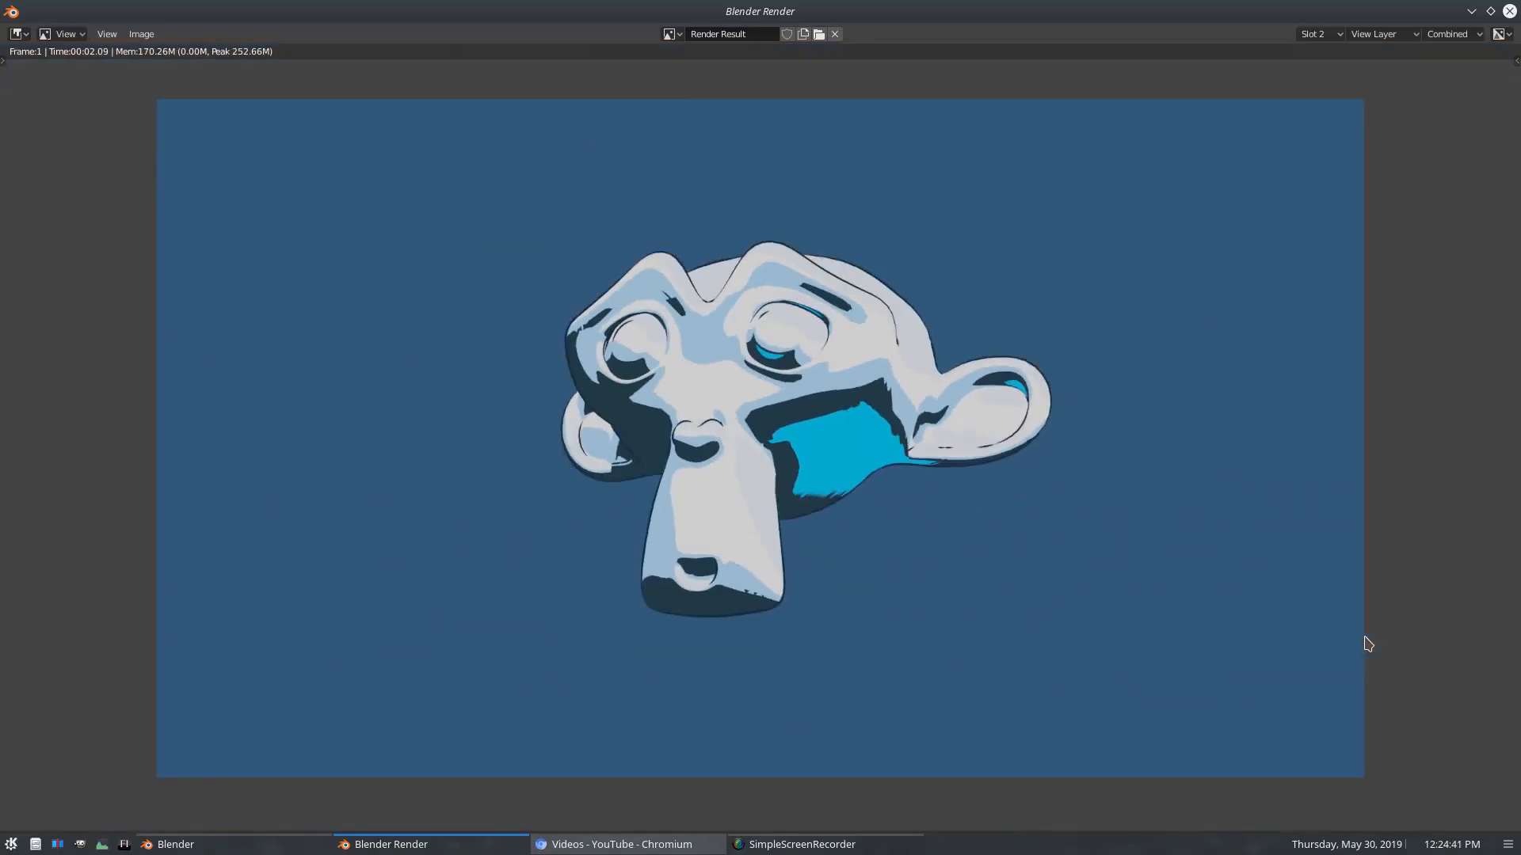
scroll(1368, 643, down, 2)
scroll(1367, 643, up, 4)
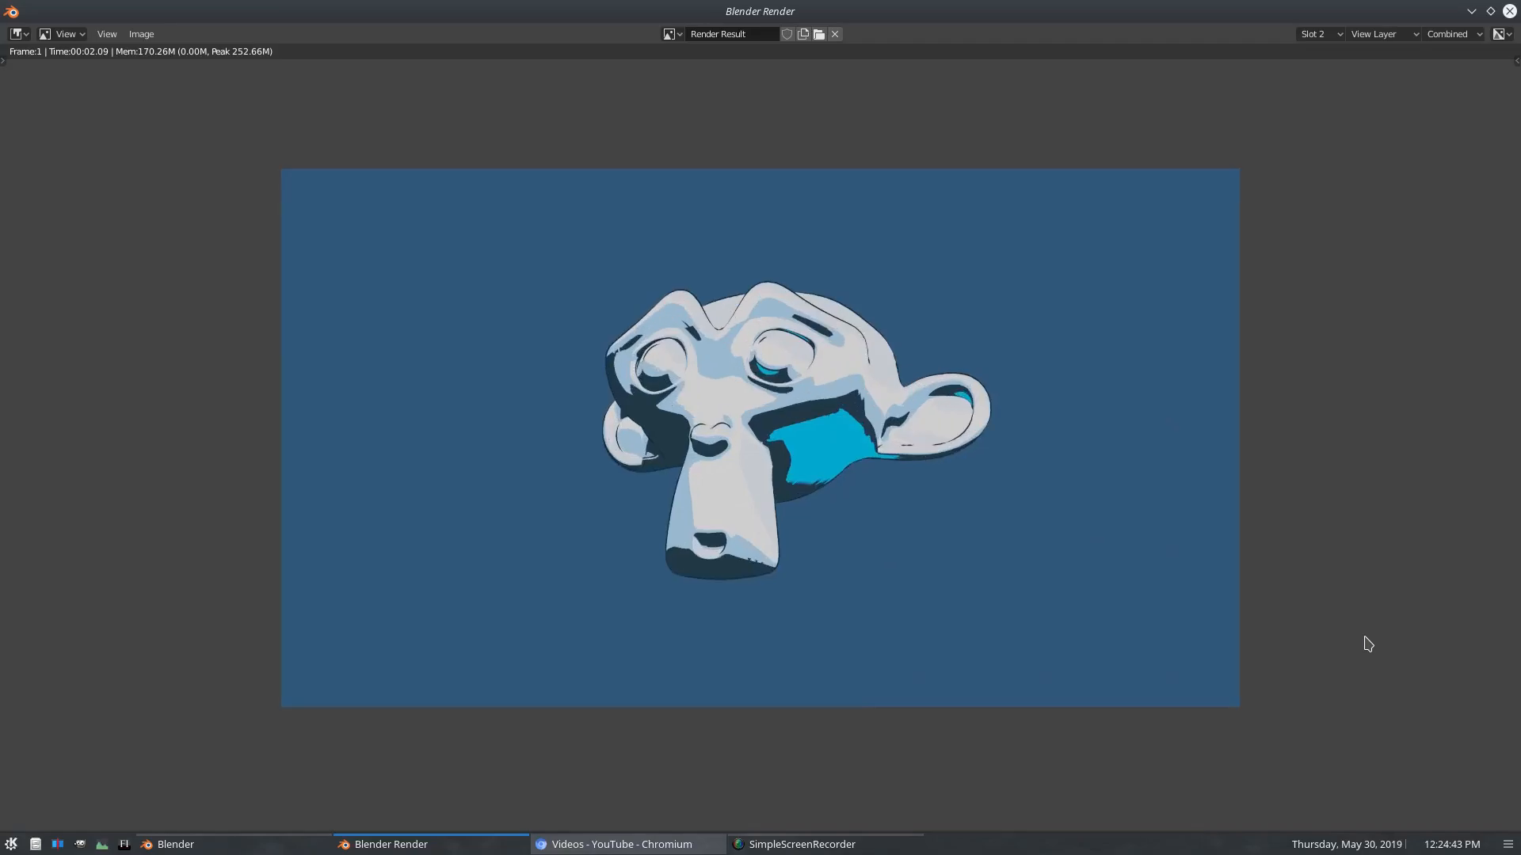